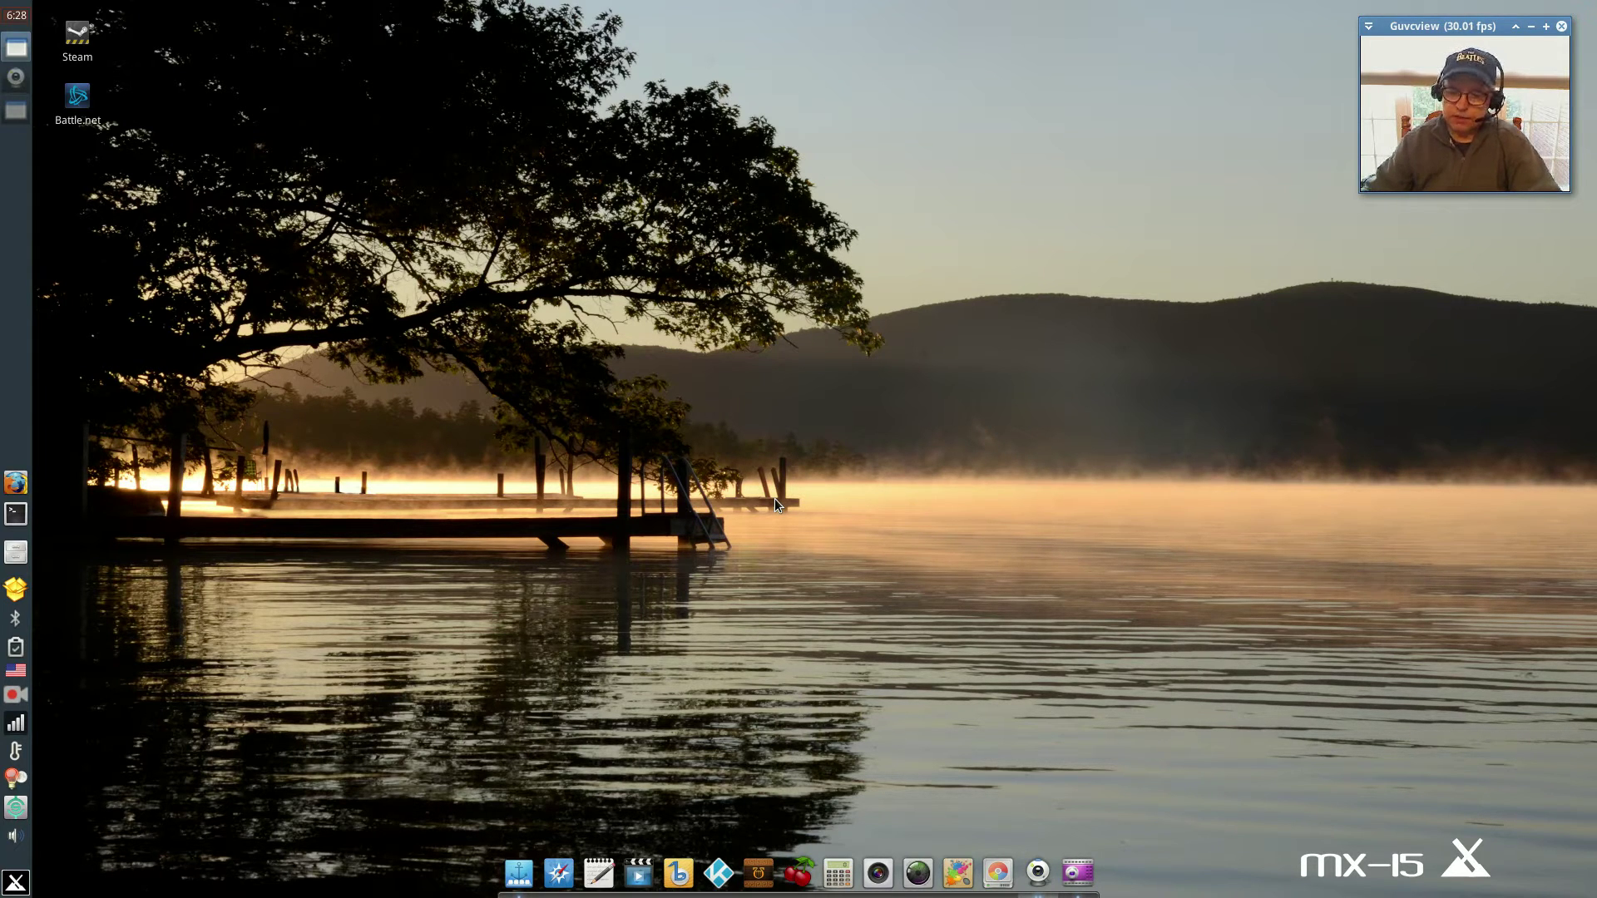
# Start the Battle.net launcher from its desktop icon, position it, and PLAY Hearthstone.
pyautogui.doubleClick(77, 99)
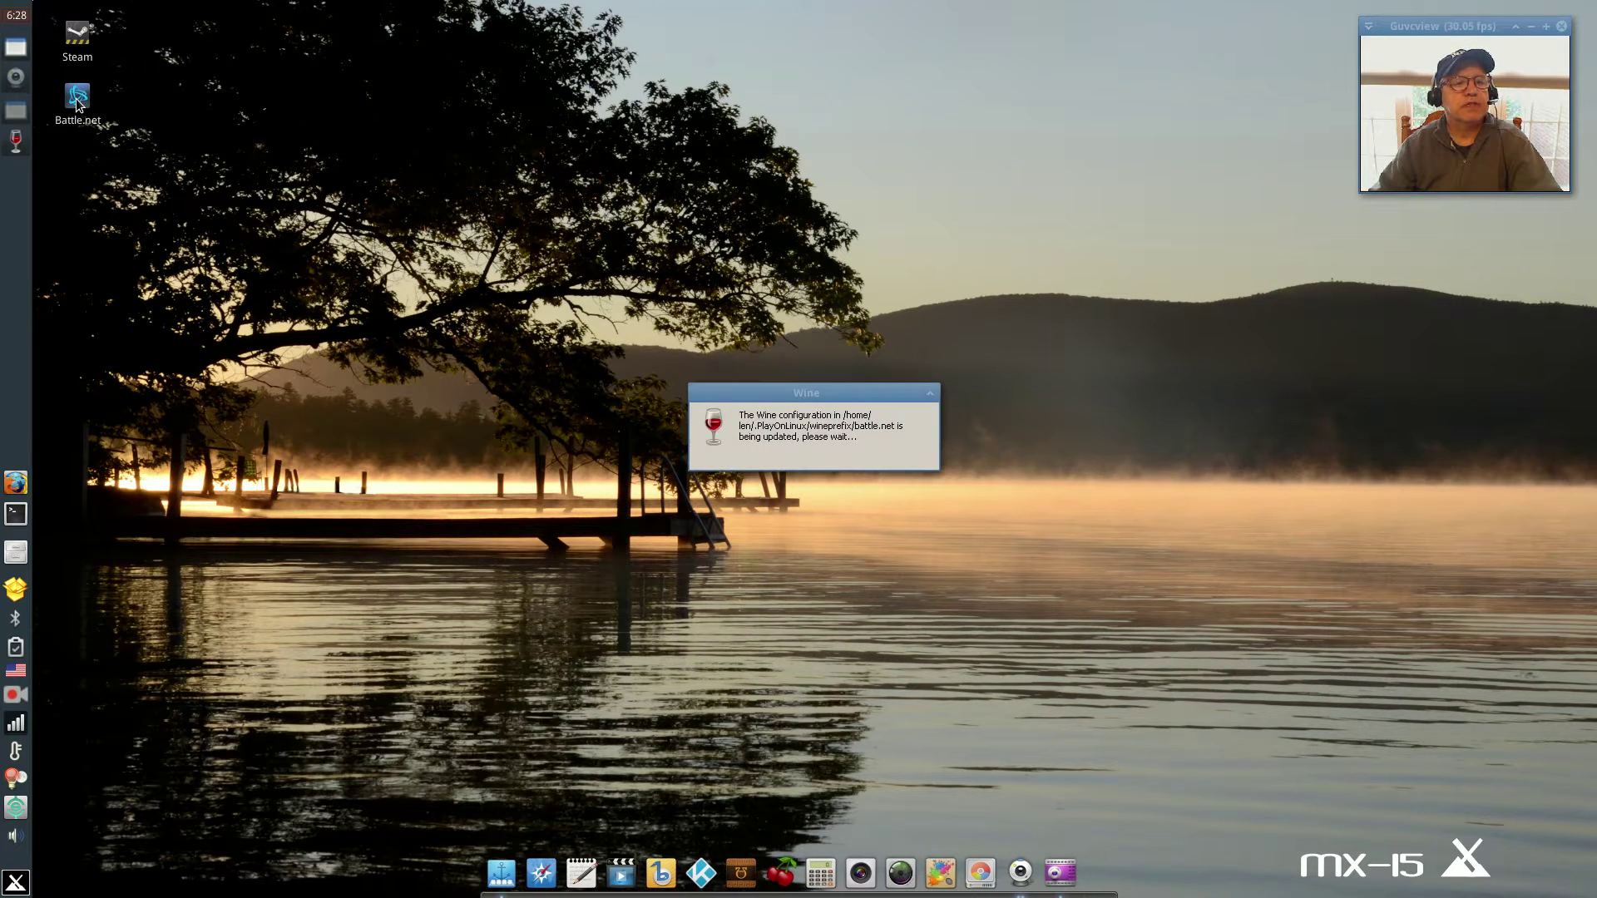
pyautogui.rightClick(77, 99)
pyautogui.click(662, 258)
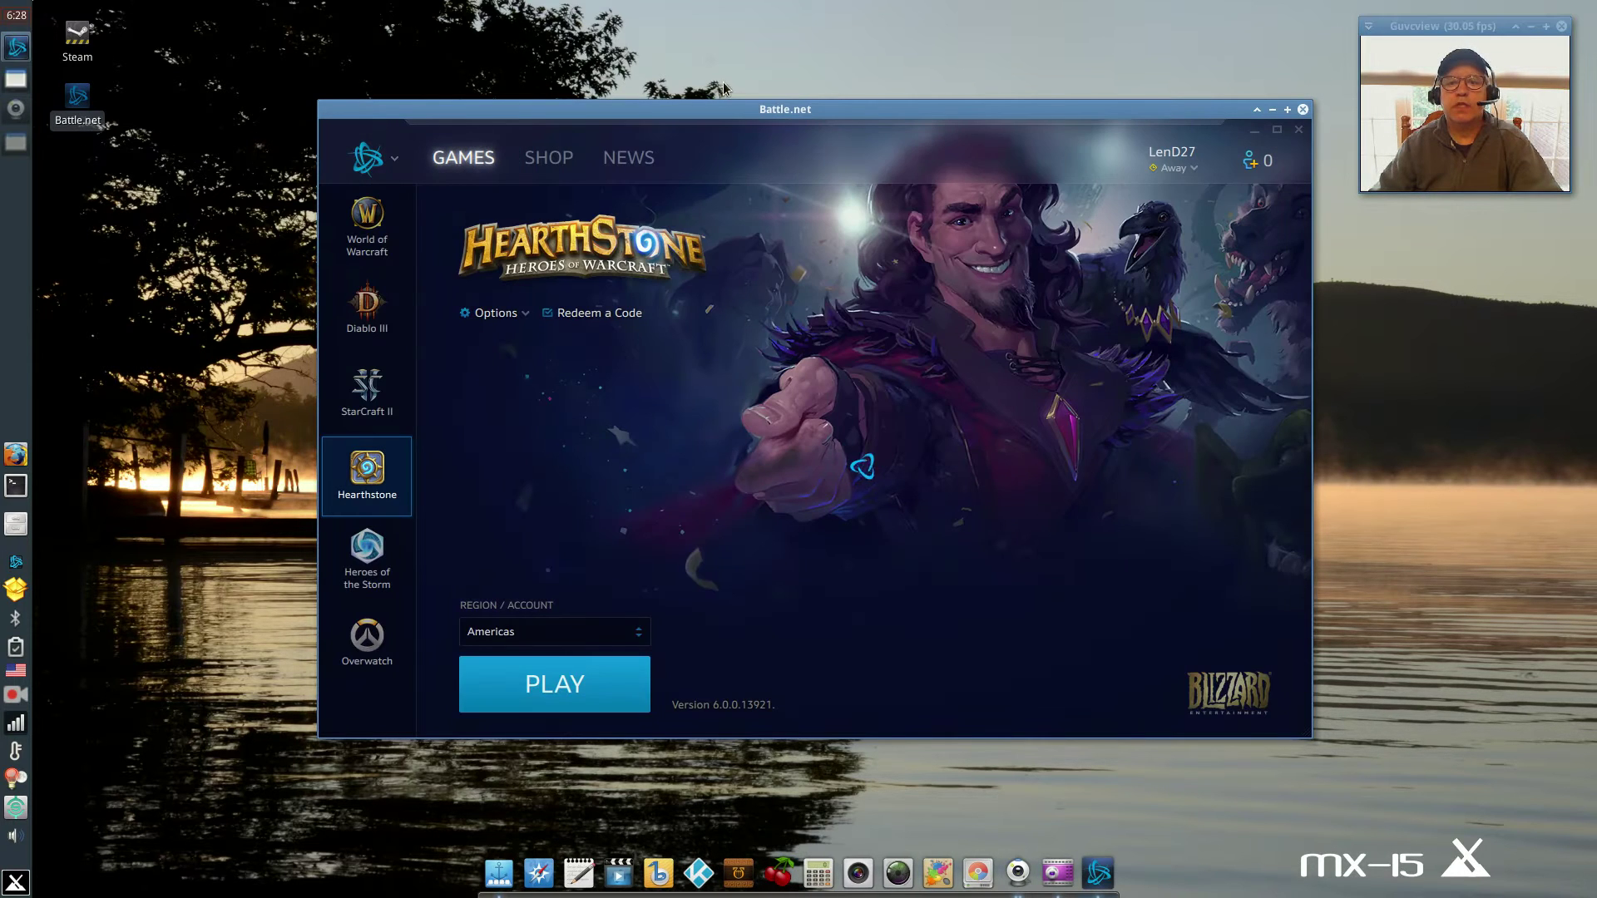
pyautogui.moveTo(734, 110); pyautogui.dragTo(667, 173)
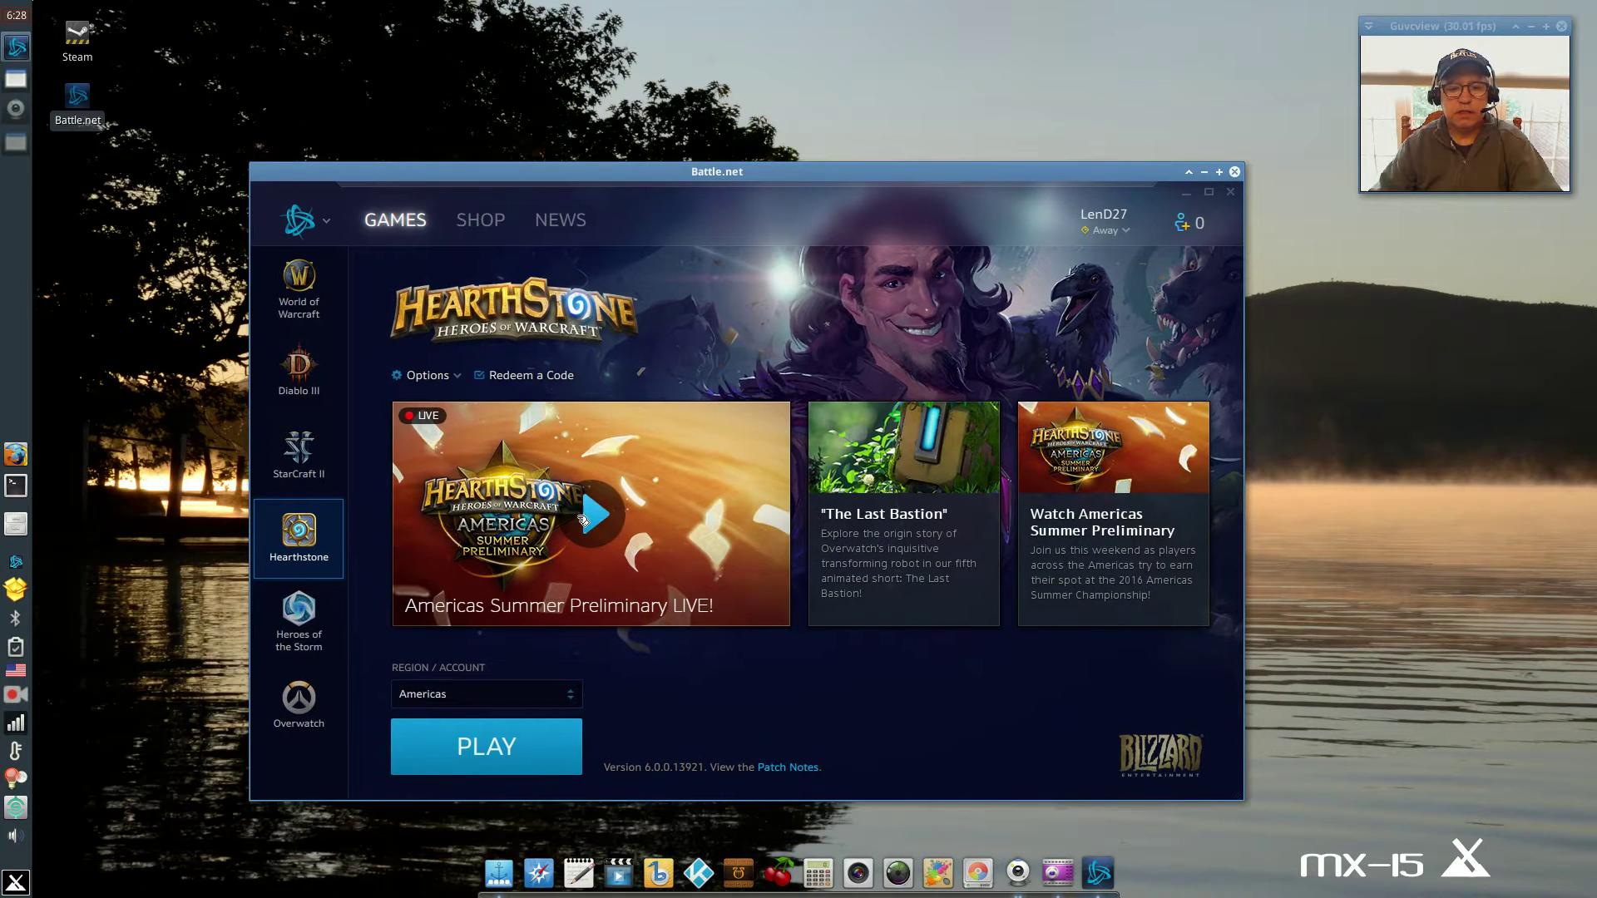
pyautogui.click(517, 751)
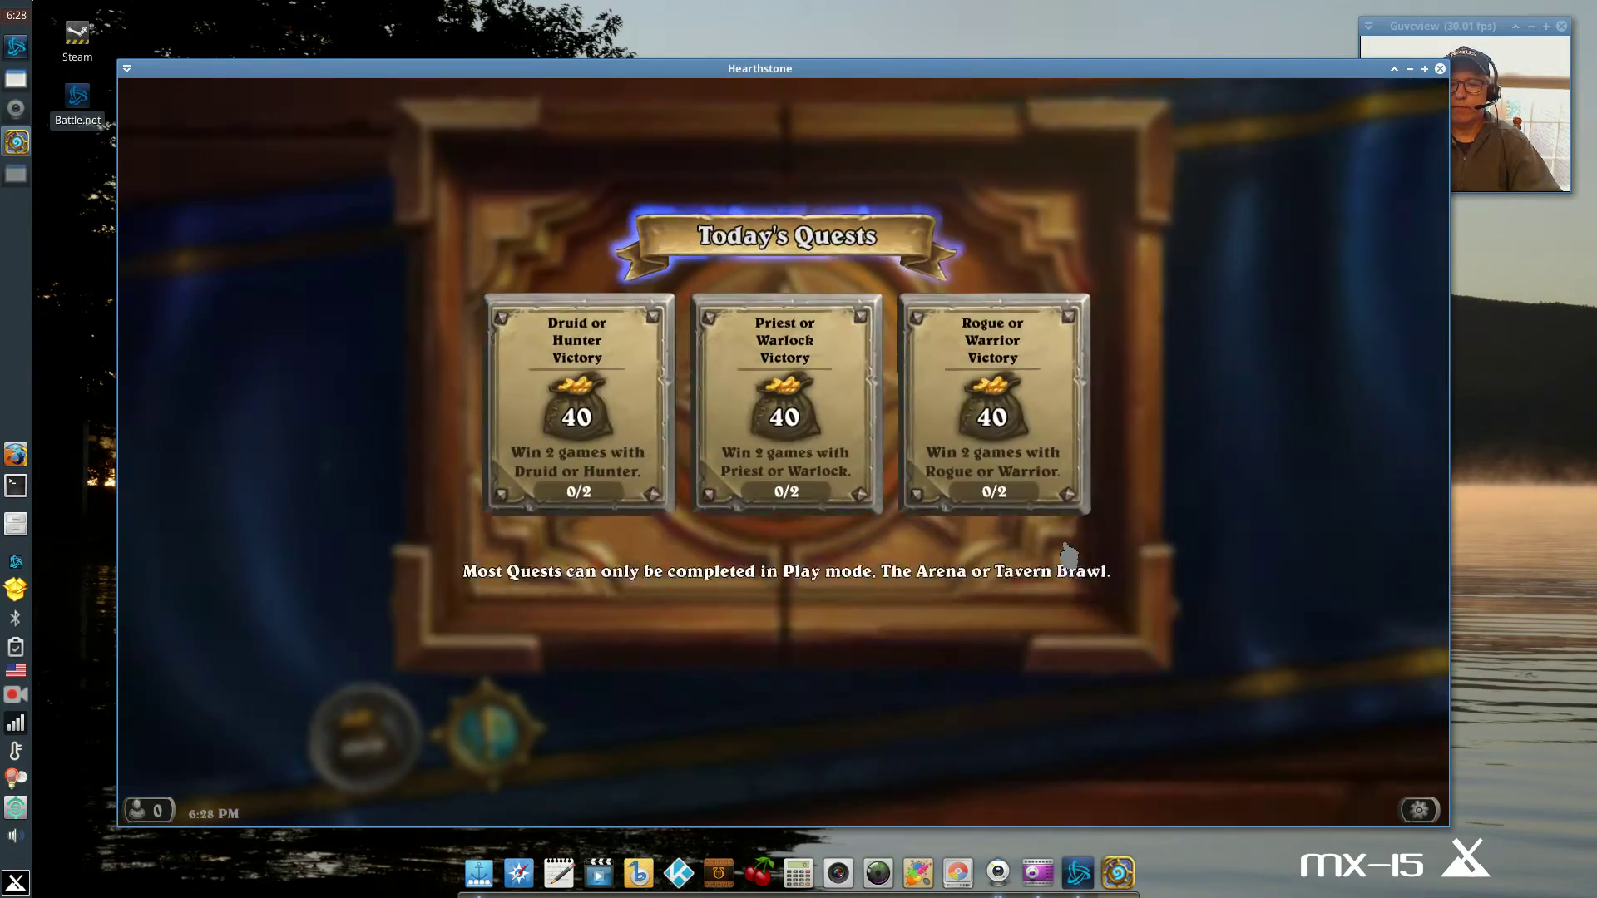
# Dismiss today's quests, view the Play Standard deck selection, then quit Hearthstone from the Game Menu.
pyautogui.click(1067, 553)
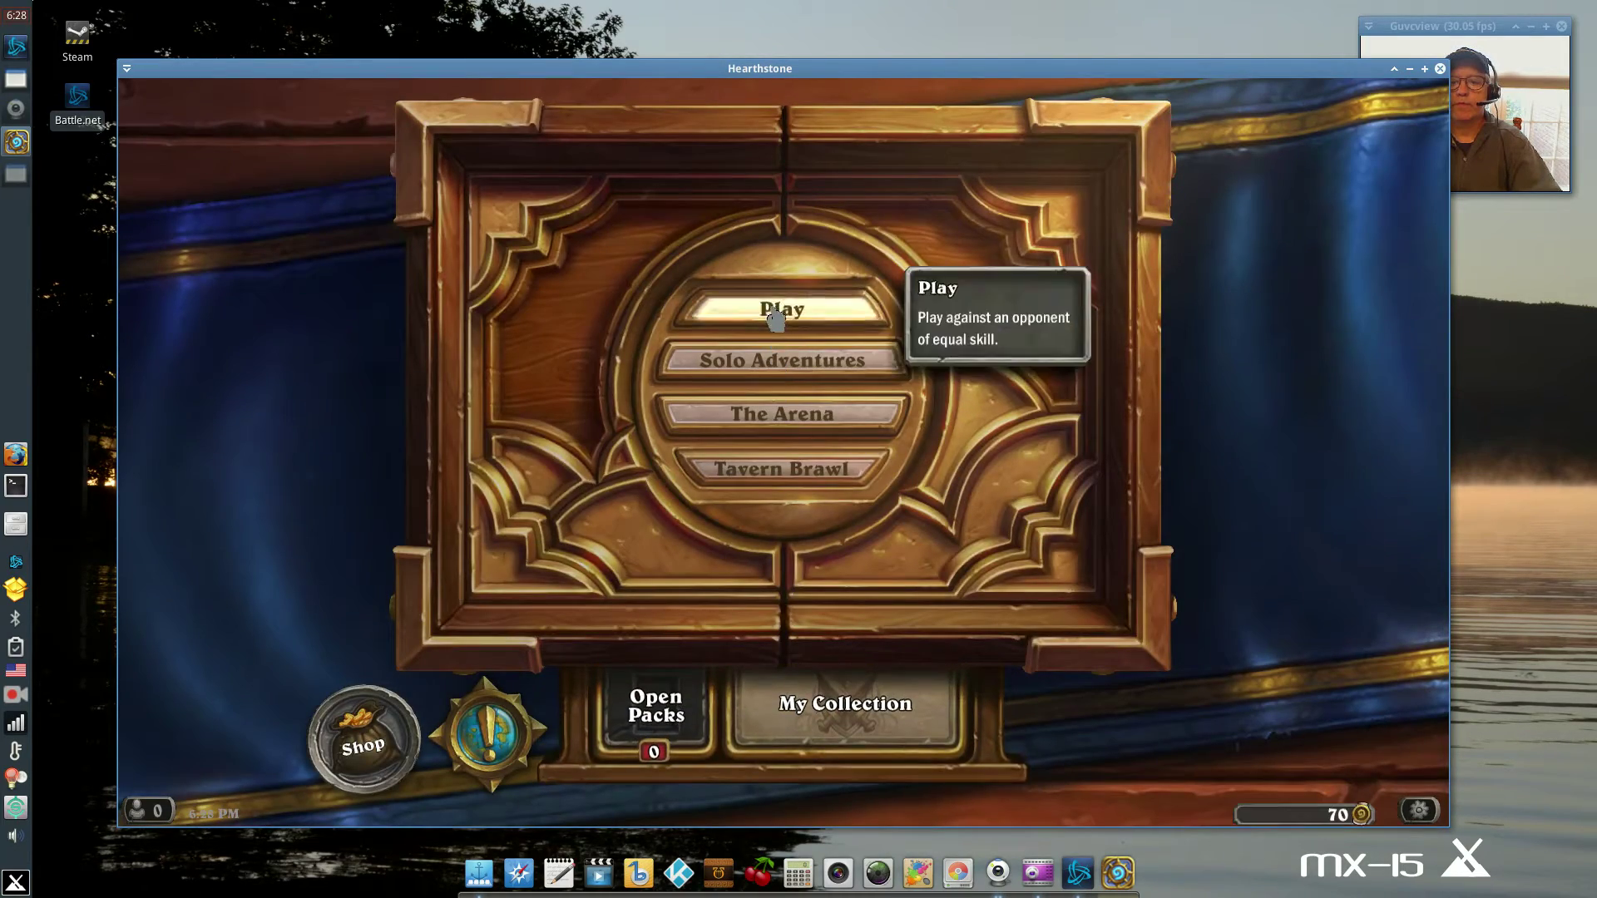
pyautogui.click(775, 316)
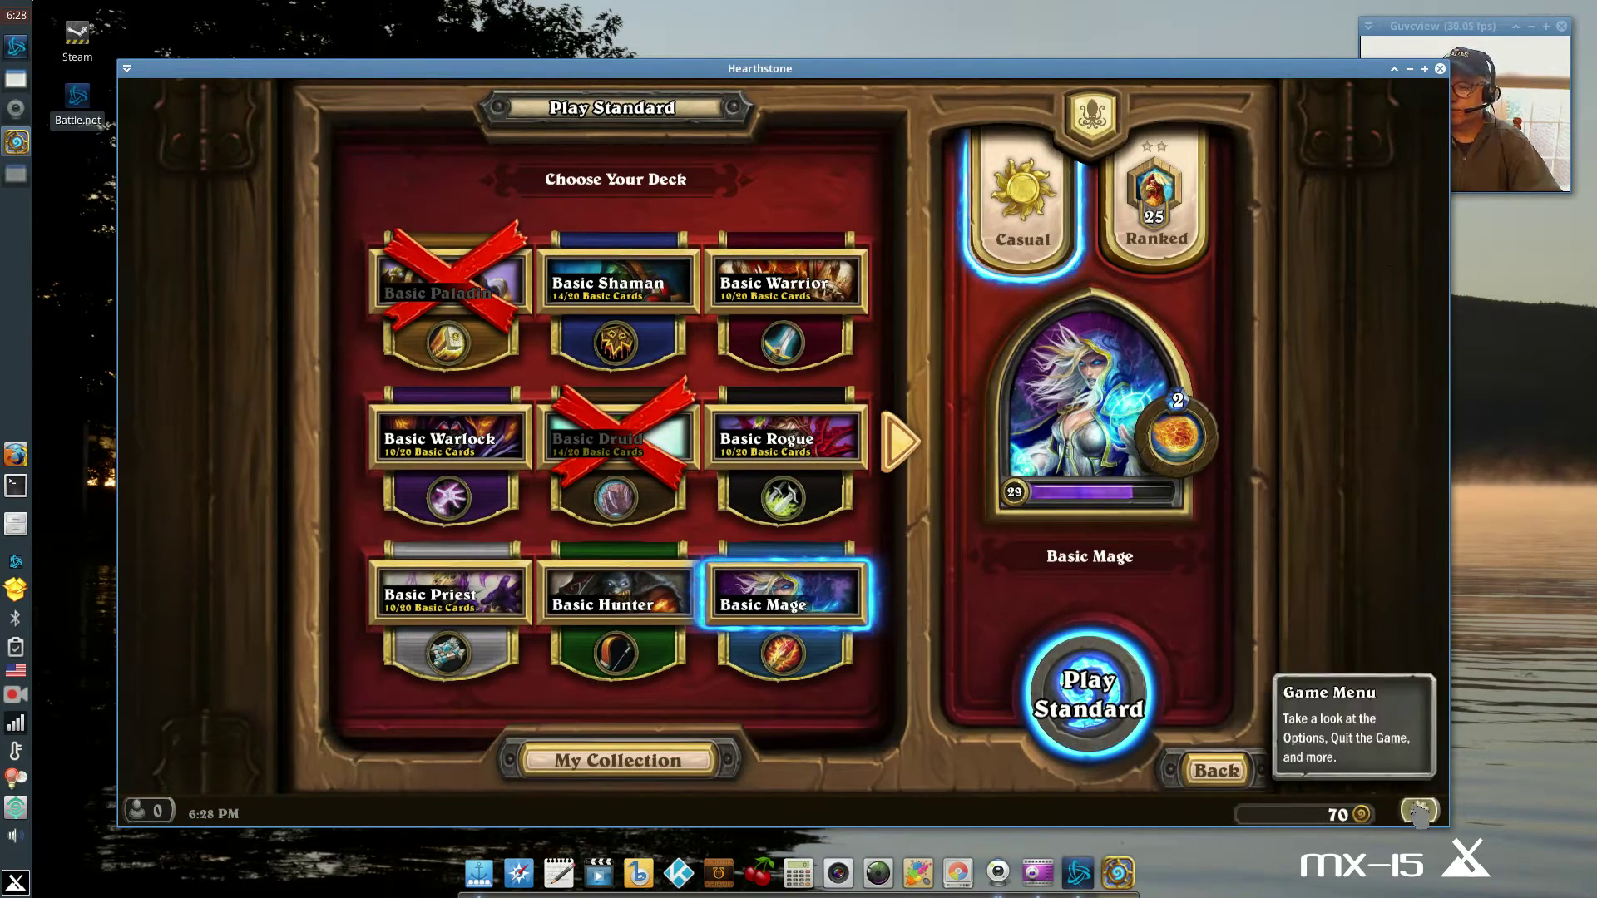
pyautogui.click(1419, 811)
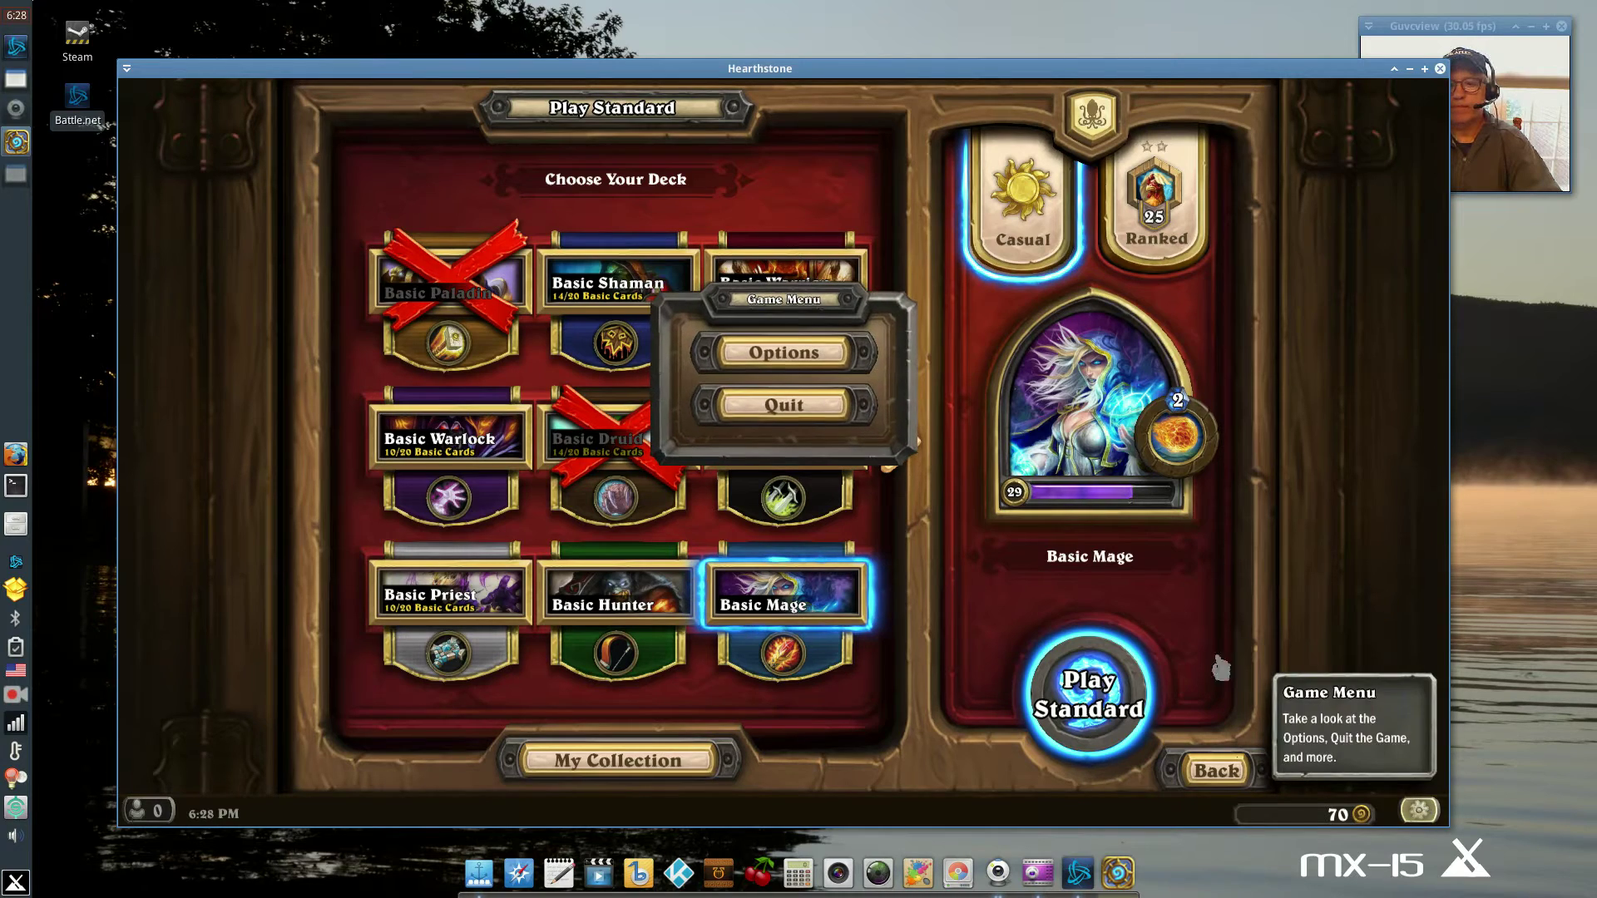
pyautogui.click(801, 420)
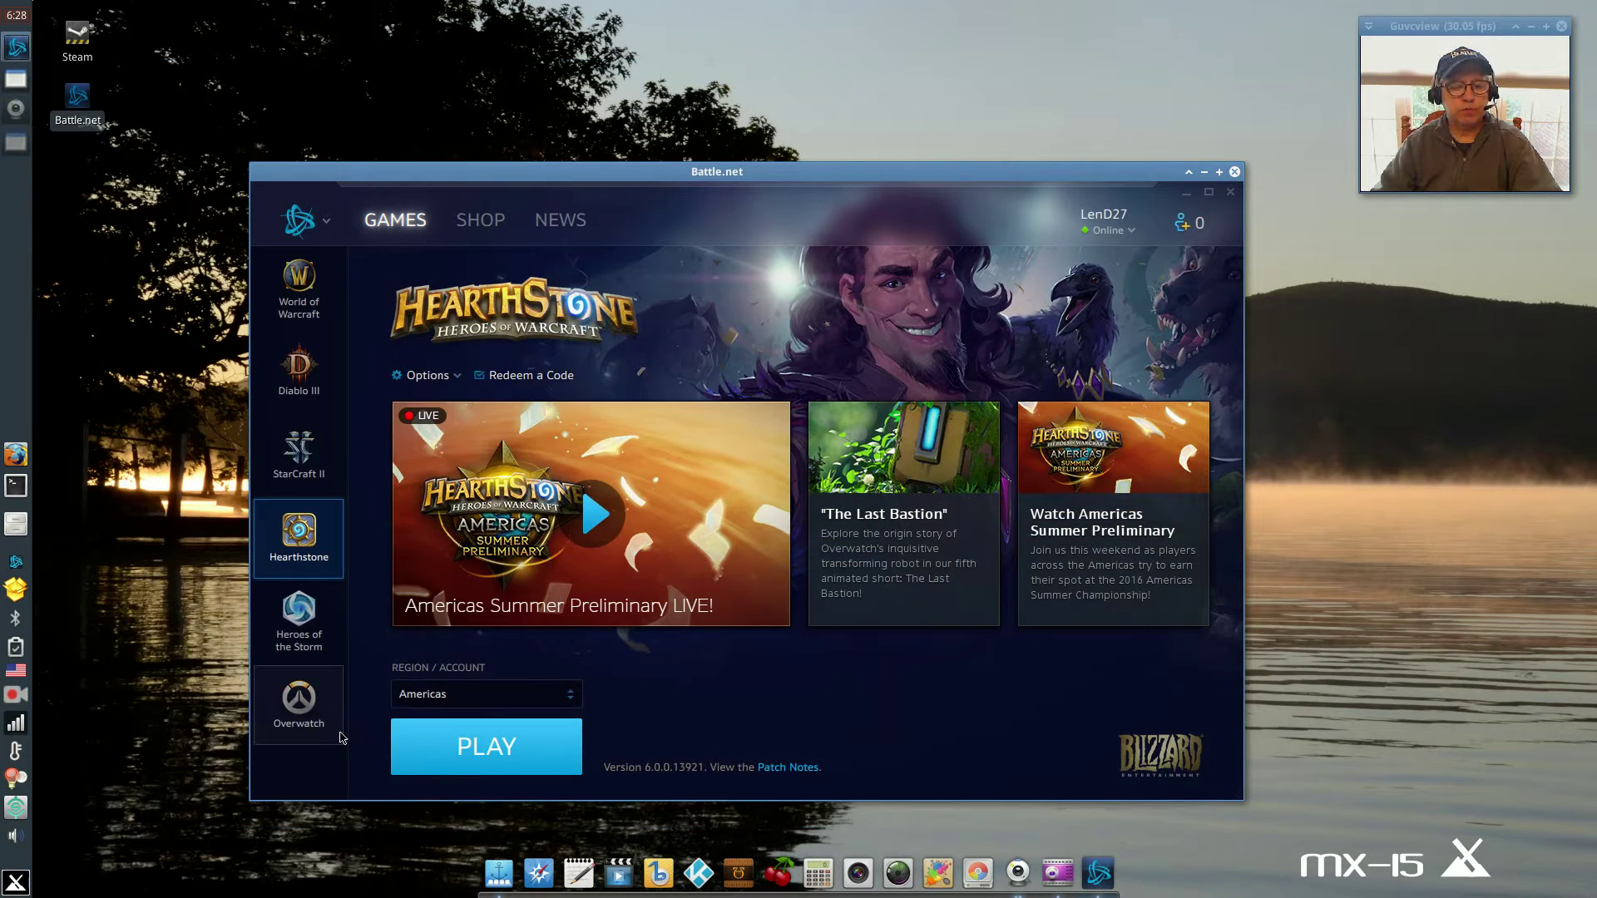
# Browse the World of Warcraft, Diablo III, StarCraft II, Hearthstone, Heroes of the Storm and Overwatch pages, ending on World of Warcraft.
pyautogui.click(297, 295)
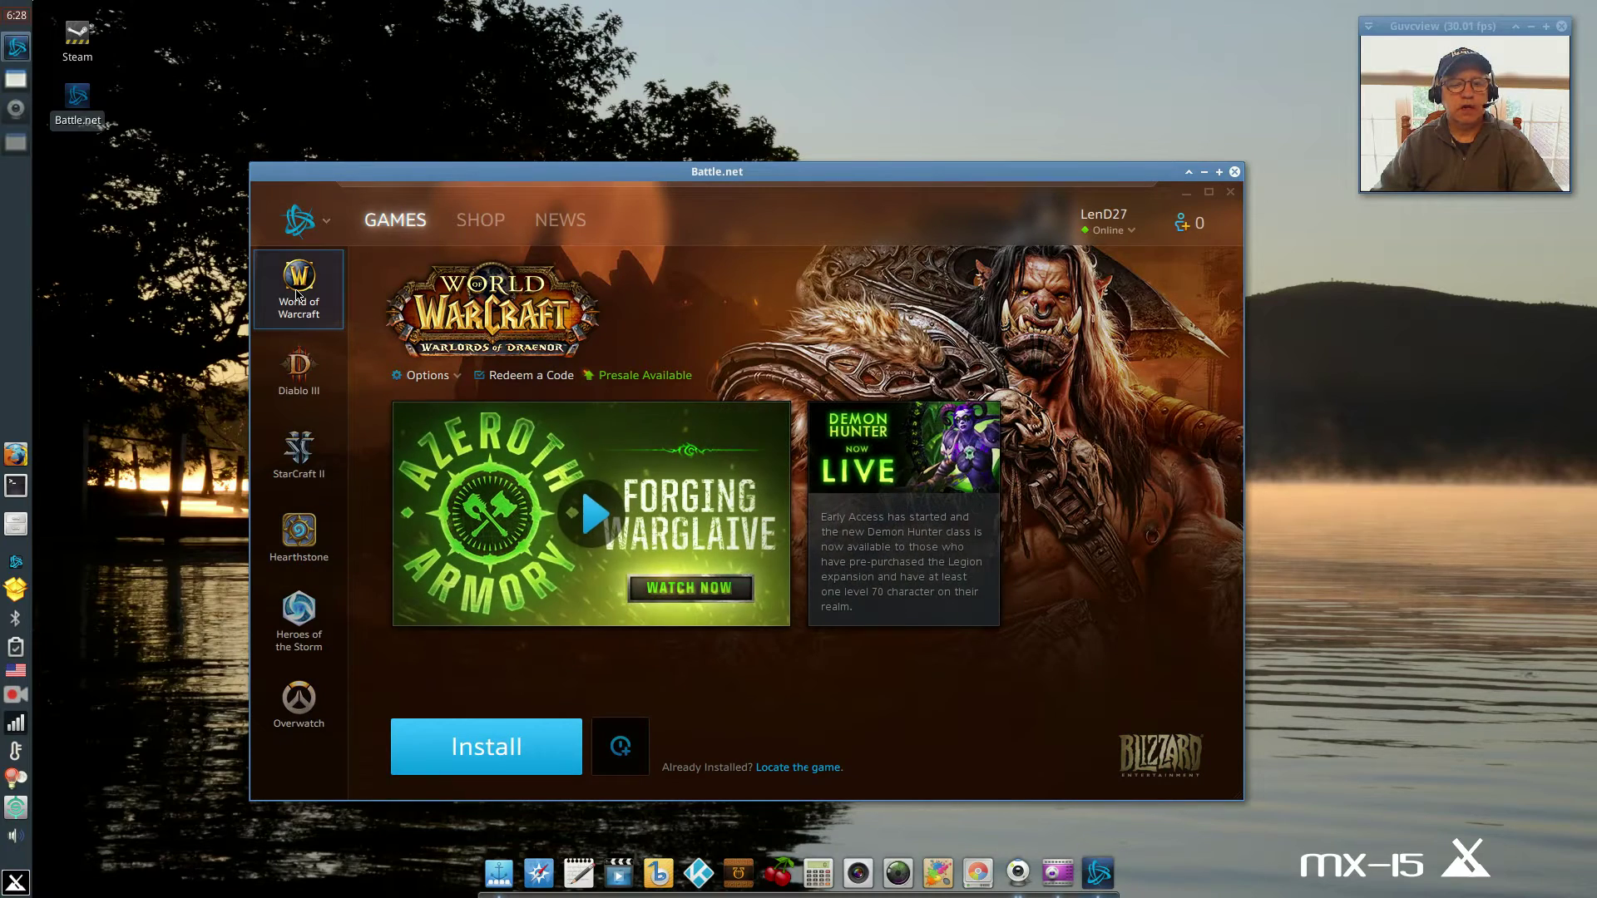
pyautogui.click(291, 380)
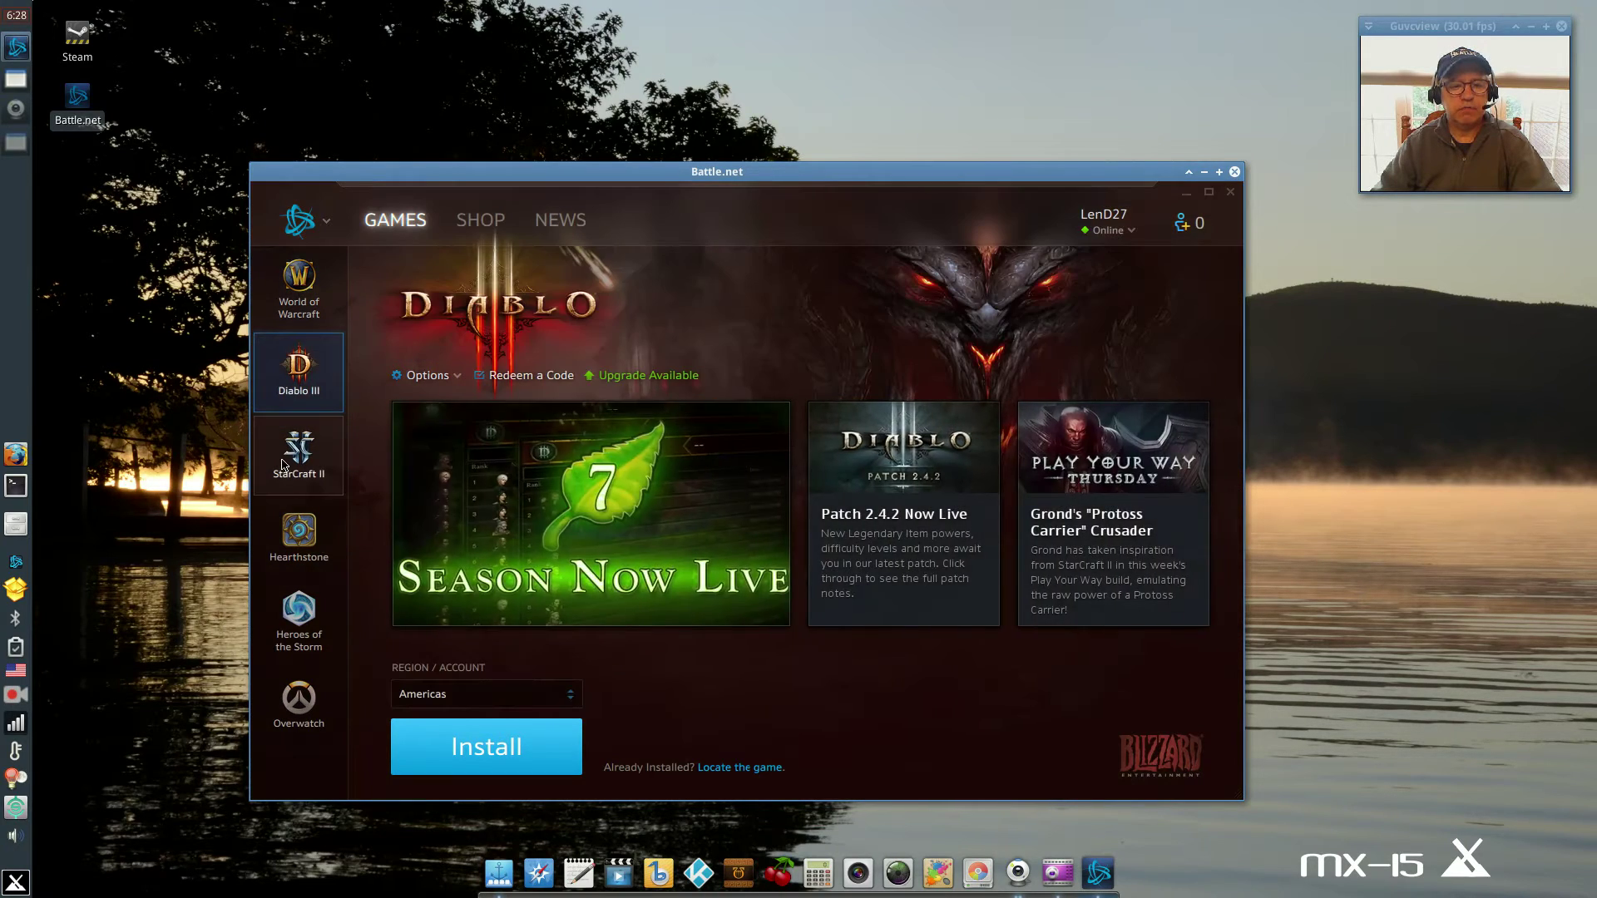
pyautogui.click(293, 453)
pyautogui.click(288, 521)
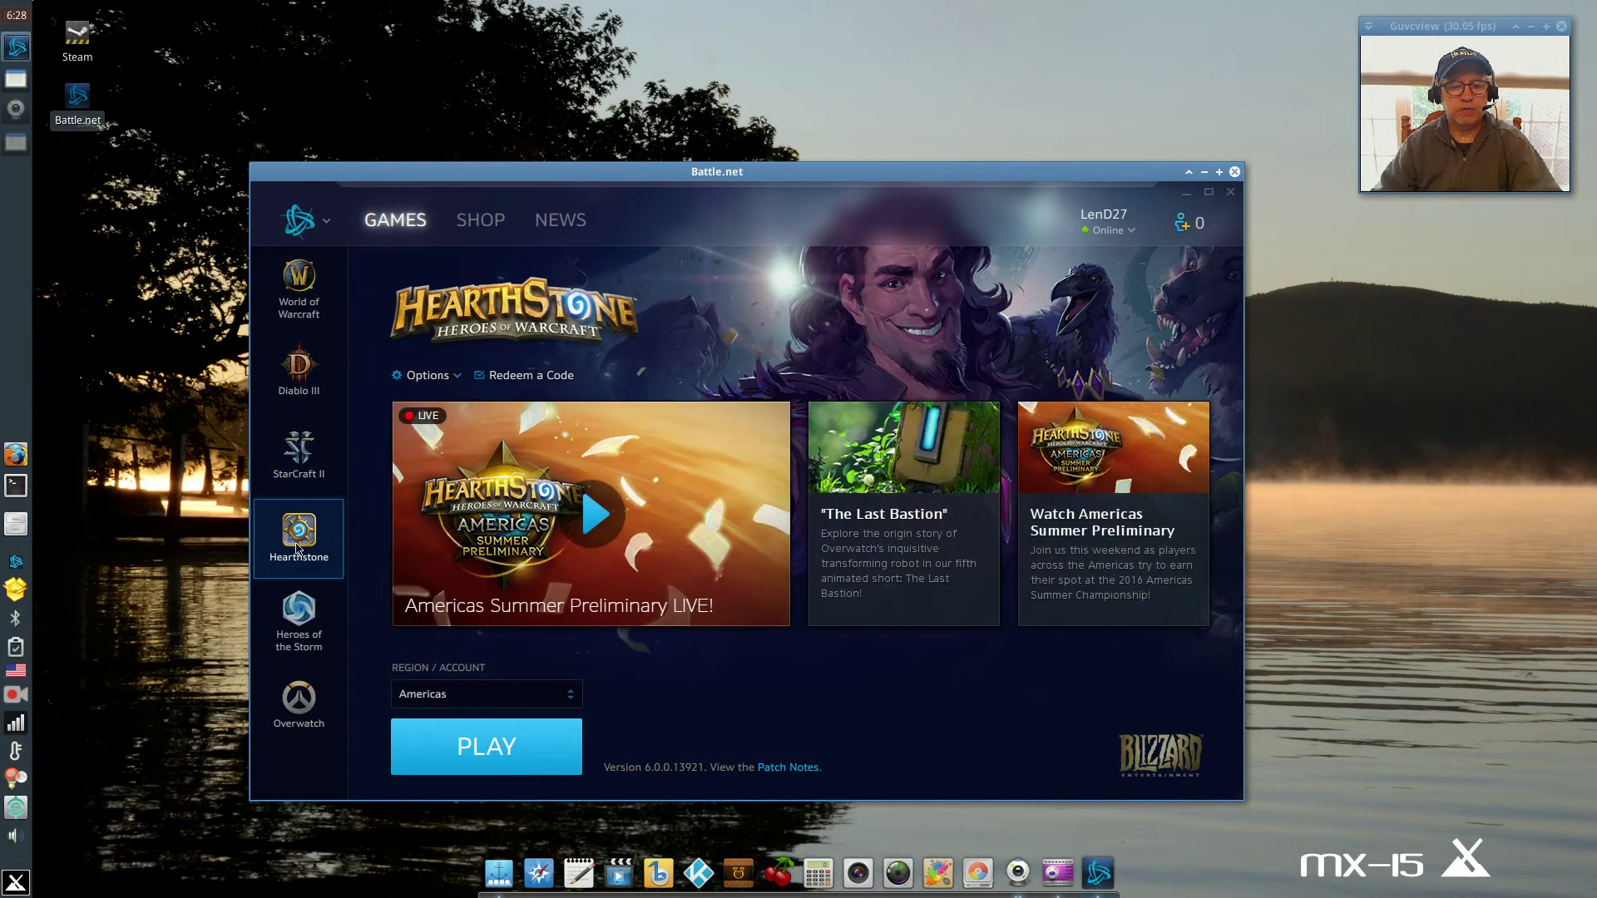
pyautogui.click(297, 623)
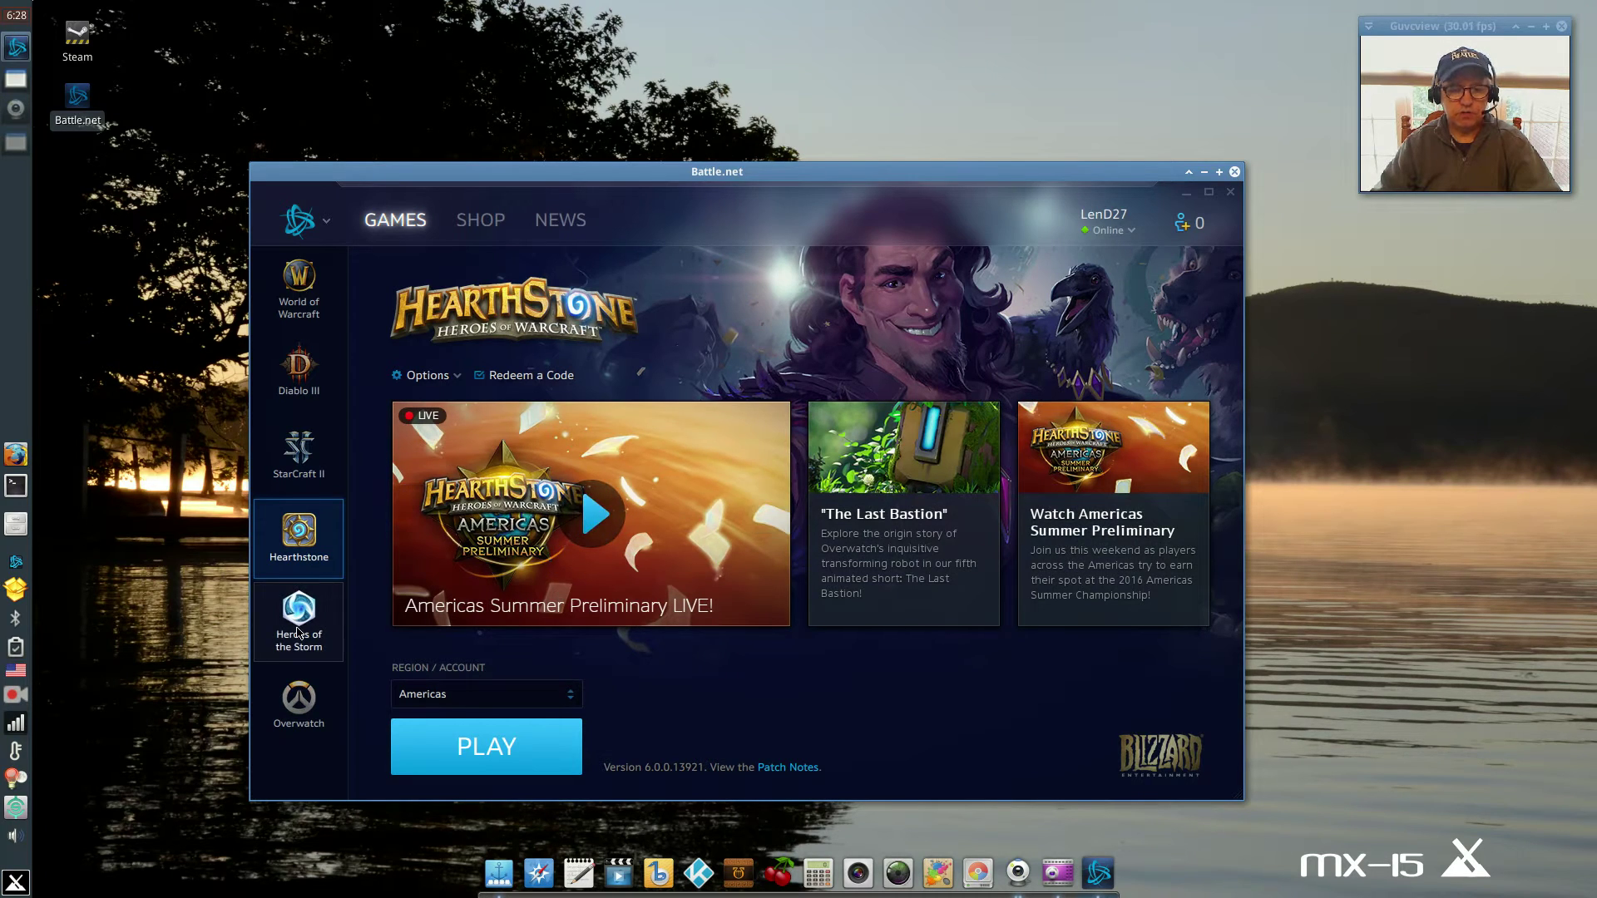
pyautogui.click(298, 703)
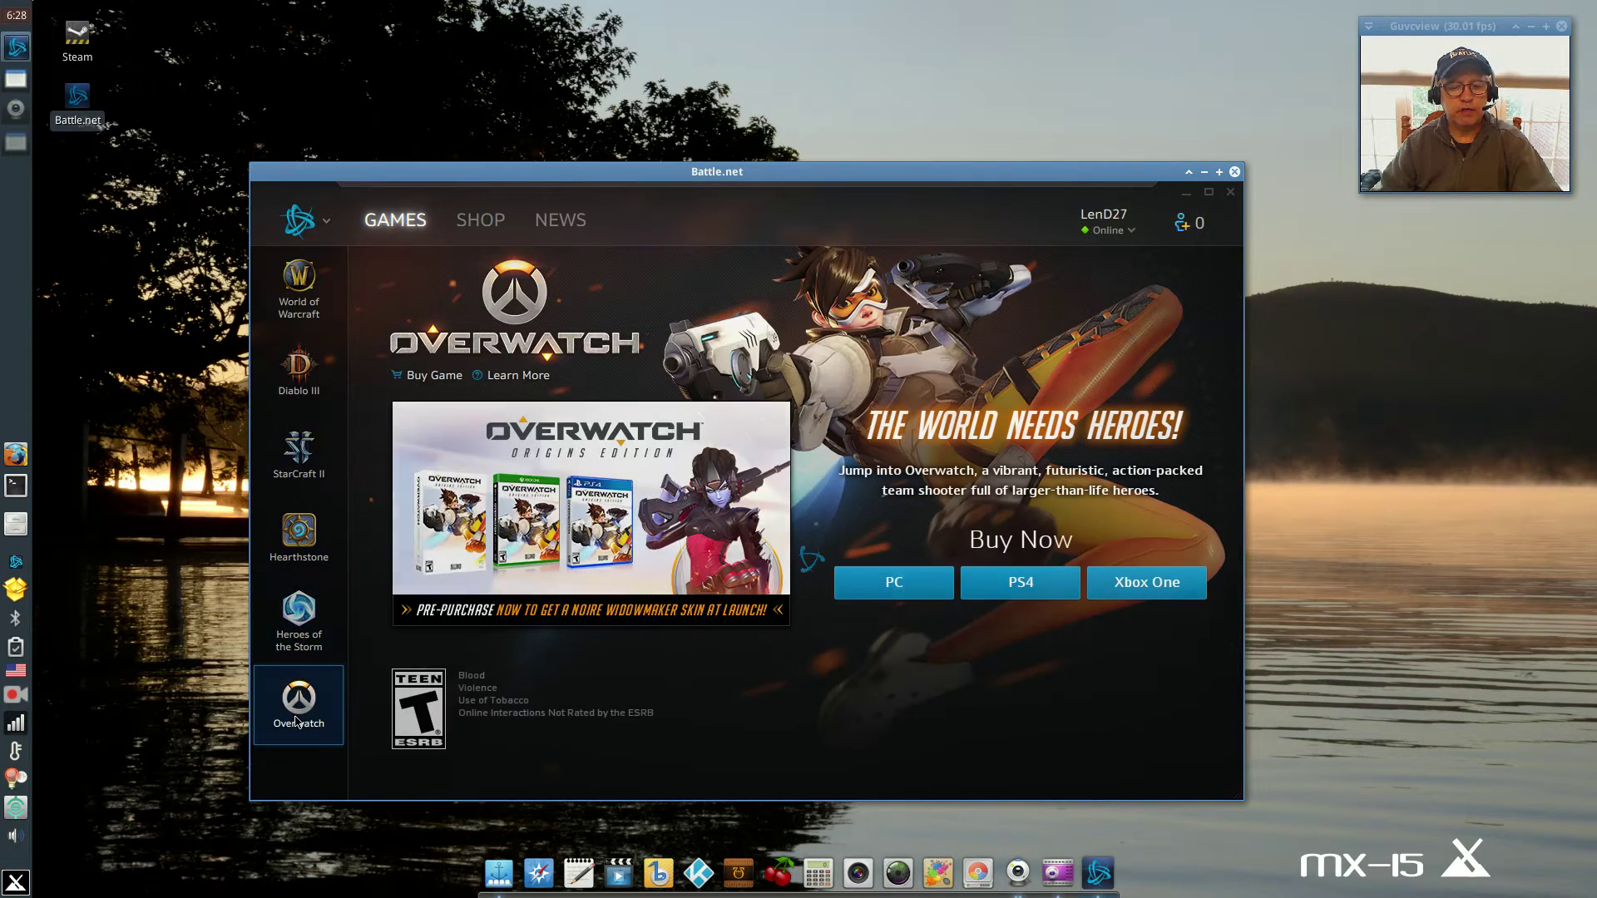
pyautogui.click(305, 295)
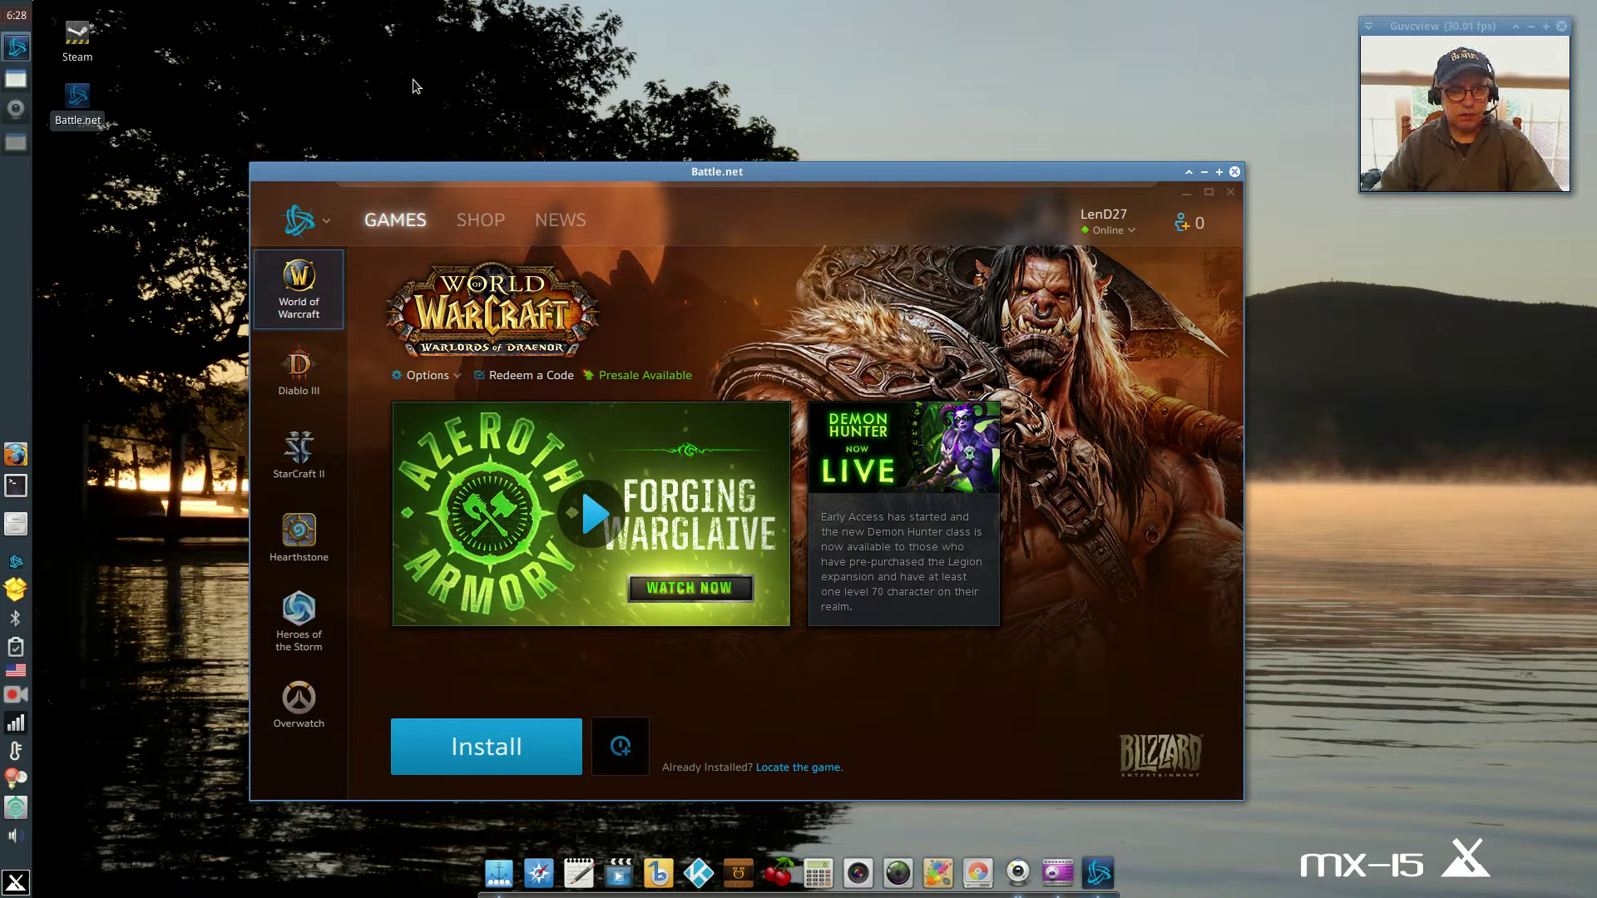
pyautogui.click(141, 88)
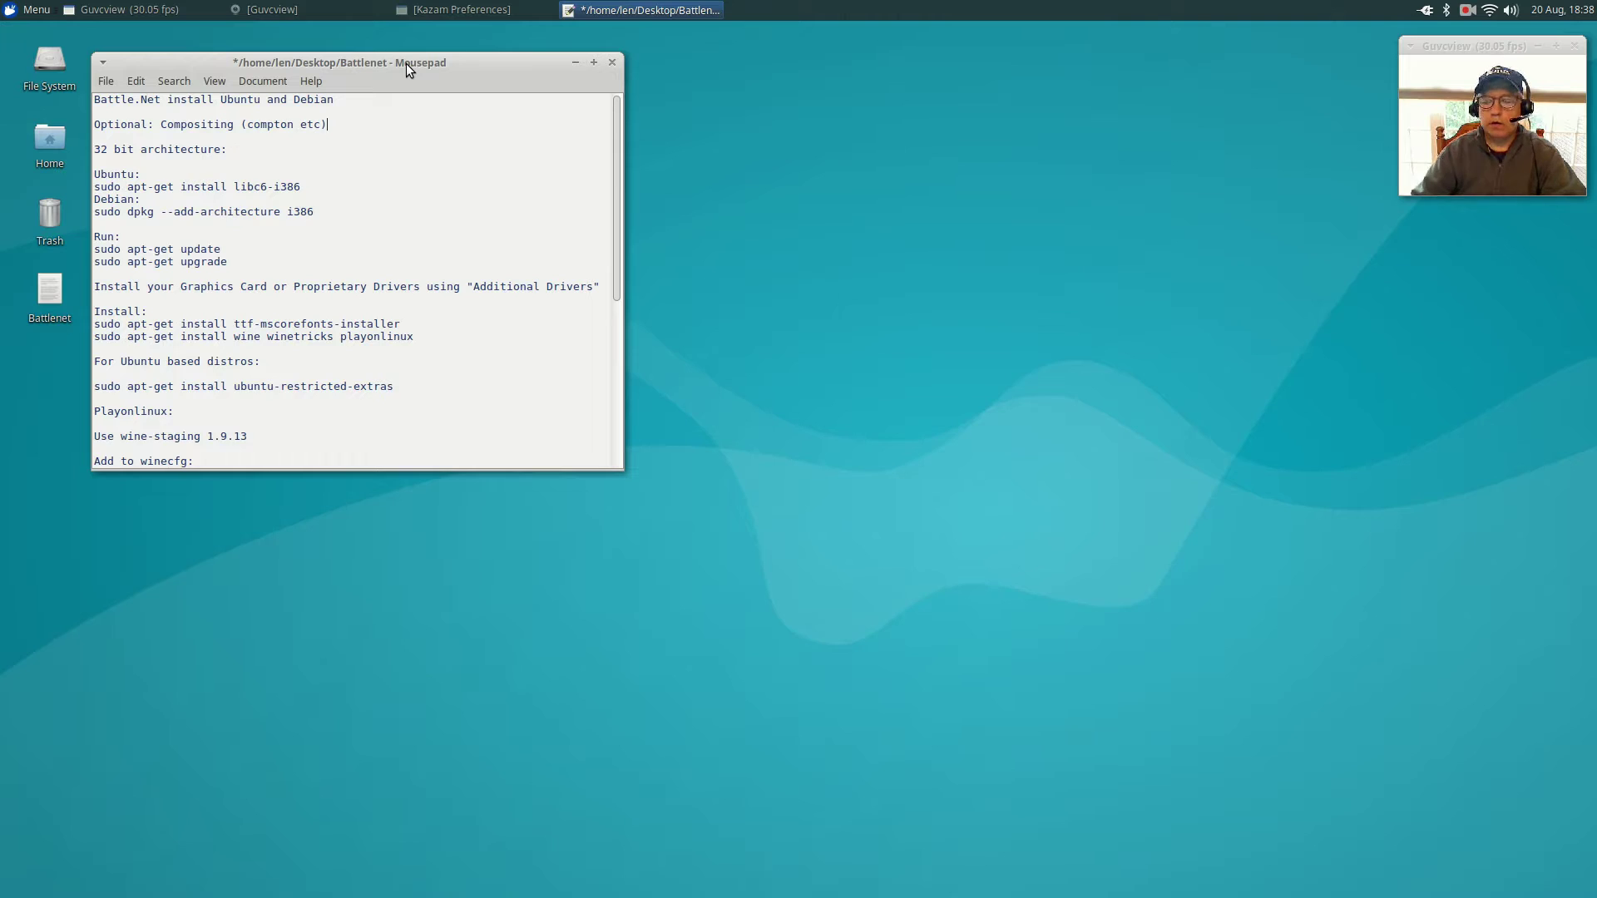
# Drag the Mousepad Battlenet notes window down toward the lower left of the desktop.
pyautogui.moveTo(406, 63); pyautogui.dragTo(336, 356)
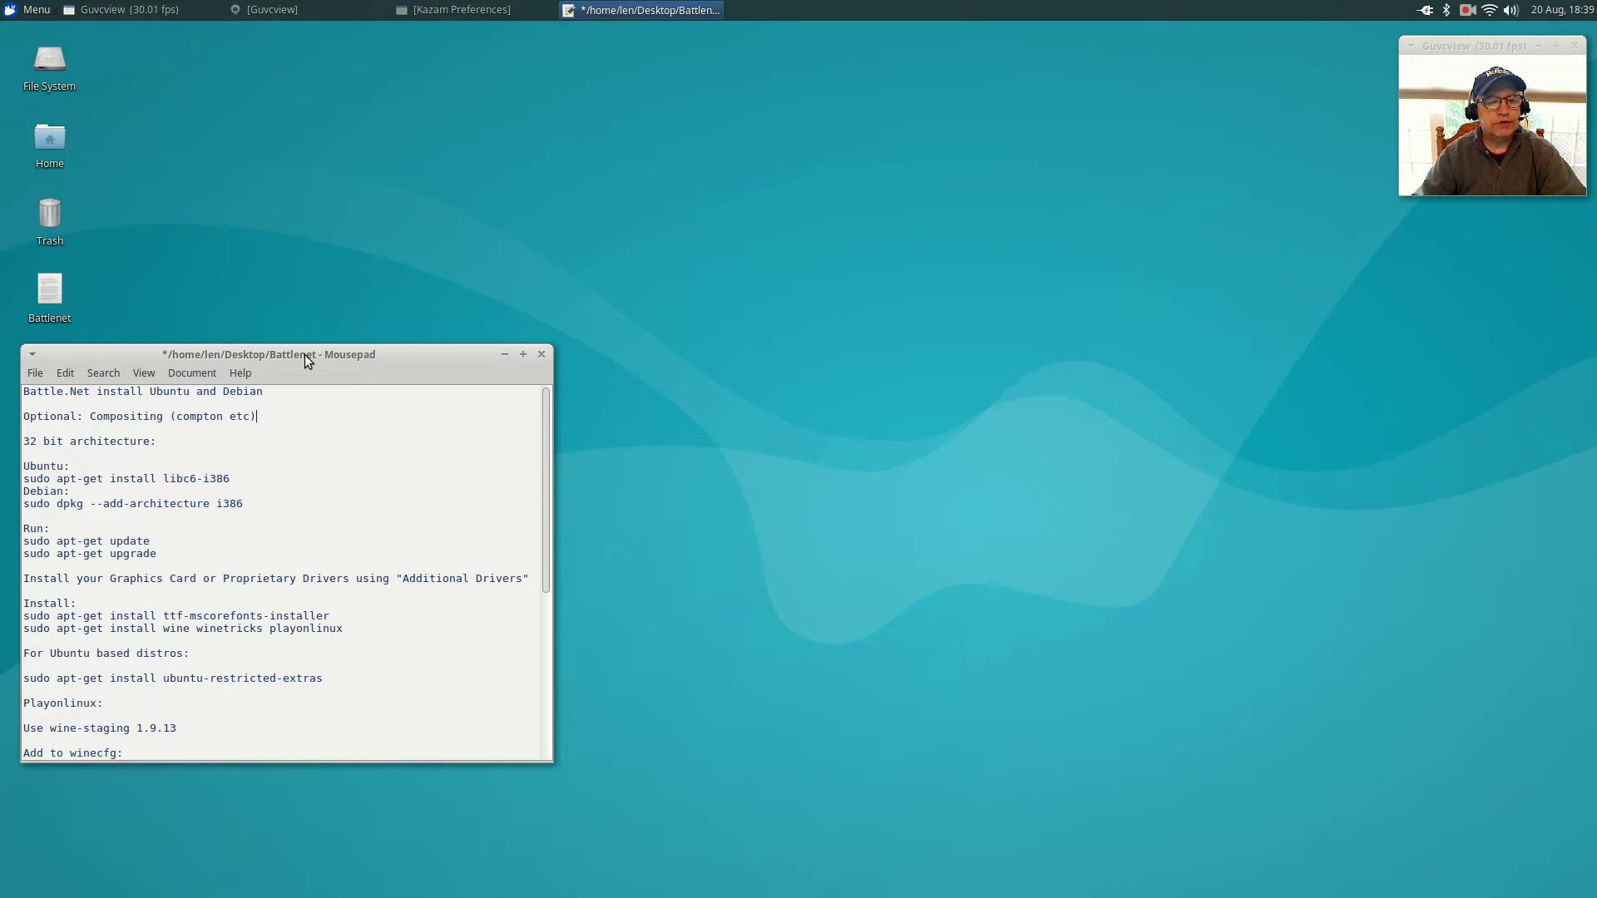
# Move the Battlenet notes window up, glance through the text, then place it at the middle left.
pyautogui.moveTo(305, 354); pyautogui.dragTo(410, 169)
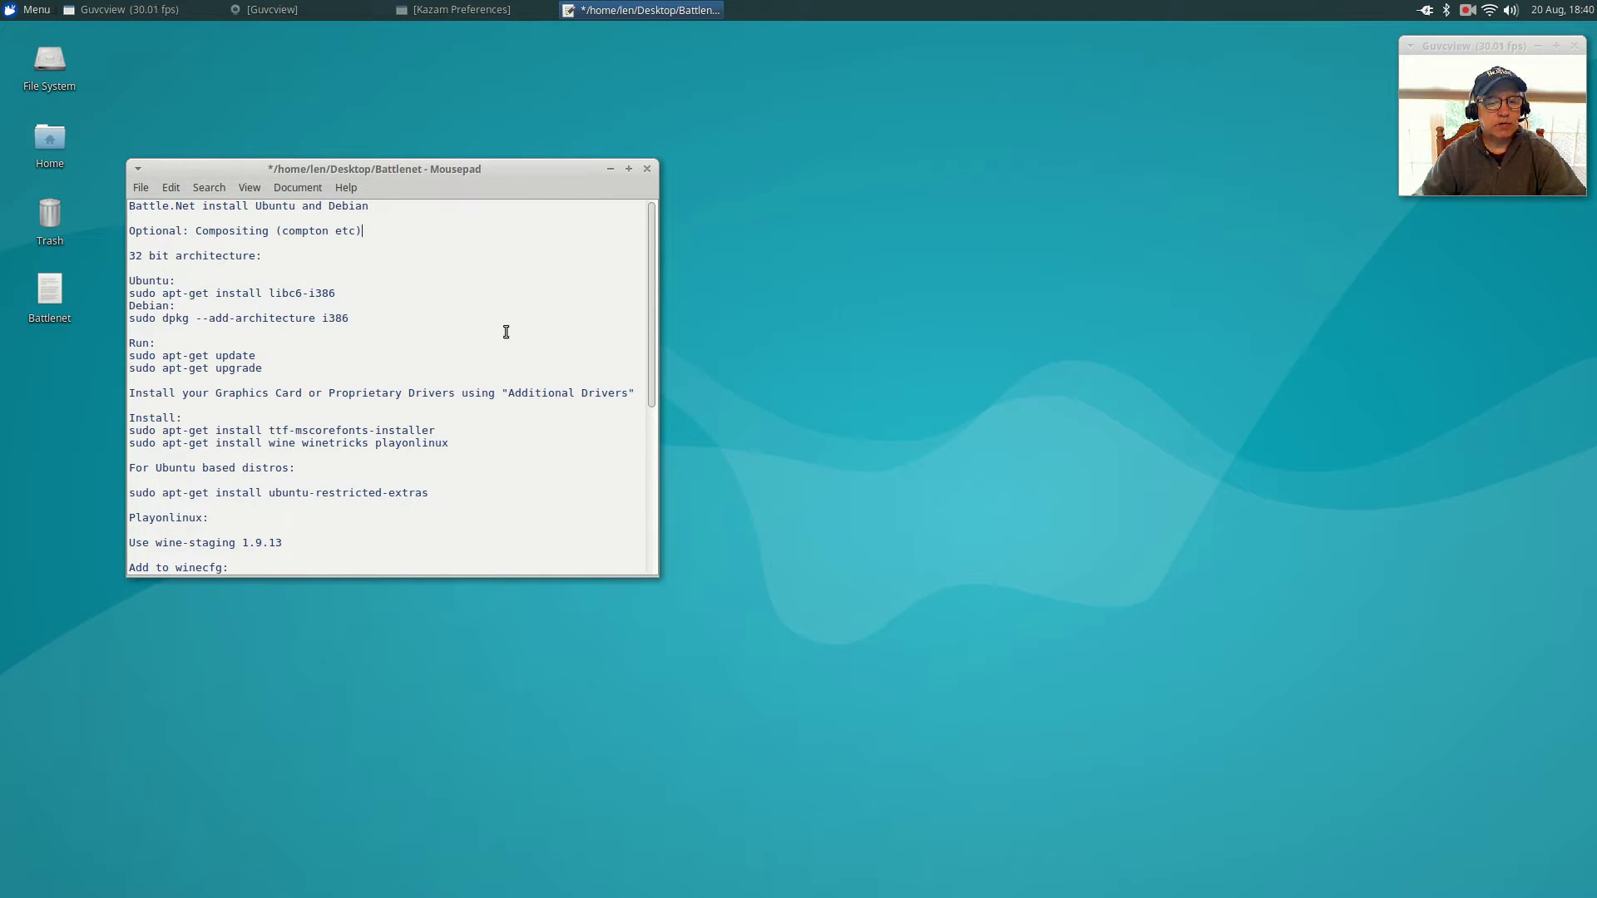
pyautogui.scroll(-2, 507, 333)
pyautogui.scroll(2, 507, 334)
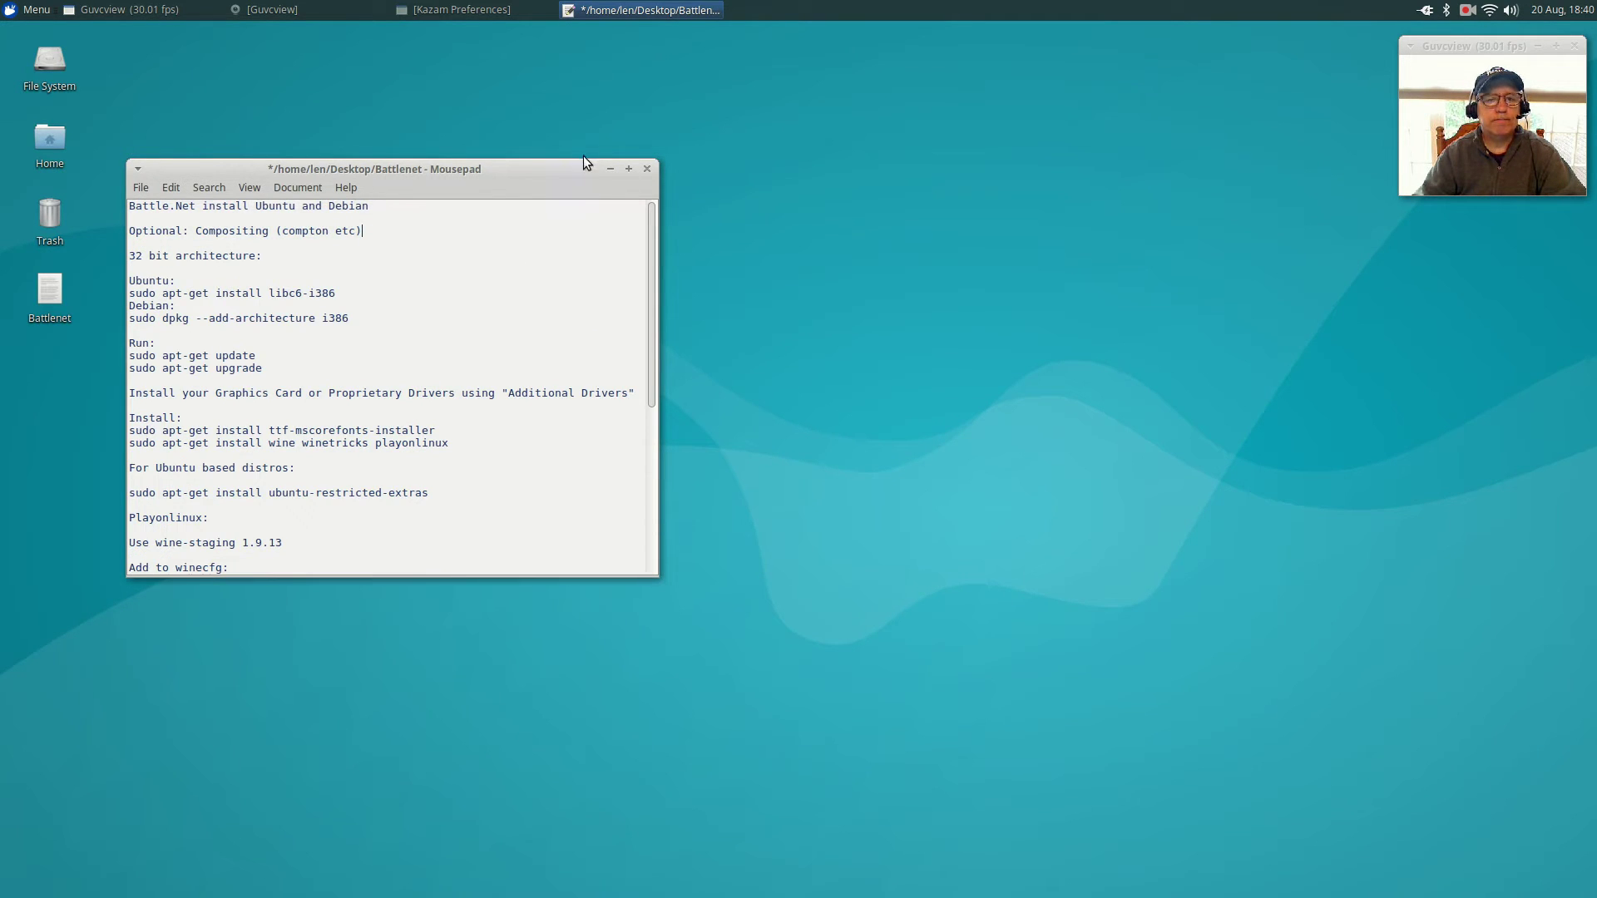
pyautogui.moveTo(471, 163); pyautogui.dragTo(442, 349)
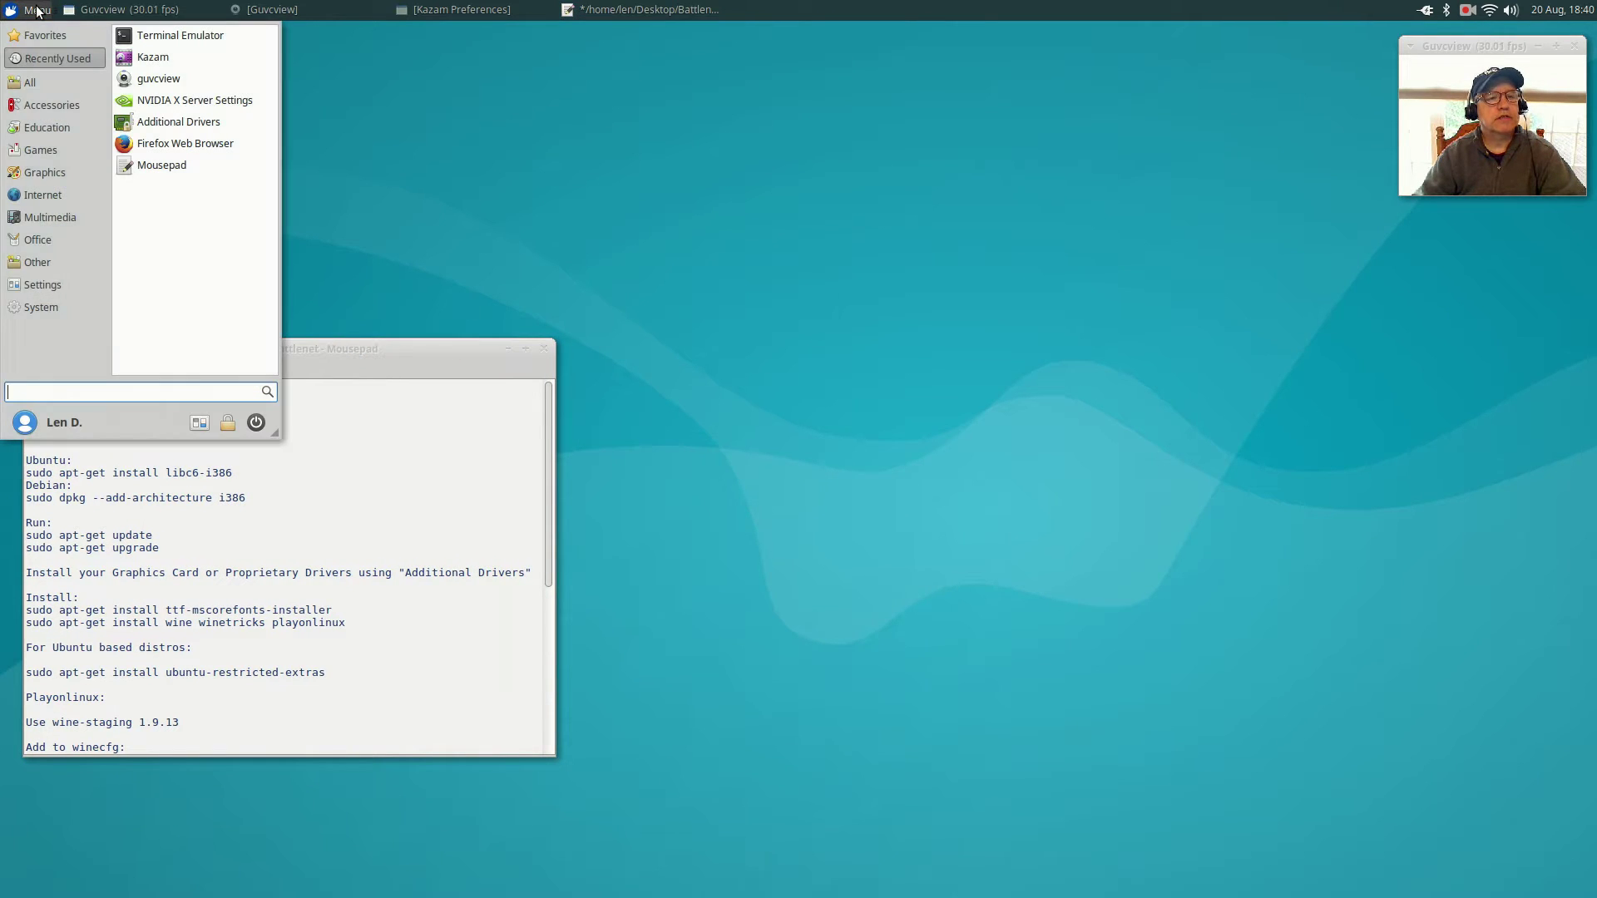
# Launch PlayOnLinux from the Games section of the applications menu.
pyautogui.click(29, 10)
pyautogui.moveTo(37, 155)
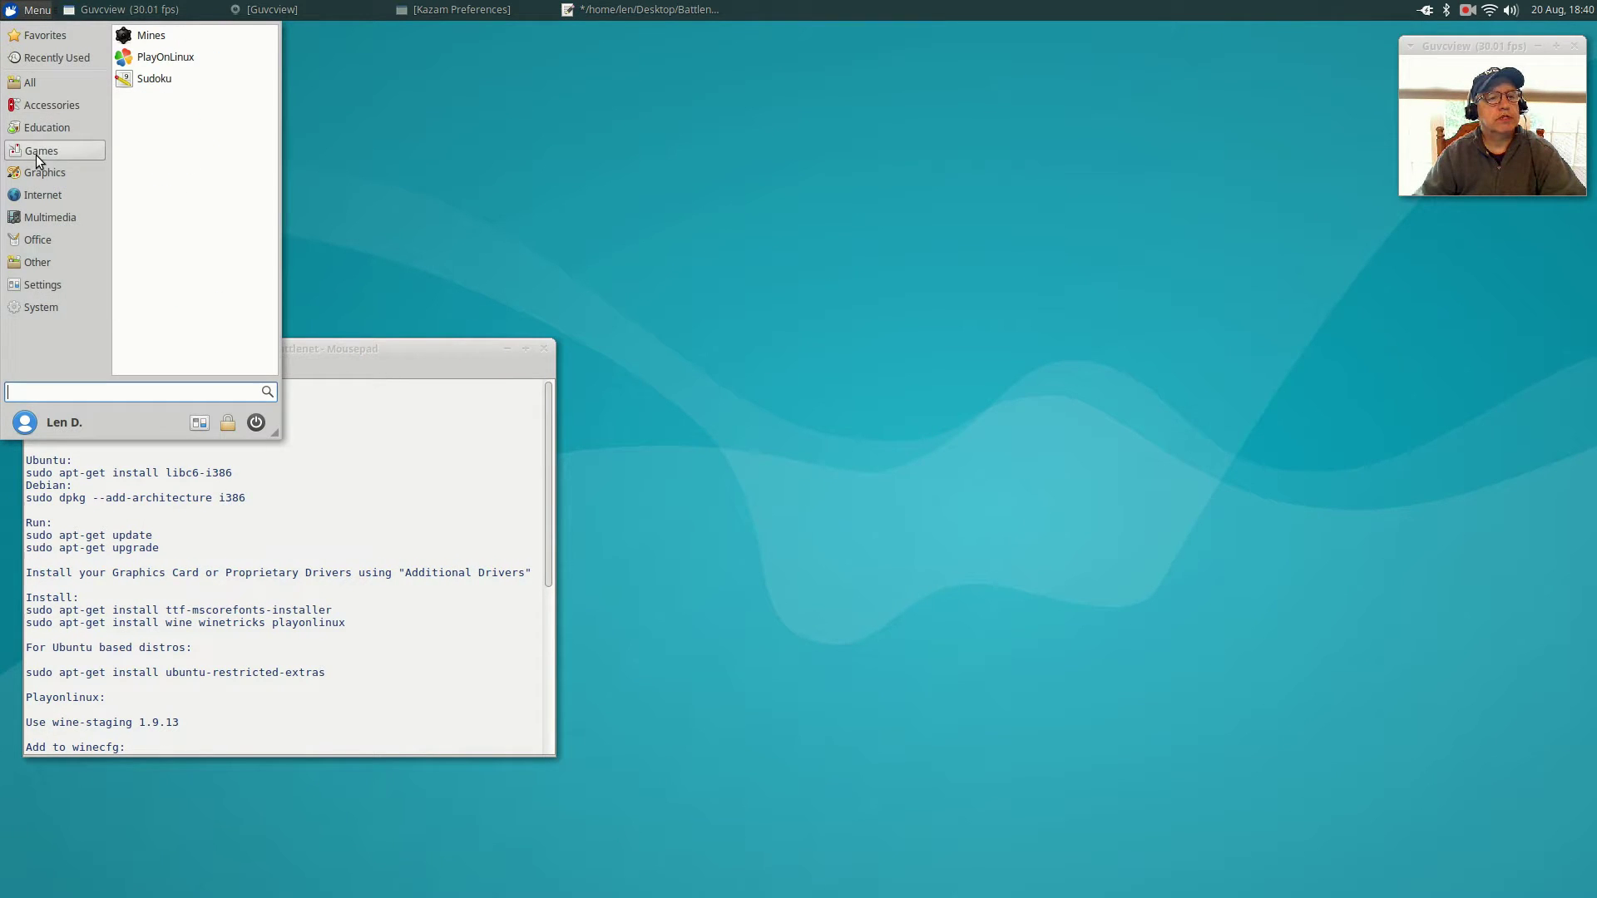
pyautogui.click(150, 60)
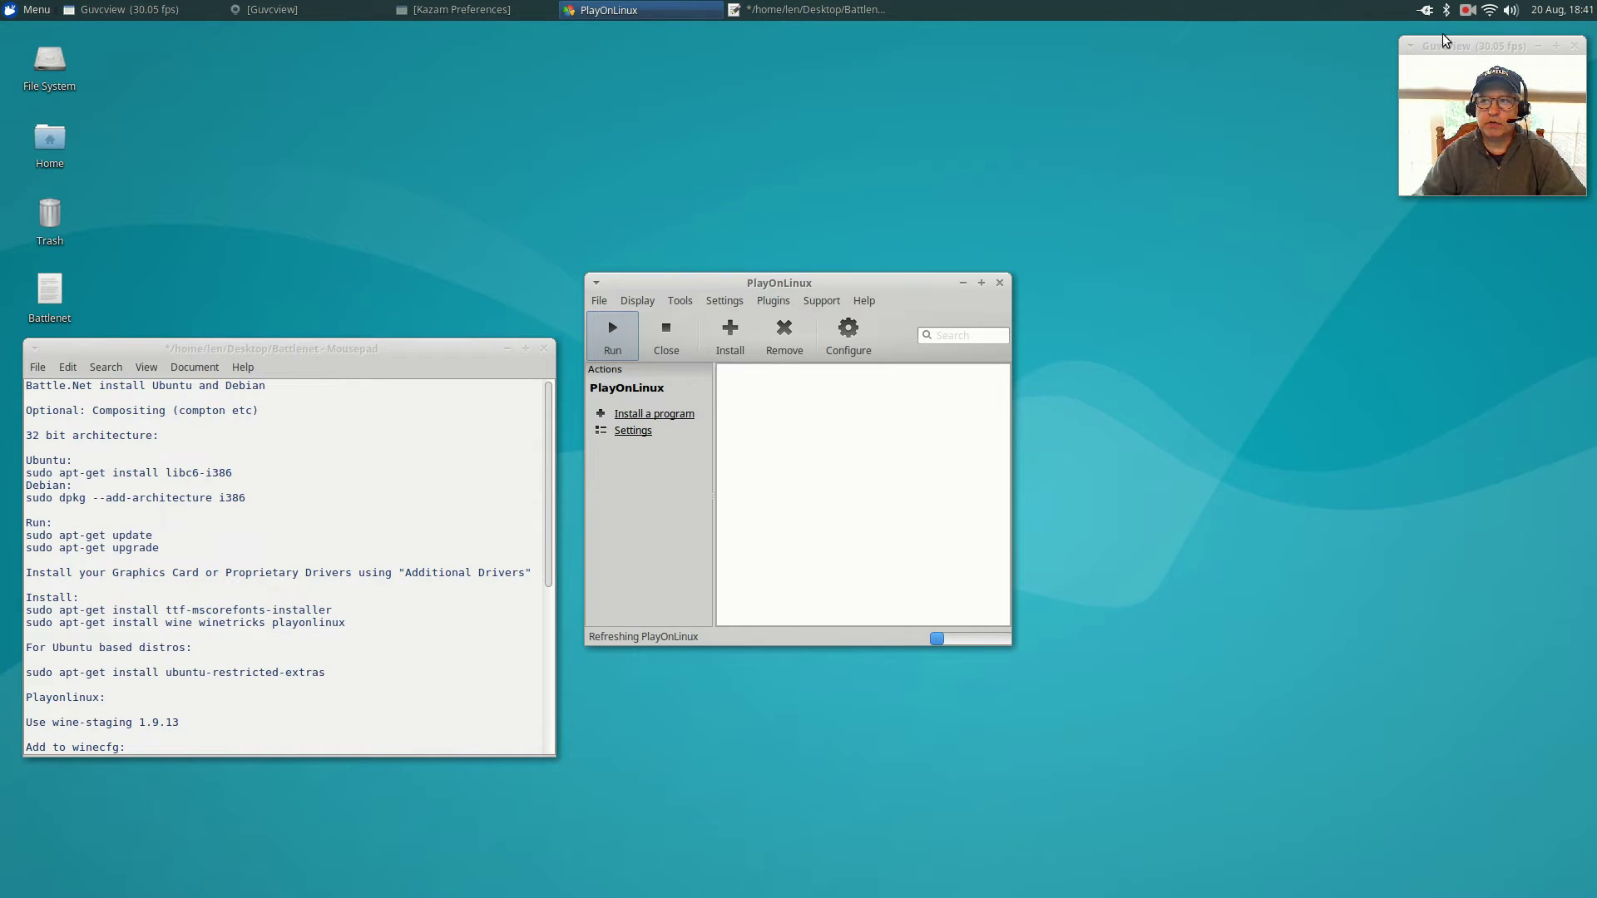
# Pause the screen recording and move the PlayOnLinux window up and to the left.
pyautogui.click(1466, 11)
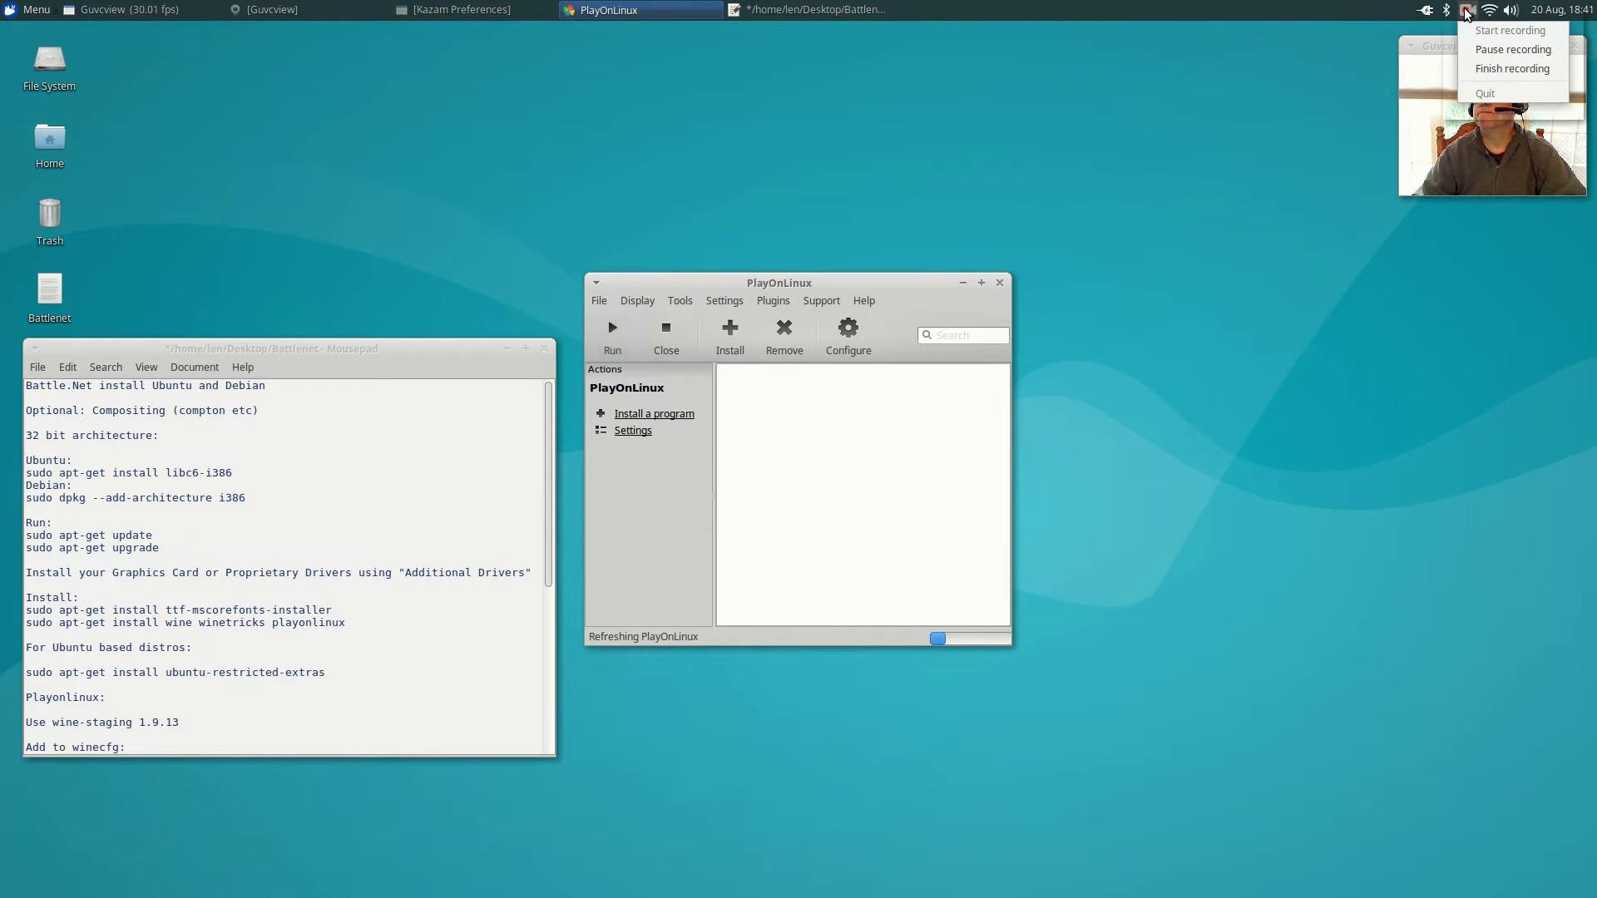
pyautogui.click(1480, 50)
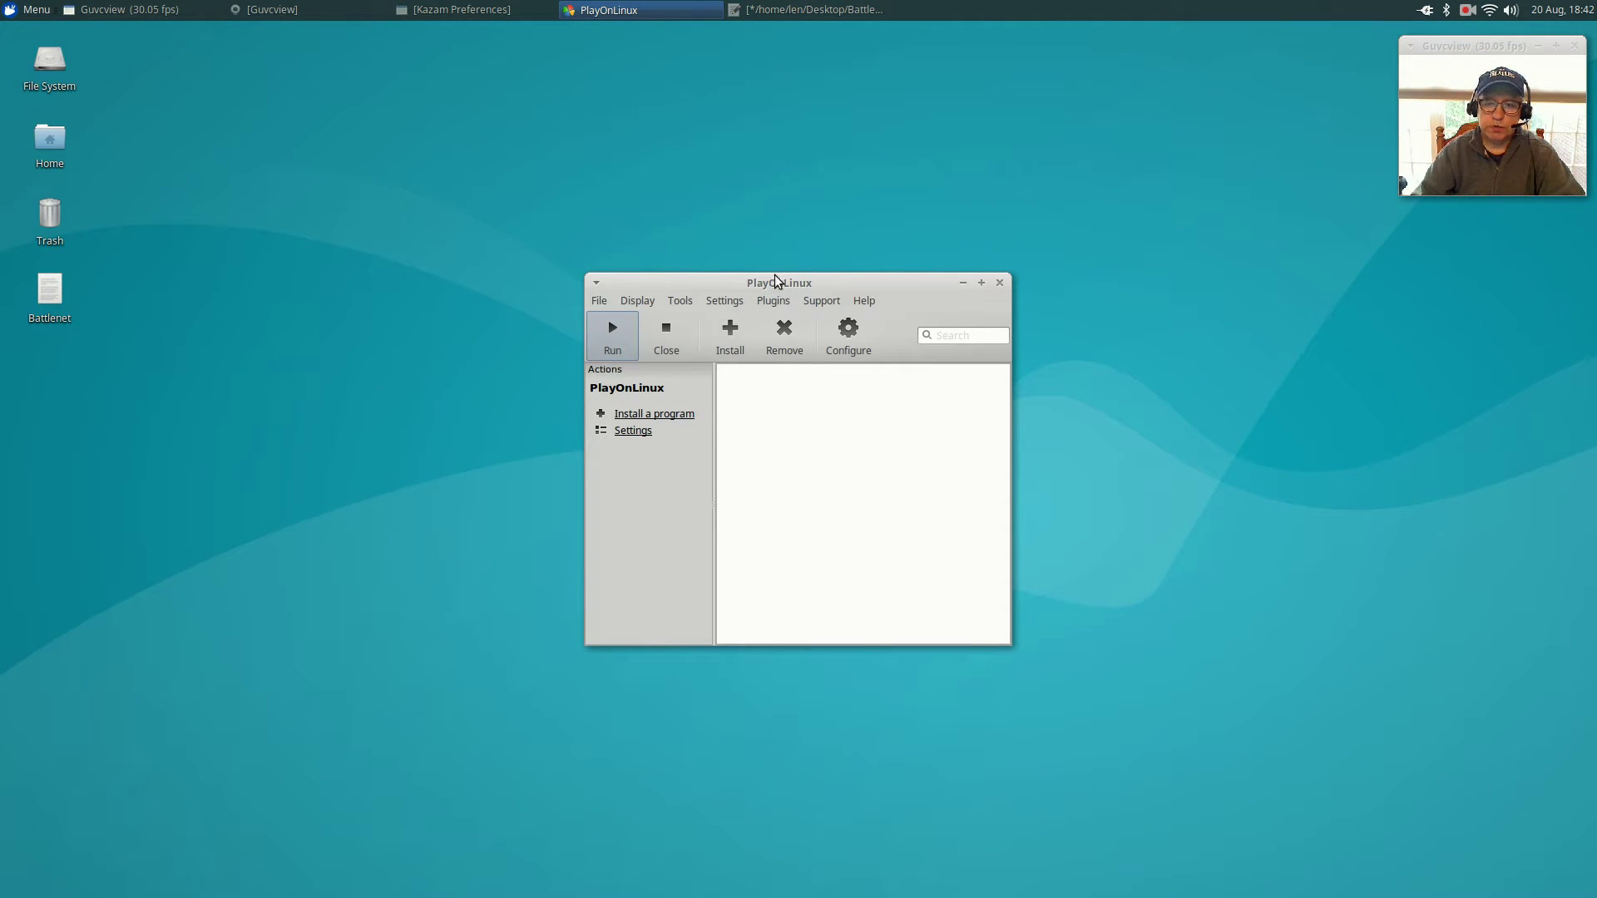
pyautogui.moveTo(776, 281); pyautogui.dragTo(668, 240)
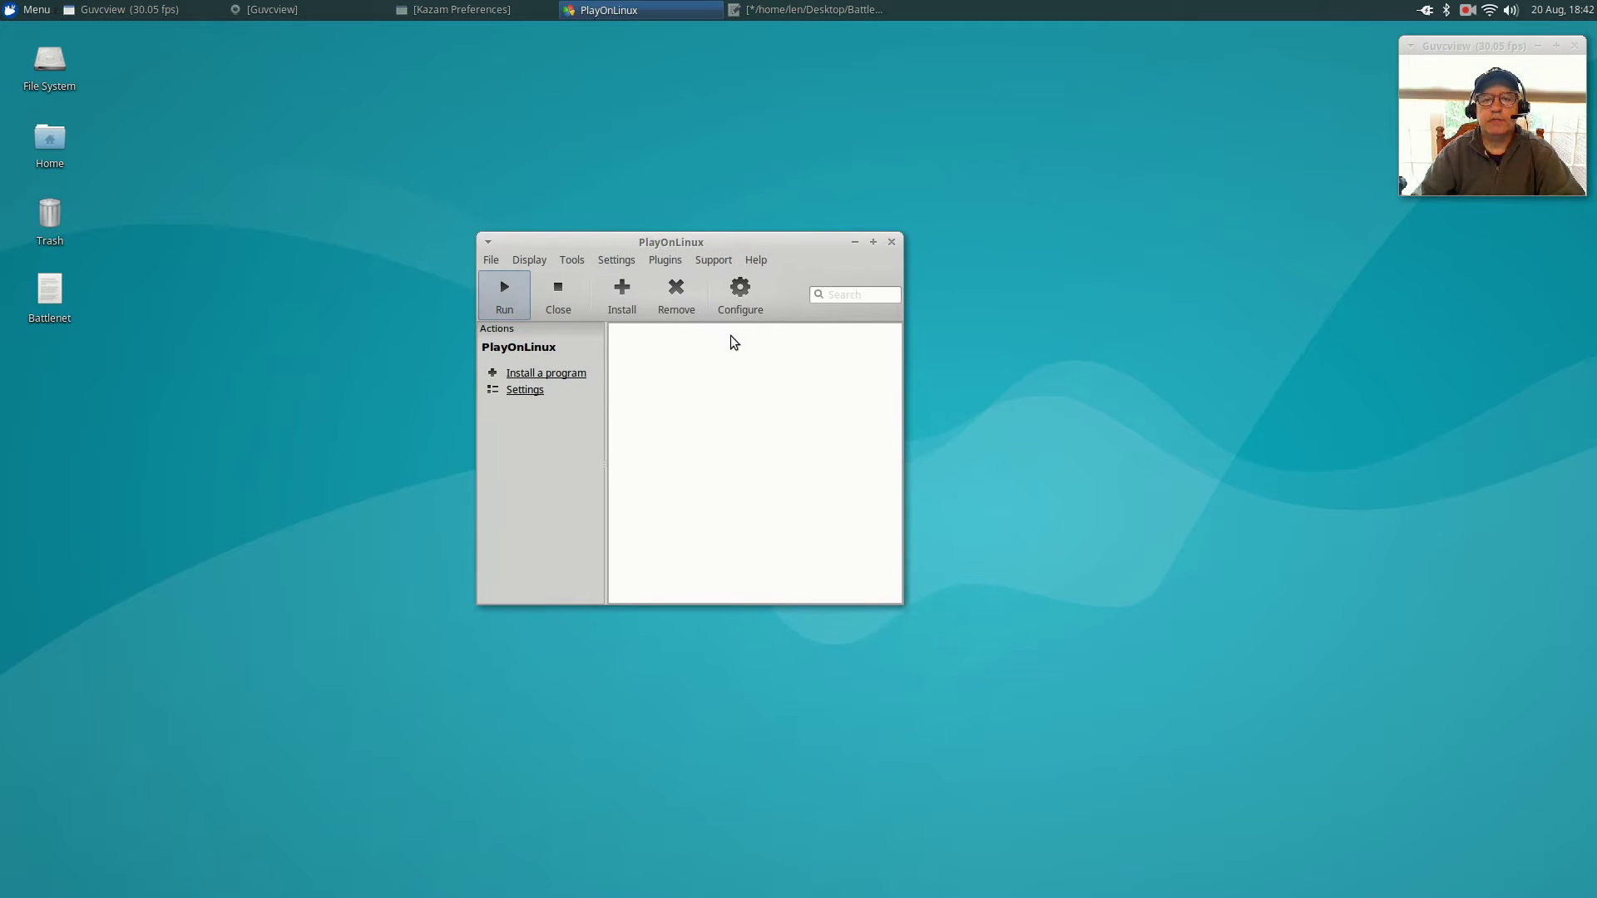
# Search the install catalogue for Battle.Net, install it and accept the testing notice.
pyautogui.click(620, 294)
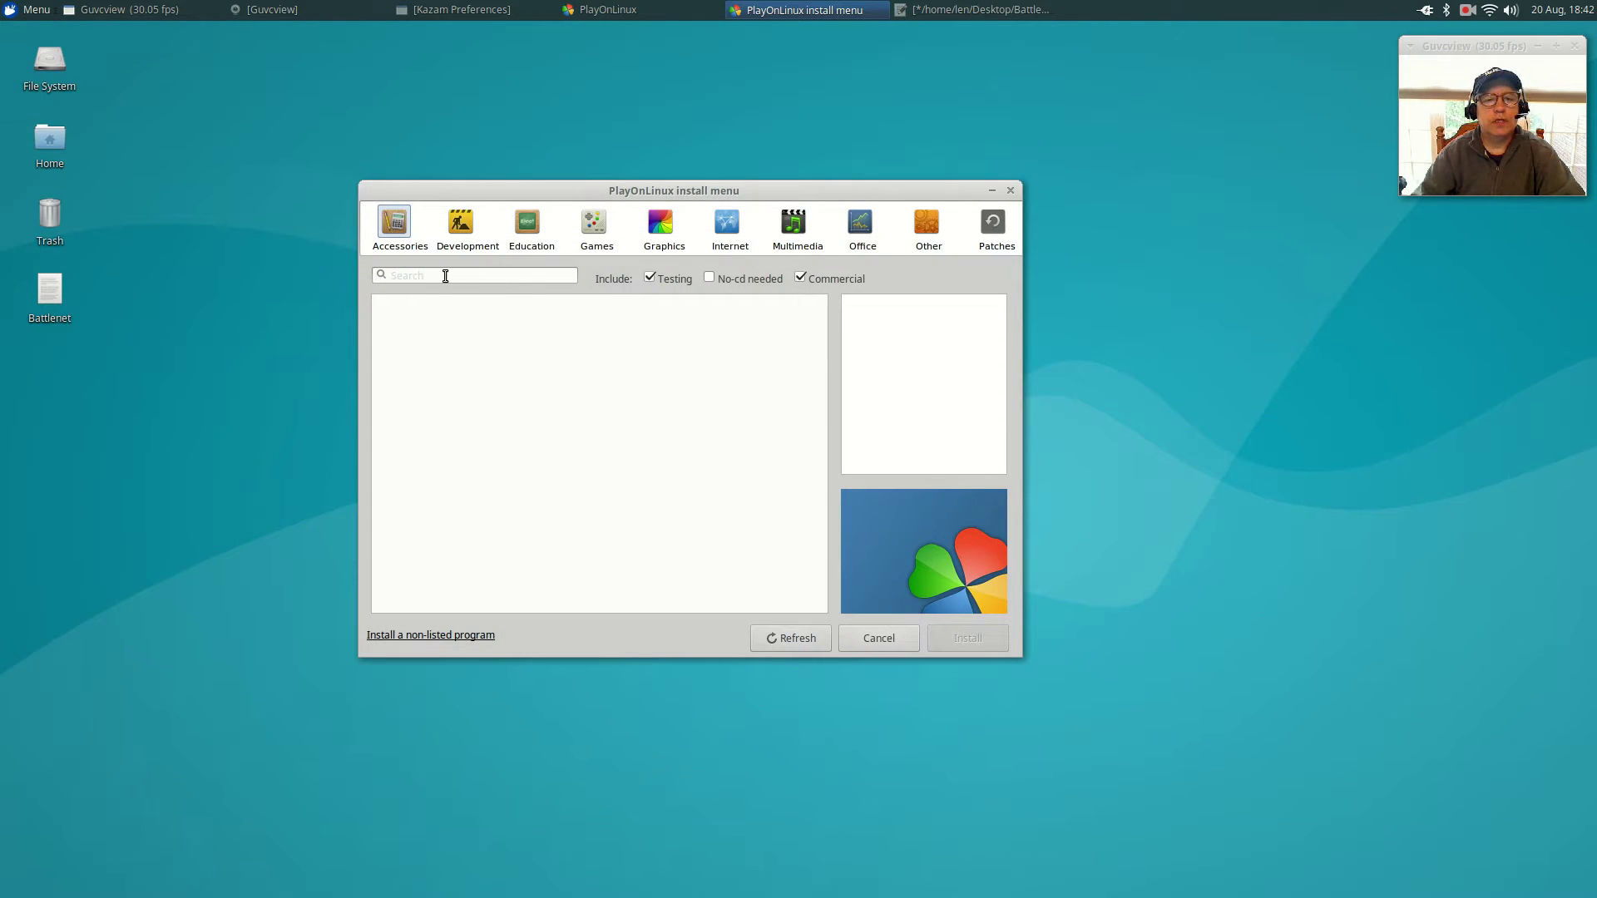
pyautogui.write('Bsa')
pyautogui.press('BackSpace')
pyautogui.press('BackSpace')
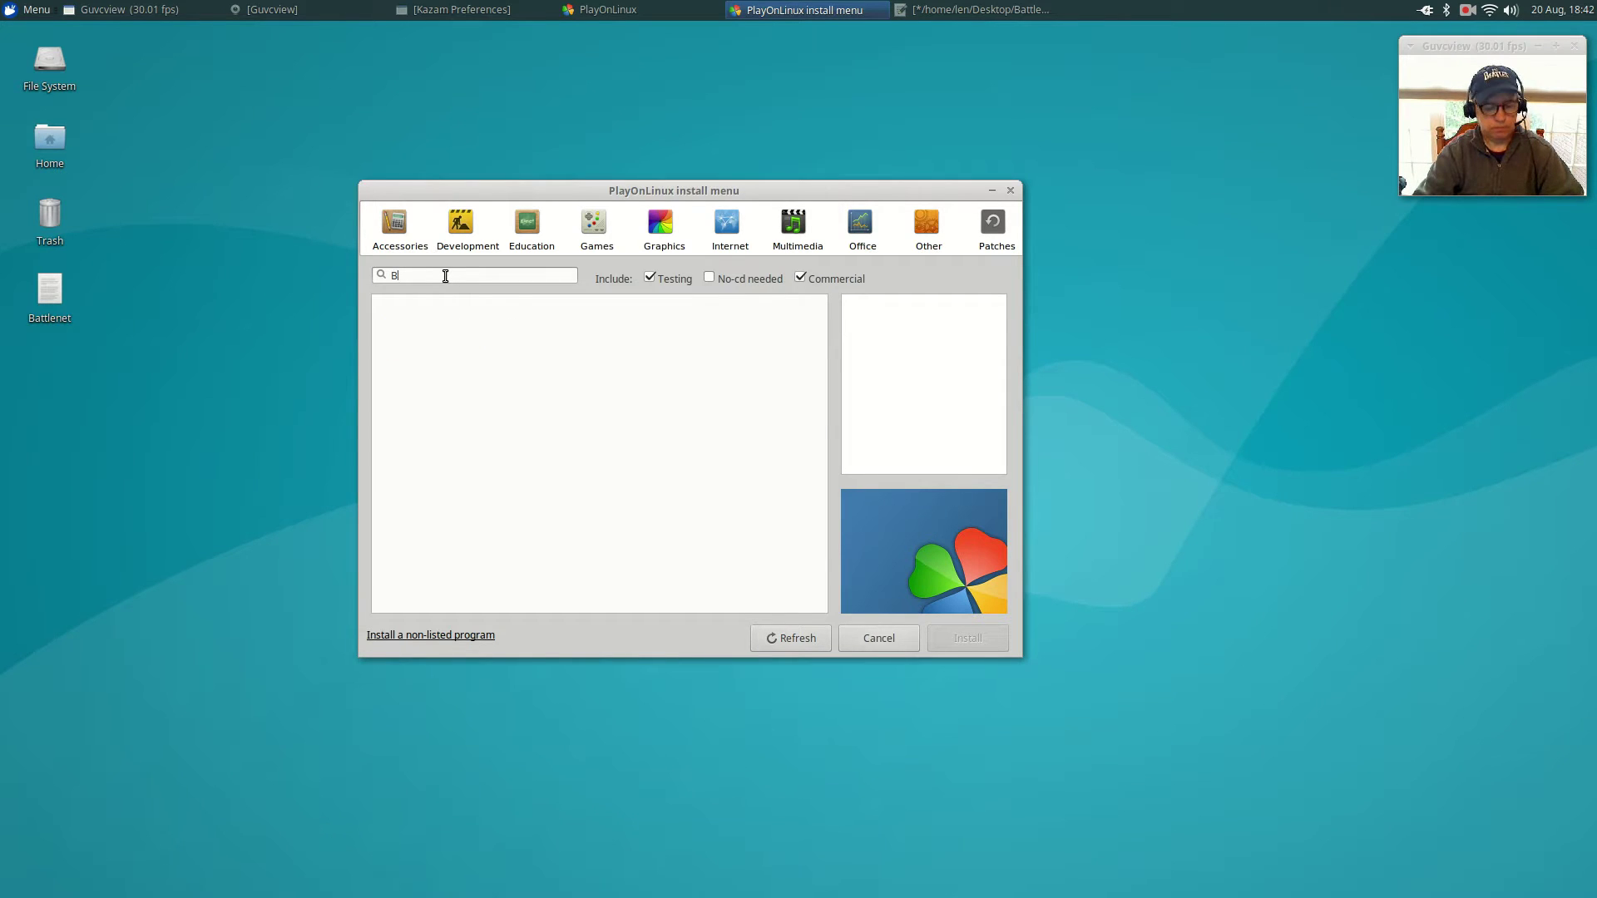
pyautogui.write('attl')
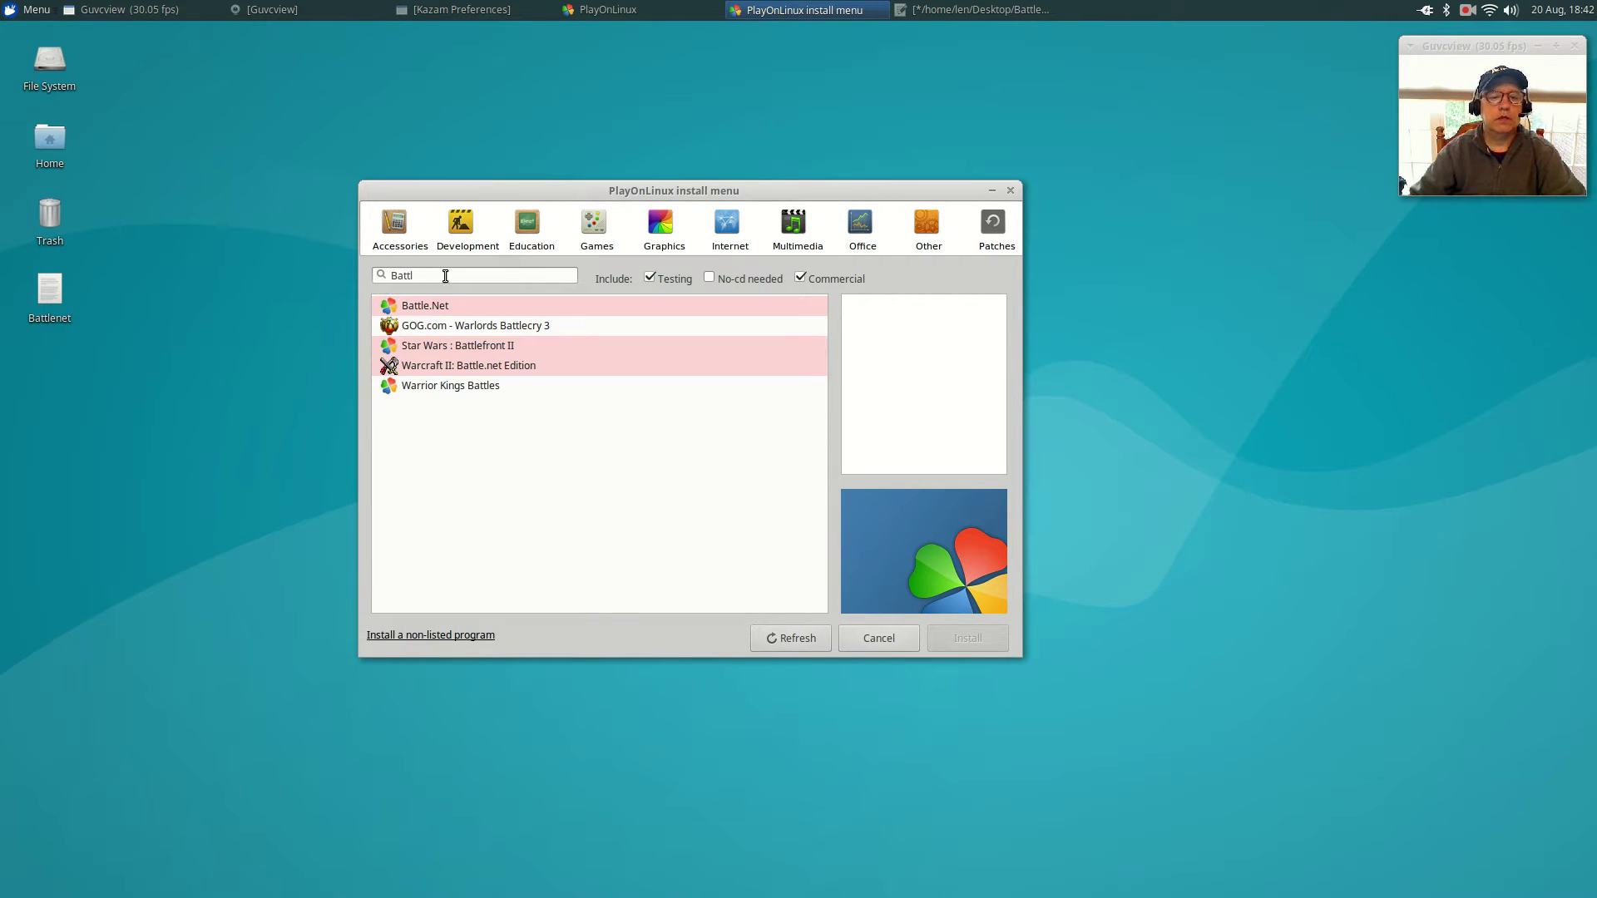
pyautogui.click(435, 304)
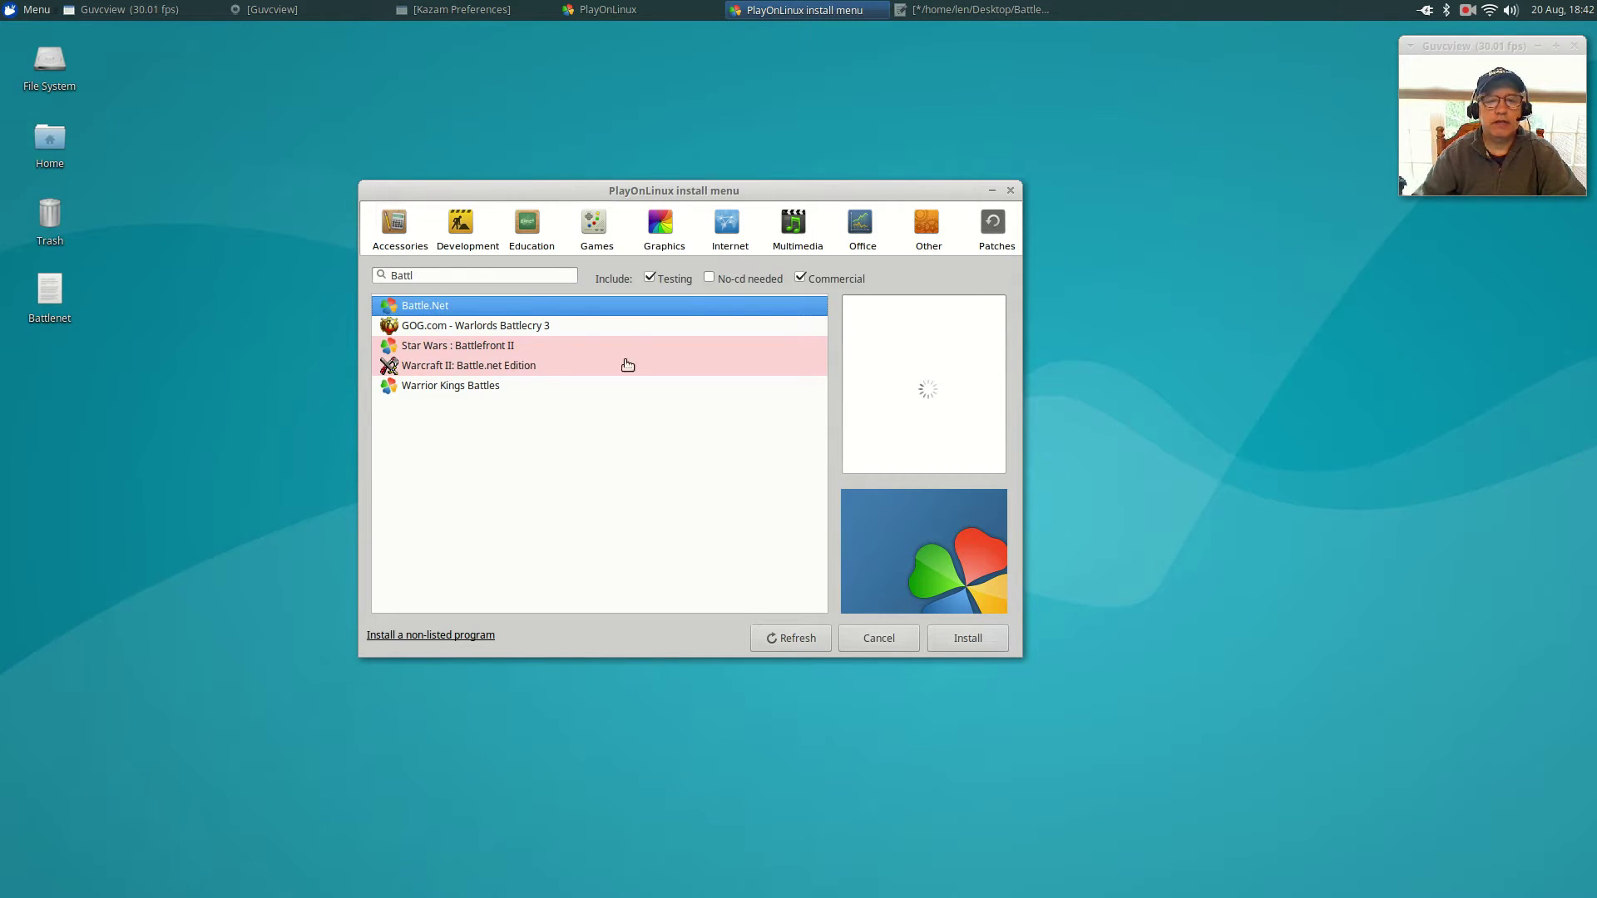
pyautogui.click(955, 642)
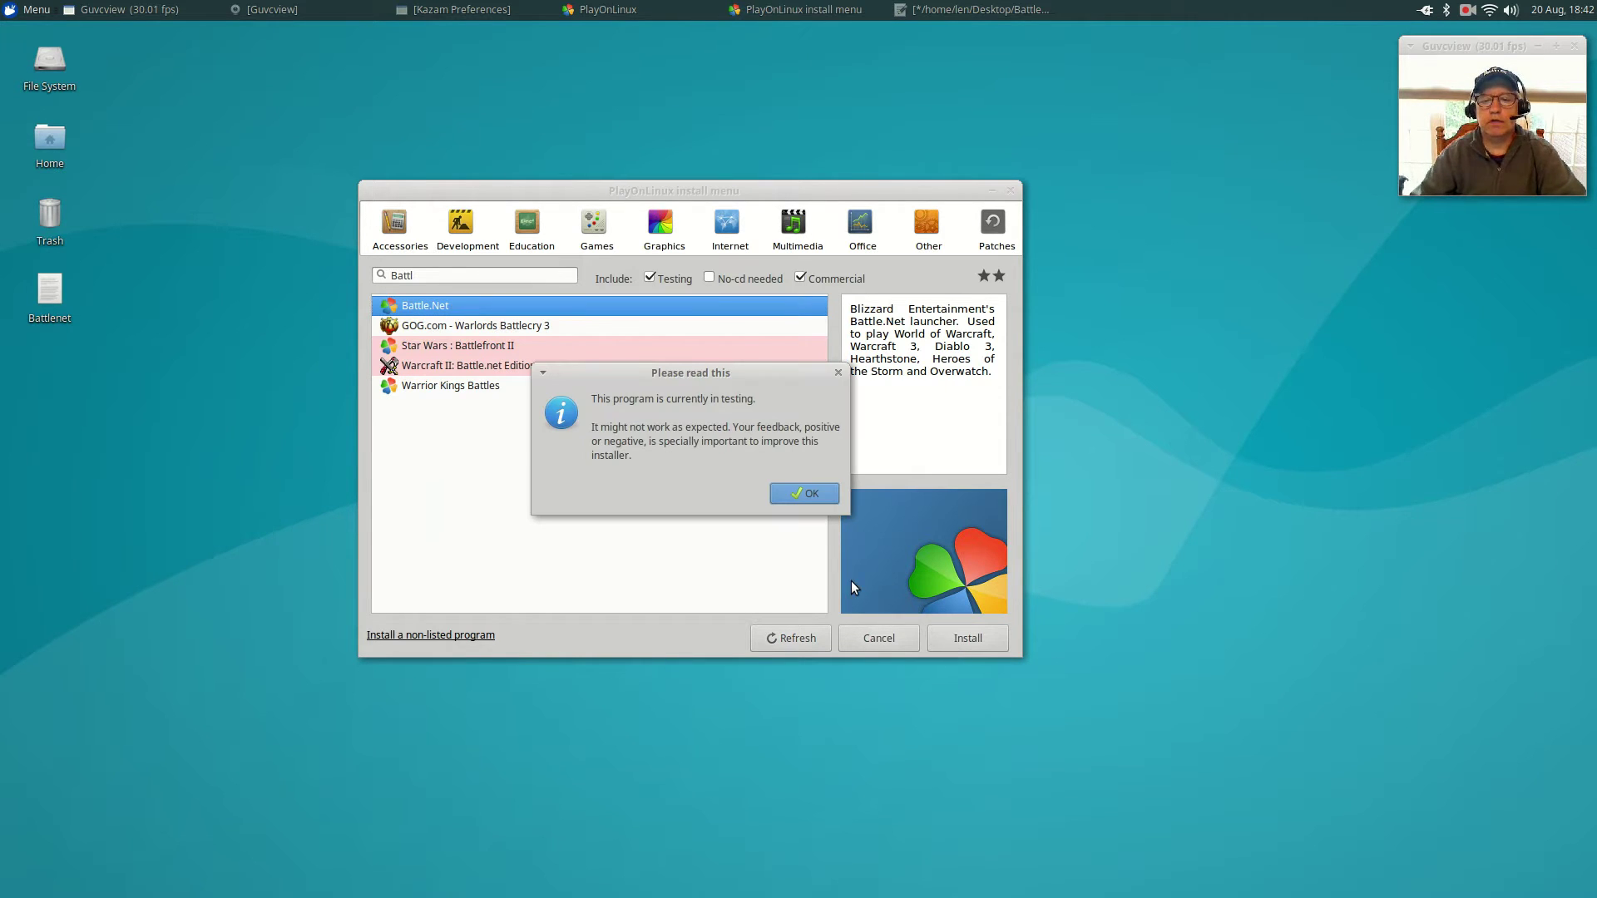
pyautogui.click(804, 494)
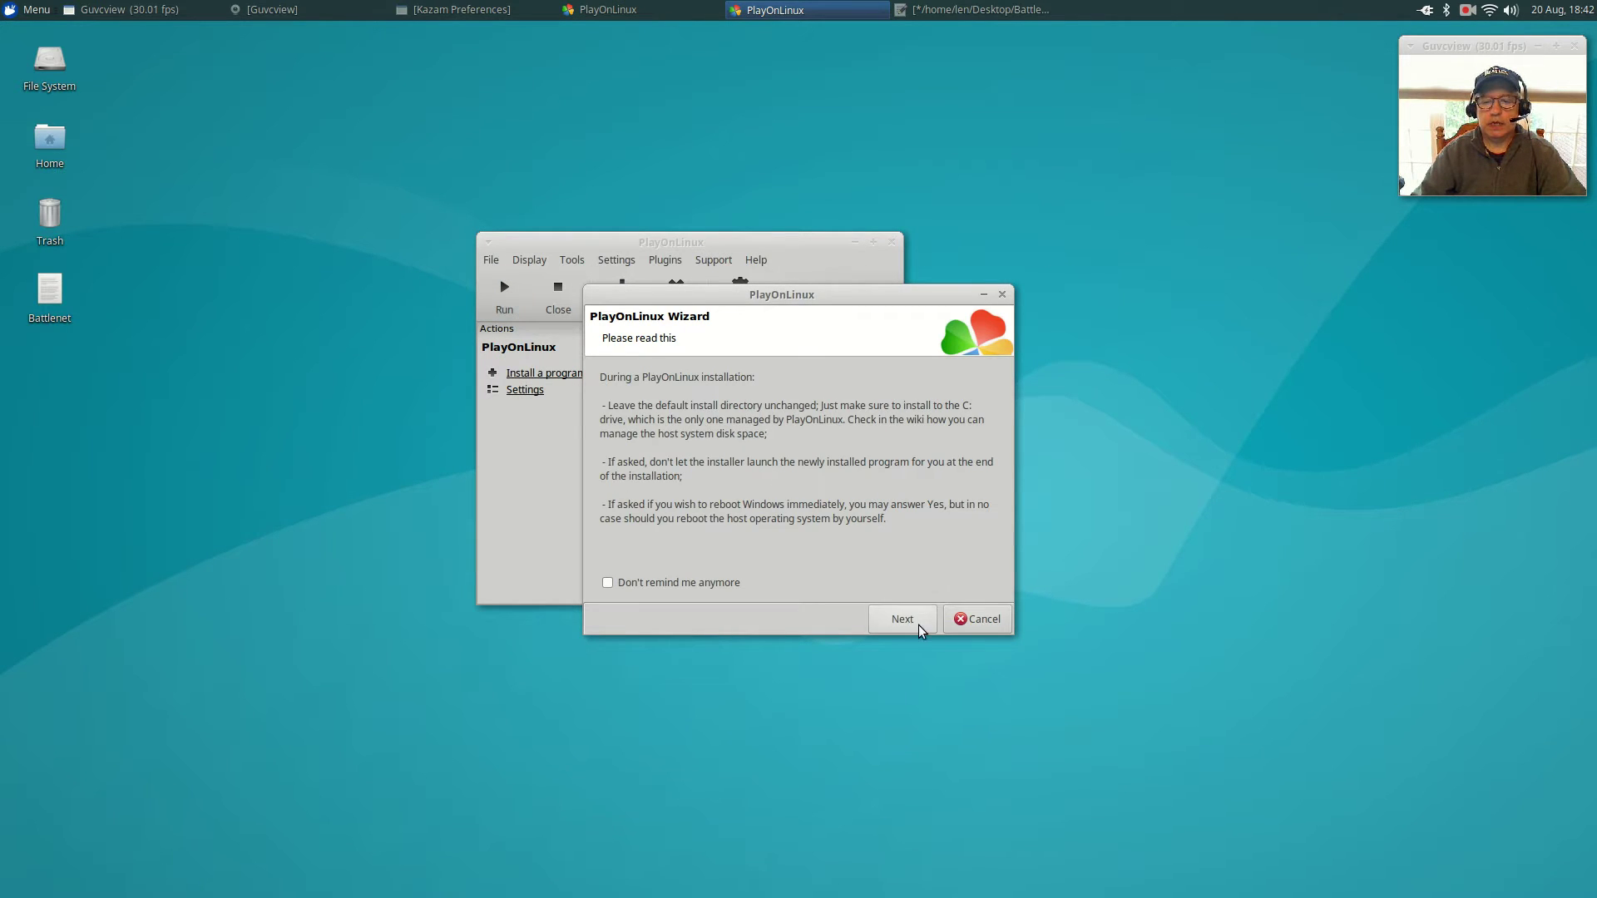
# Skip the installation advice, WineHQ notice and welcome pages, then choose the enUS locale.
pyautogui.click(915, 622)
pyautogui.click(910, 619)
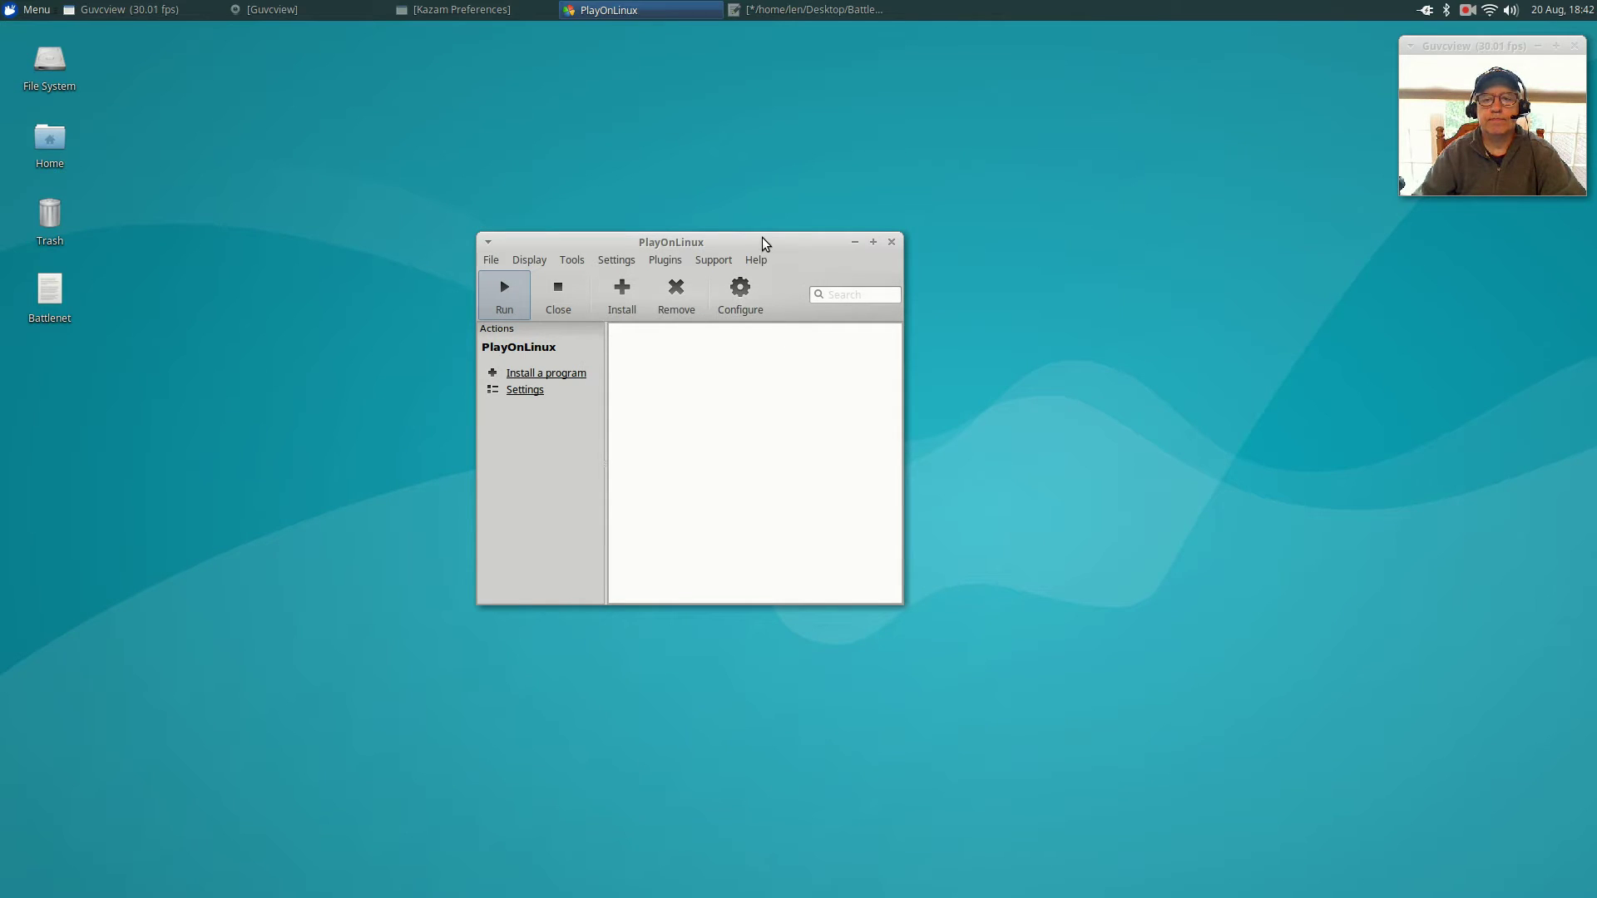
pyautogui.moveTo(758, 241); pyautogui.dragTo(403, 52)
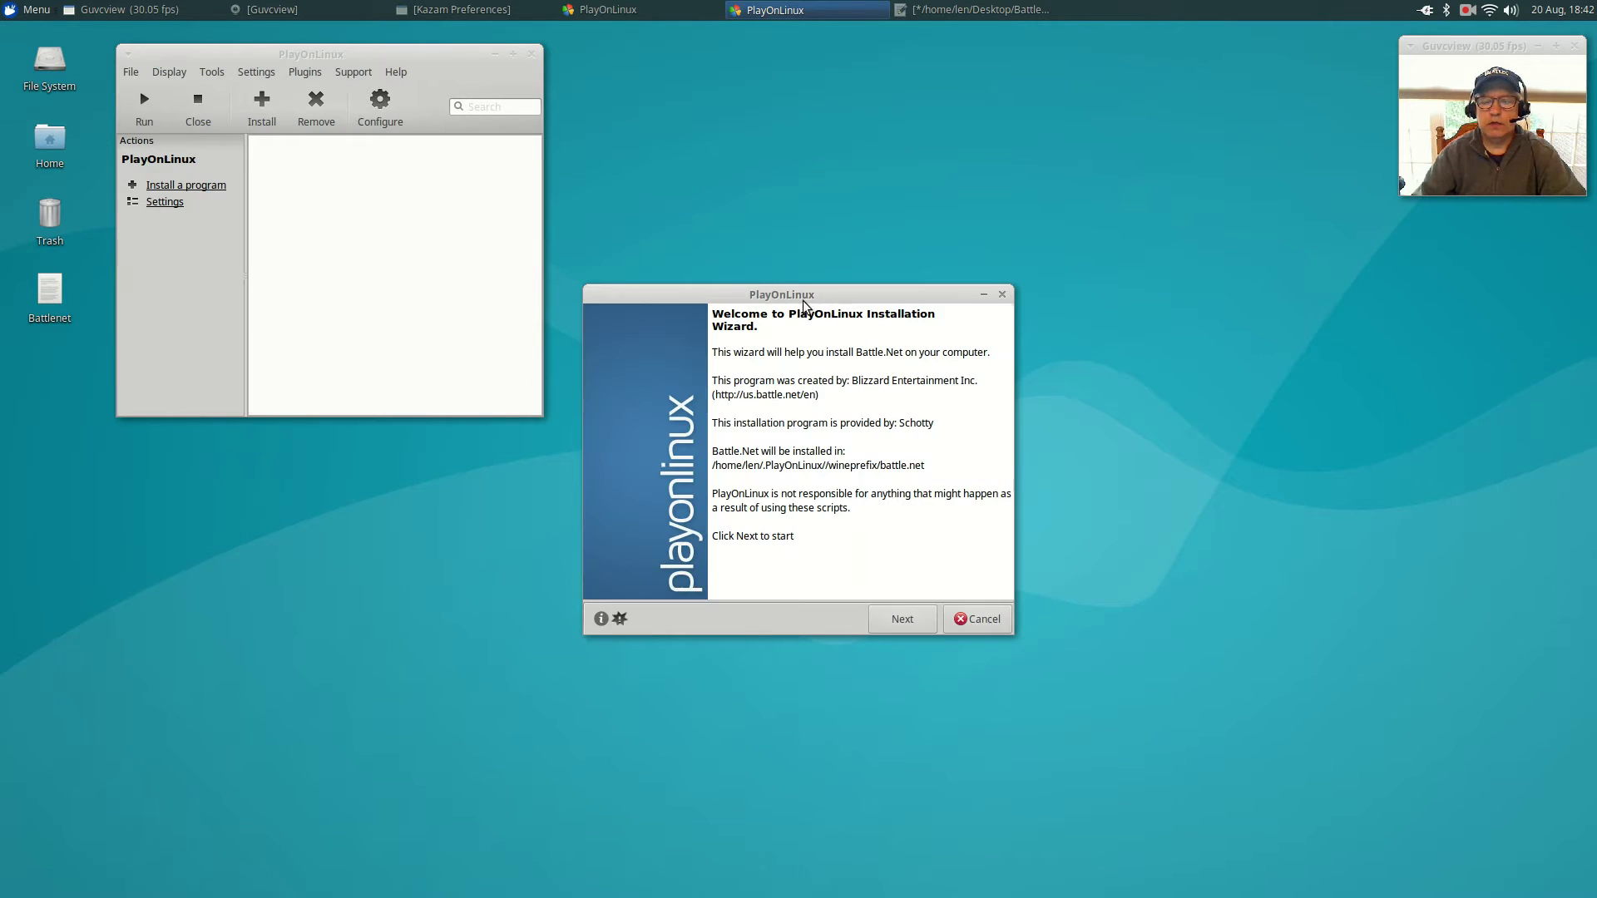
pyautogui.click(914, 622)
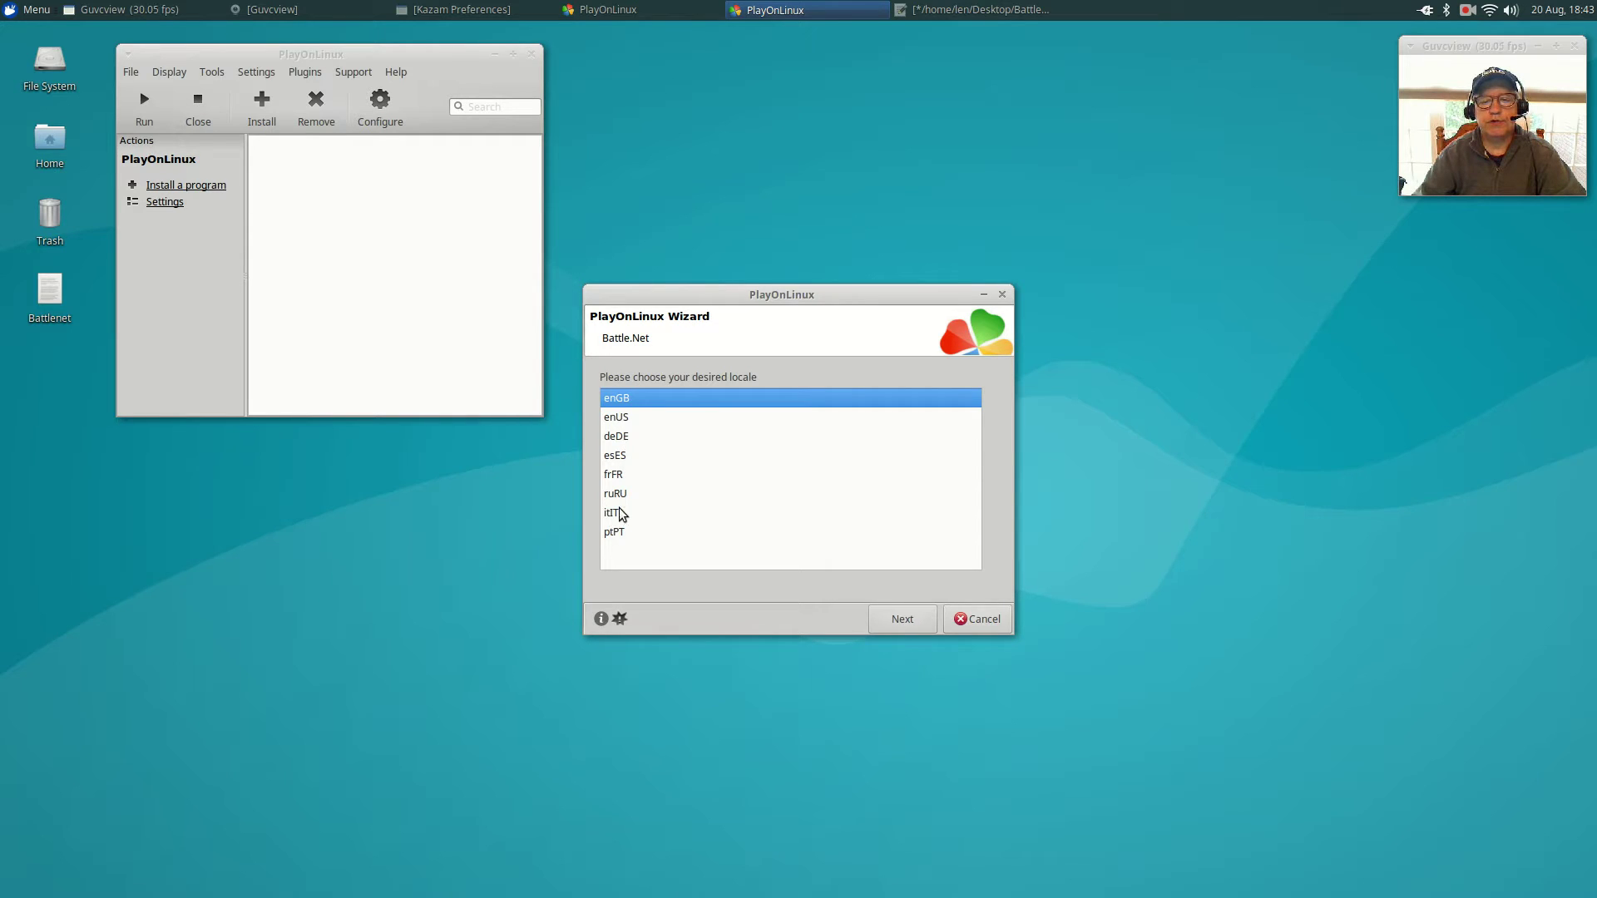
pyautogui.click(616, 420)
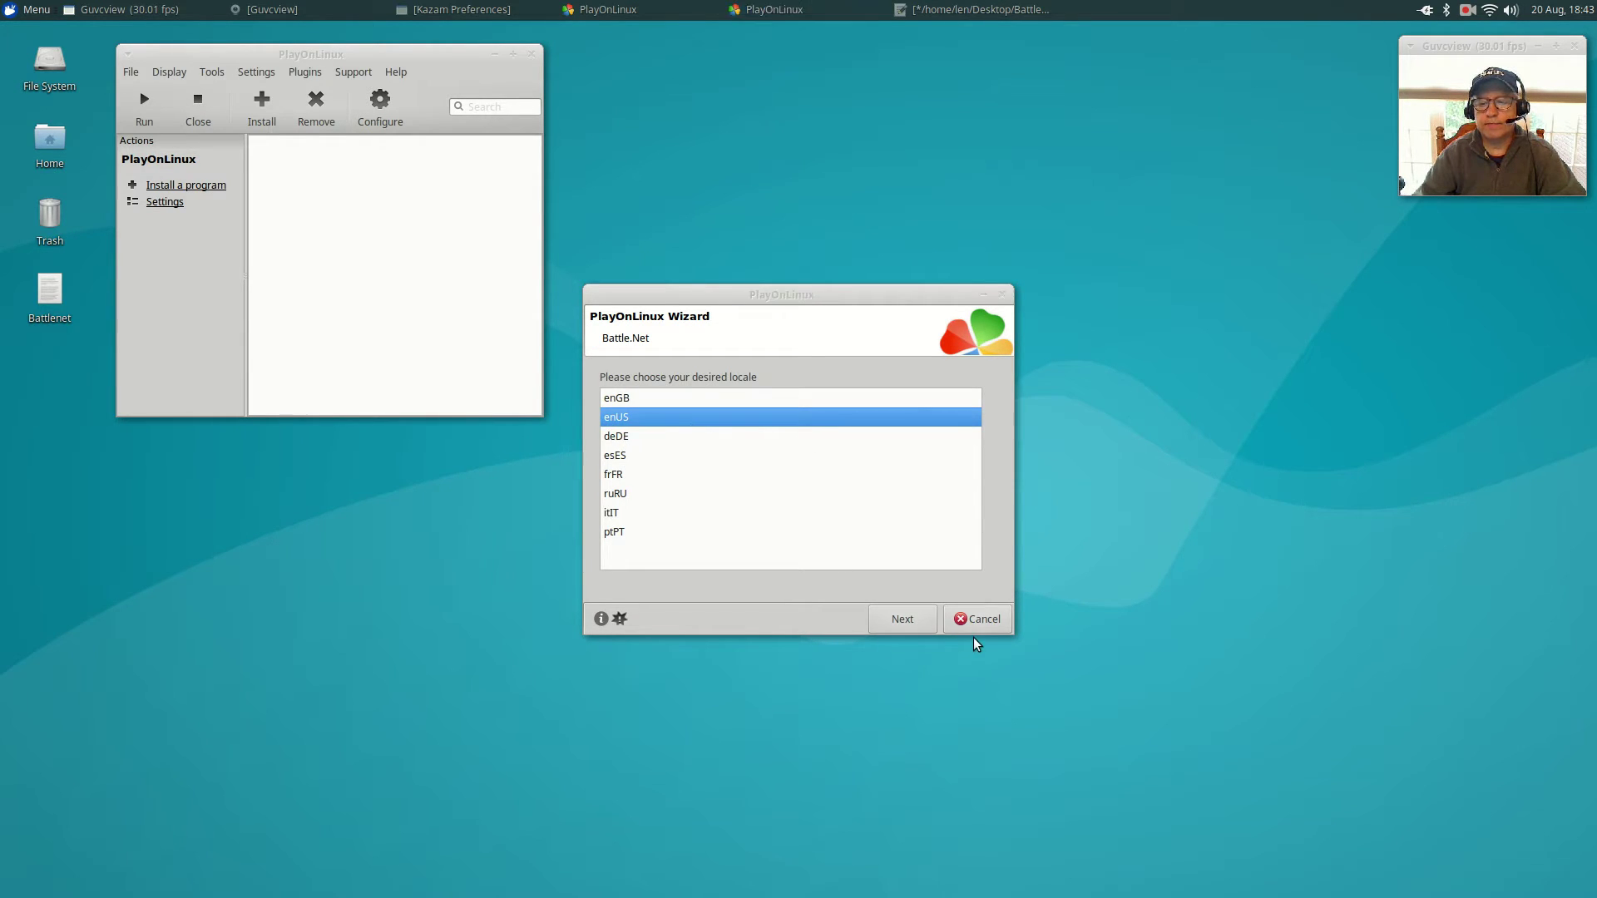
pyautogui.click(923, 626)
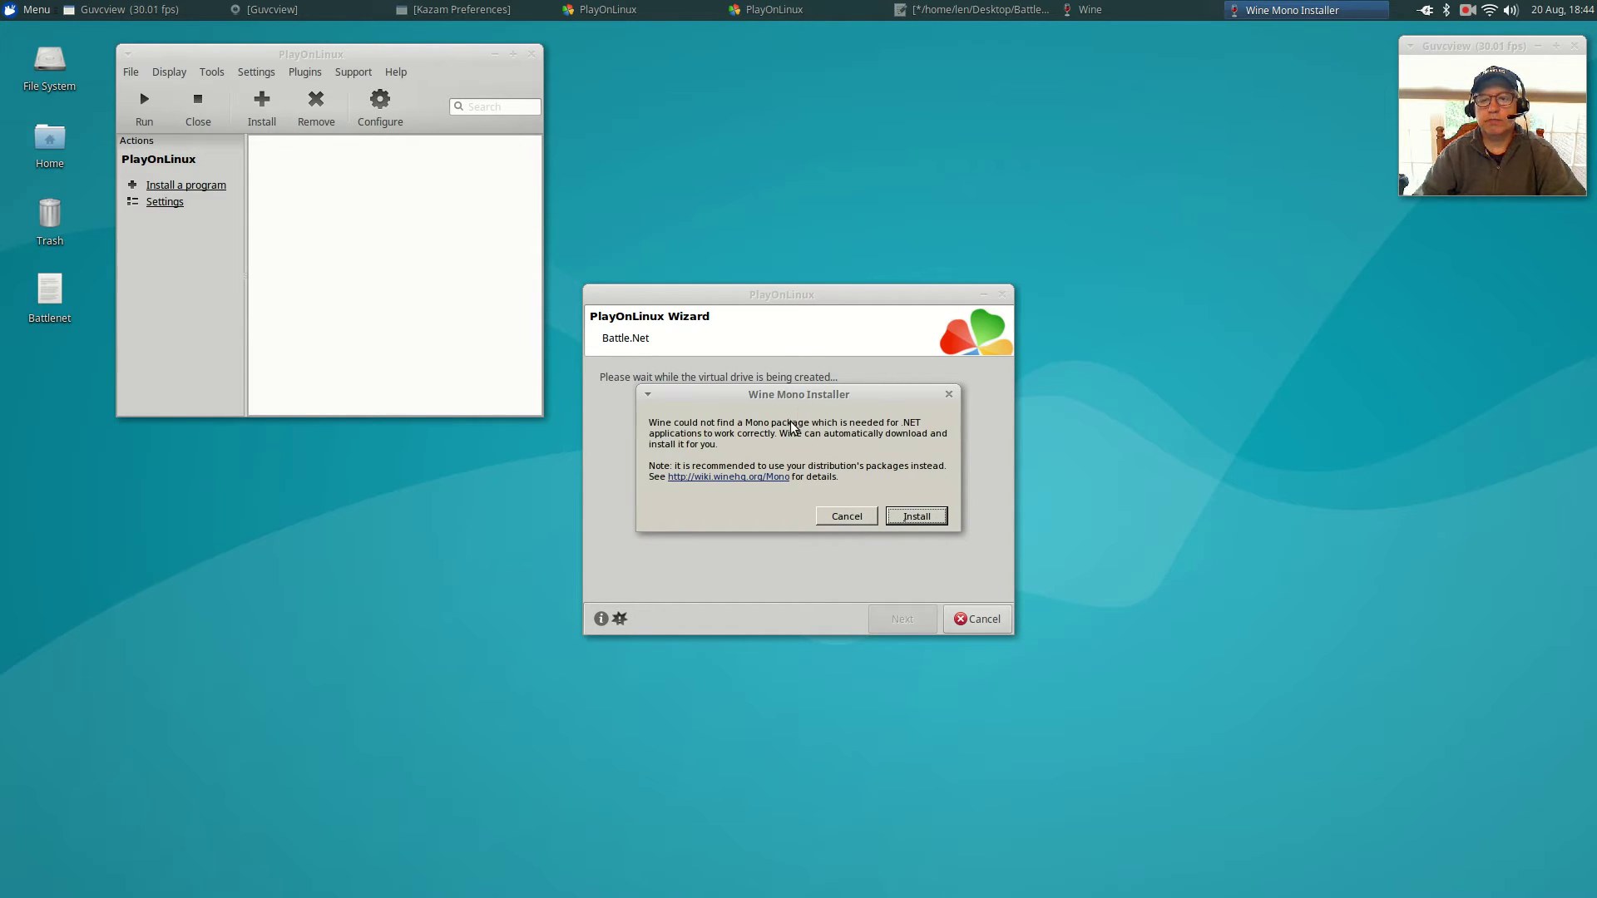
# Approve installing the Wine Mono and Wine Gecko packages.
pyautogui.click(929, 516)
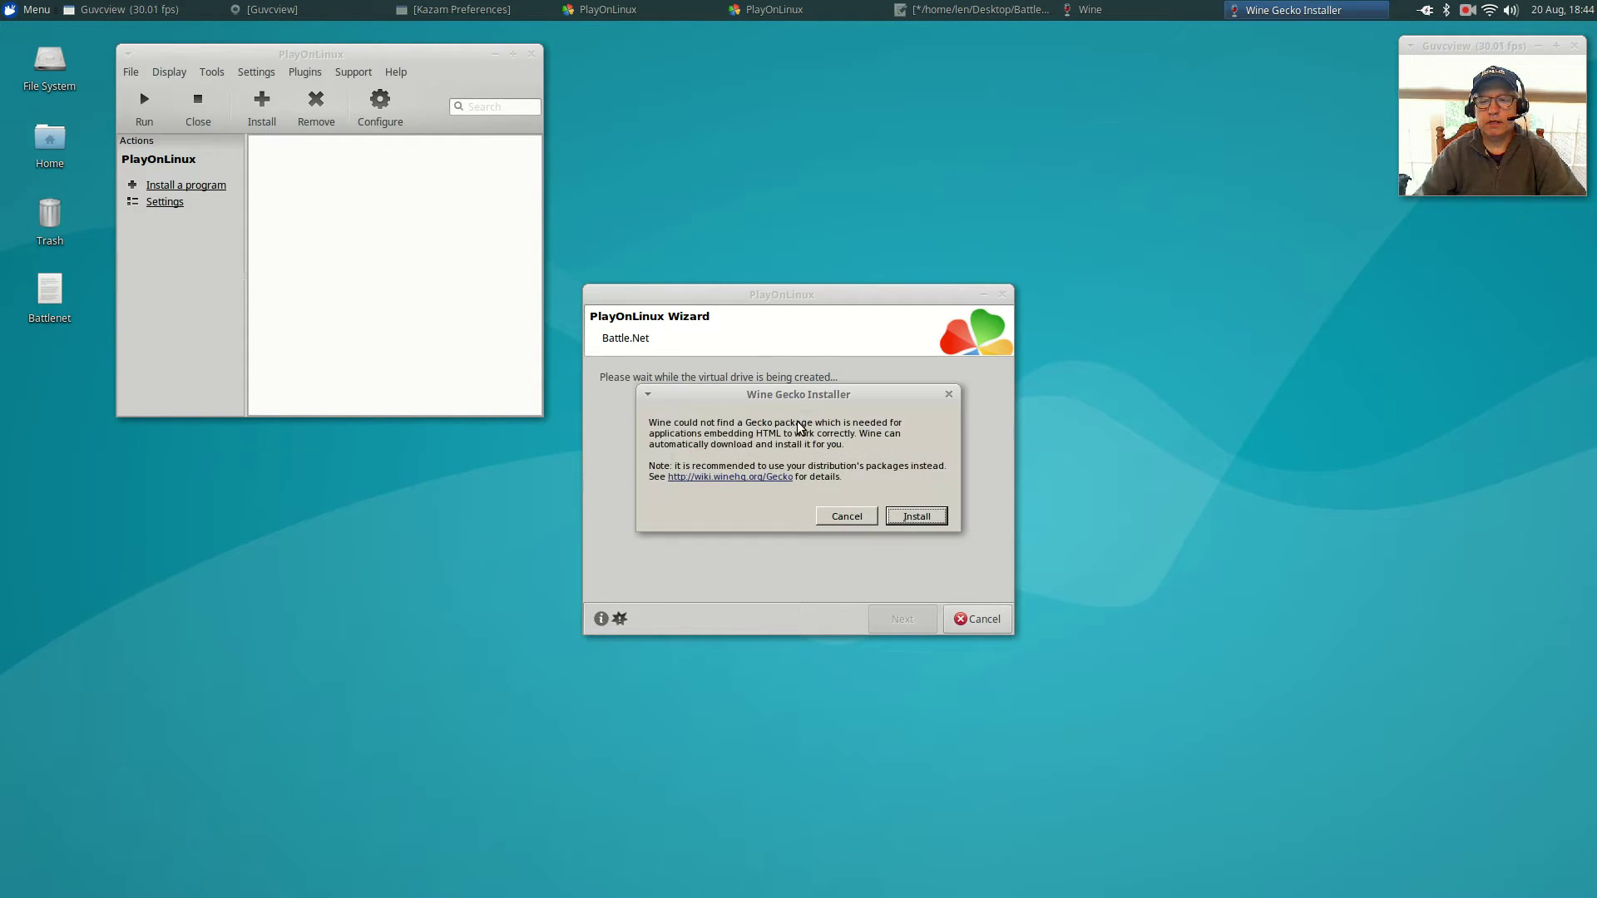
pyautogui.click(915, 518)
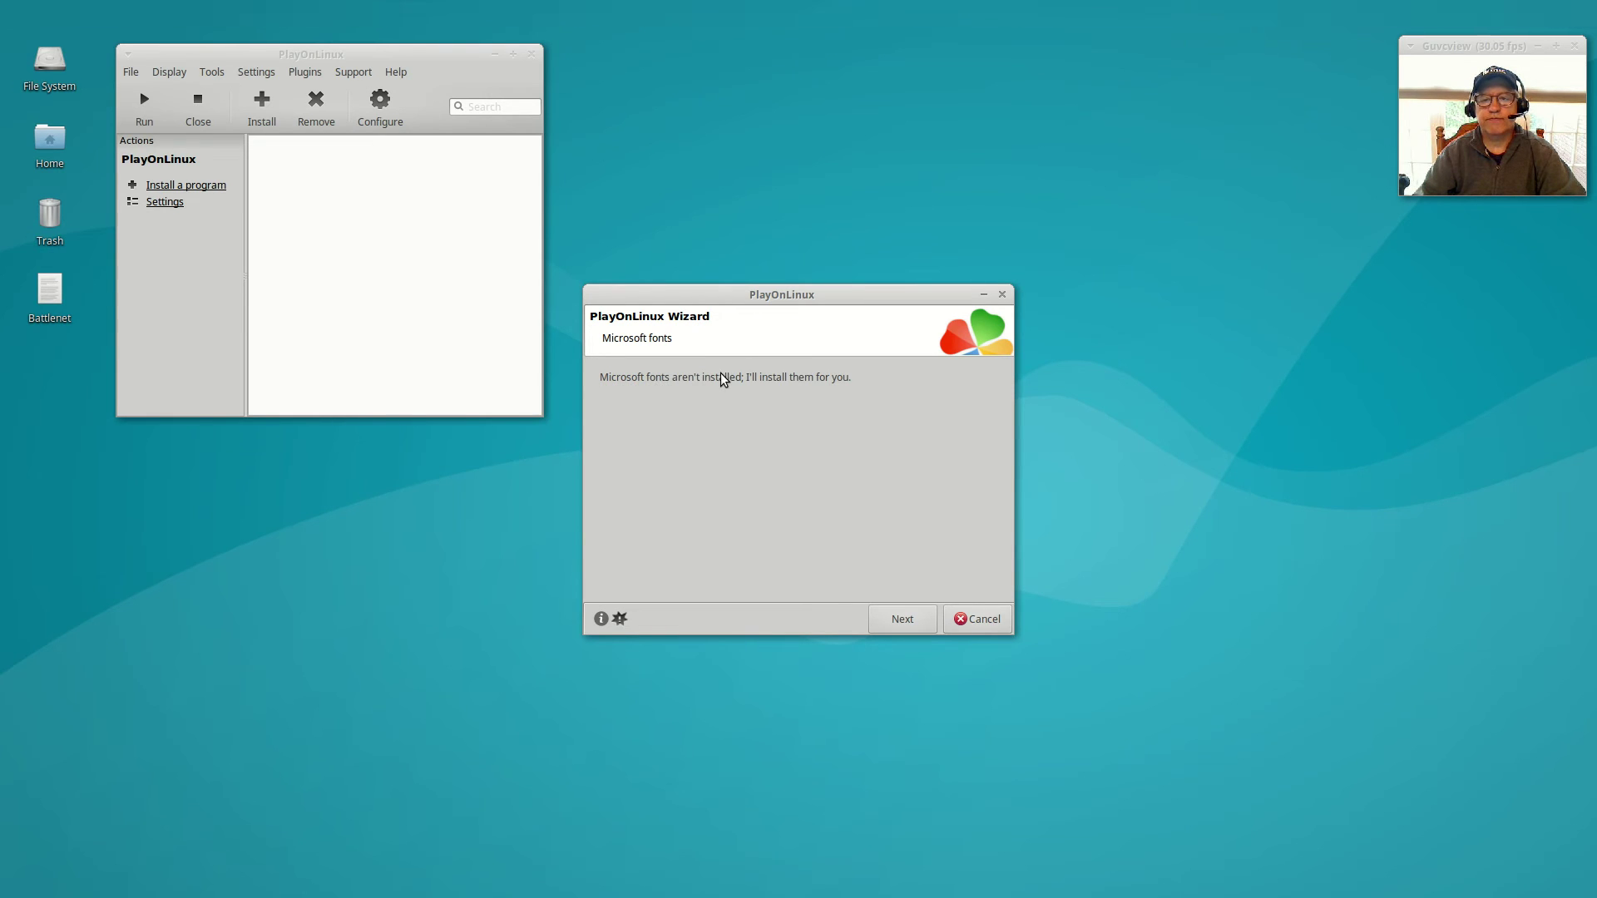
# Agree to the Microsoft fonts licence to download the fonts, then use the screen recorder's controls.
pyautogui.click(901, 619)
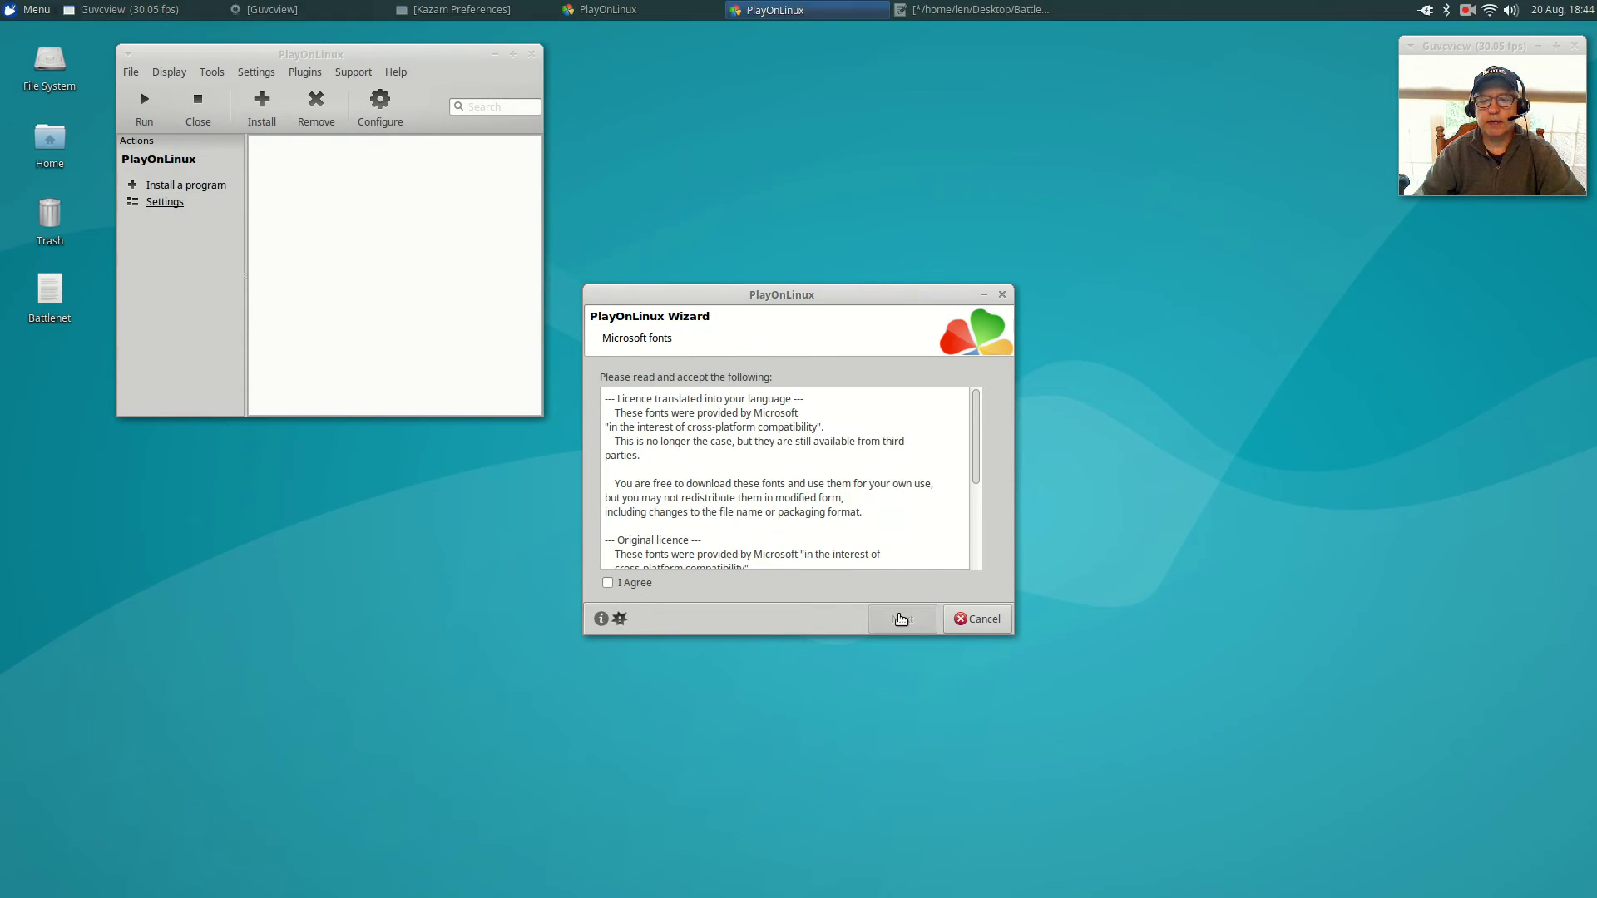
pyautogui.click(608, 582)
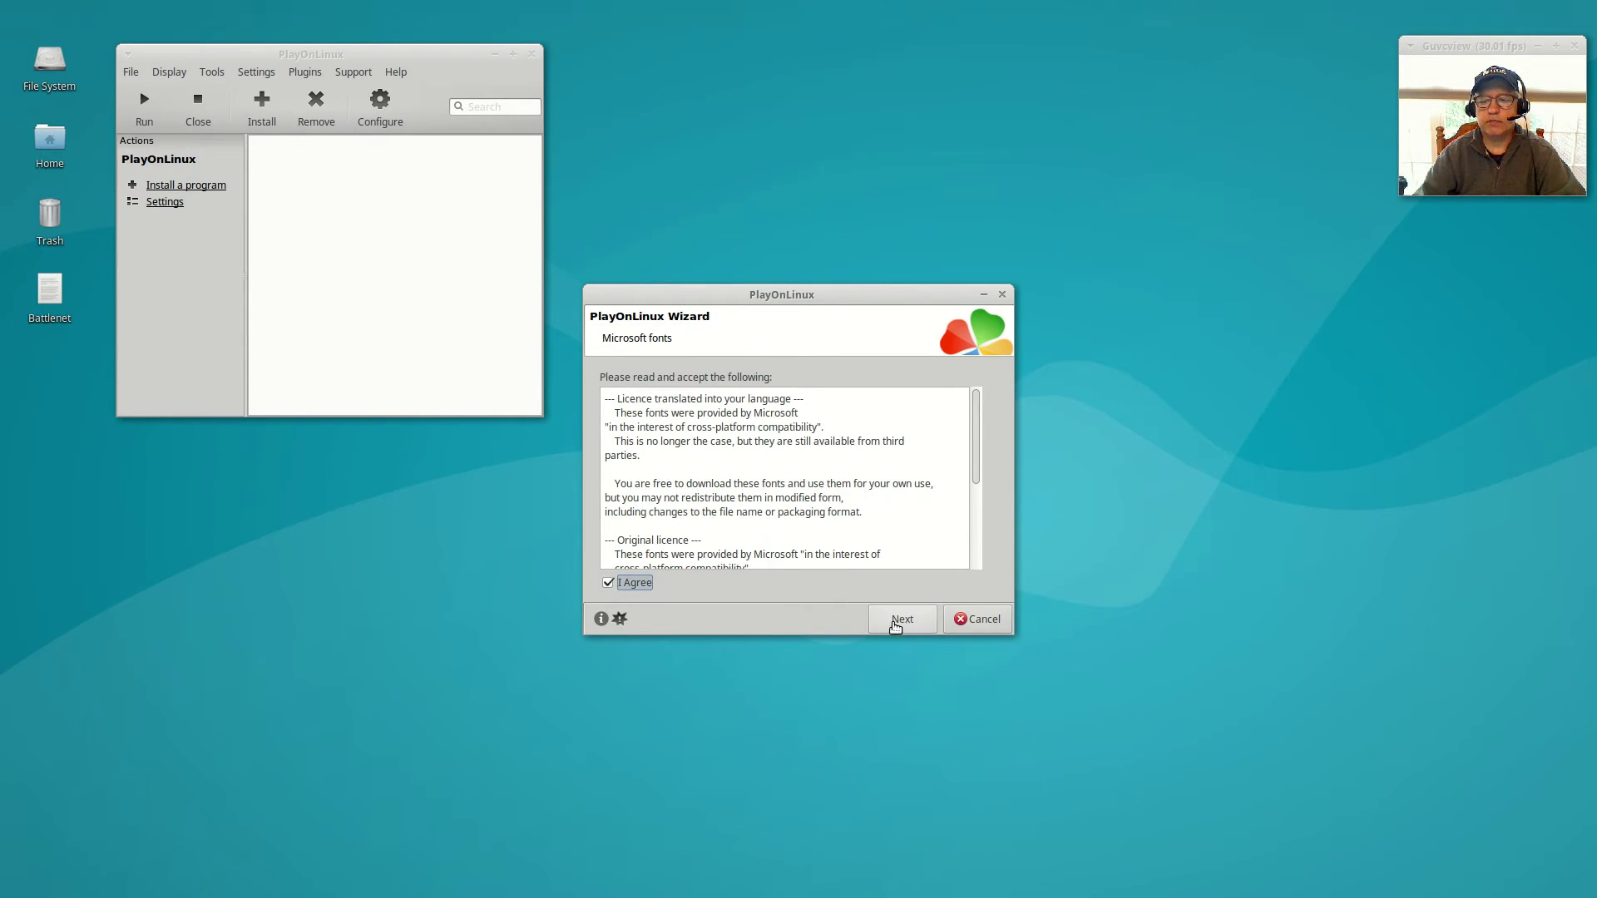
pyautogui.click(901, 621)
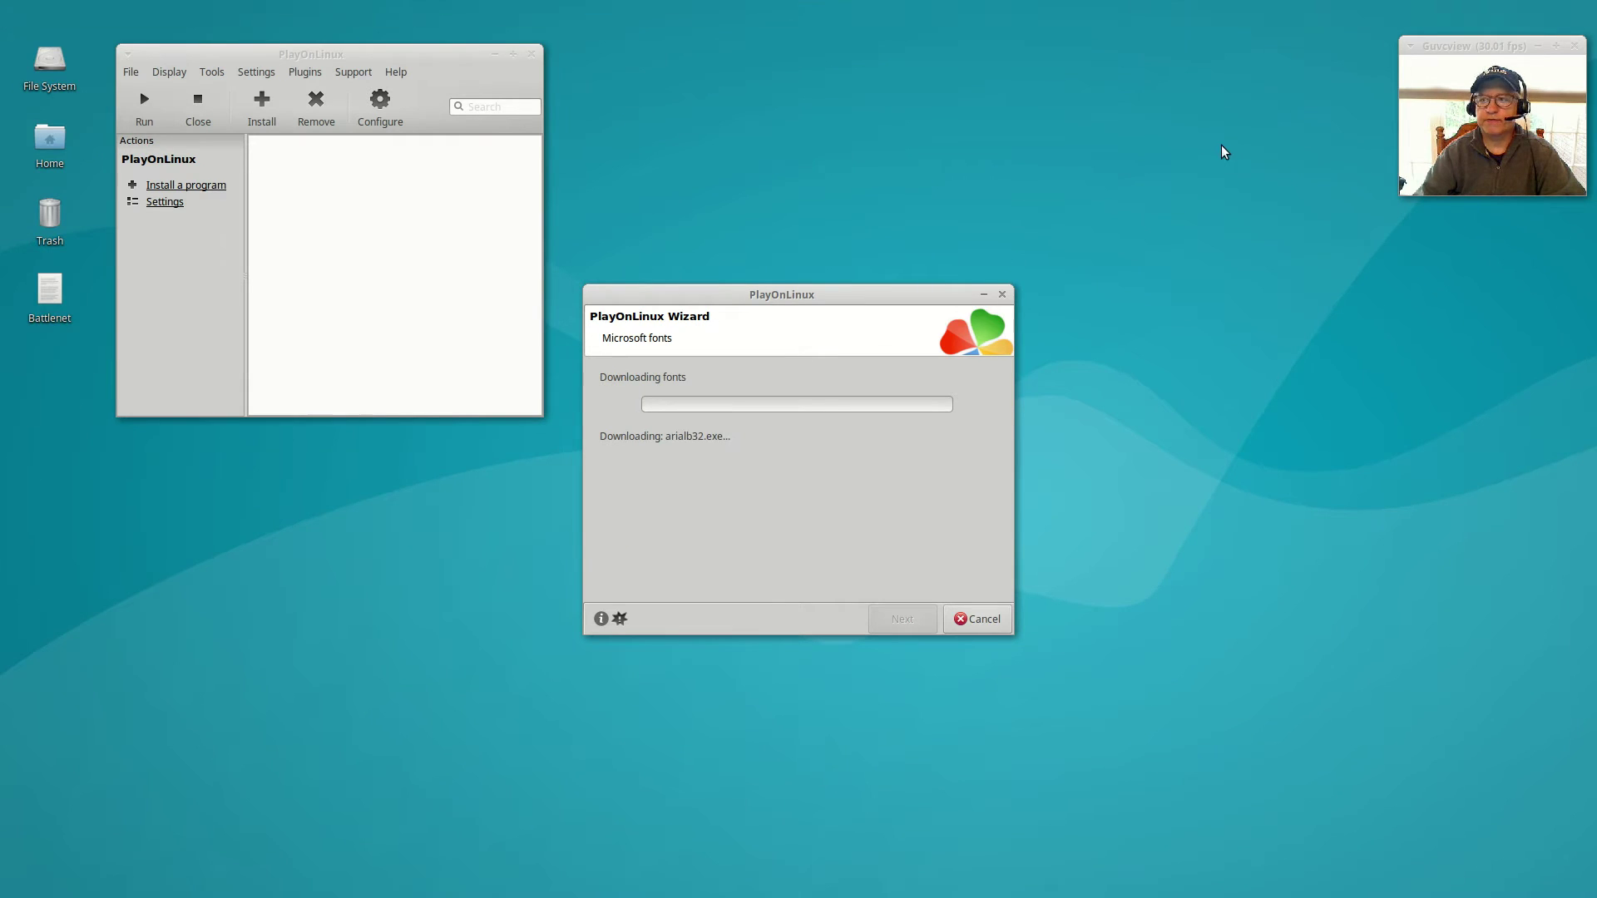
pyautogui.click(1466, 11)
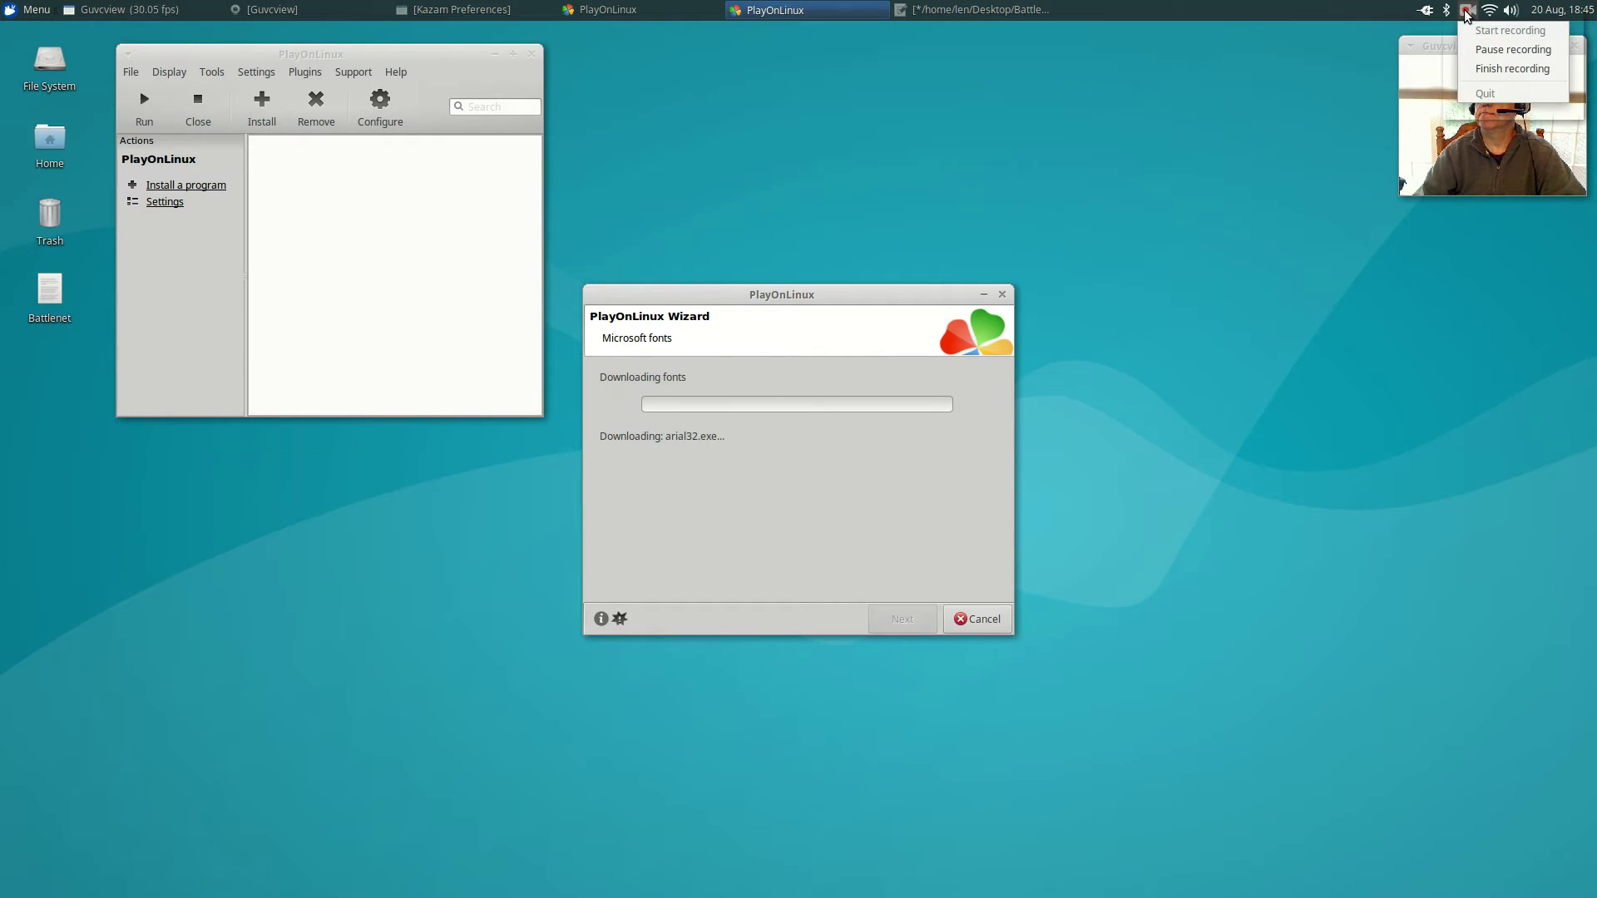
pyautogui.click(1475, 48)
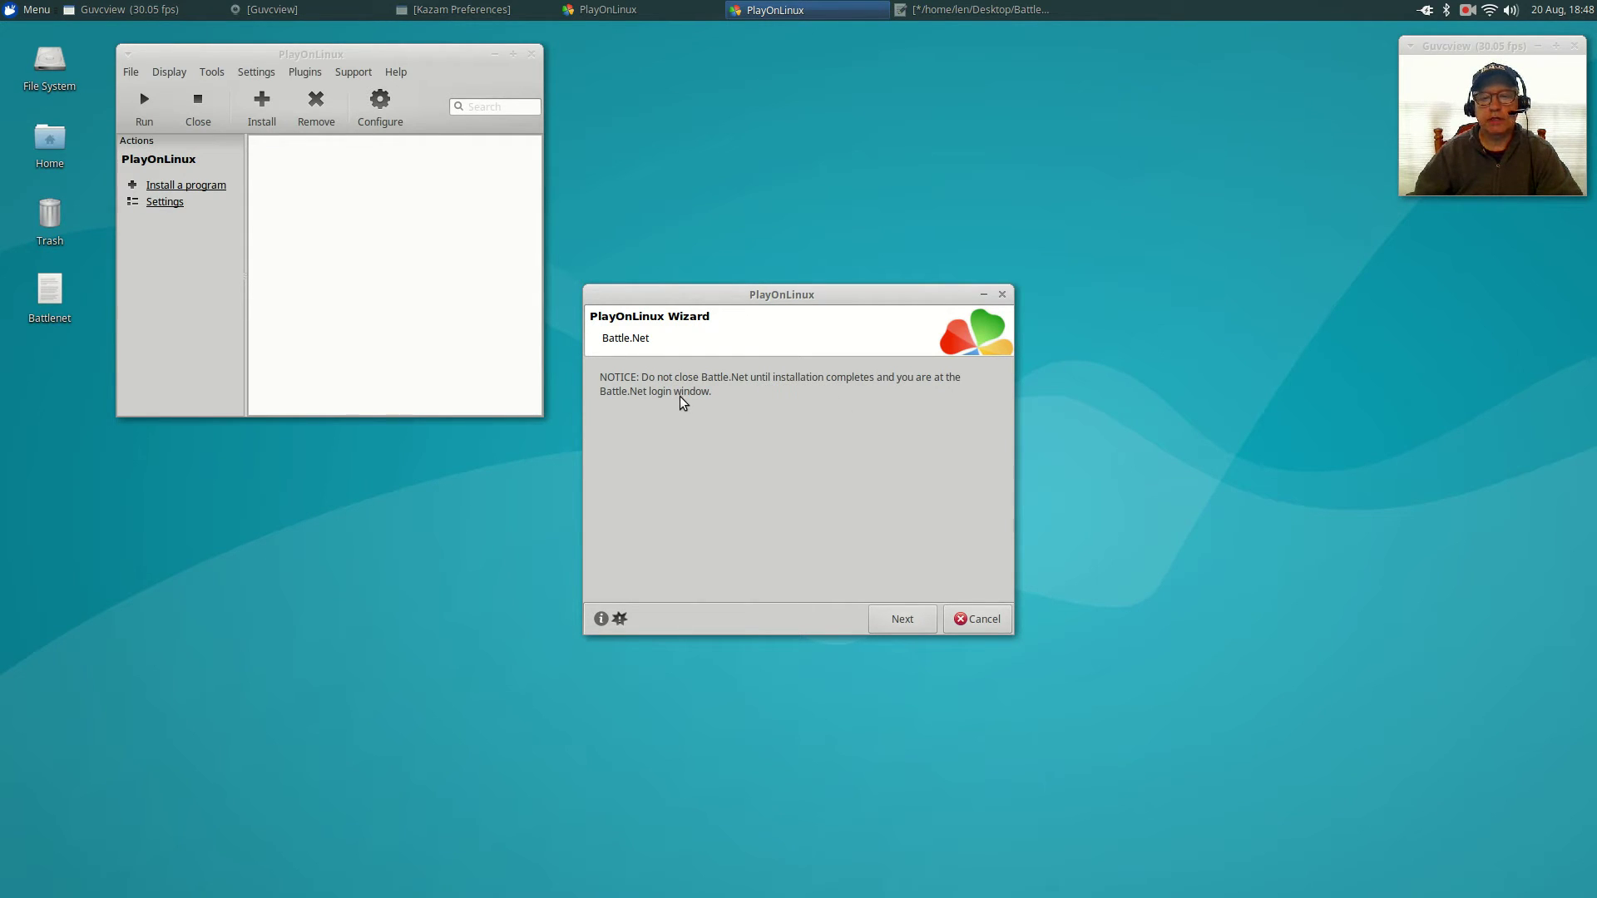
# Install Battle.net to the default C:\Program Files\Battle.net, arranging the installer and wizard windows side by side.
pyautogui.click(910, 630)
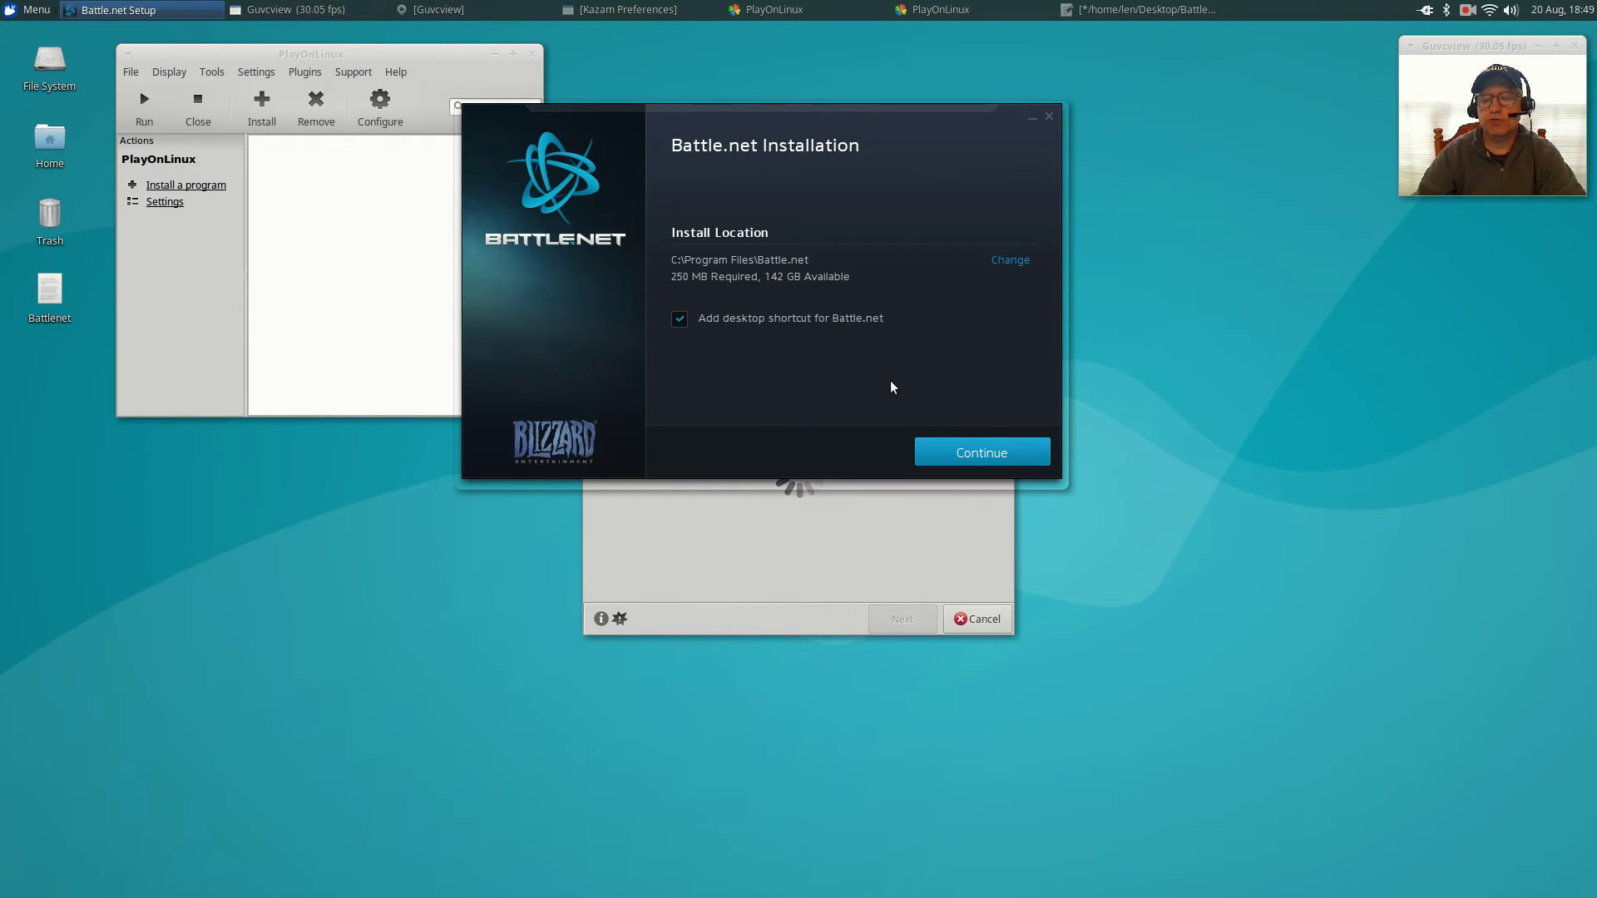
pyautogui.click(975, 447)
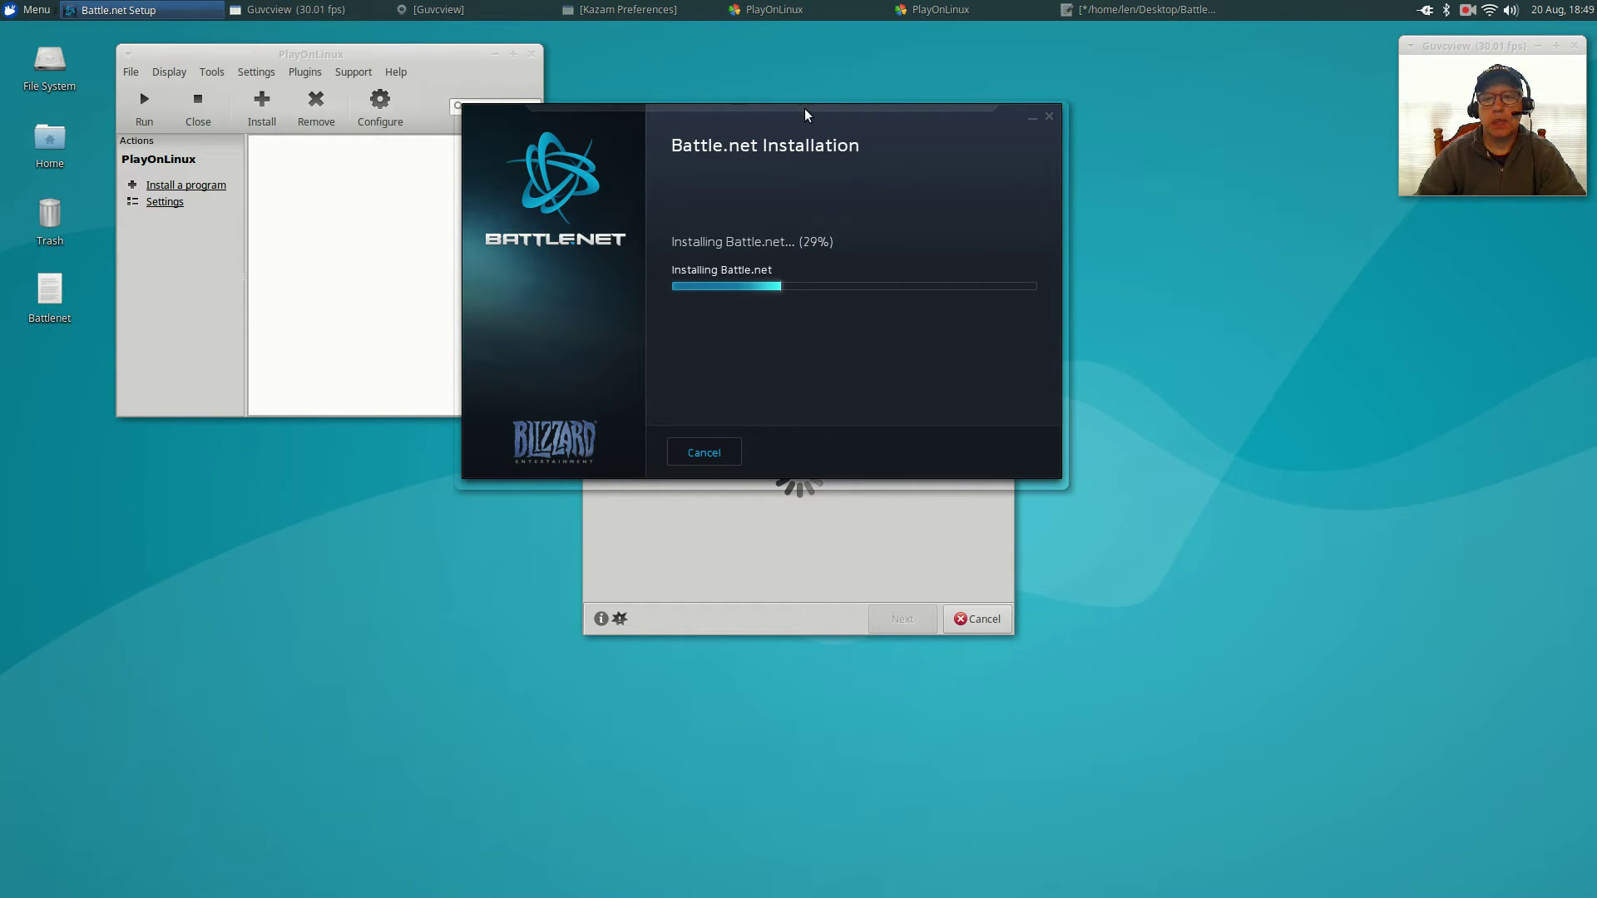
pyautogui.moveTo(805, 108); pyautogui.dragTo(1073, 76)
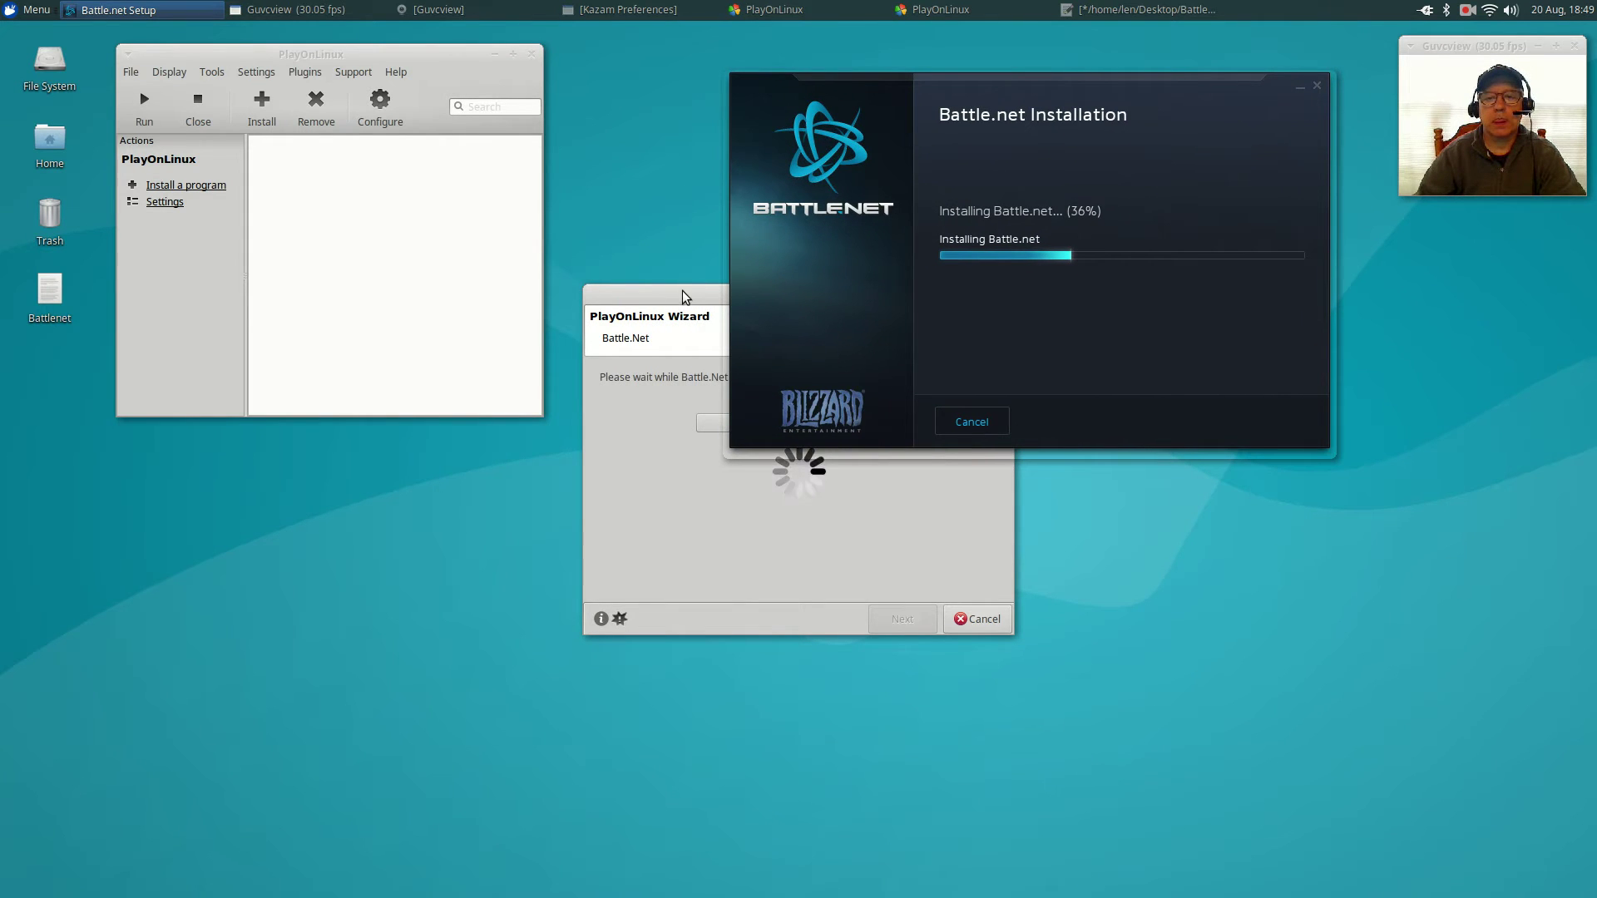
pyautogui.click(706, 291)
pyautogui.moveTo(706, 295); pyautogui.dragTo(258, 457)
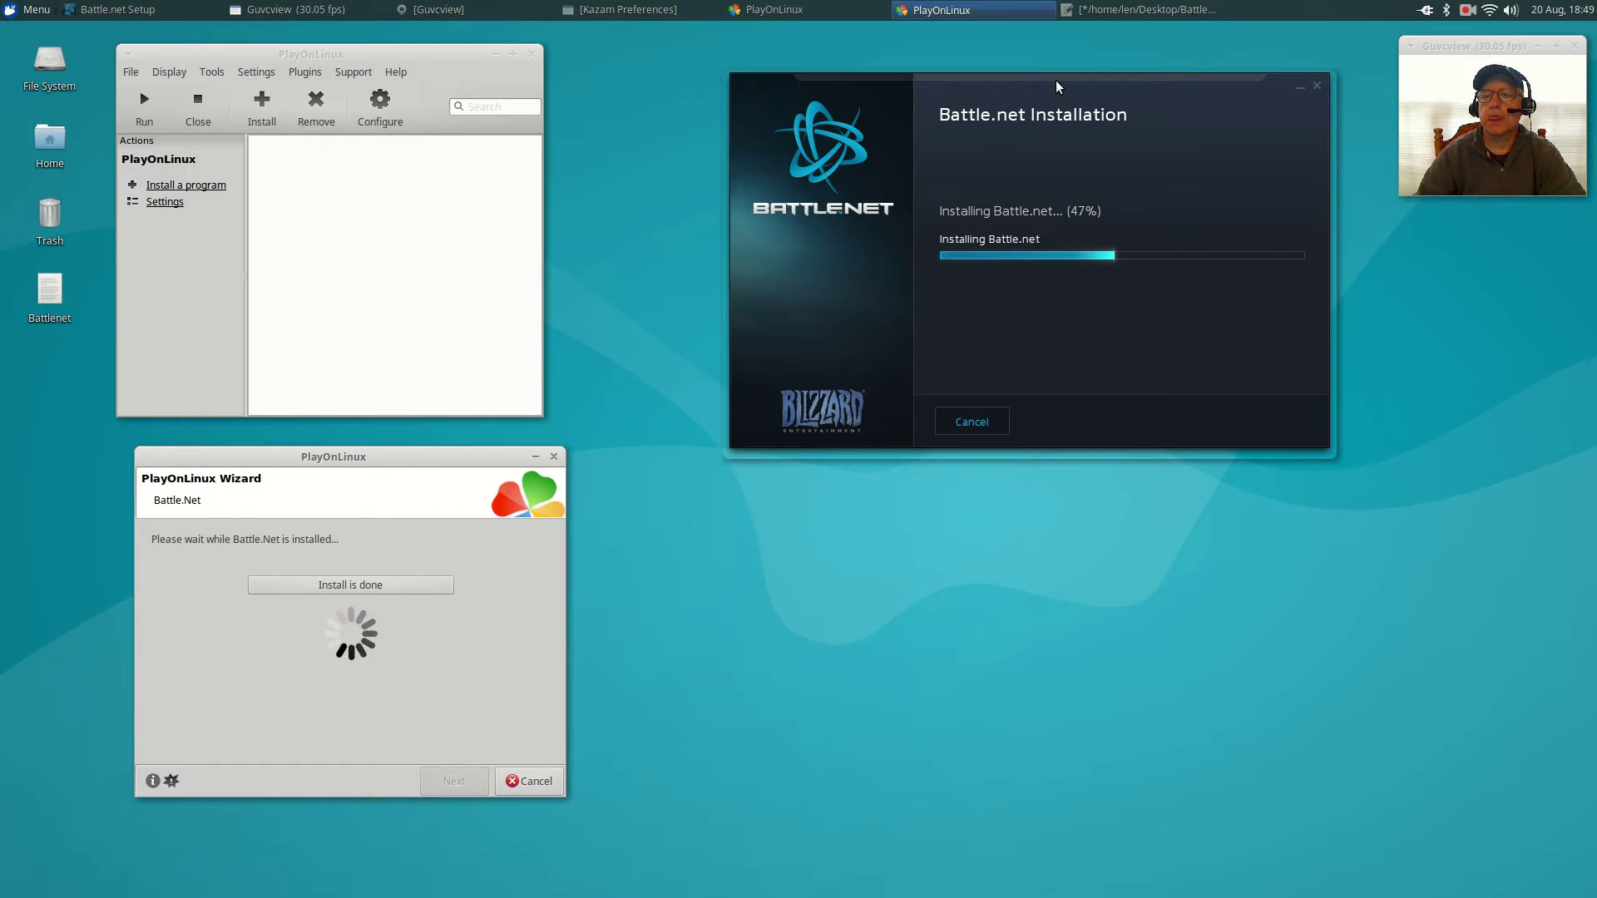
pyautogui.moveTo(1055, 80); pyautogui.dragTo(938, 130)
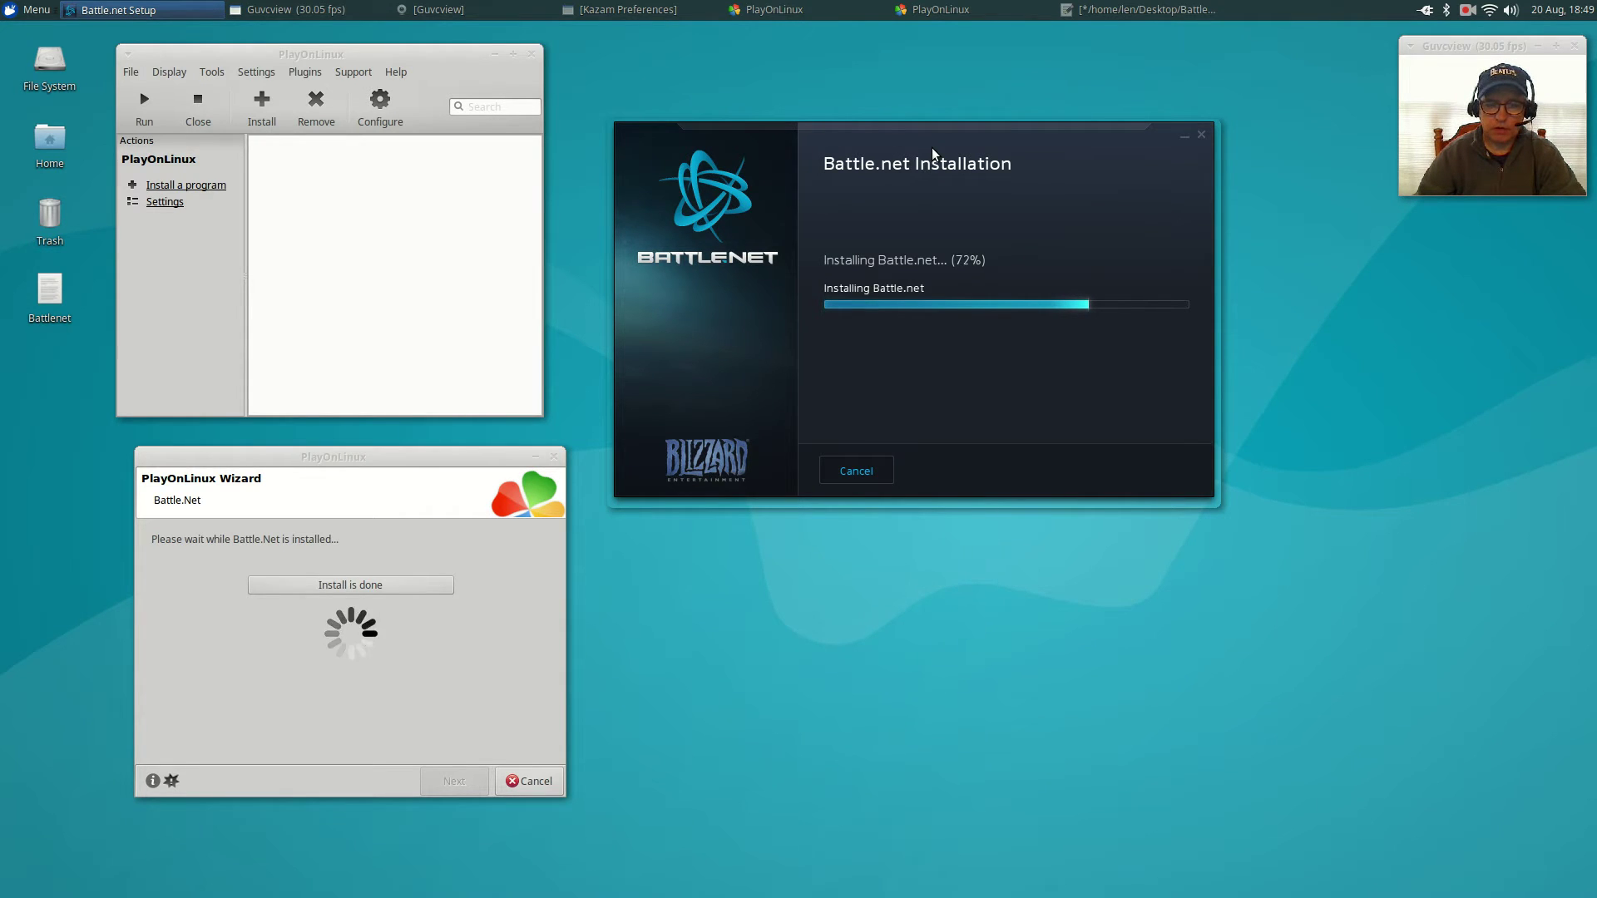
pyautogui.click(432, 453)
pyautogui.moveTo(432, 452); pyautogui.dragTo(410, 453)
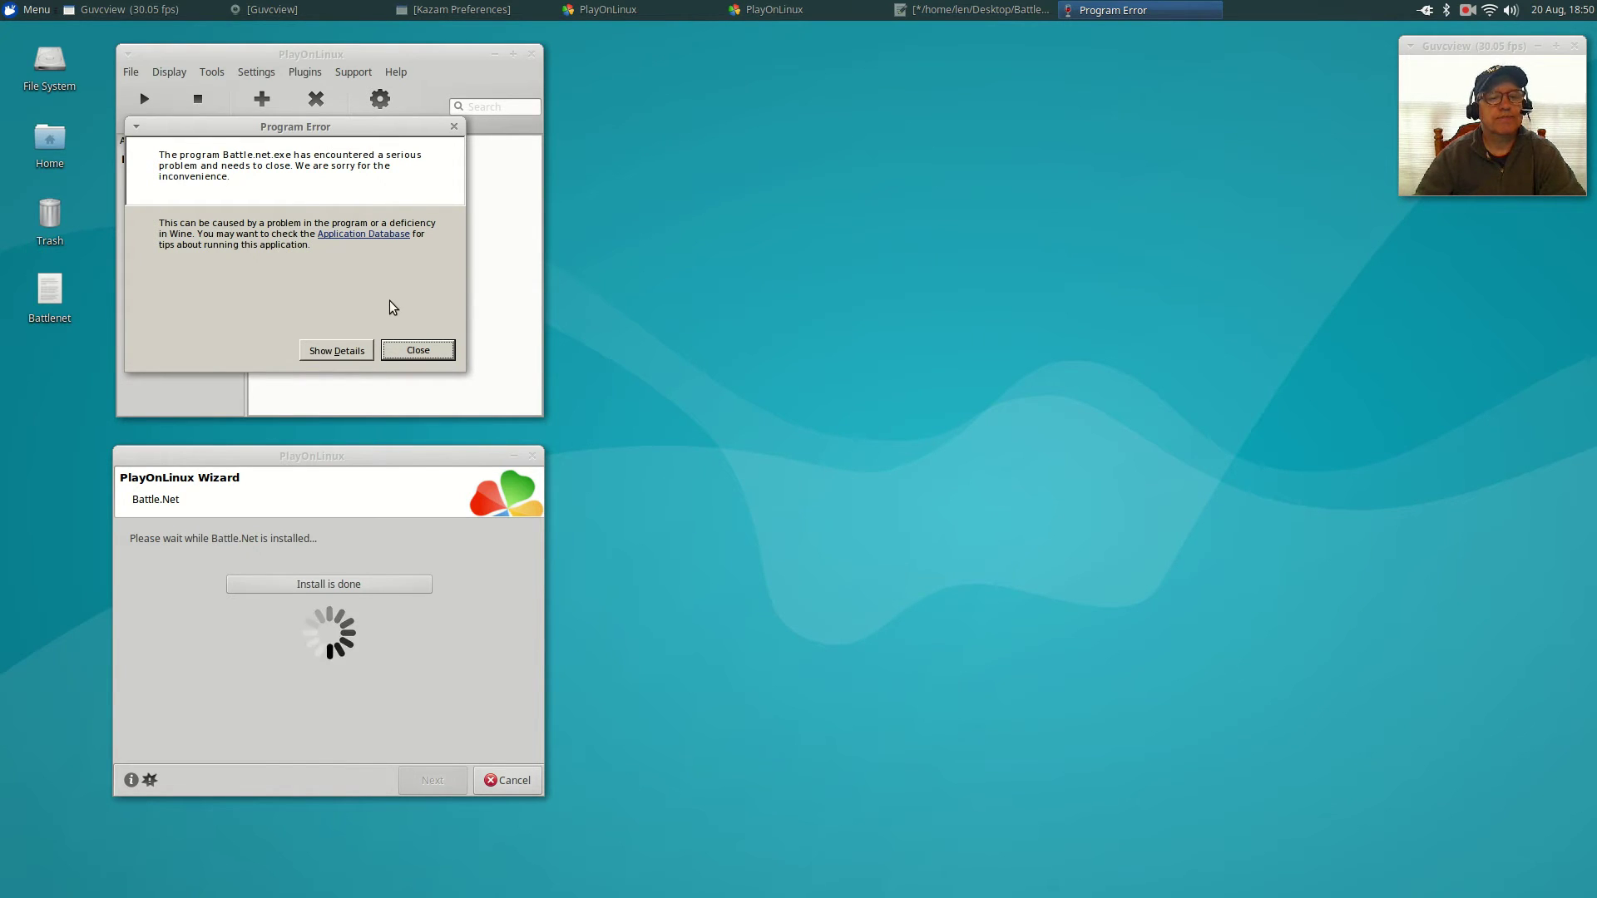
# Dismiss the Battle.net.exe crash and open the battle.net drive's configuration, showing Wine 1.9.15.
pyautogui.click(419, 351)
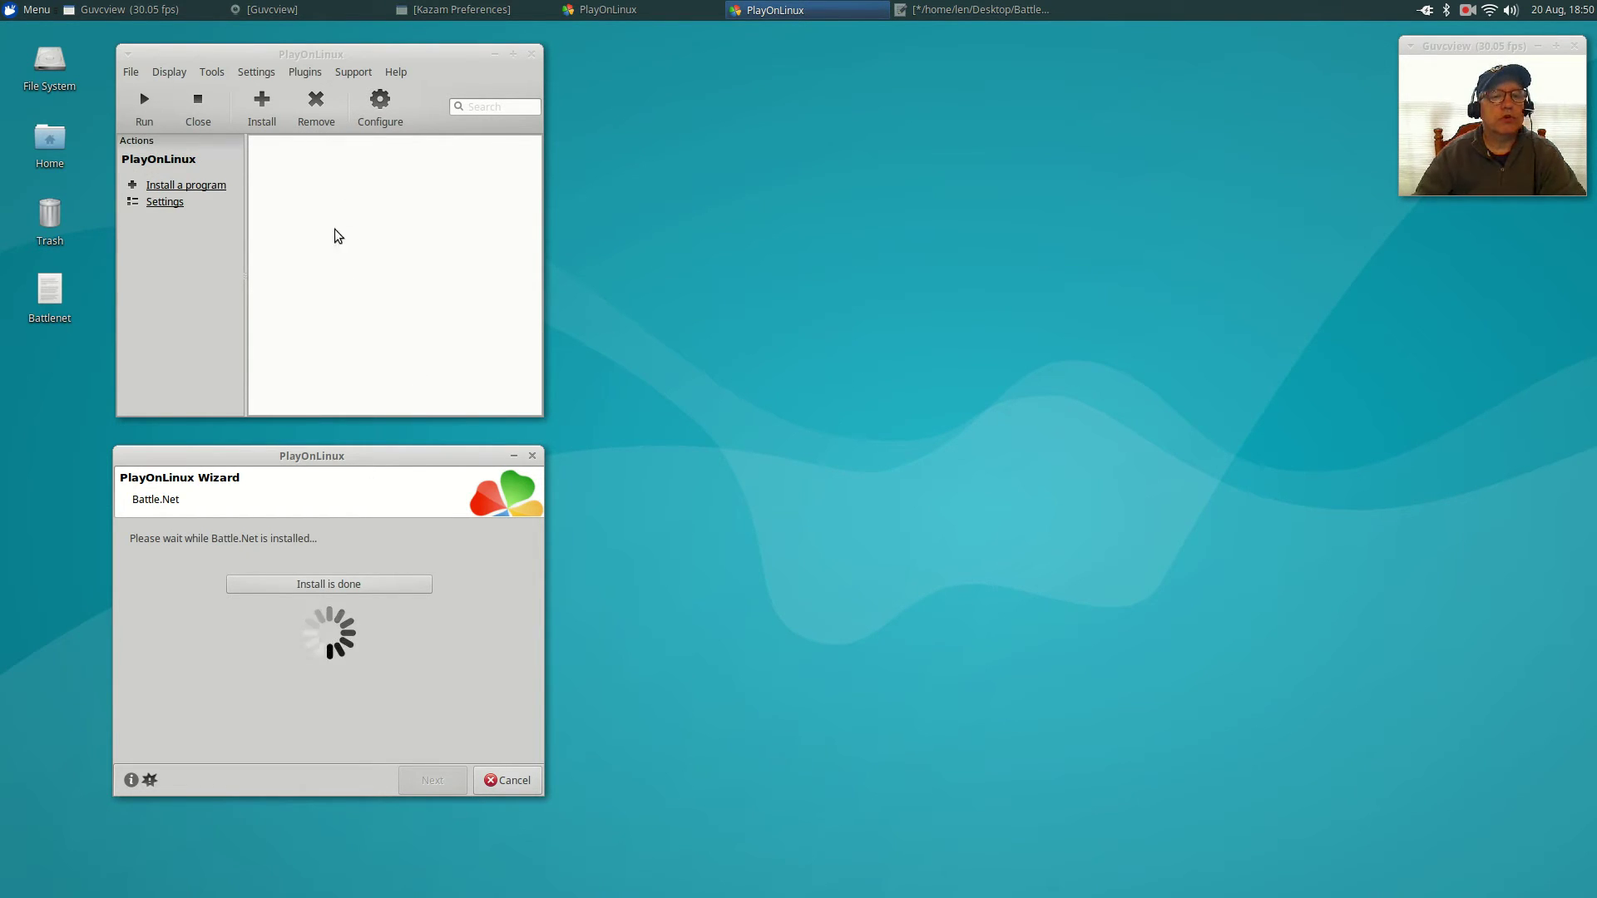
pyautogui.click(352, 56)
pyautogui.moveTo(353, 57)
pyautogui.mouseDown()
pyautogui.moveTo(396, 48)
pyautogui.moveTo(336, 55)
pyautogui.moveTo(357, 61)
pyautogui.mouseUp()
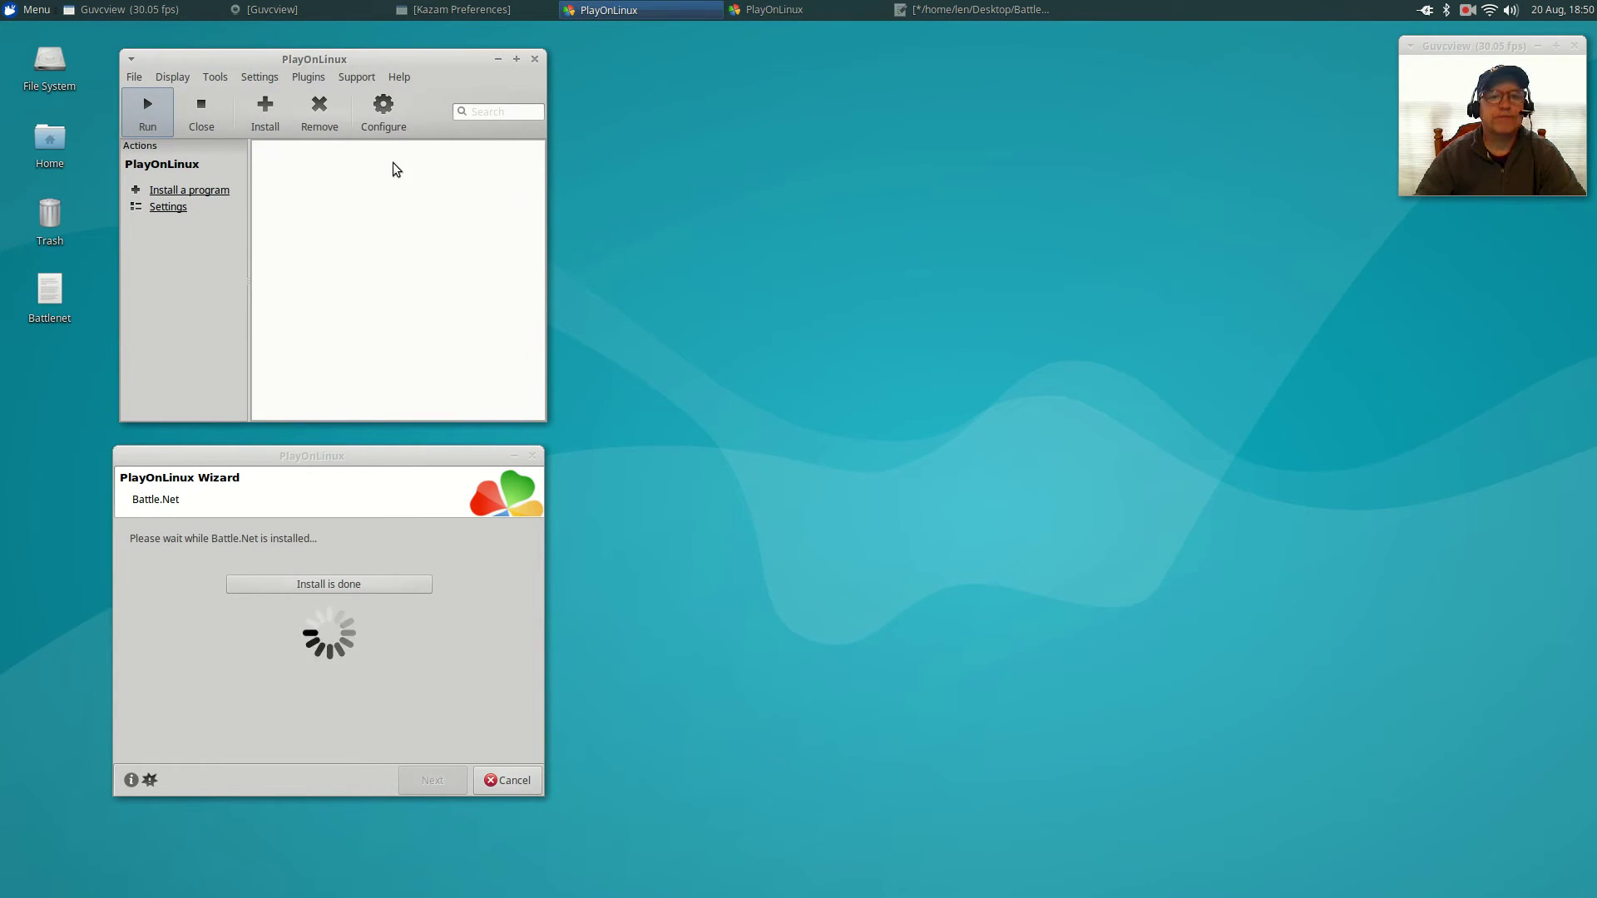
pyautogui.click(380, 106)
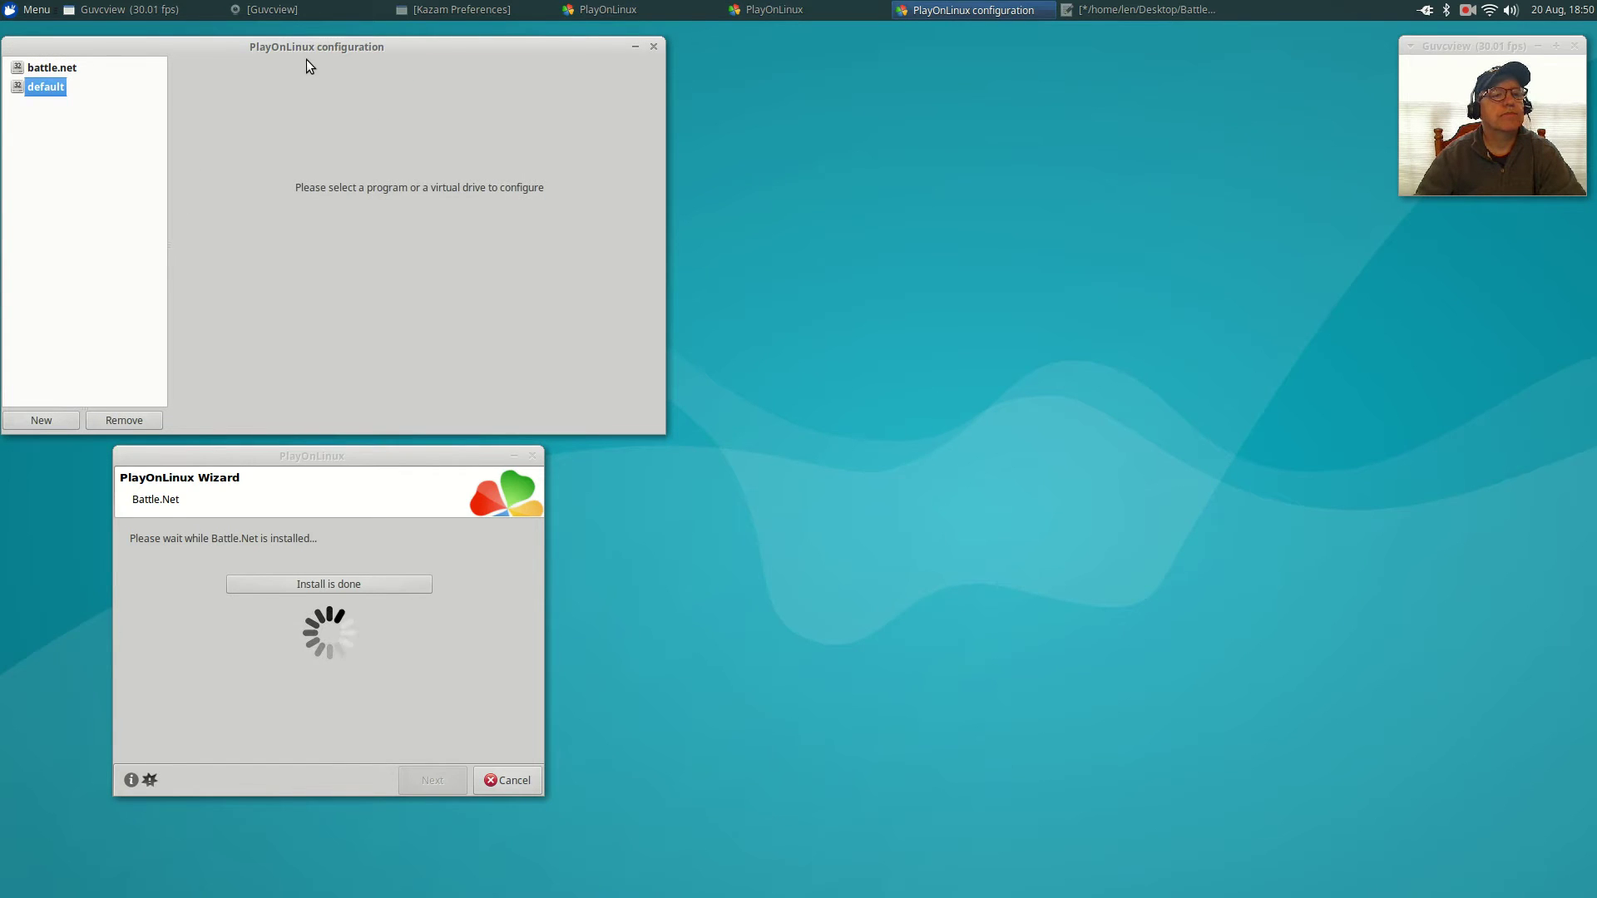
pyautogui.moveTo(307, 44); pyautogui.dragTo(914, 72)
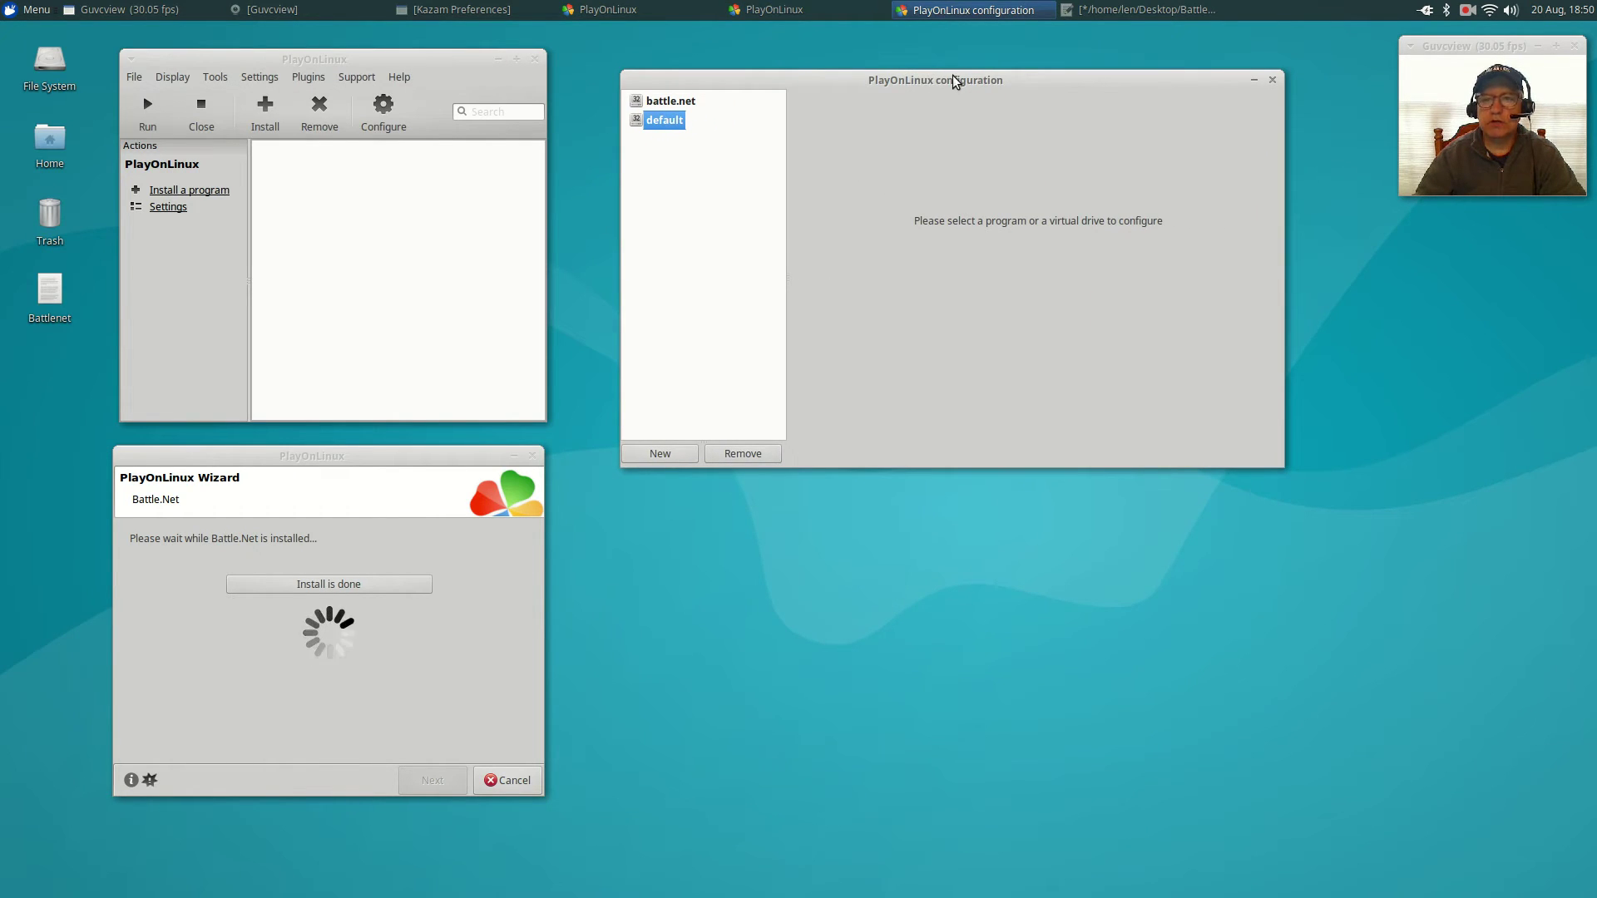
pyautogui.click(662, 104)
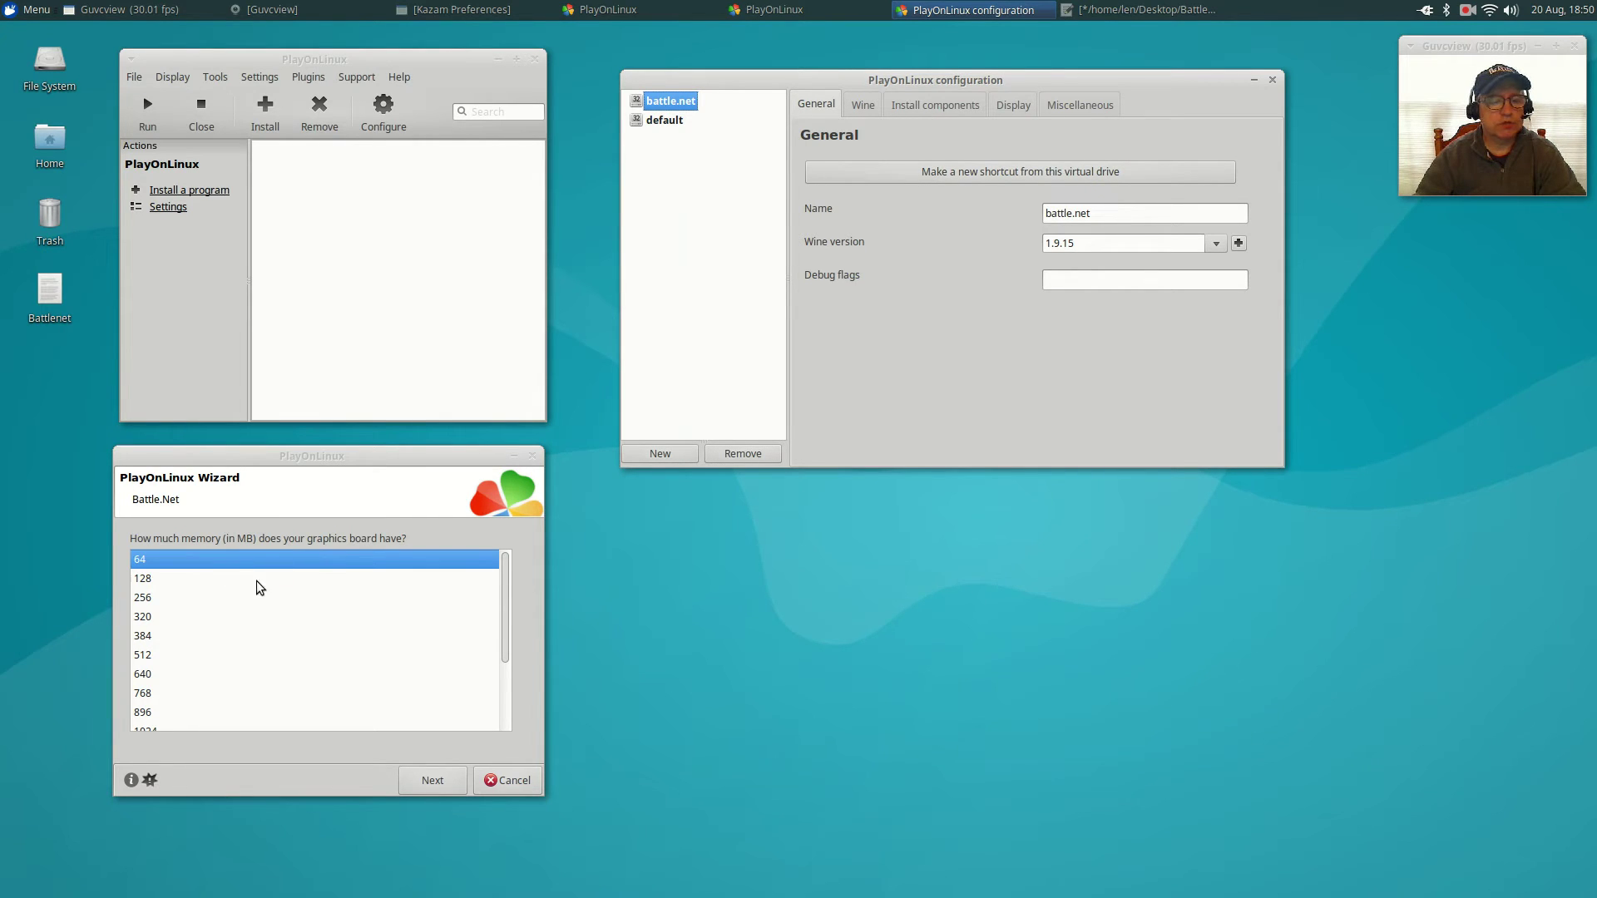
# Finish the install with 2048 MB graphics memory, select Battle.Net, and dismiss its crash error.
pyautogui.click(181, 636)
pyautogui.scroll(-3, 181, 640)
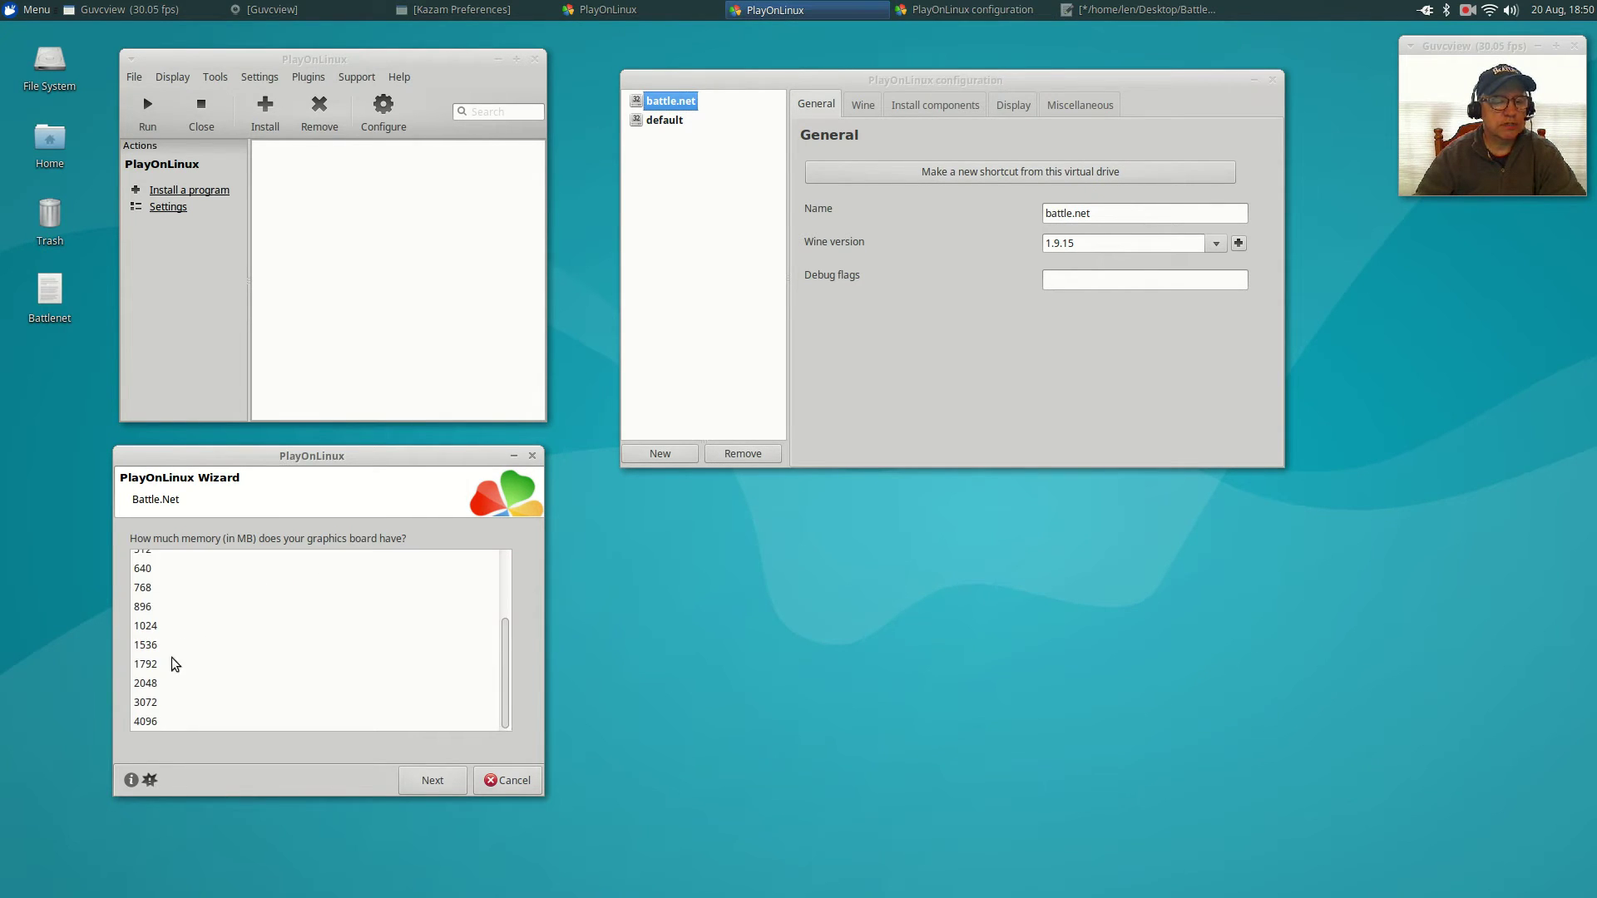
pyautogui.click(149, 687)
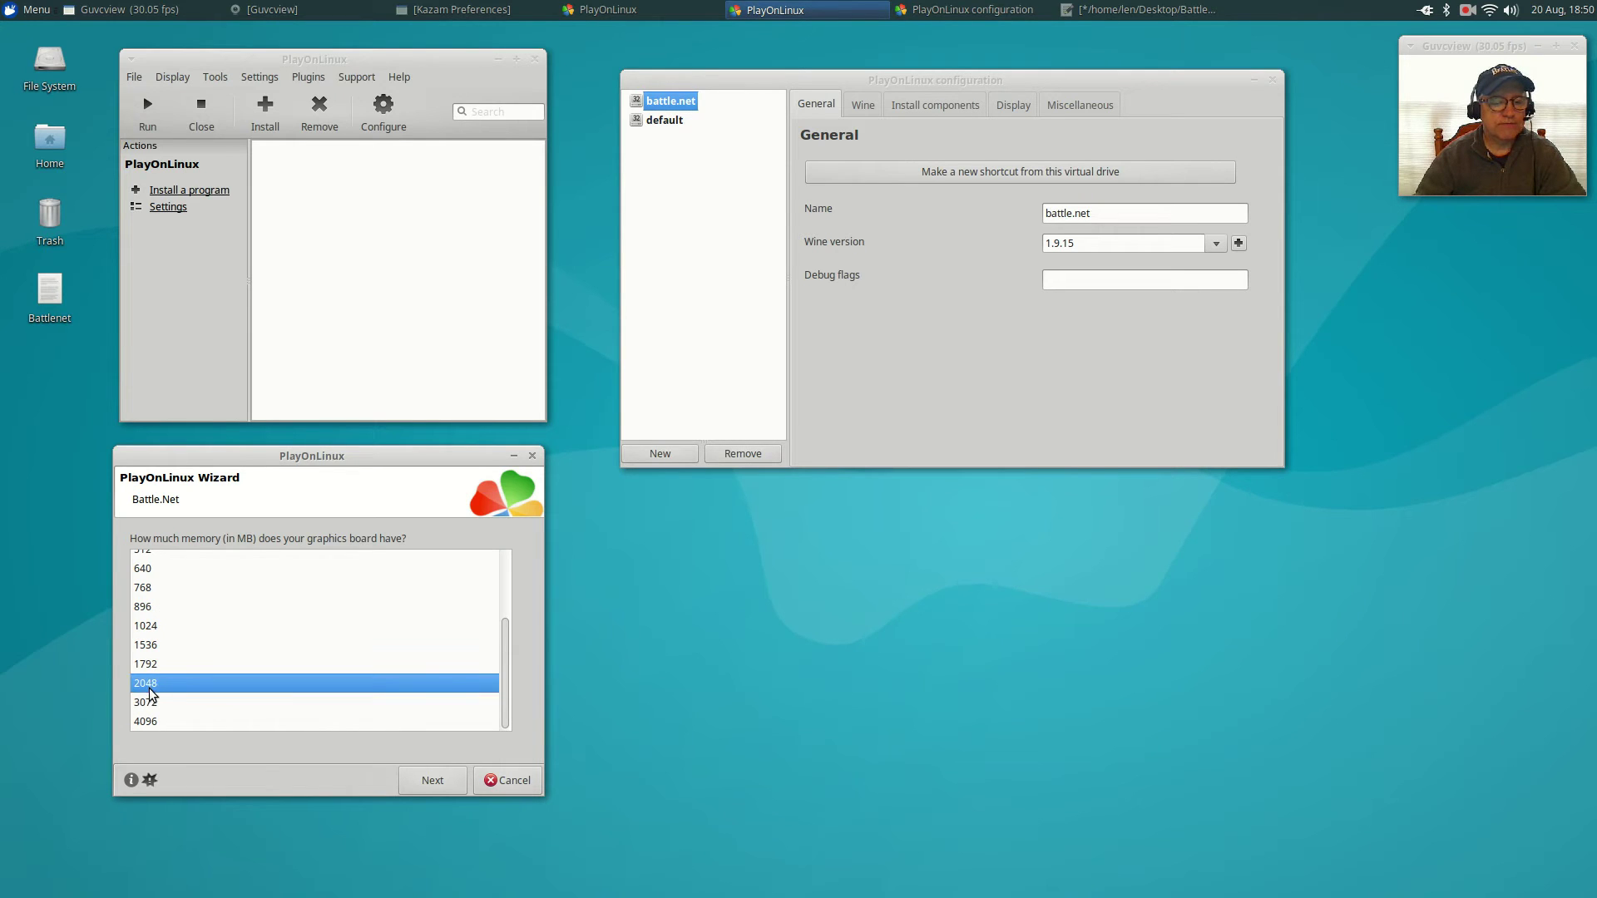
pyautogui.click(433, 787)
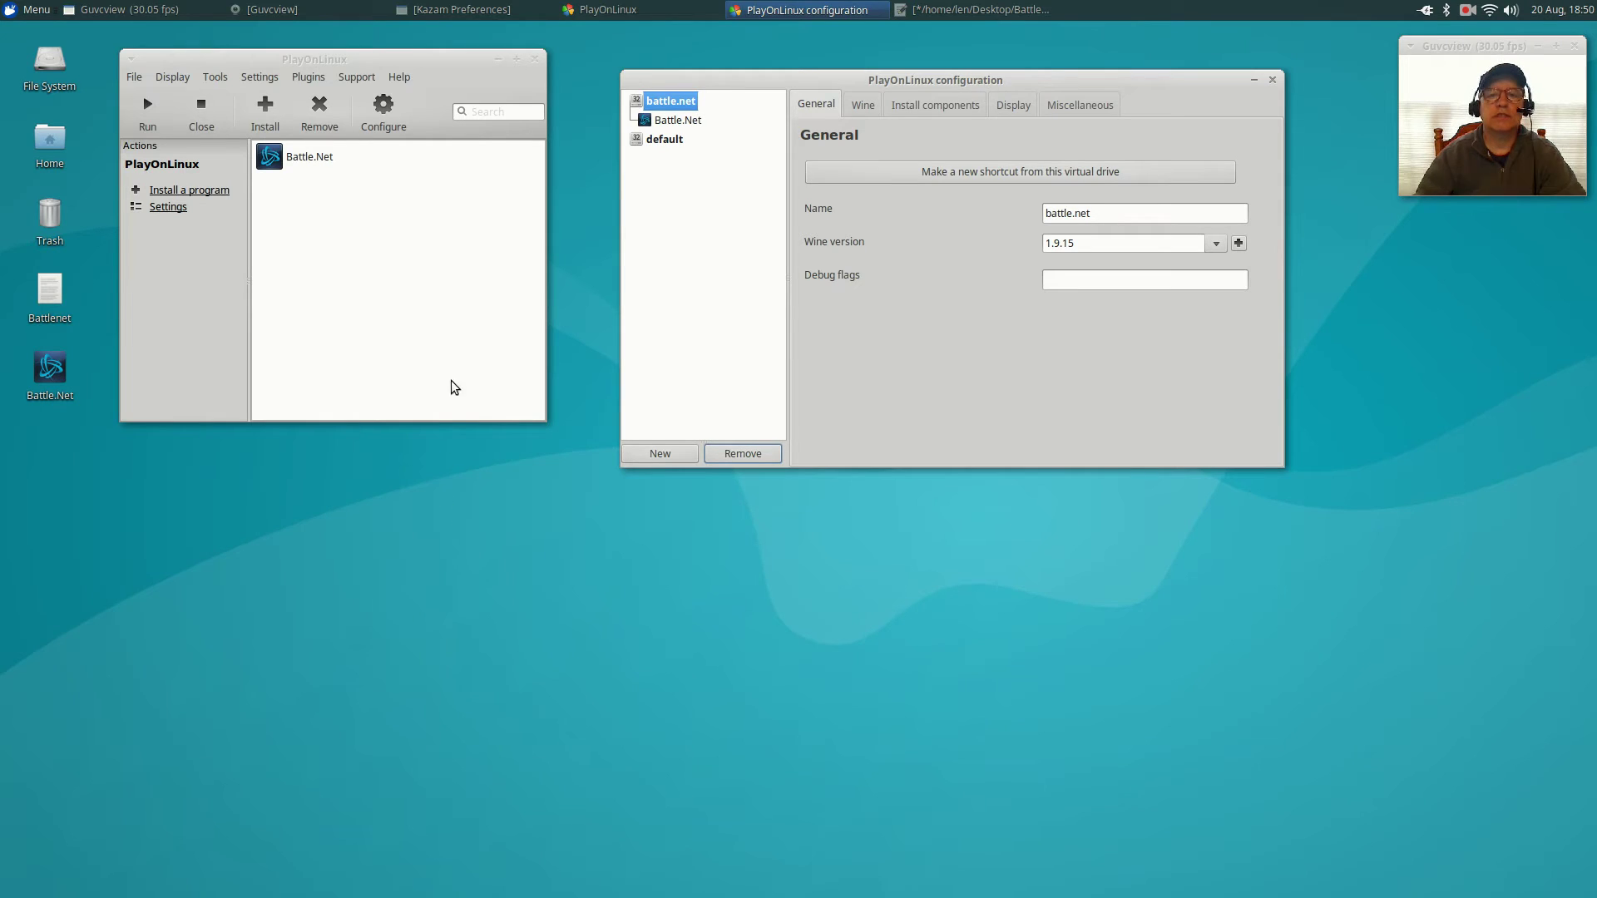
pyautogui.click(319, 159)
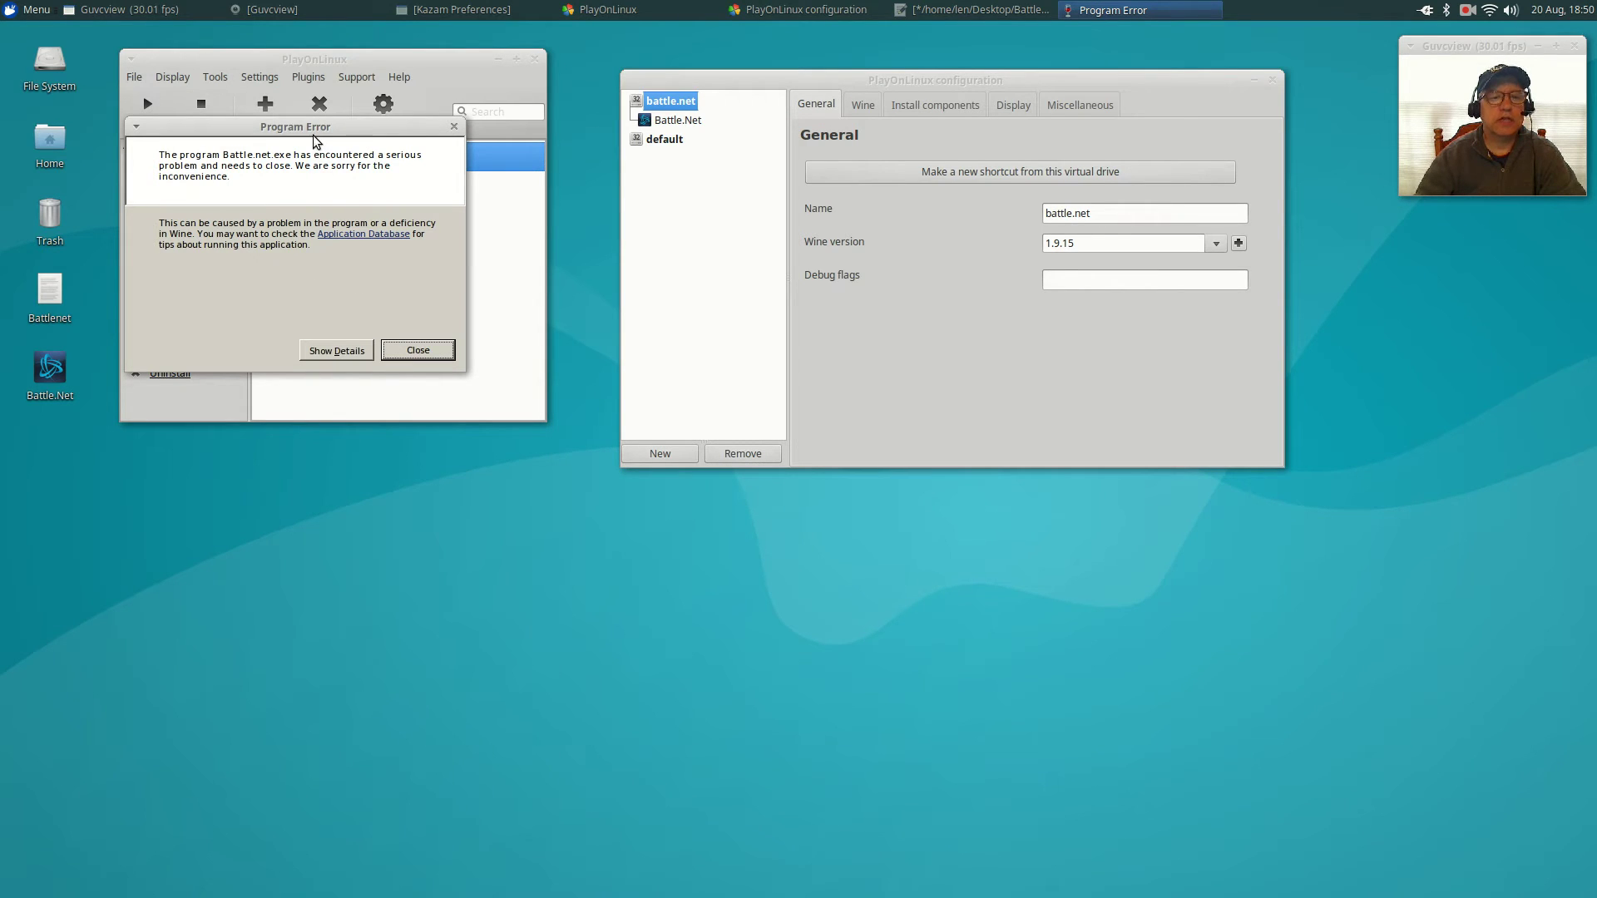
pyautogui.click(402, 348)
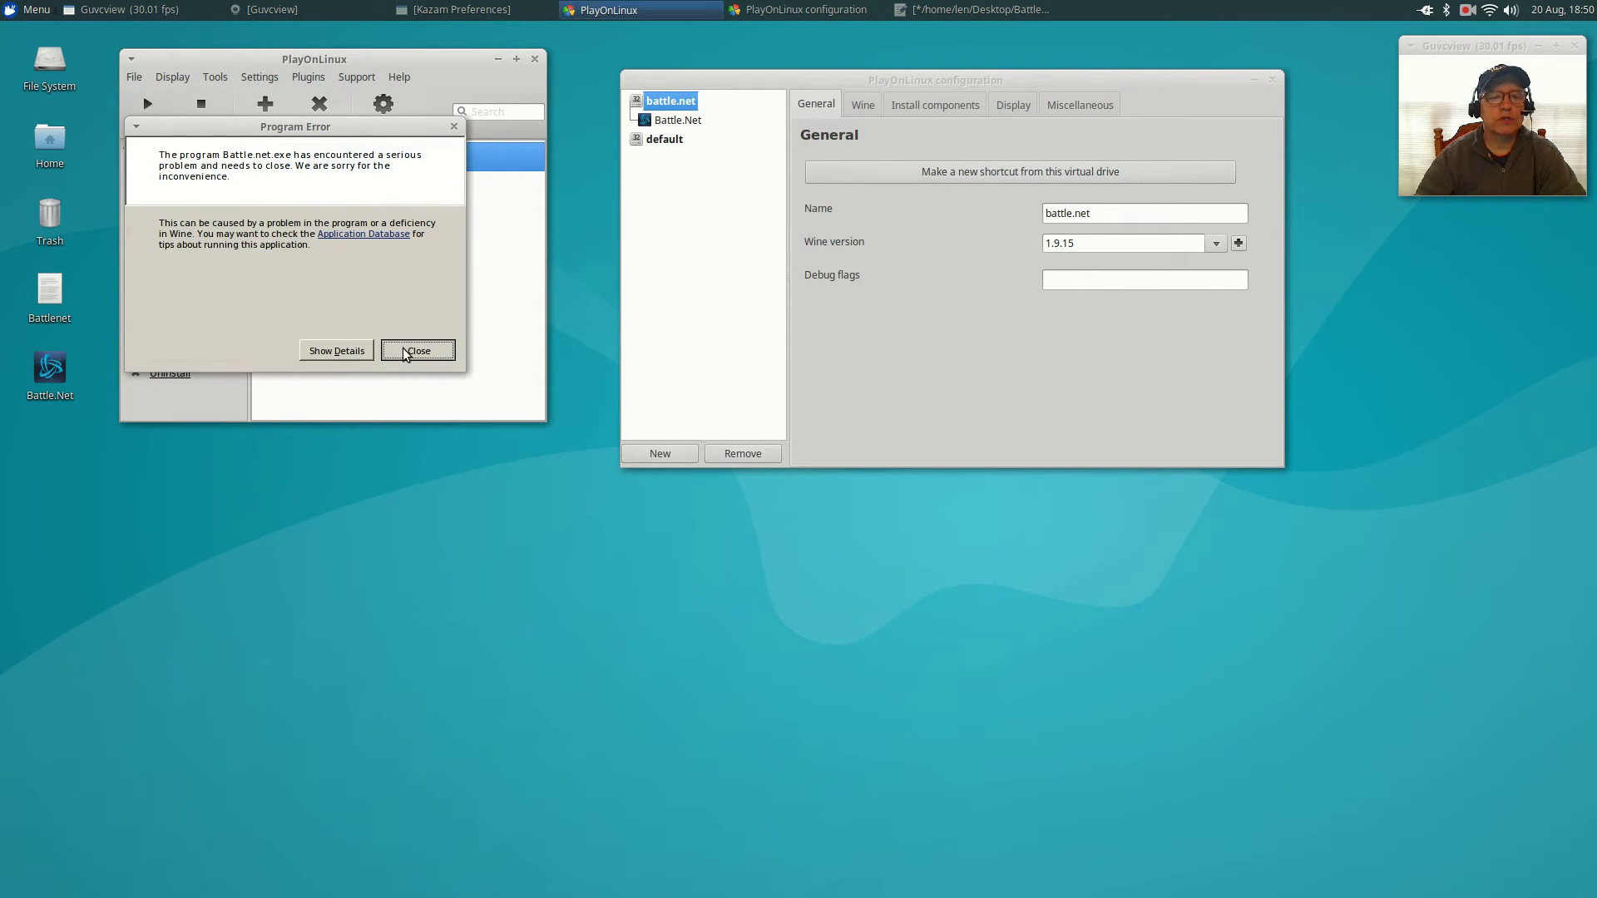
# Open Wine configuration for the Battle.Net drive from its Wine tools.
pyautogui.click(669, 121)
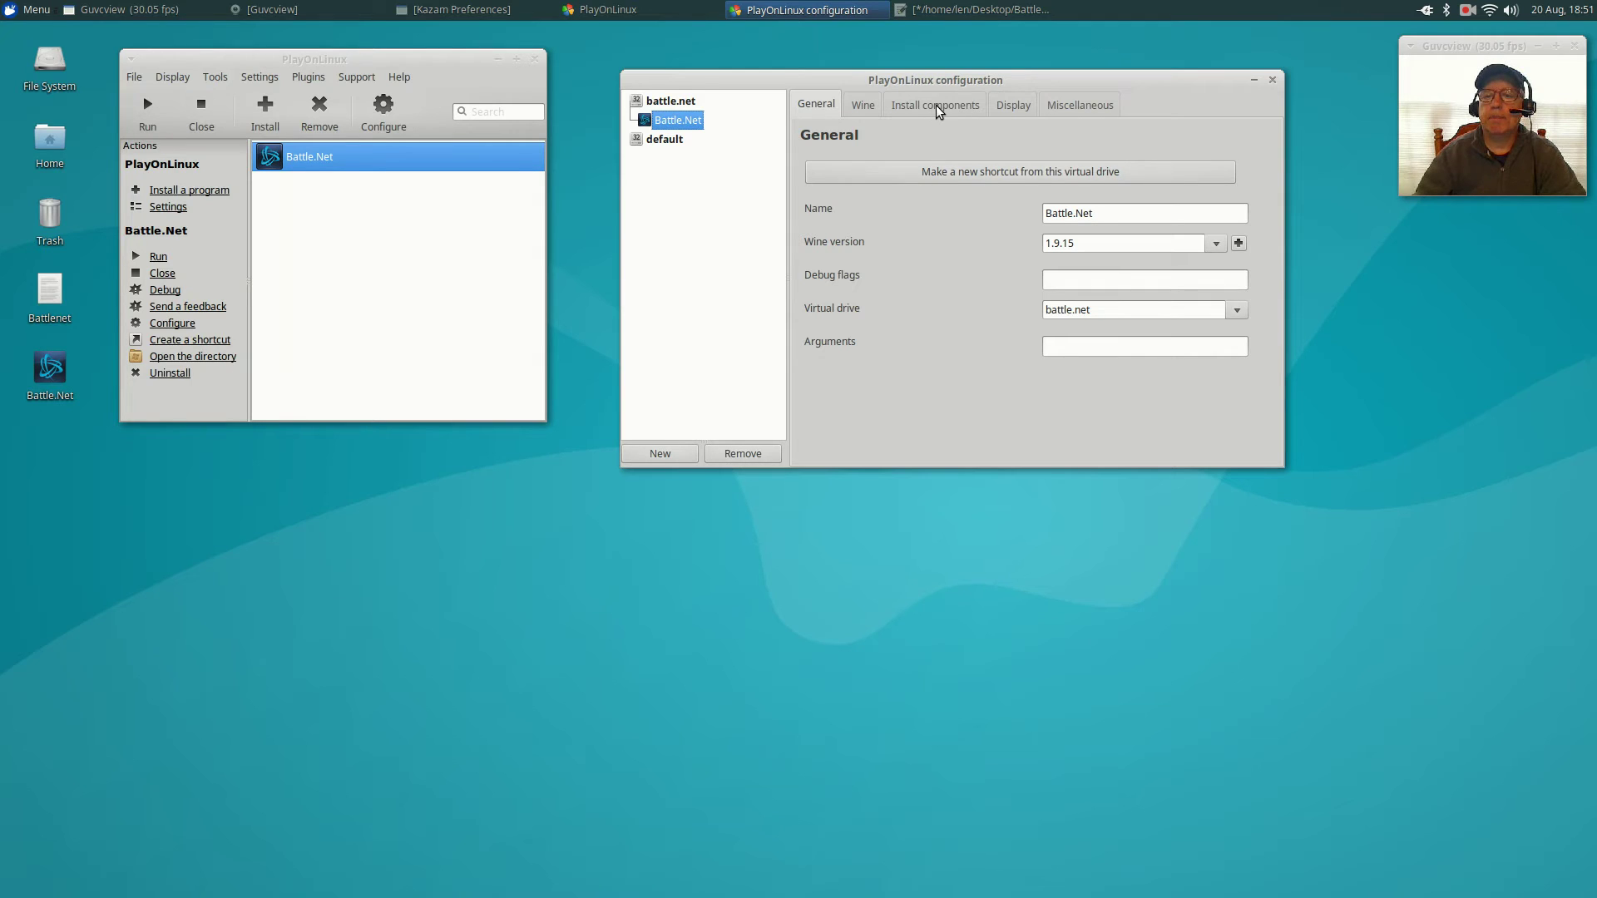
pyautogui.click(864, 106)
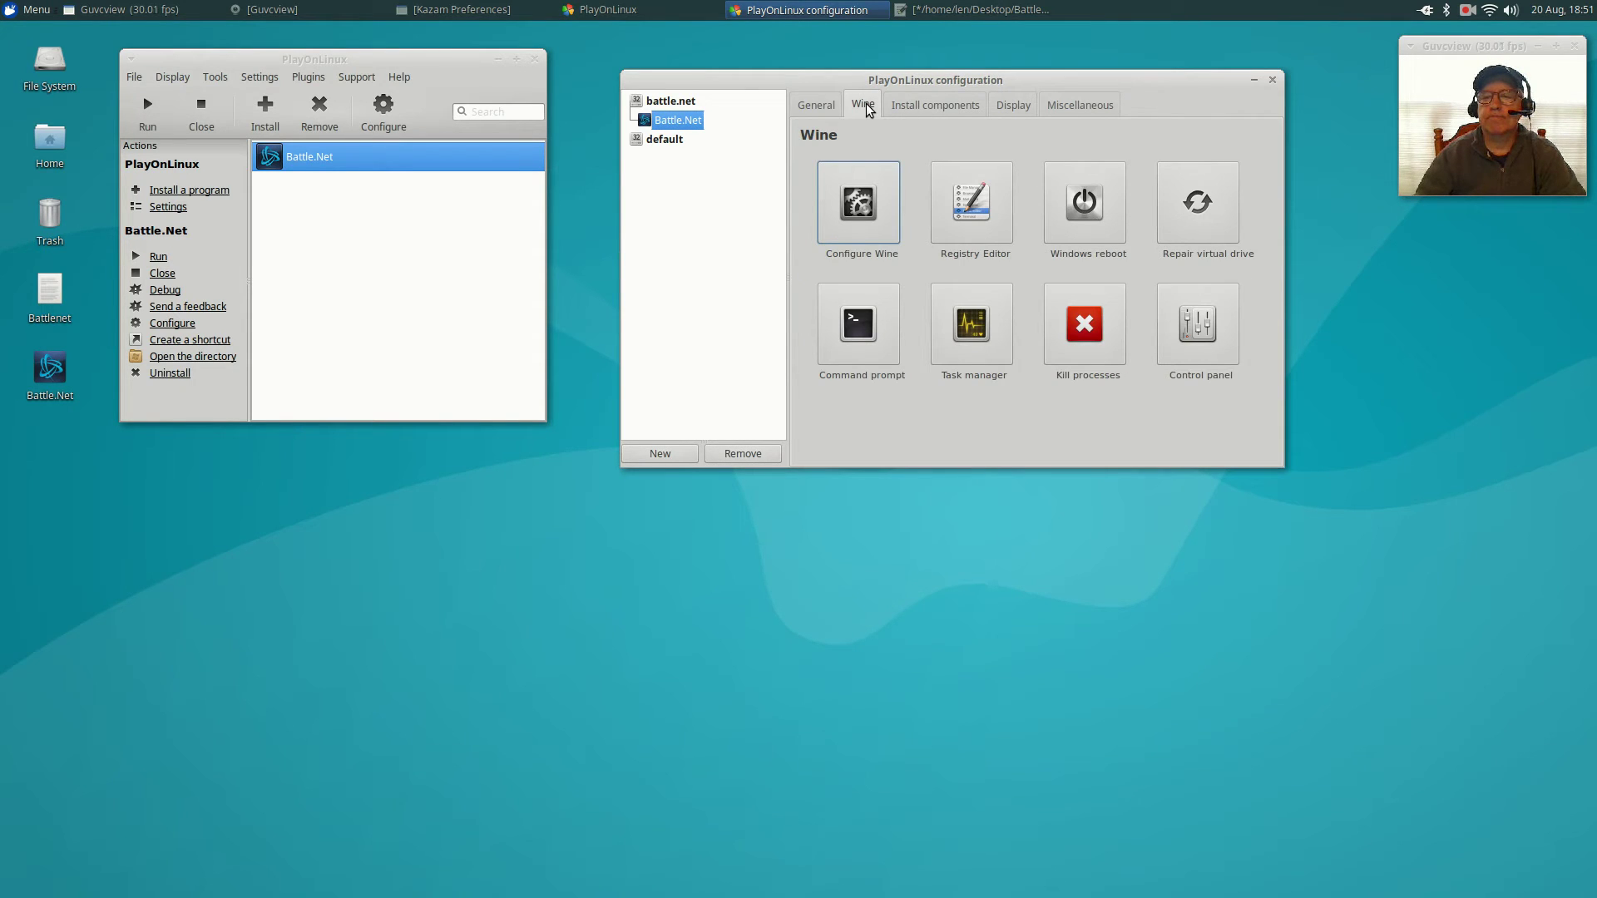
pyautogui.click(854, 211)
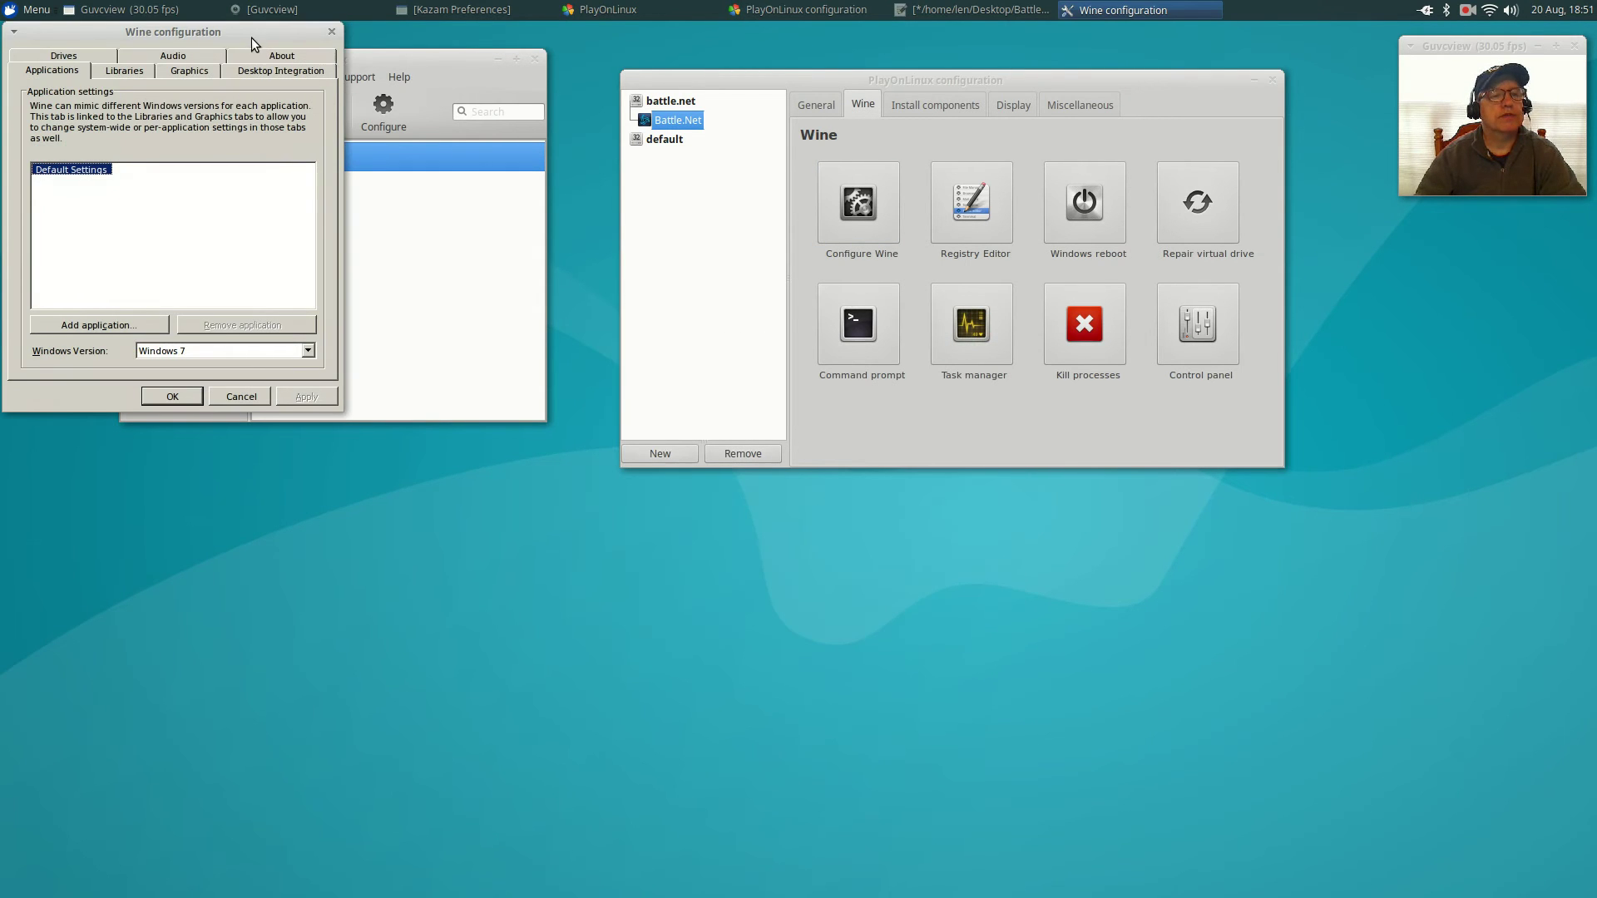
pyautogui.moveTo(212, 30); pyautogui.dragTo(503, 380)
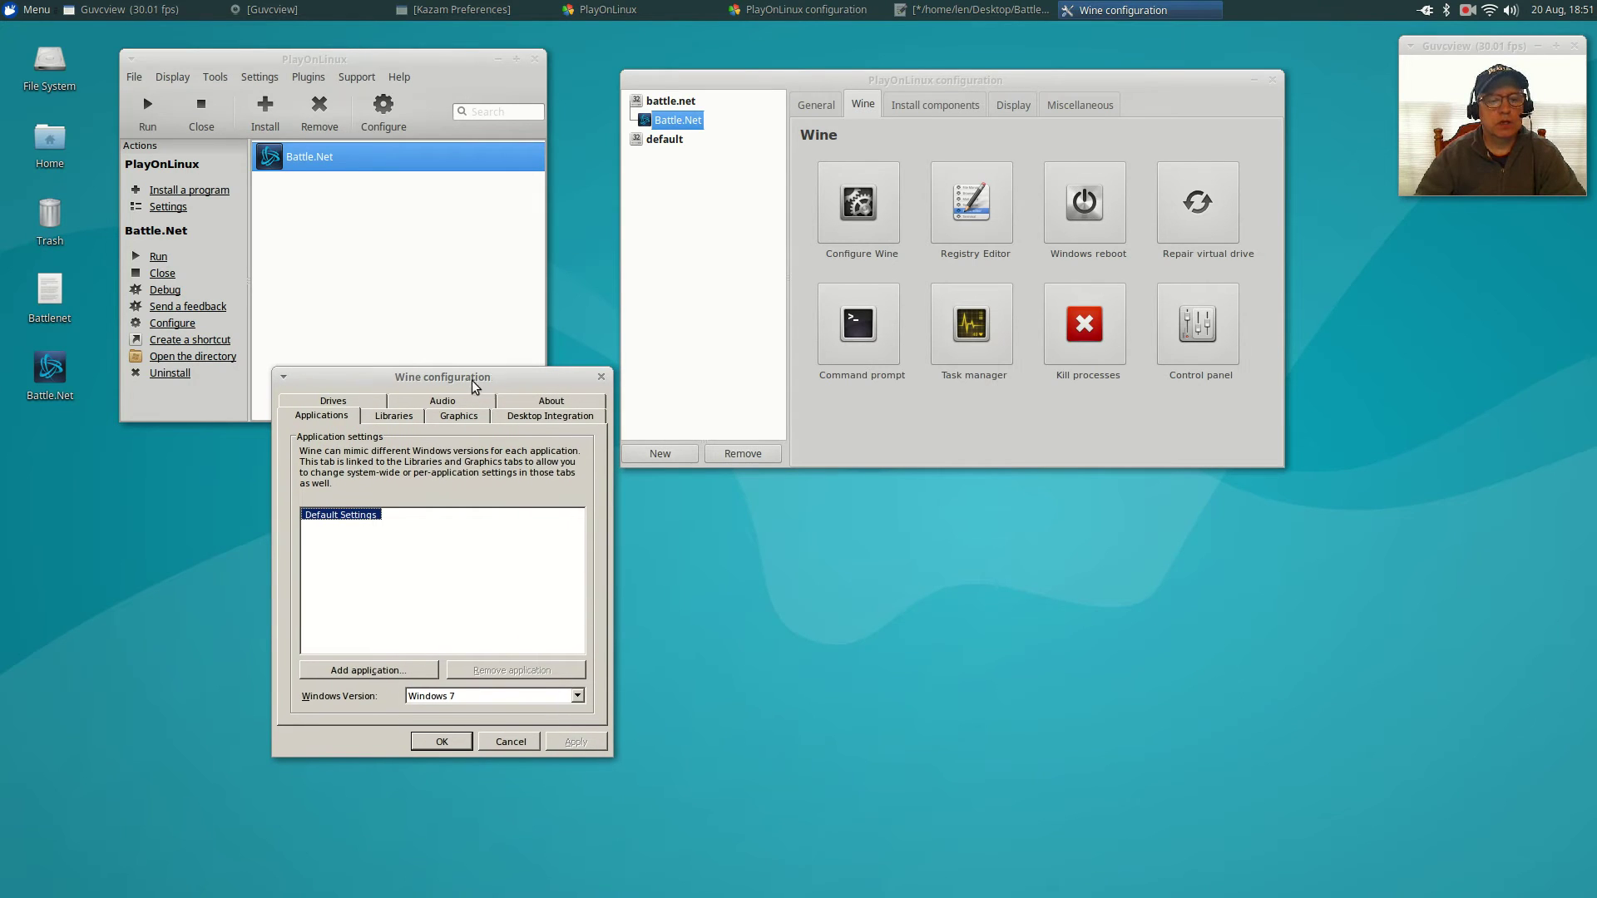
pyautogui.moveTo(409, 378); pyautogui.dragTo(412, 266)
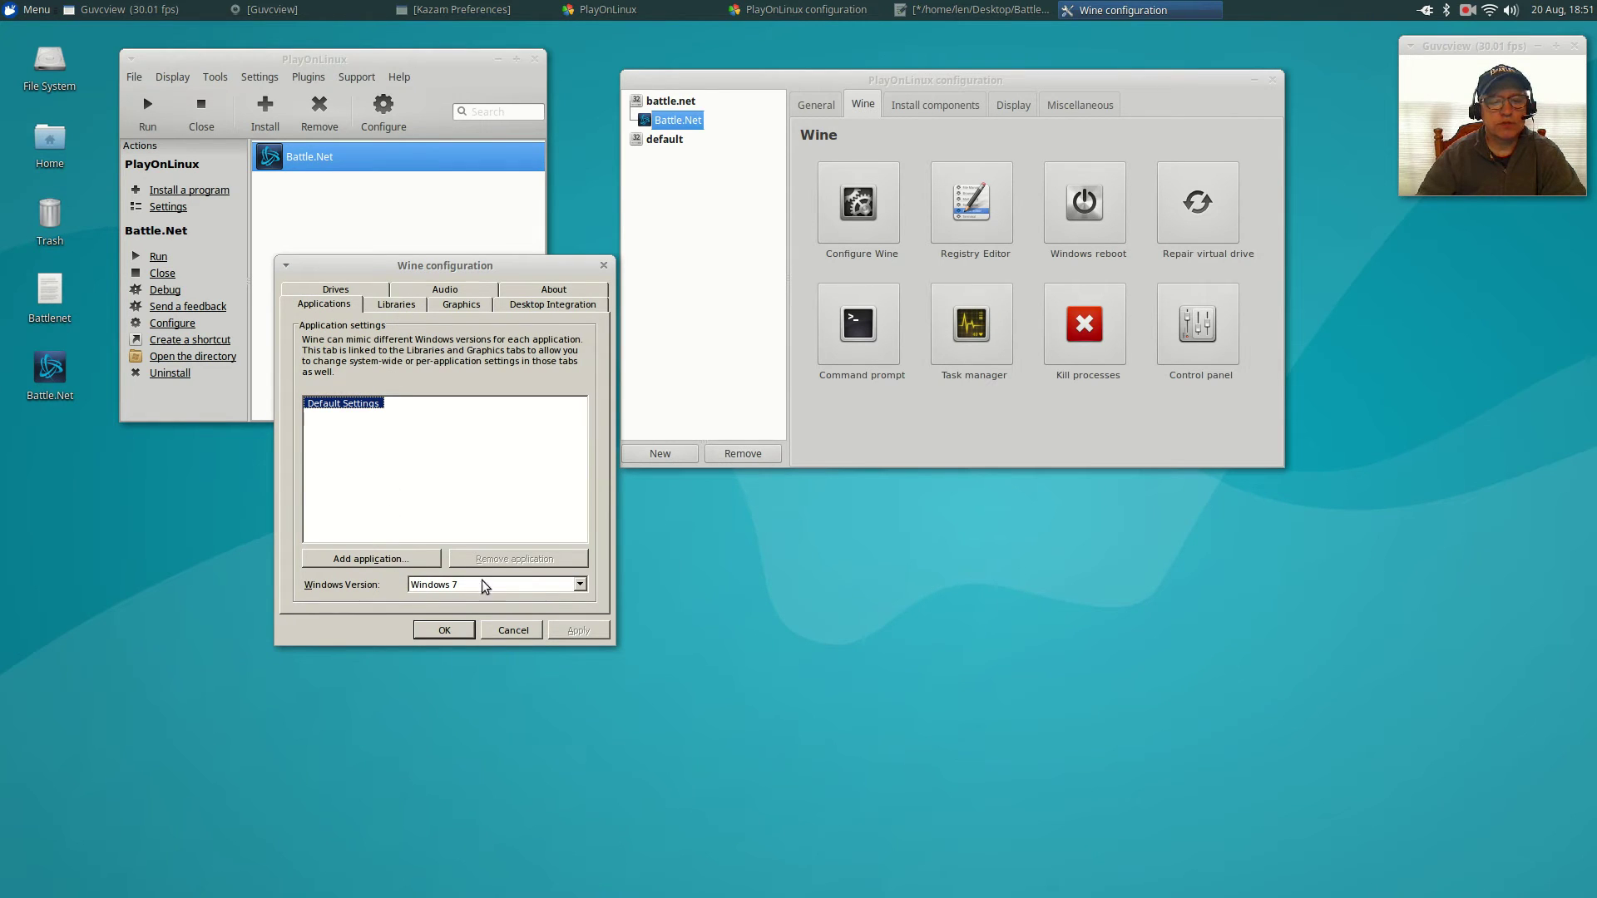
# Set the Windows version to Windows XP and show the existing DLL overrides.
pyautogui.click(577, 585)
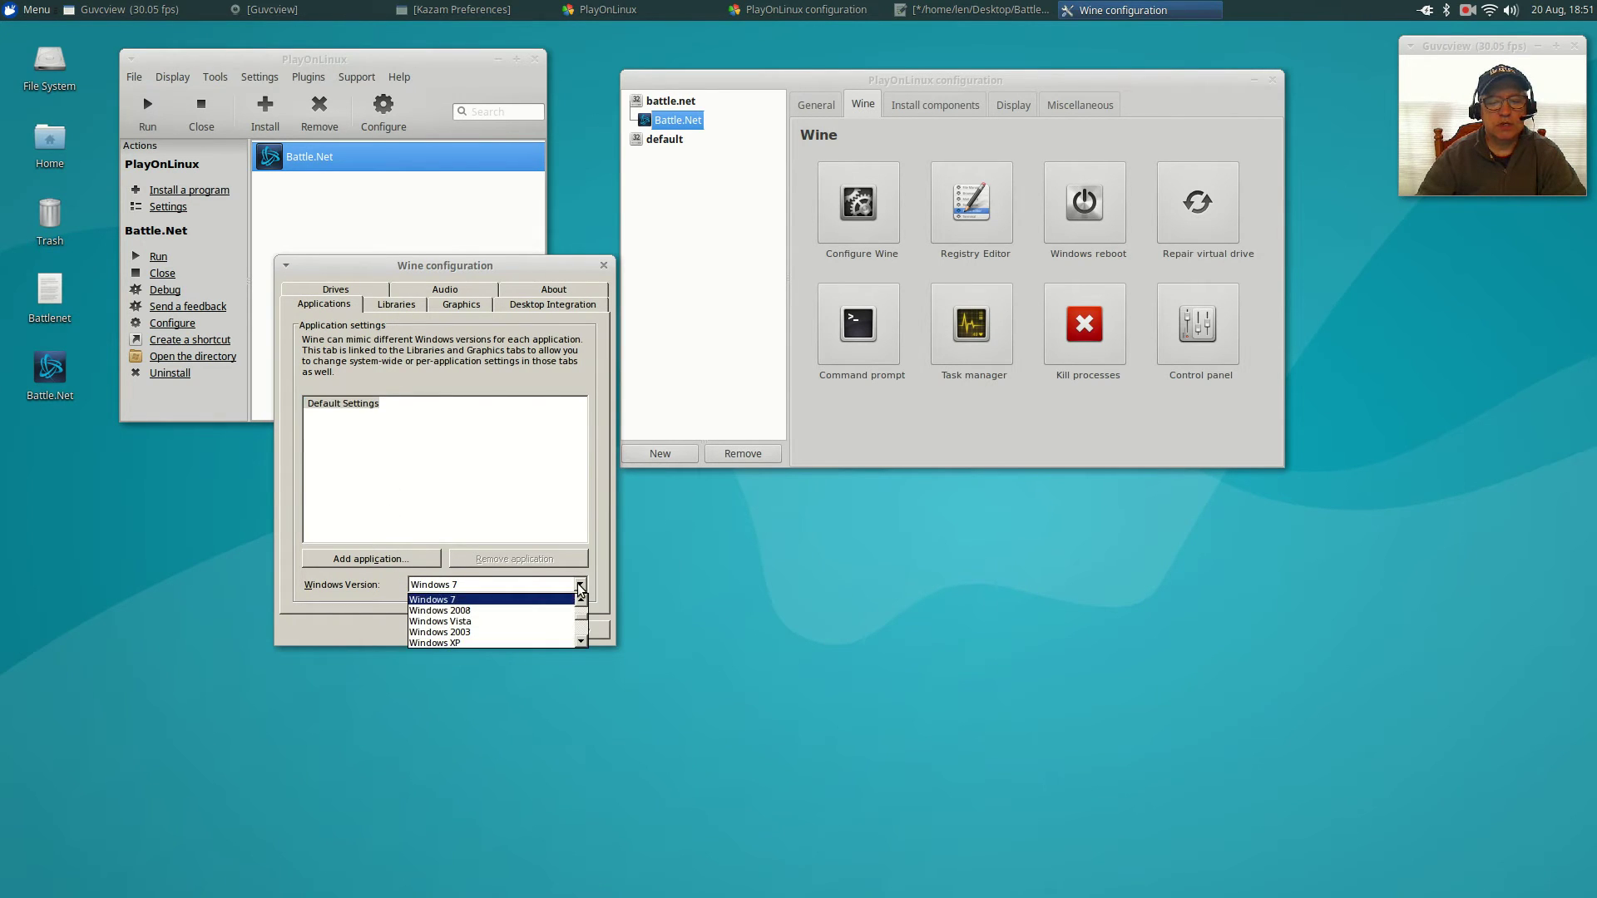
pyautogui.click(476, 642)
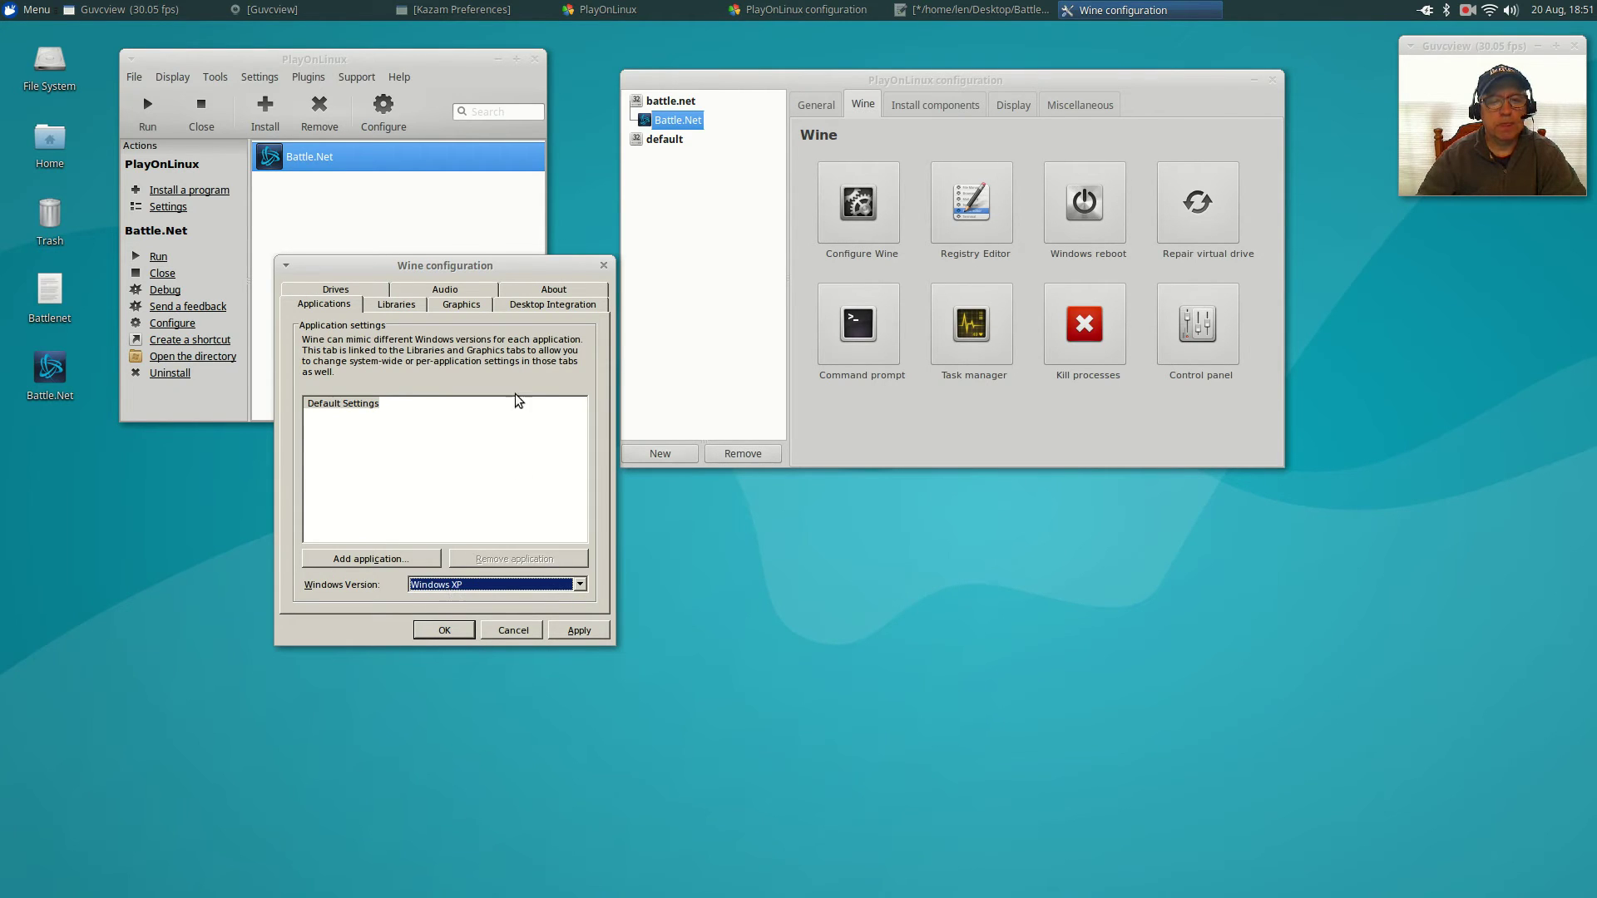
pyautogui.click(396, 302)
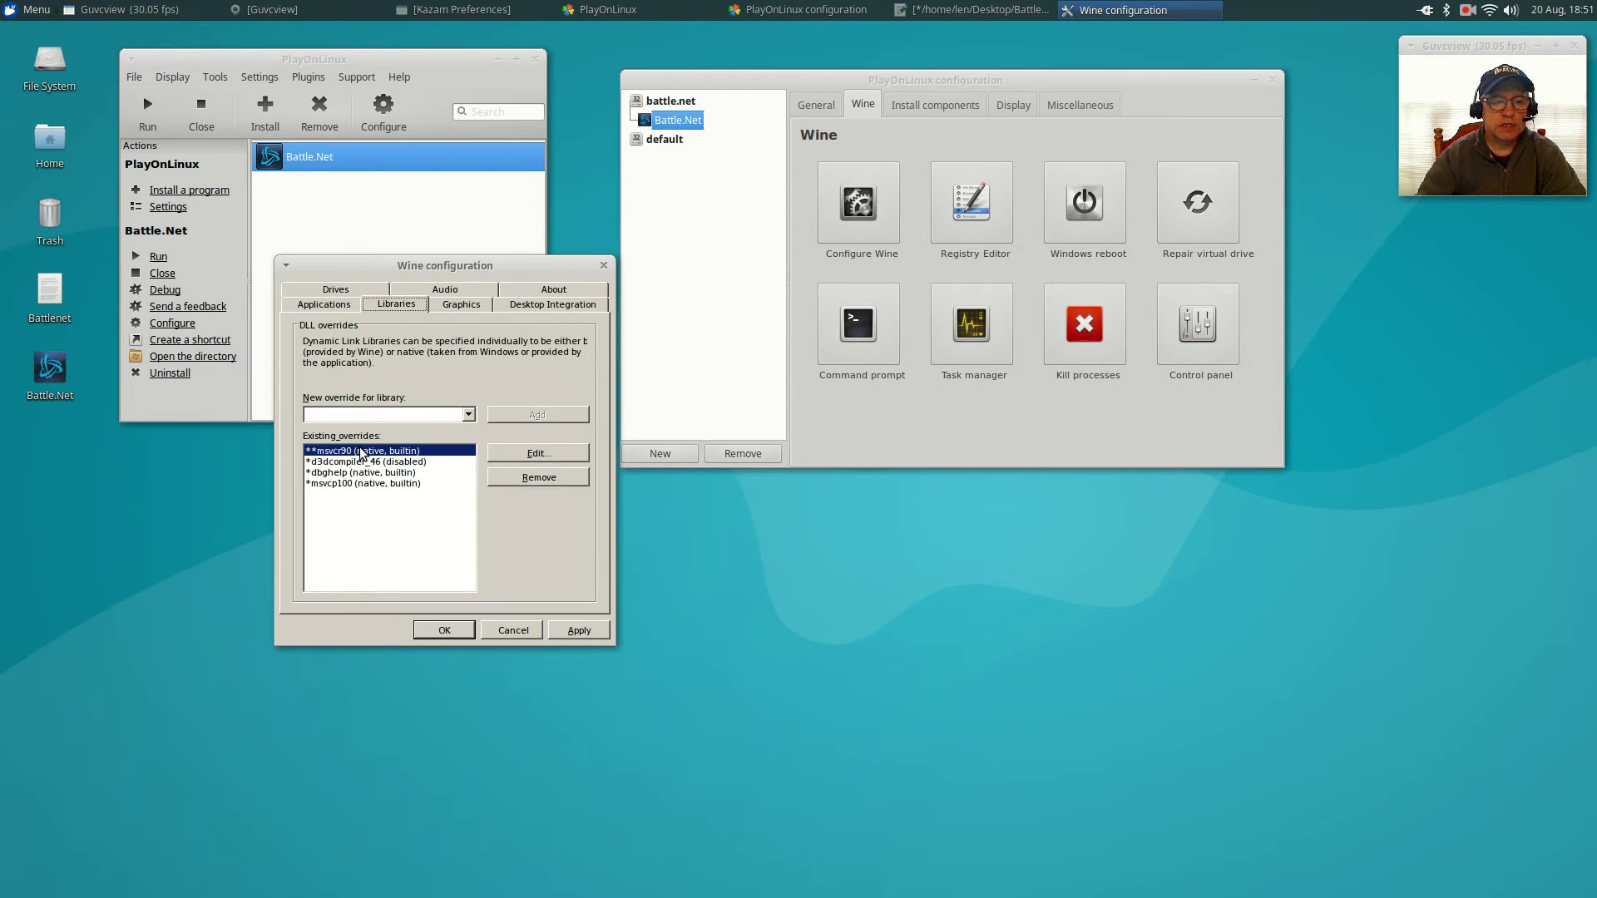
# Open the Battlenet notes beside Wine configuration and scroll to the winecfg DLL list (ucrtbase.dll, msvcp140).
pyautogui.doubleClick(53, 281)
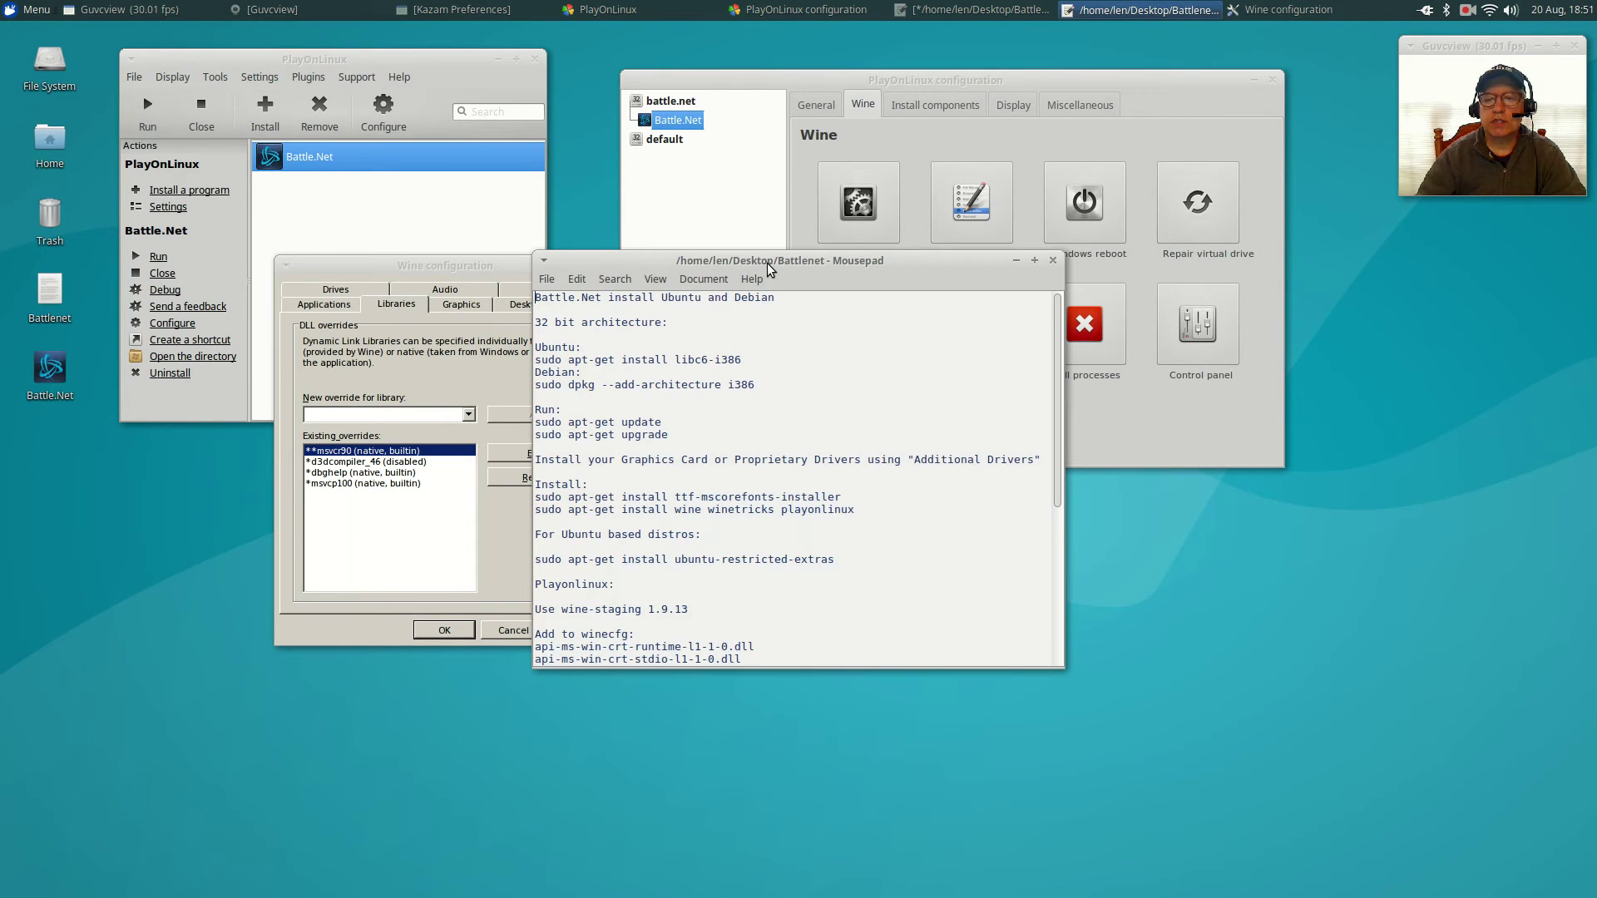
pyautogui.moveTo(766, 263); pyautogui.dragTo(1048, 347)
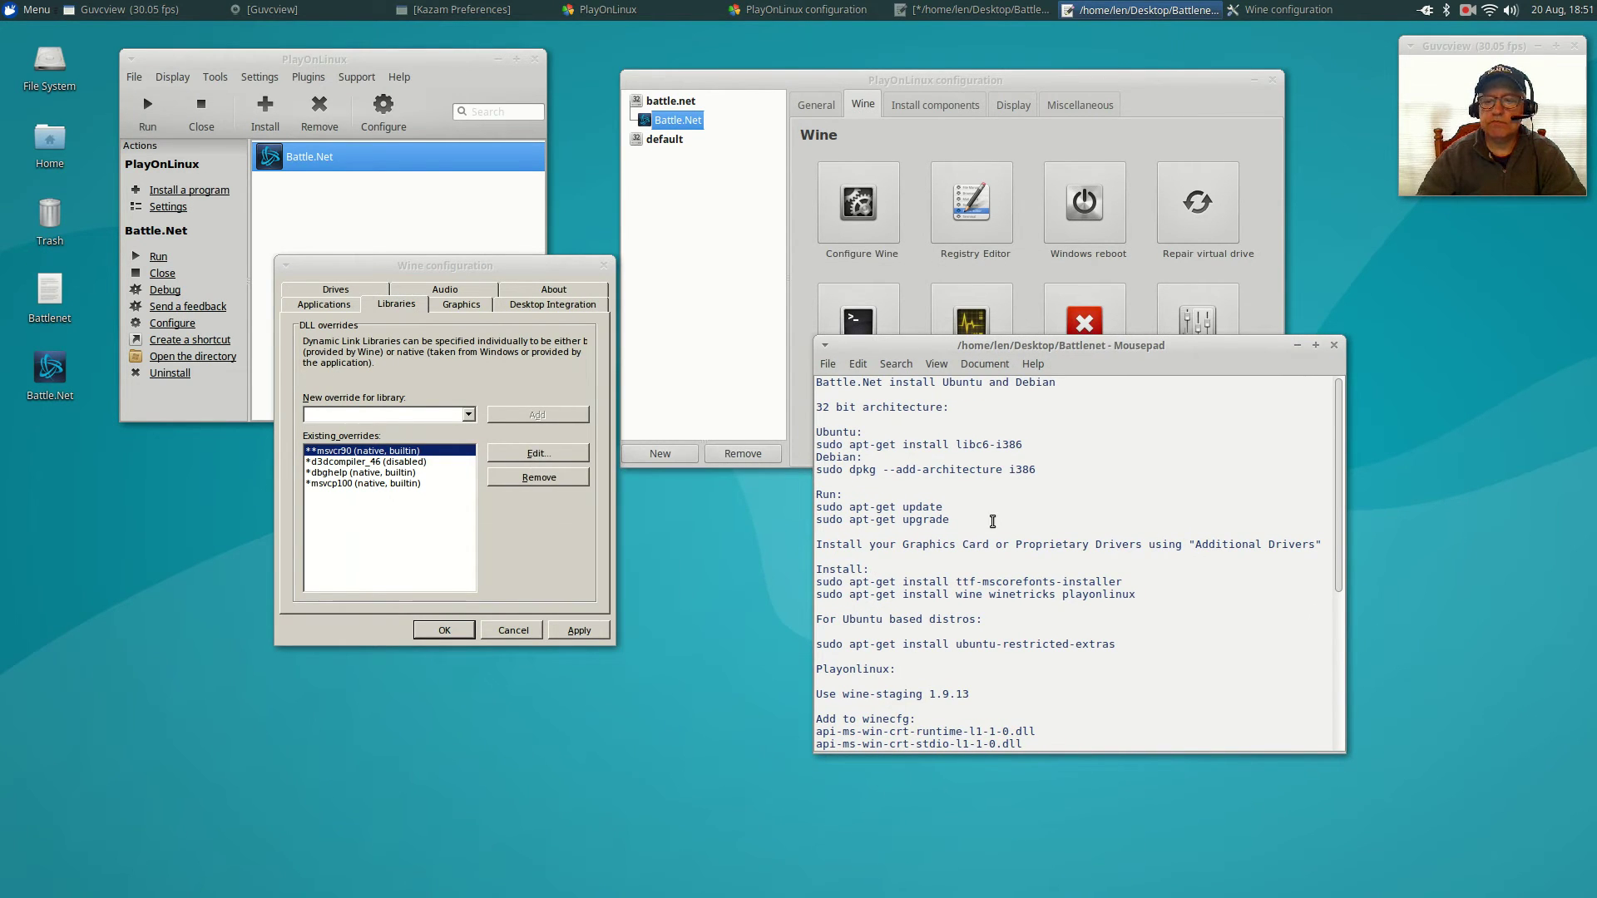
pyautogui.scroll(-3, 985, 555)
pyautogui.scroll(-4, 984, 561)
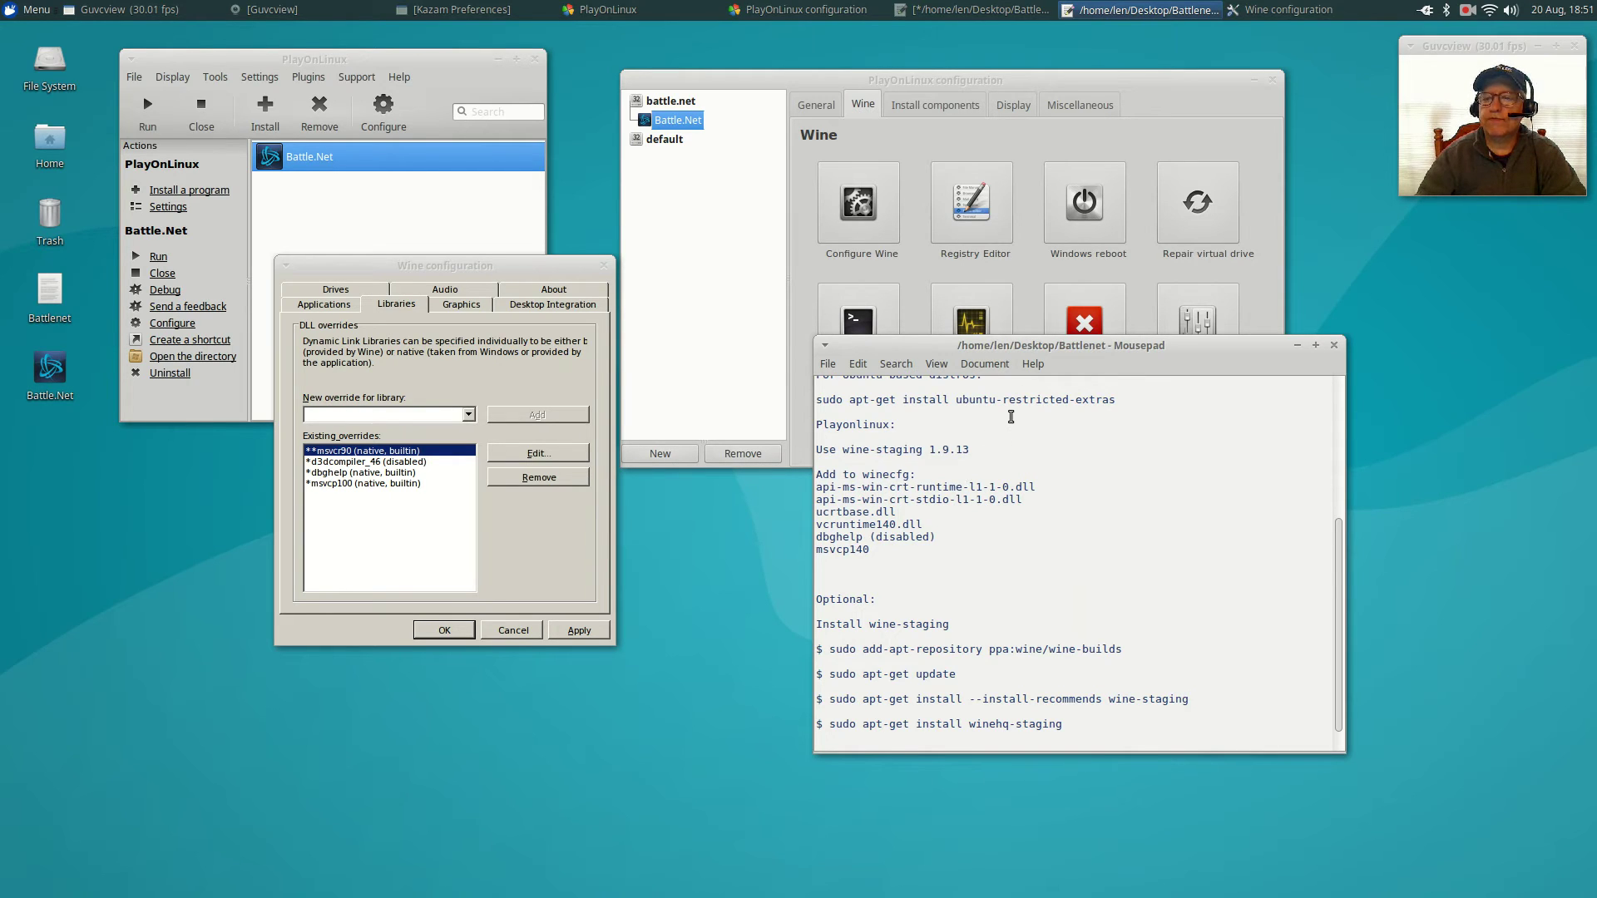
pyautogui.moveTo(1044, 346); pyautogui.dragTo(1156, 454)
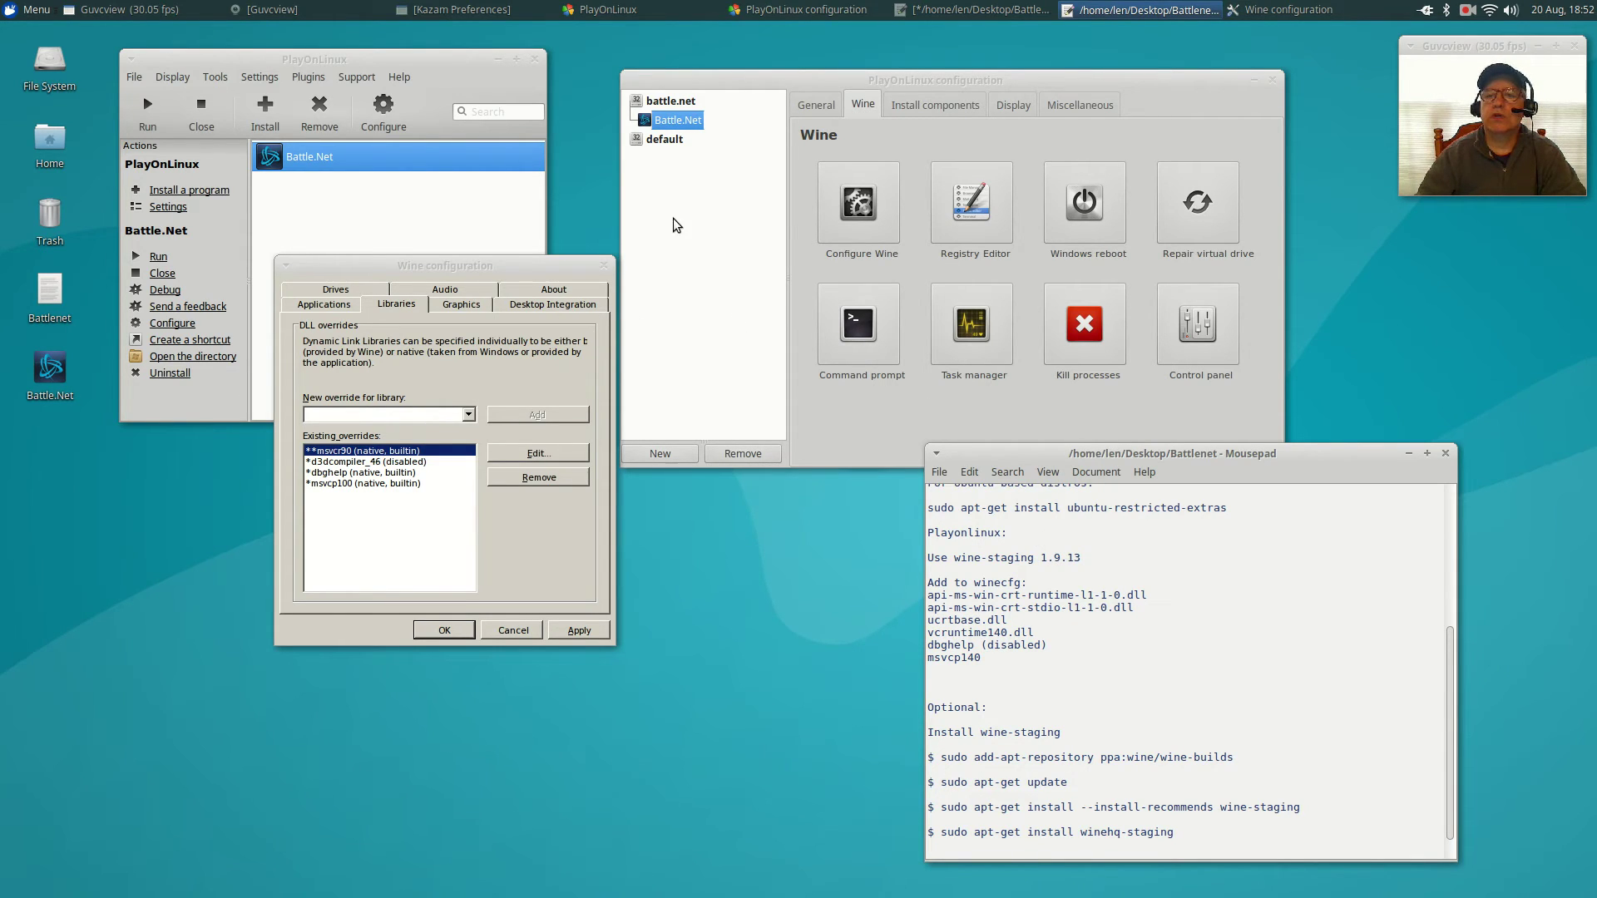
# Show the Battle.Net shortcut's General settings, currently on Wine 1.9.15.
pyautogui.click(814, 107)
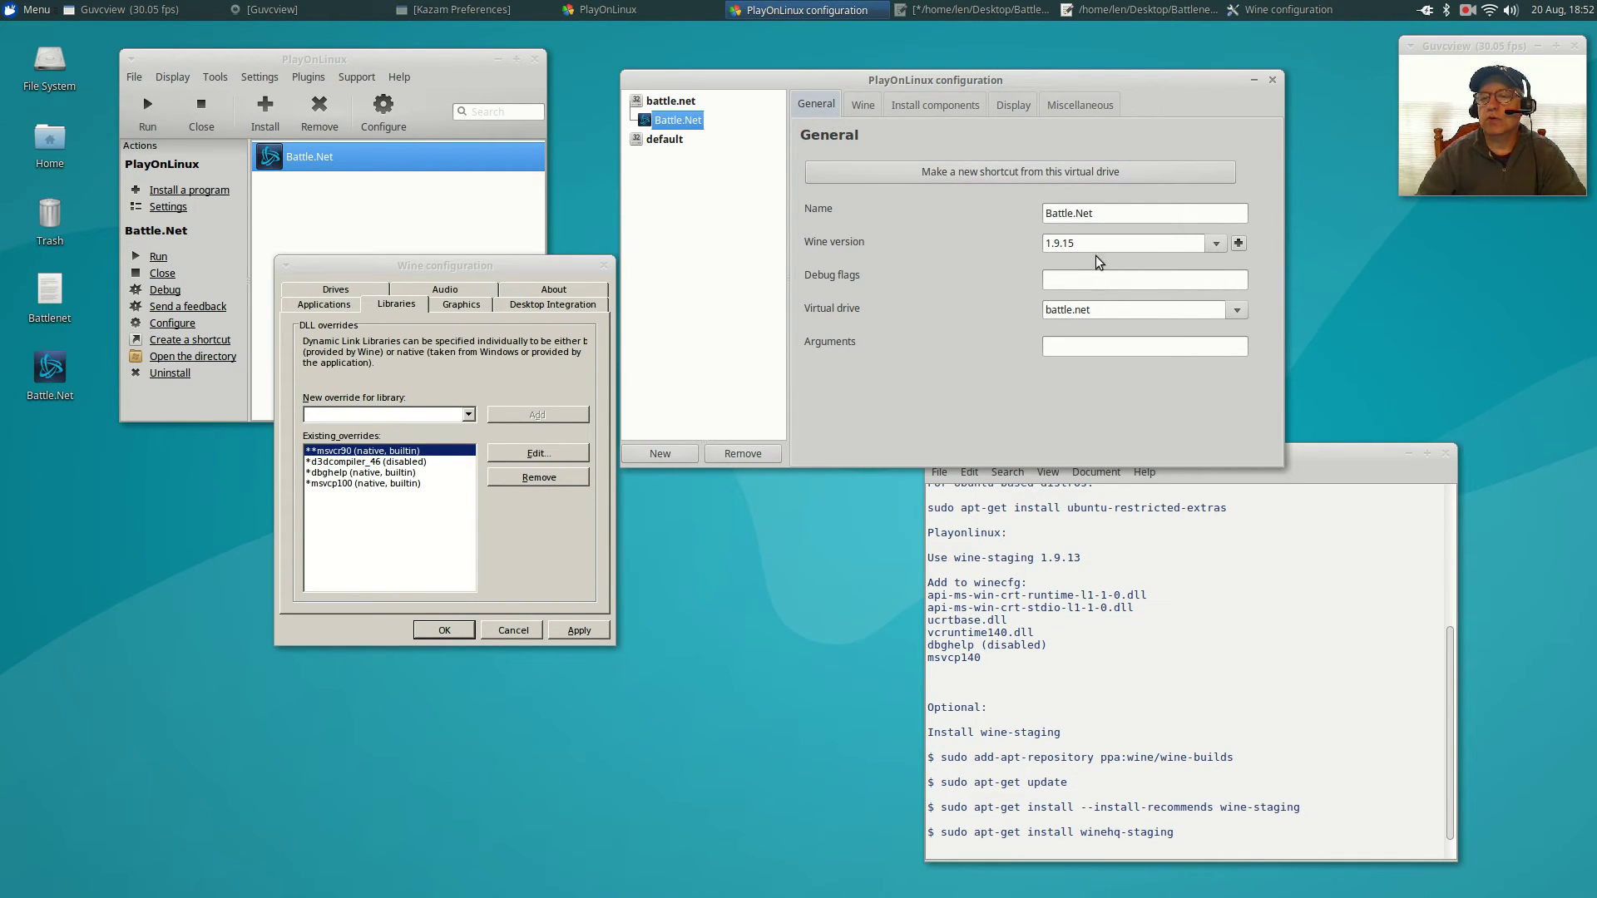
# Download and install Wine 1.9.13-staging through the Wine versions manager, then close the manager.
pyautogui.click(1238, 243)
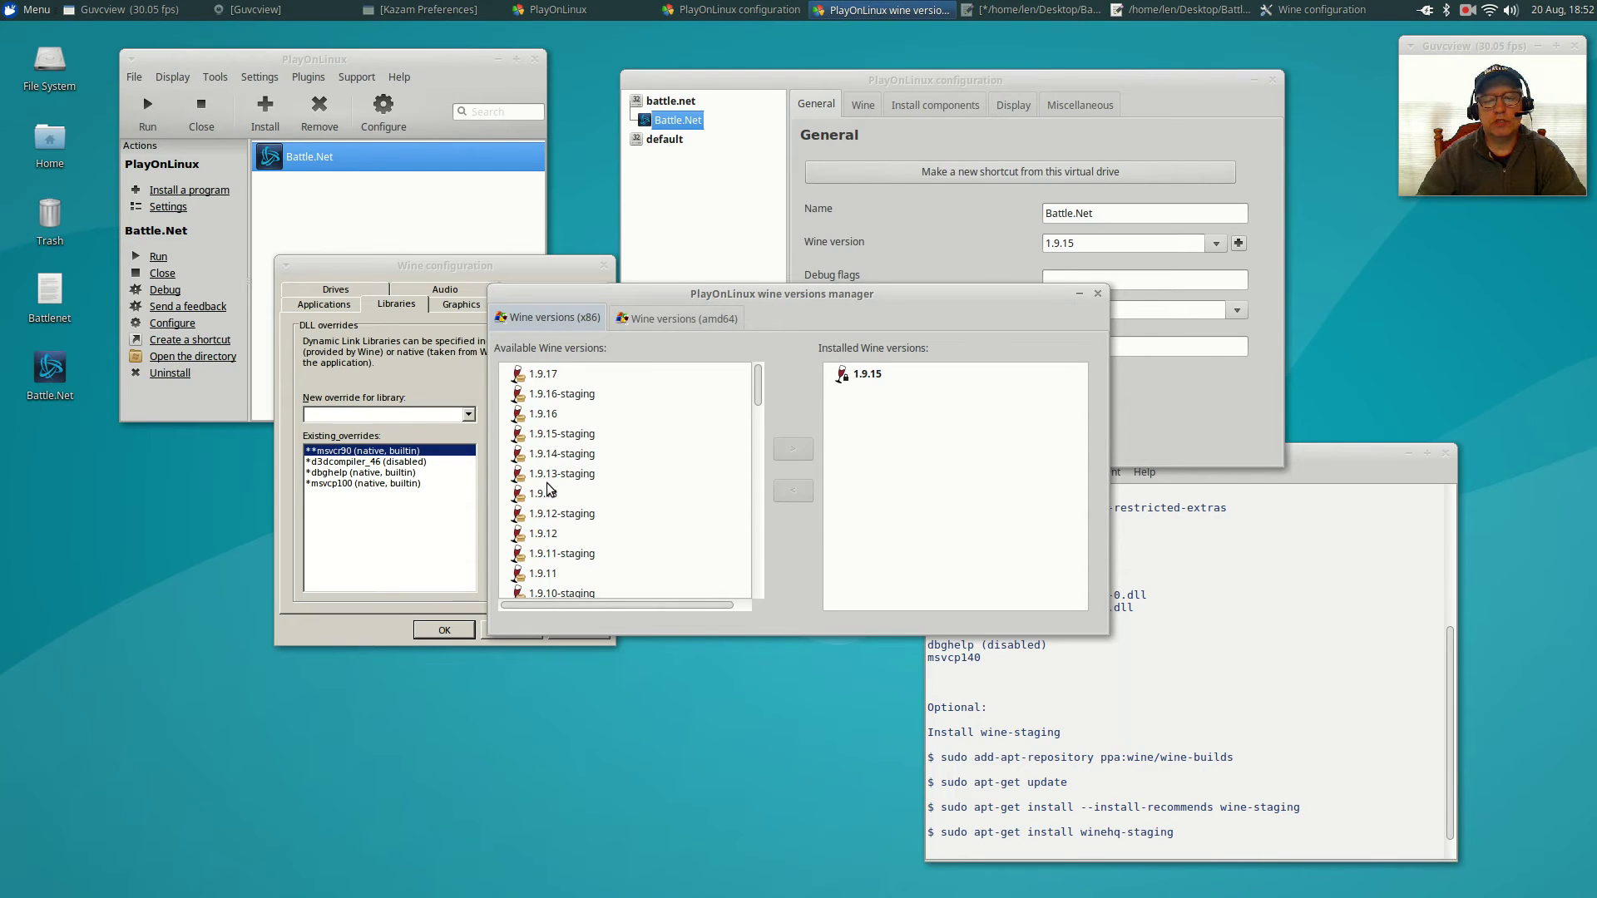
pyautogui.click(577, 475)
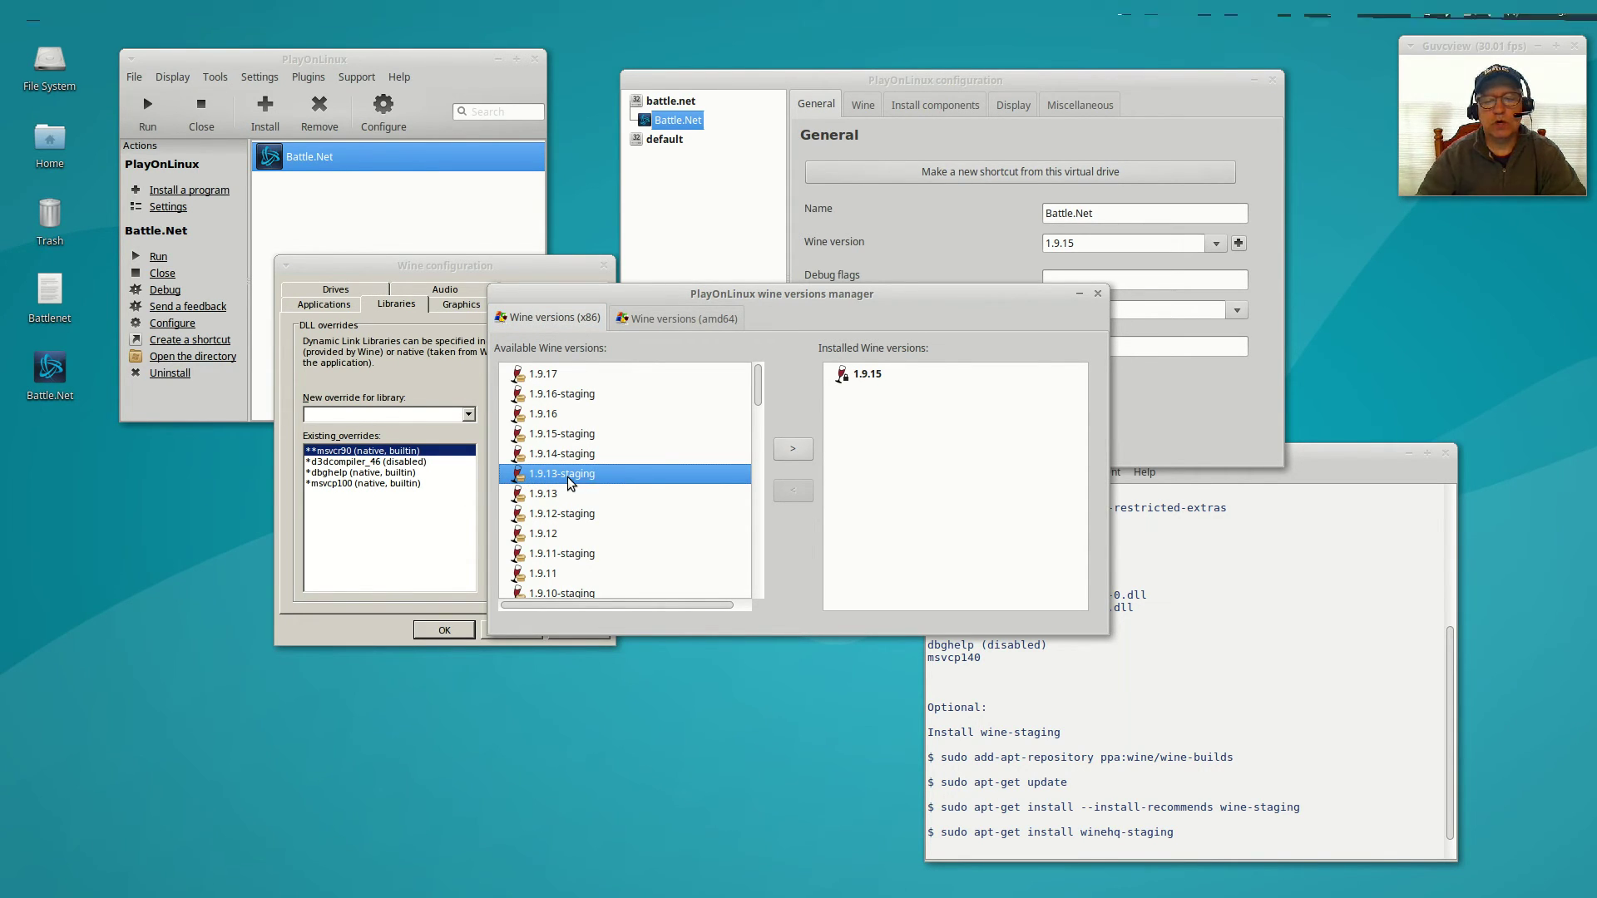
pyautogui.click(793, 452)
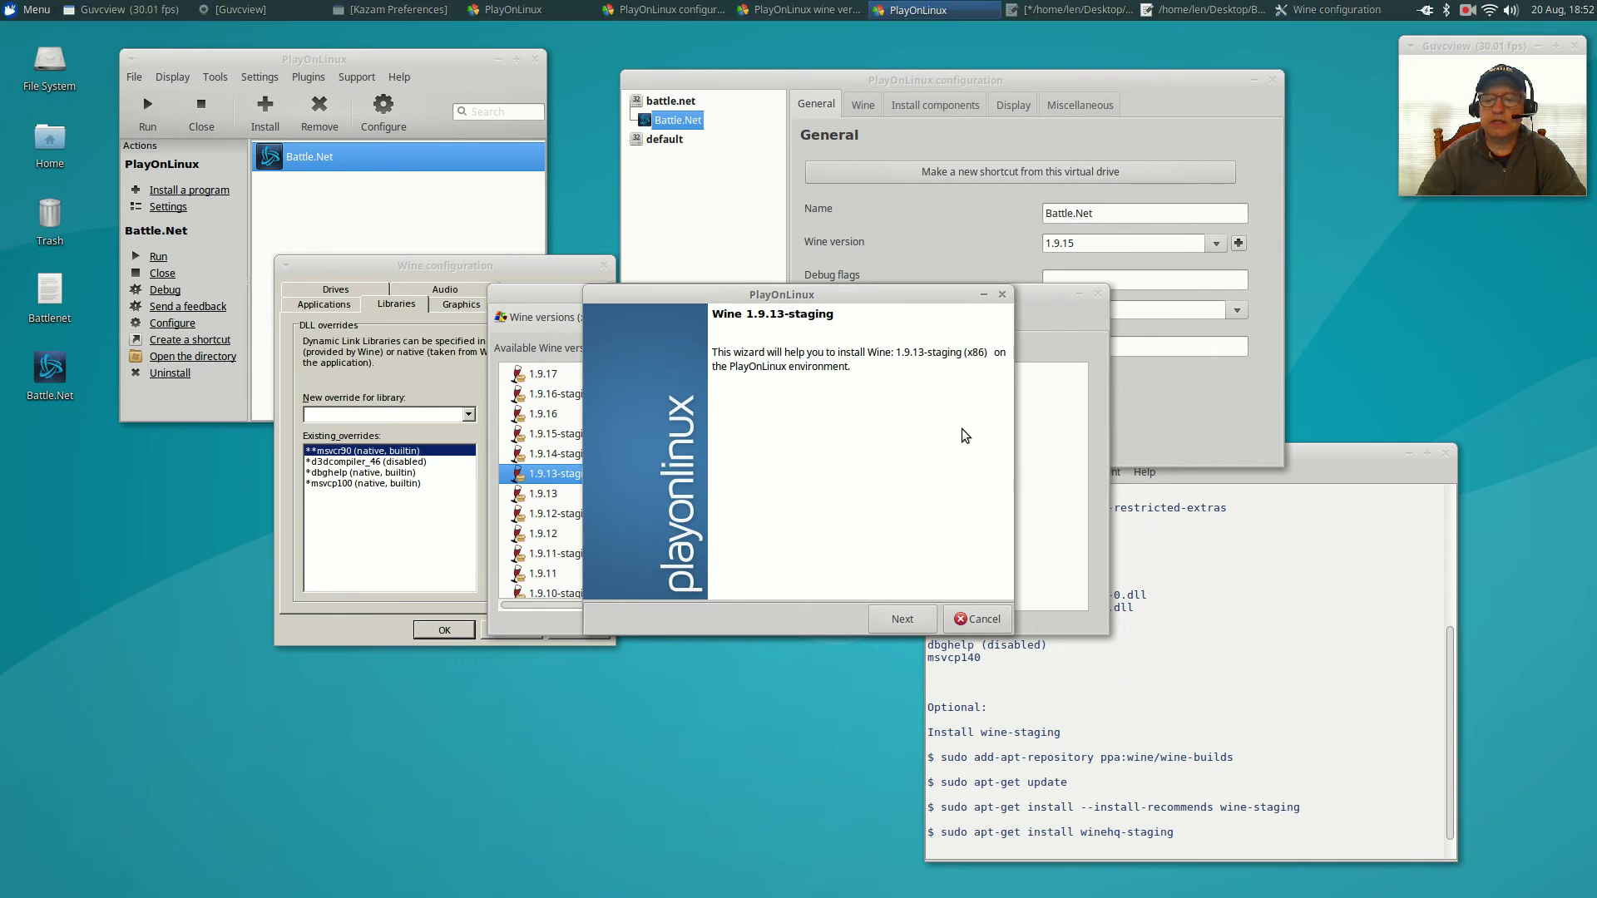
pyautogui.click(902, 618)
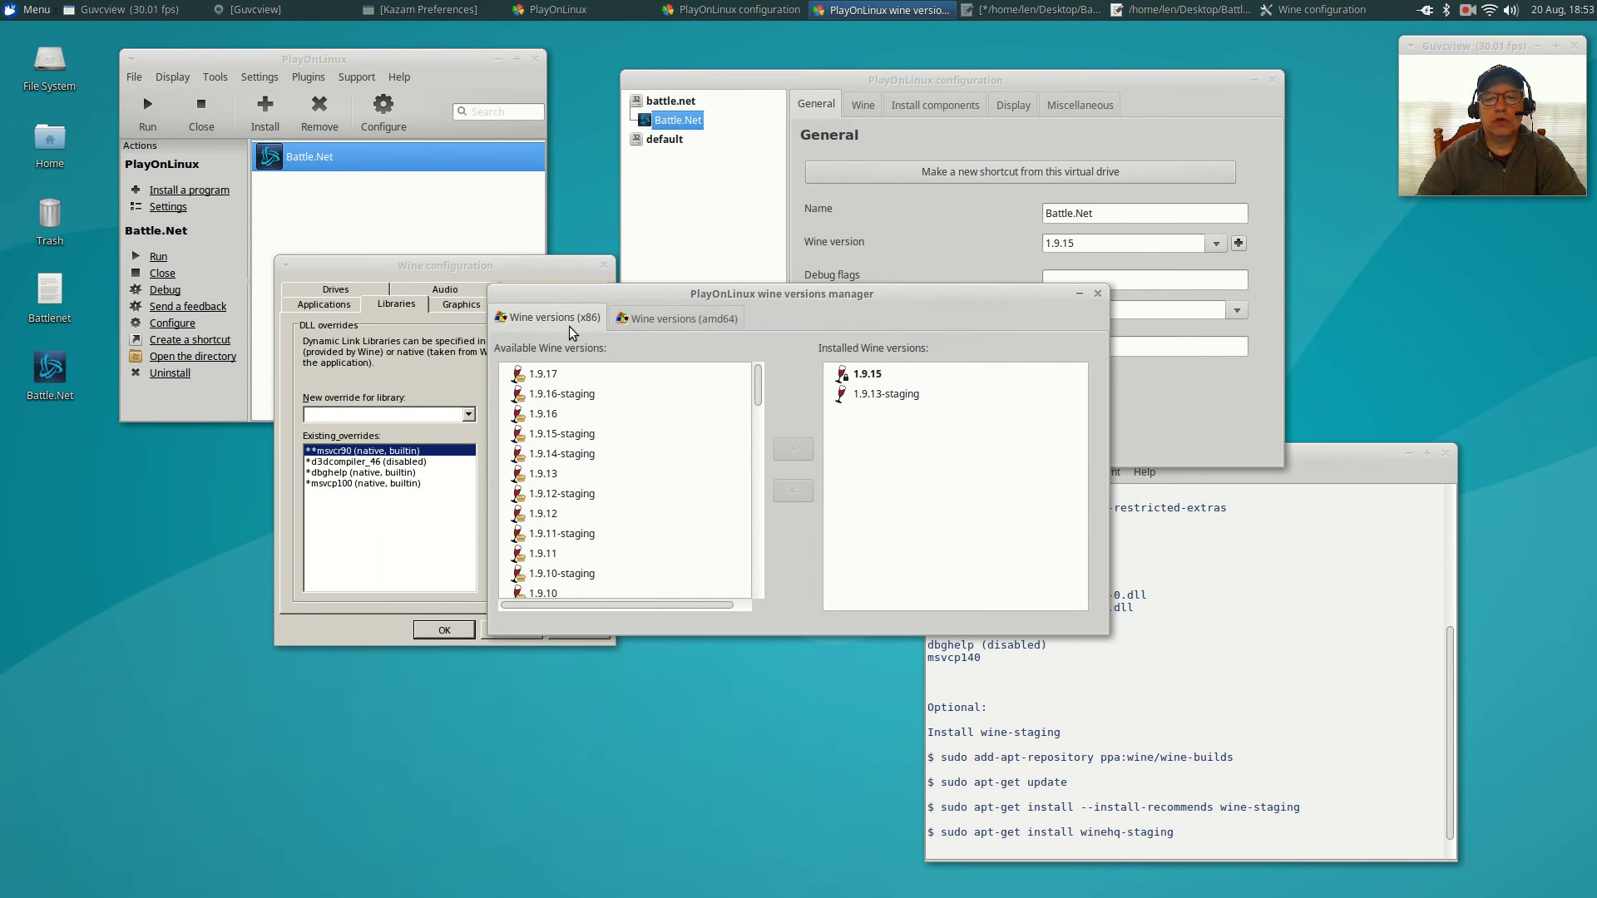
pyautogui.click(887, 397)
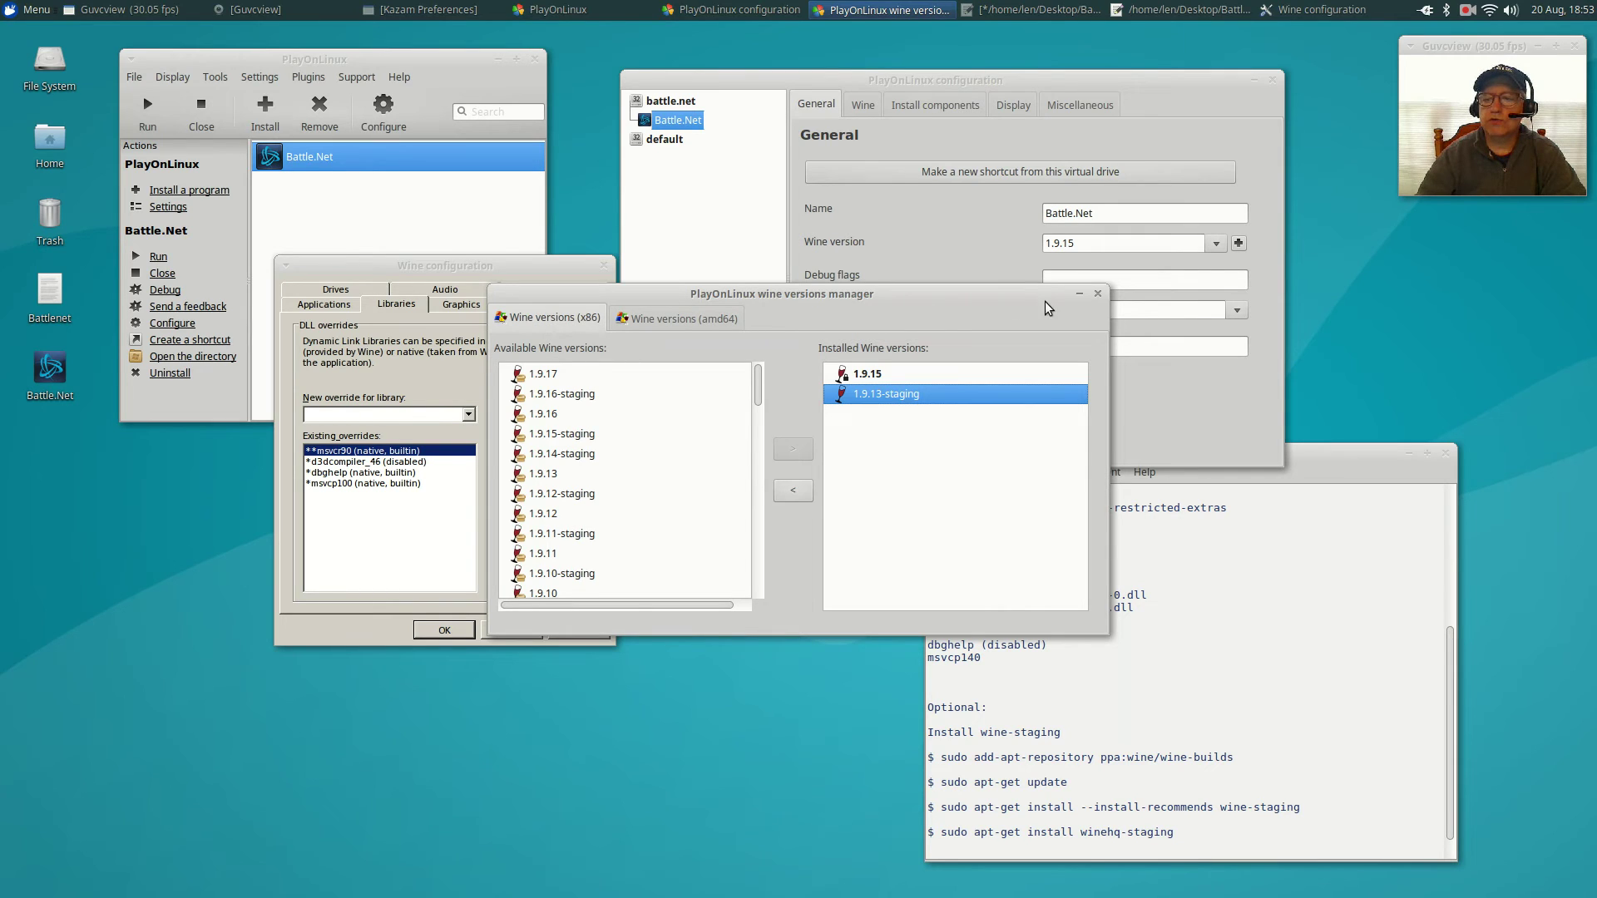
pyautogui.click(1097, 294)
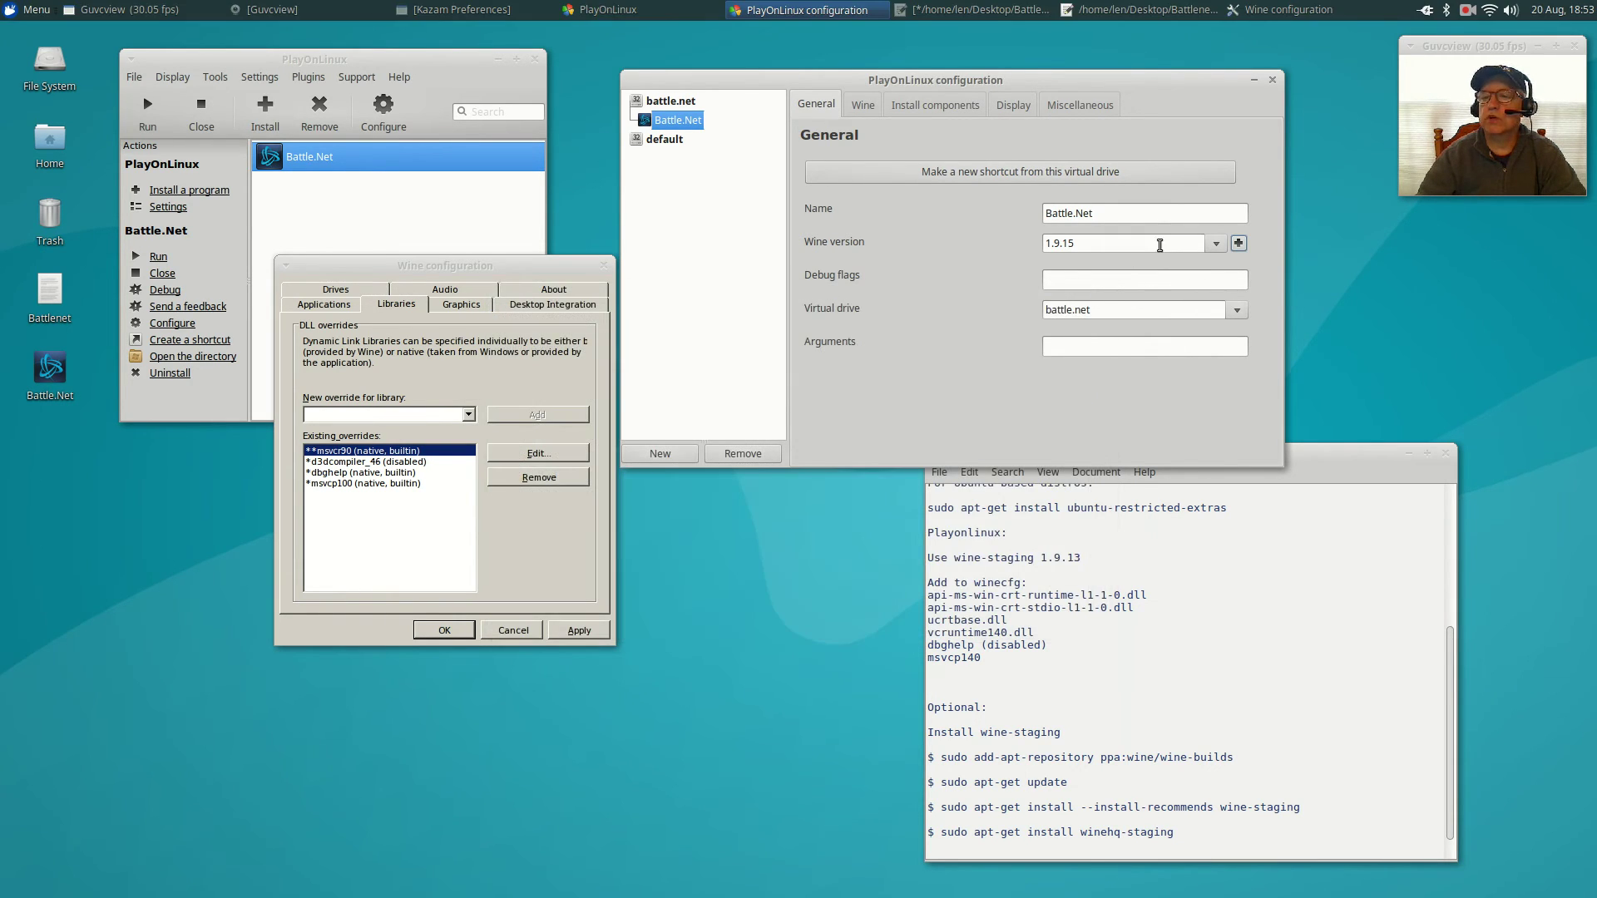
# Switch the Battle.Net shortcut to Wine 1.9.13-staging, accepting that running programs get terminated.
pyautogui.click(1217, 244)
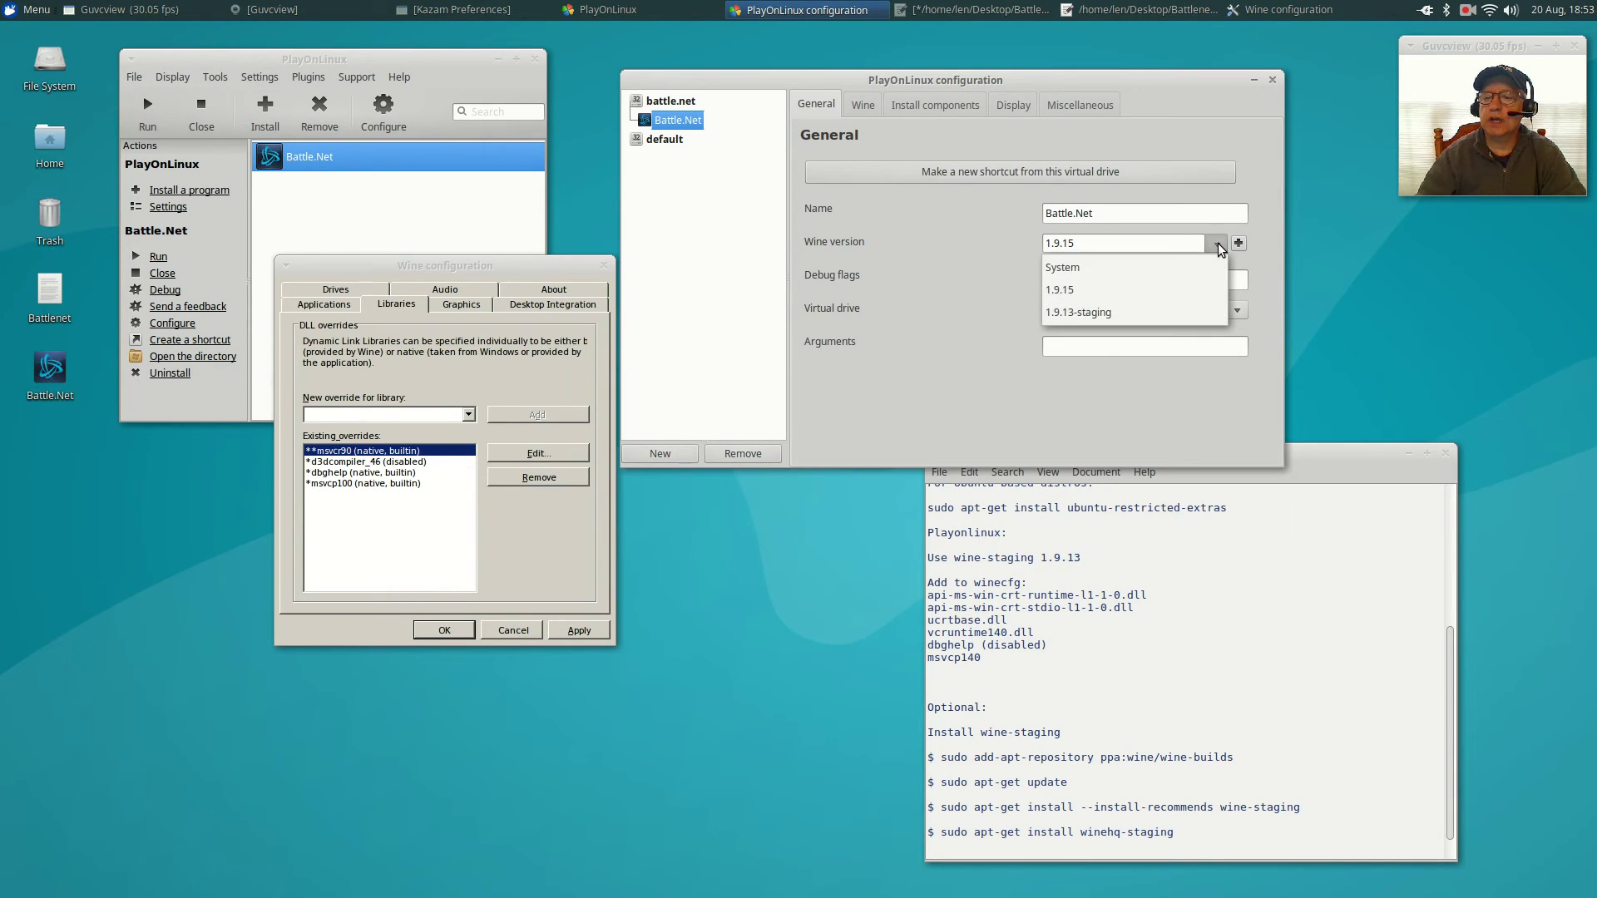
pyautogui.click(1097, 313)
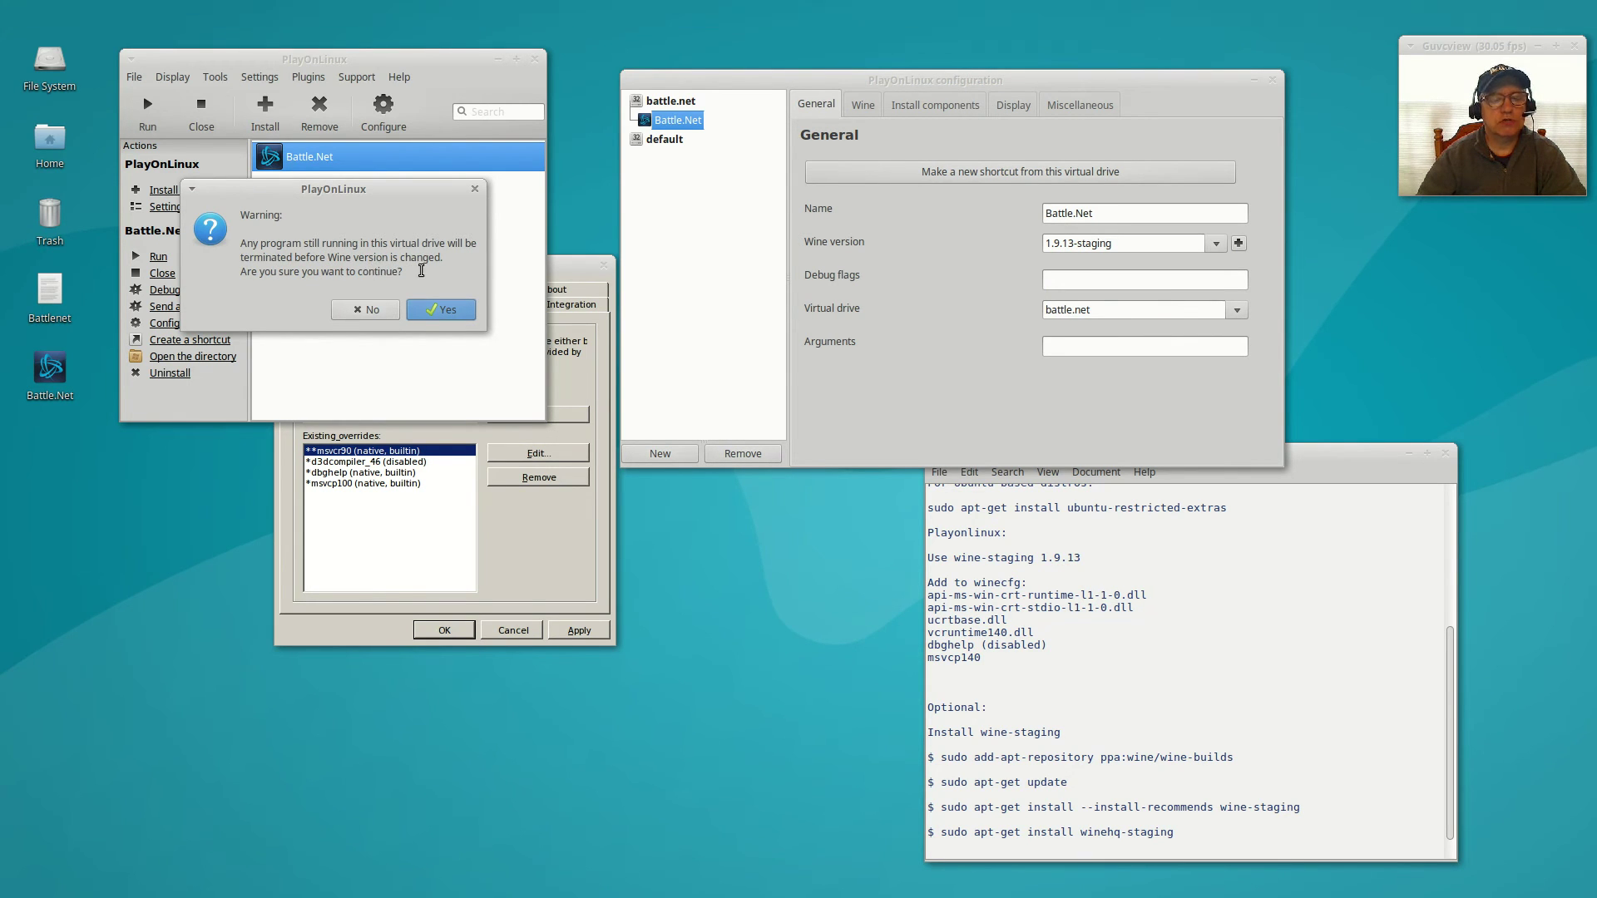
pyautogui.click(439, 310)
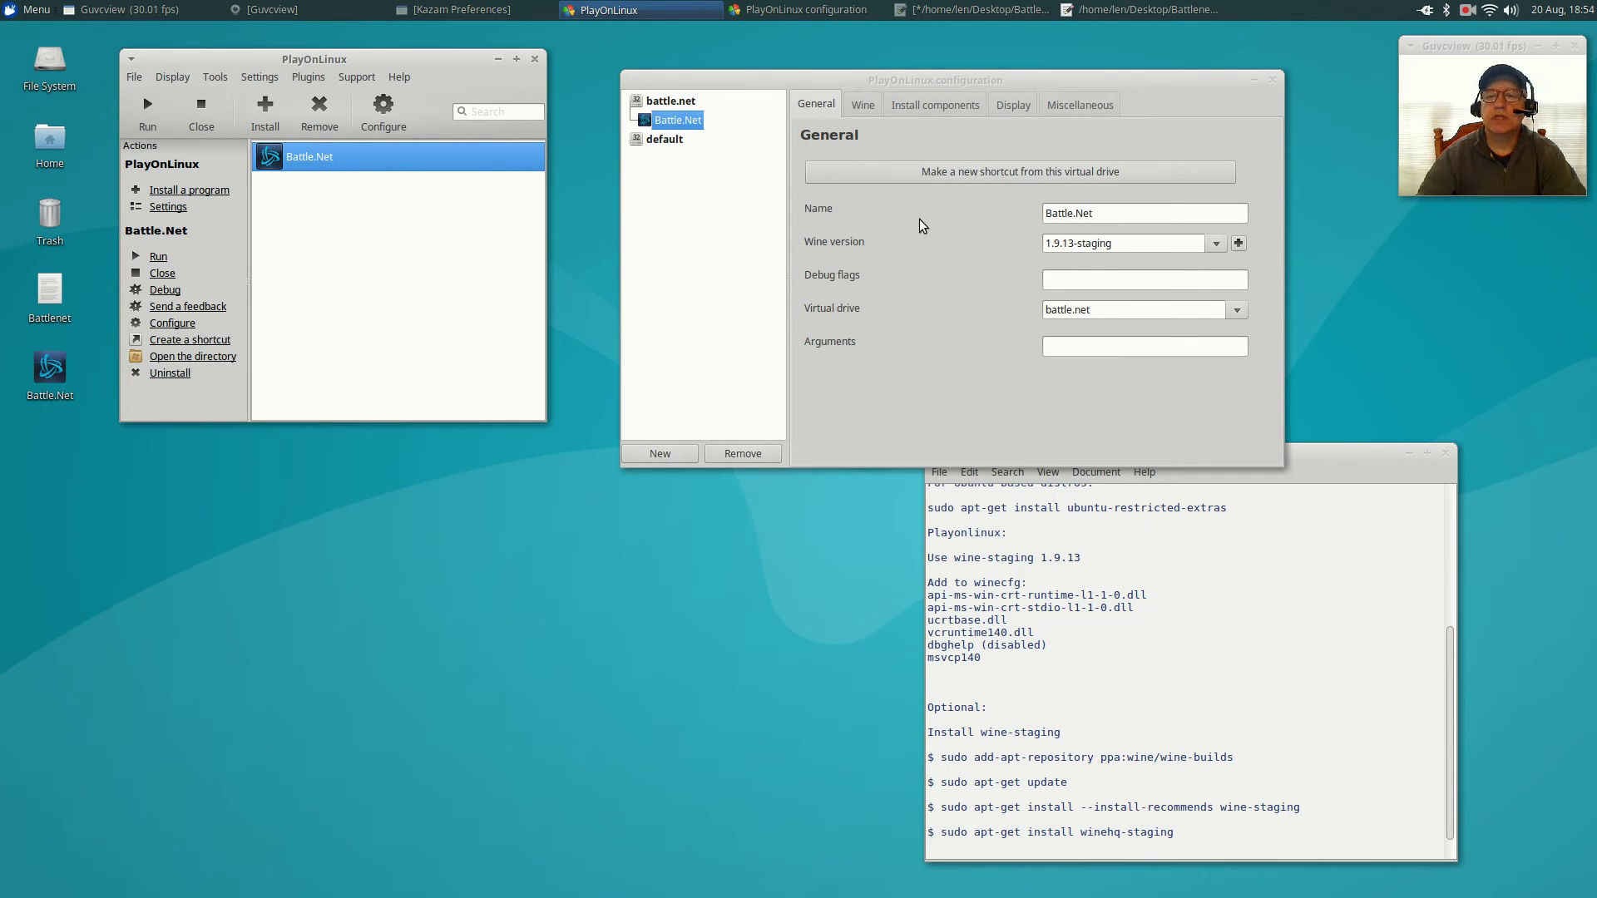
# Reopen Wine configuration under 1.9.13-staging, choose Windows XP, and show the Libraries overrides.
pyautogui.click(853, 103)
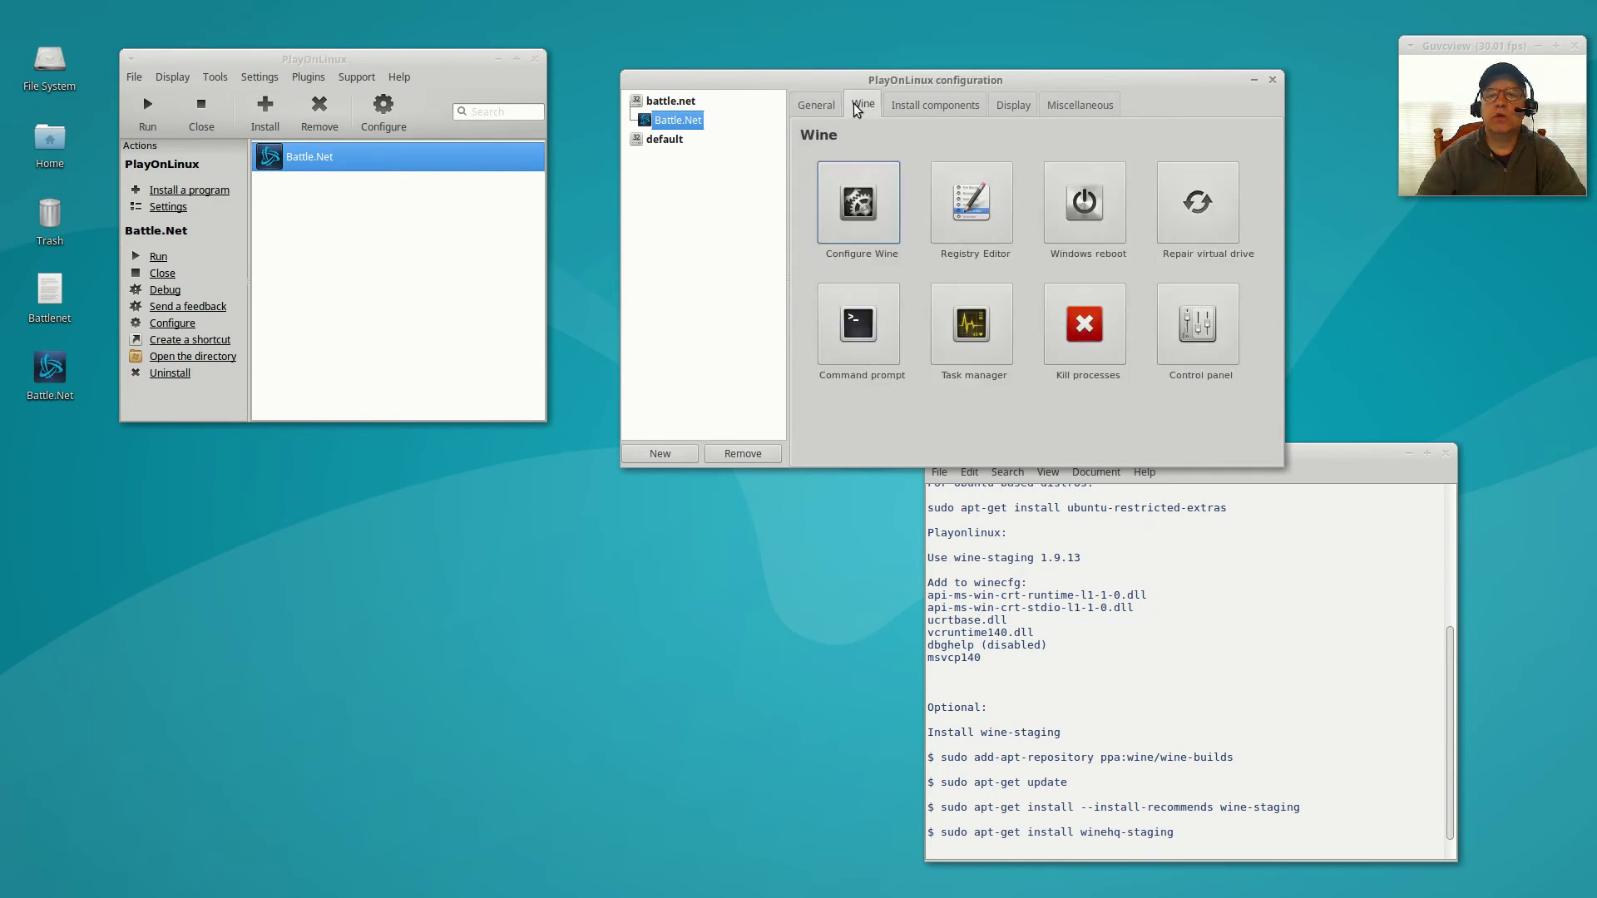
pyautogui.click(862, 195)
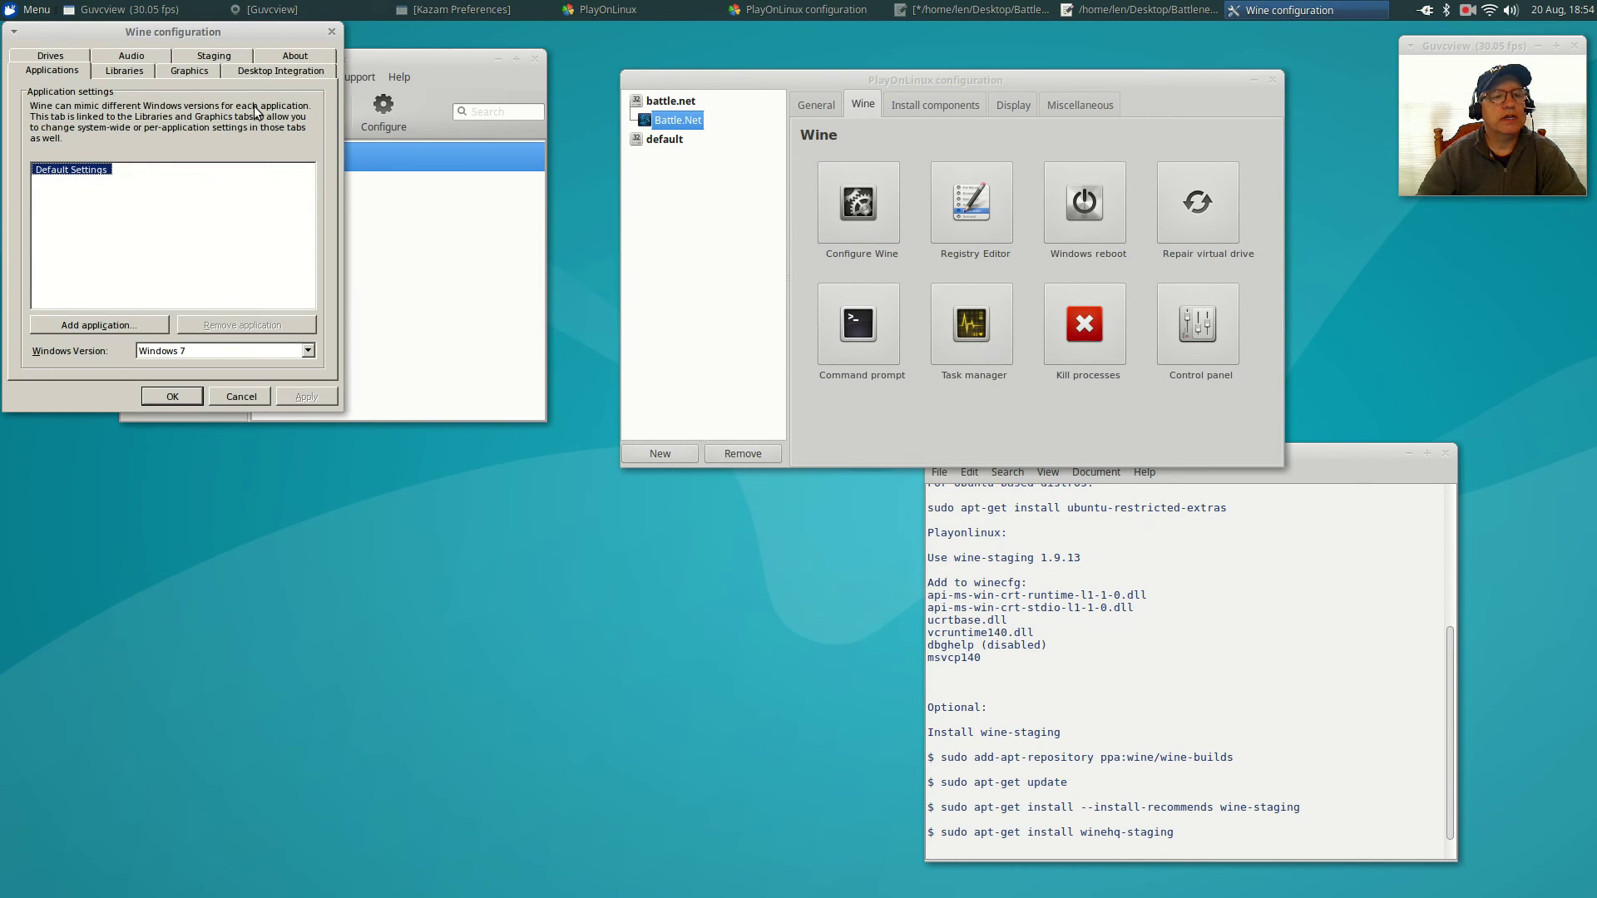
pyautogui.moveTo(221, 33); pyautogui.dragTo(572, 269)
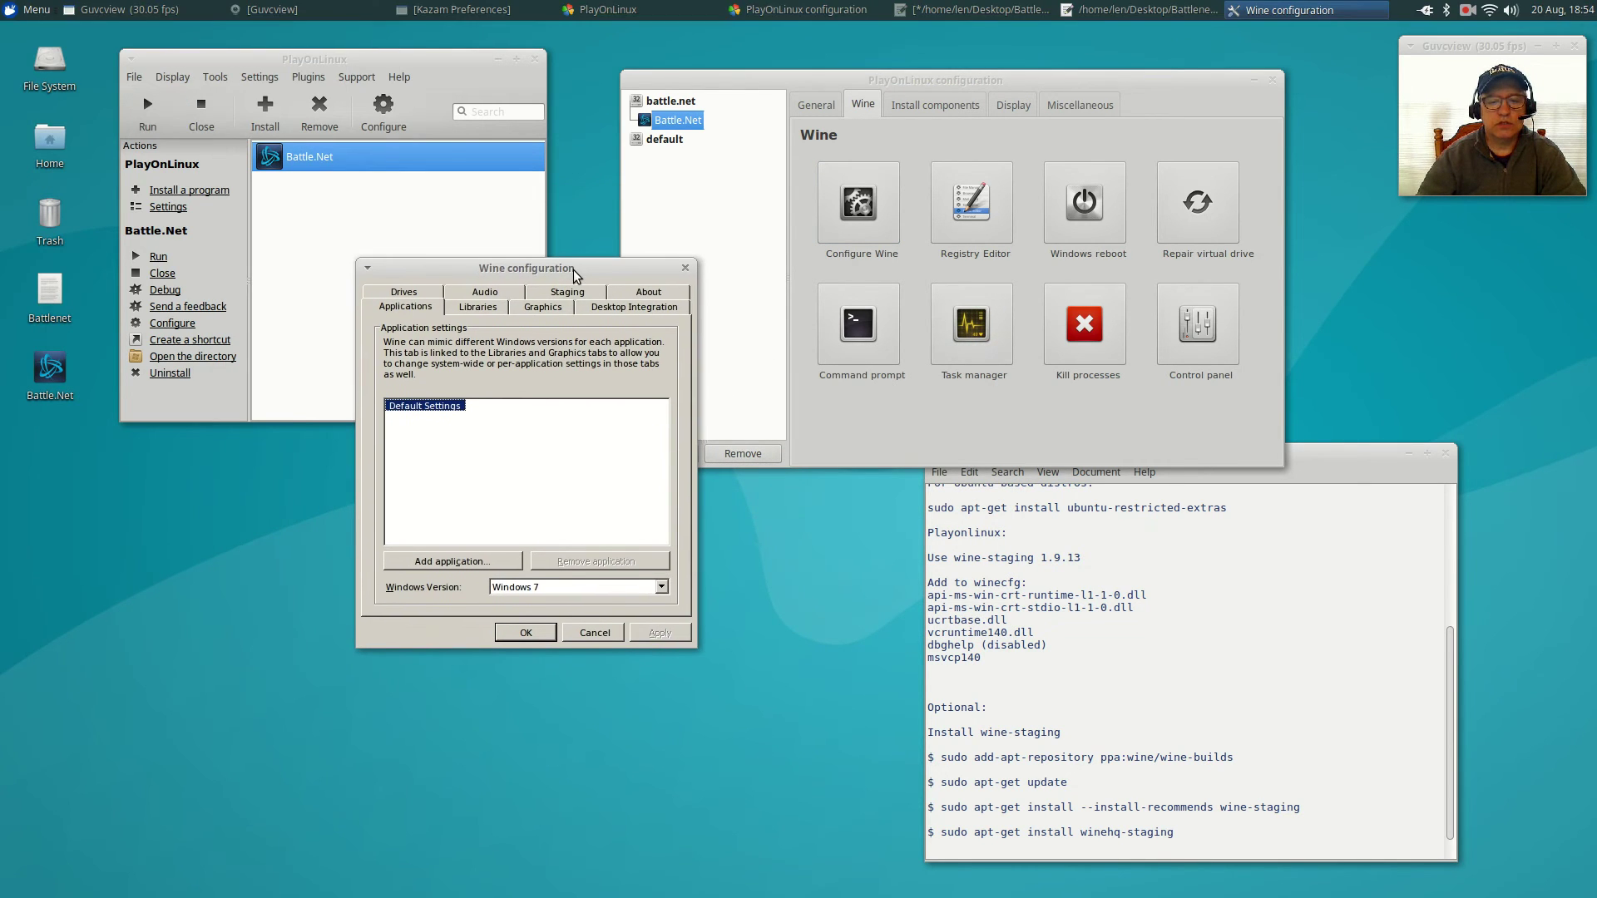
pyautogui.click(661, 587)
pyautogui.click(561, 645)
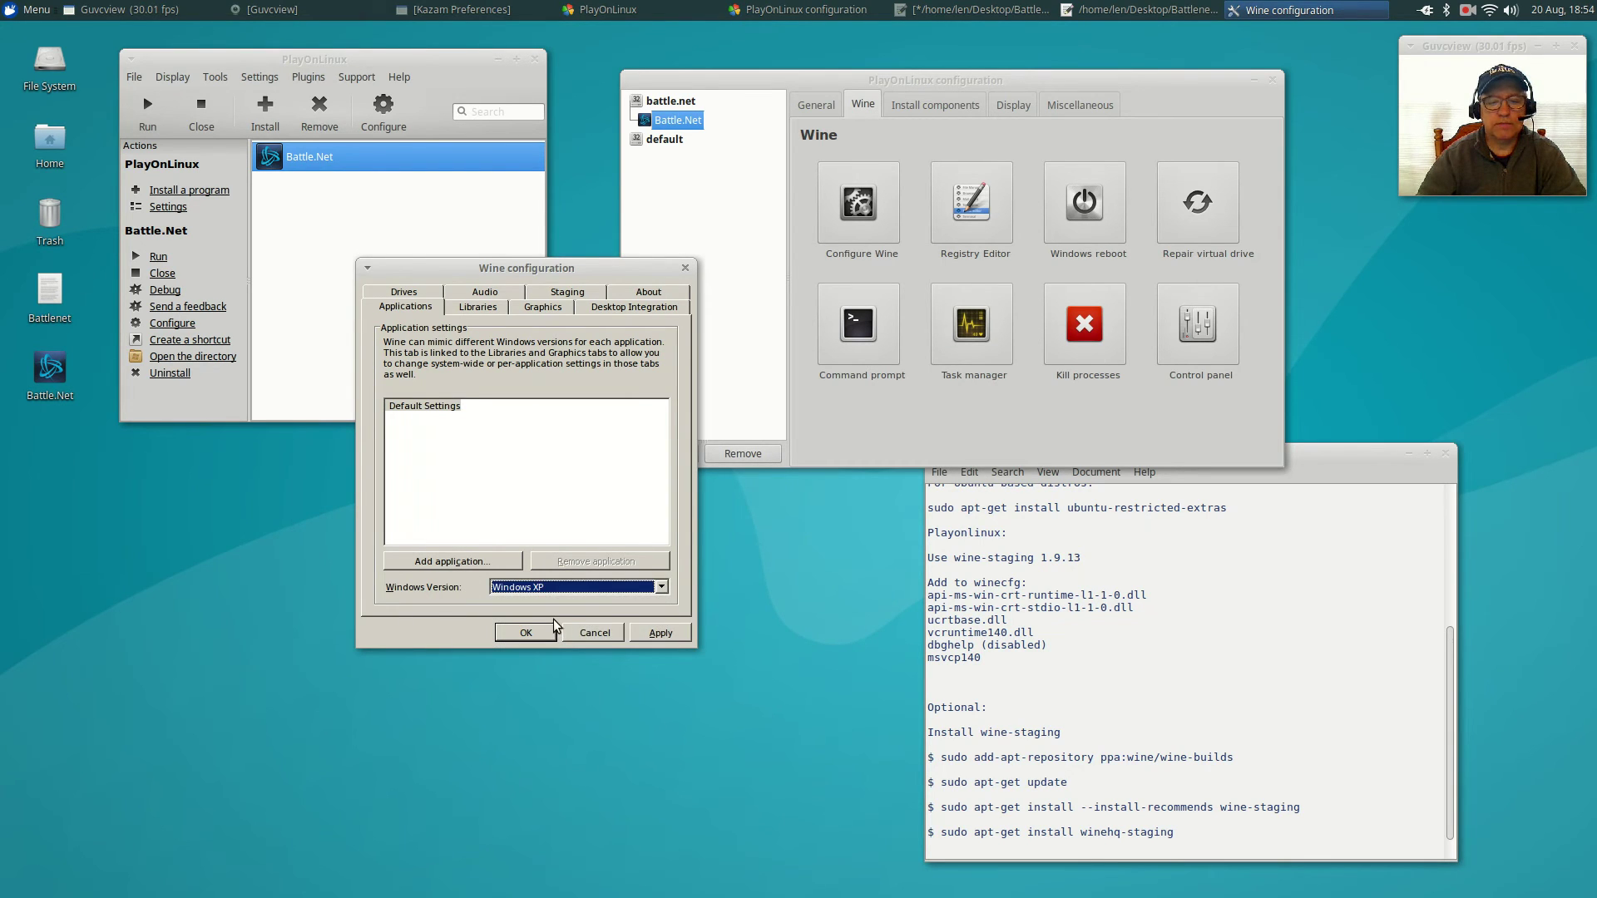
pyautogui.click(476, 308)
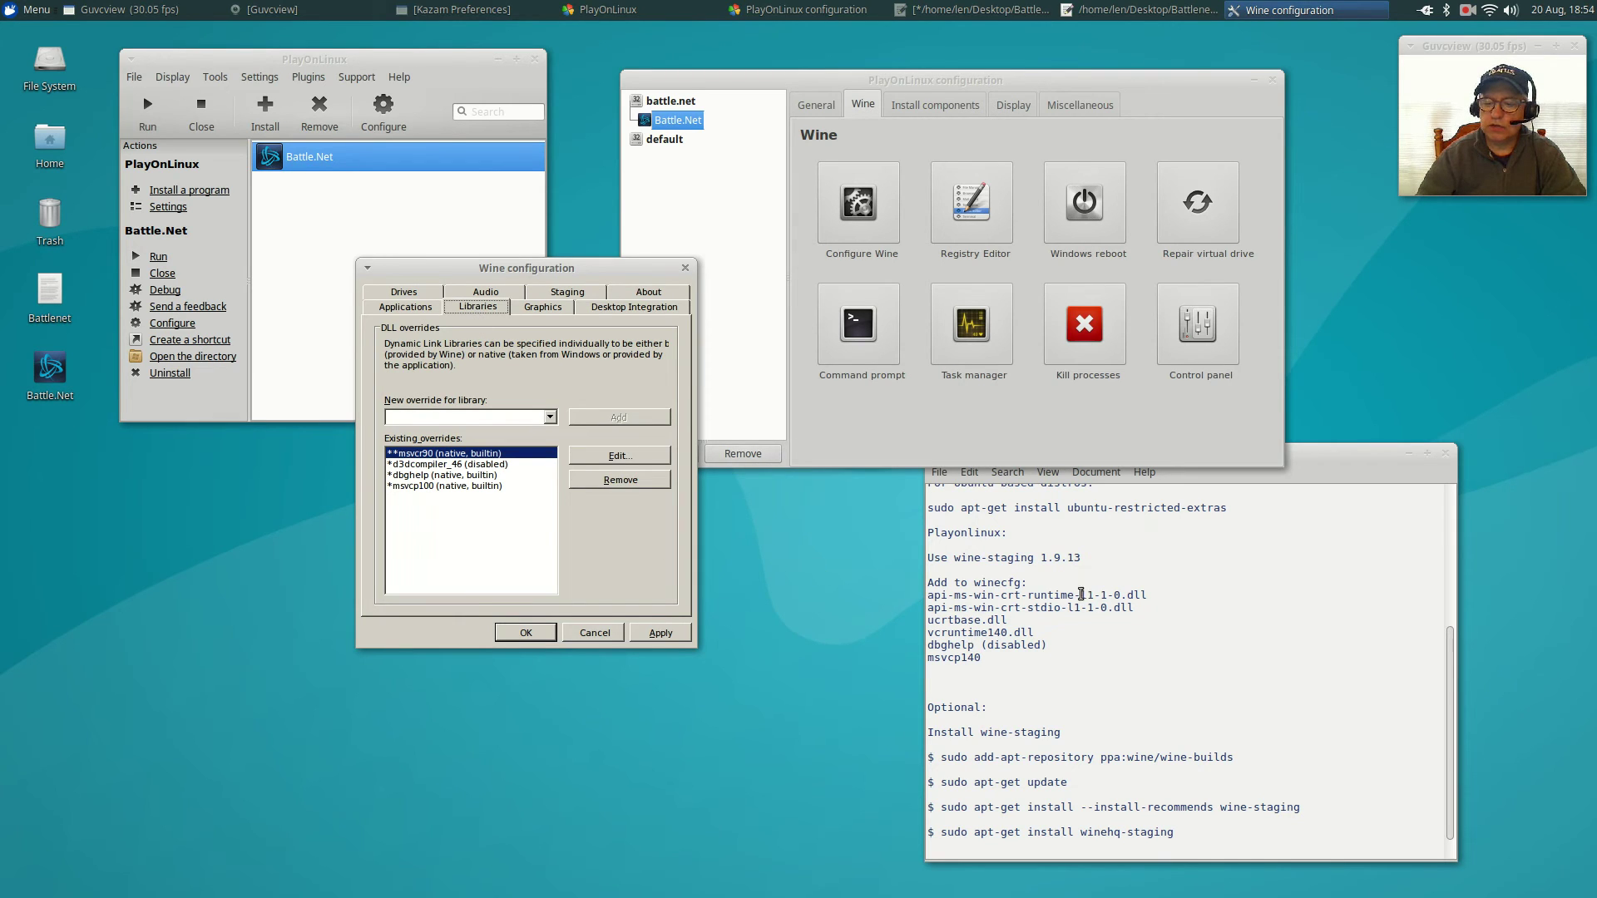
# Add overrides for api-ms-win-crt-runtime-l1-1-0 and api-ms-win-crt-stdio-l1-1-0, copied from the notes.
pyautogui.moveTo(1349, 453); pyautogui.dragTo(1210, 271)
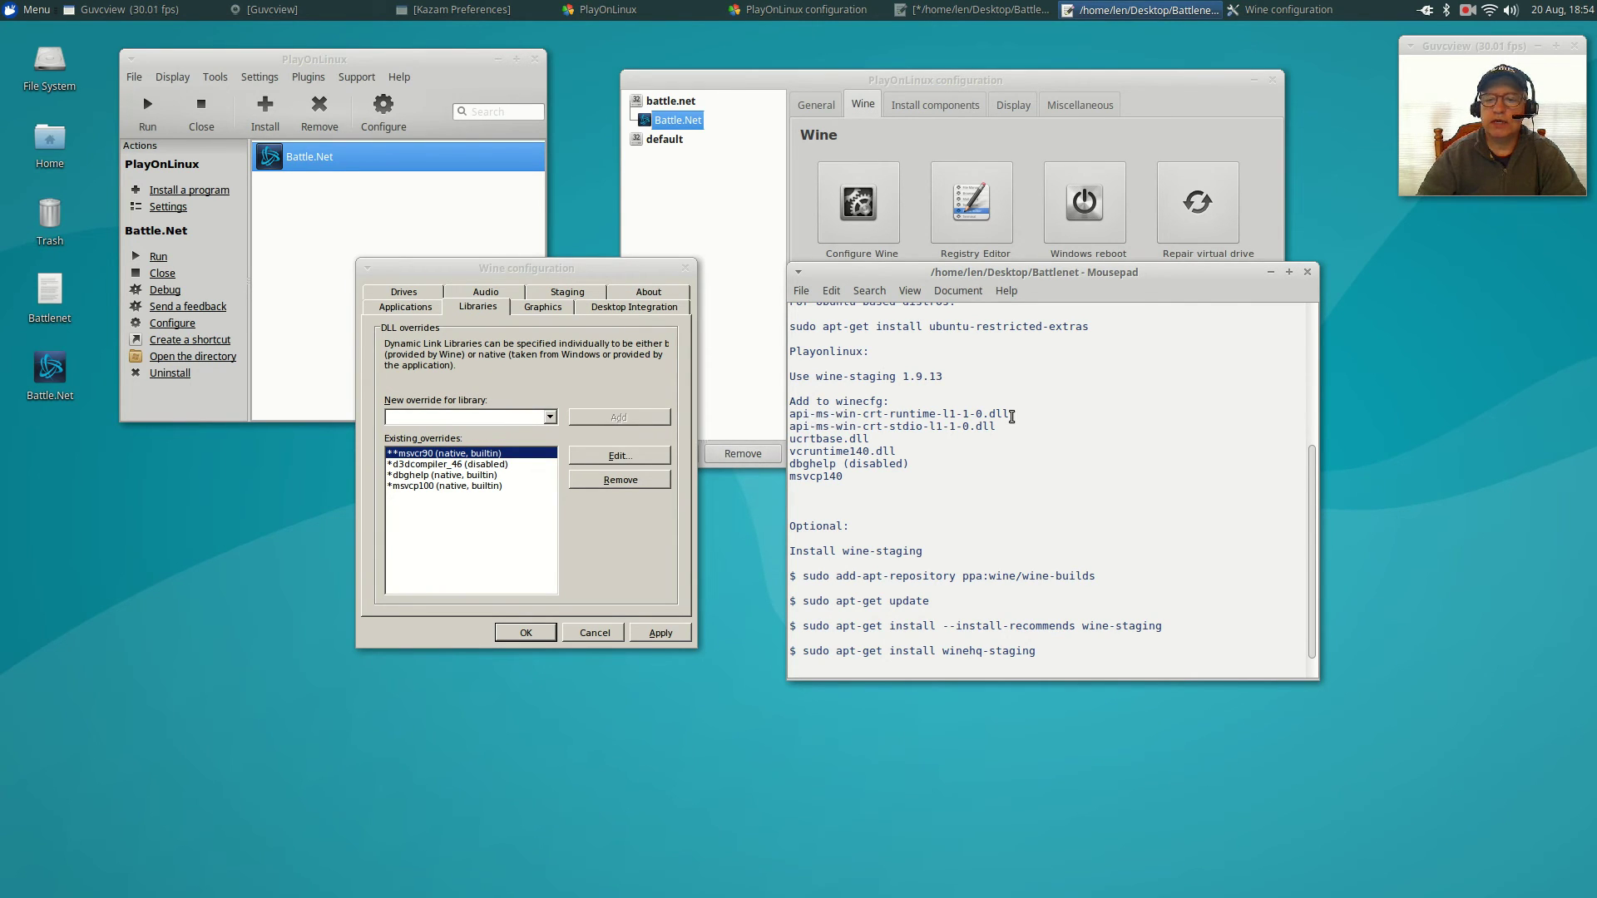
pyautogui.moveTo(1017, 415); pyautogui.dragTo(773, 416)
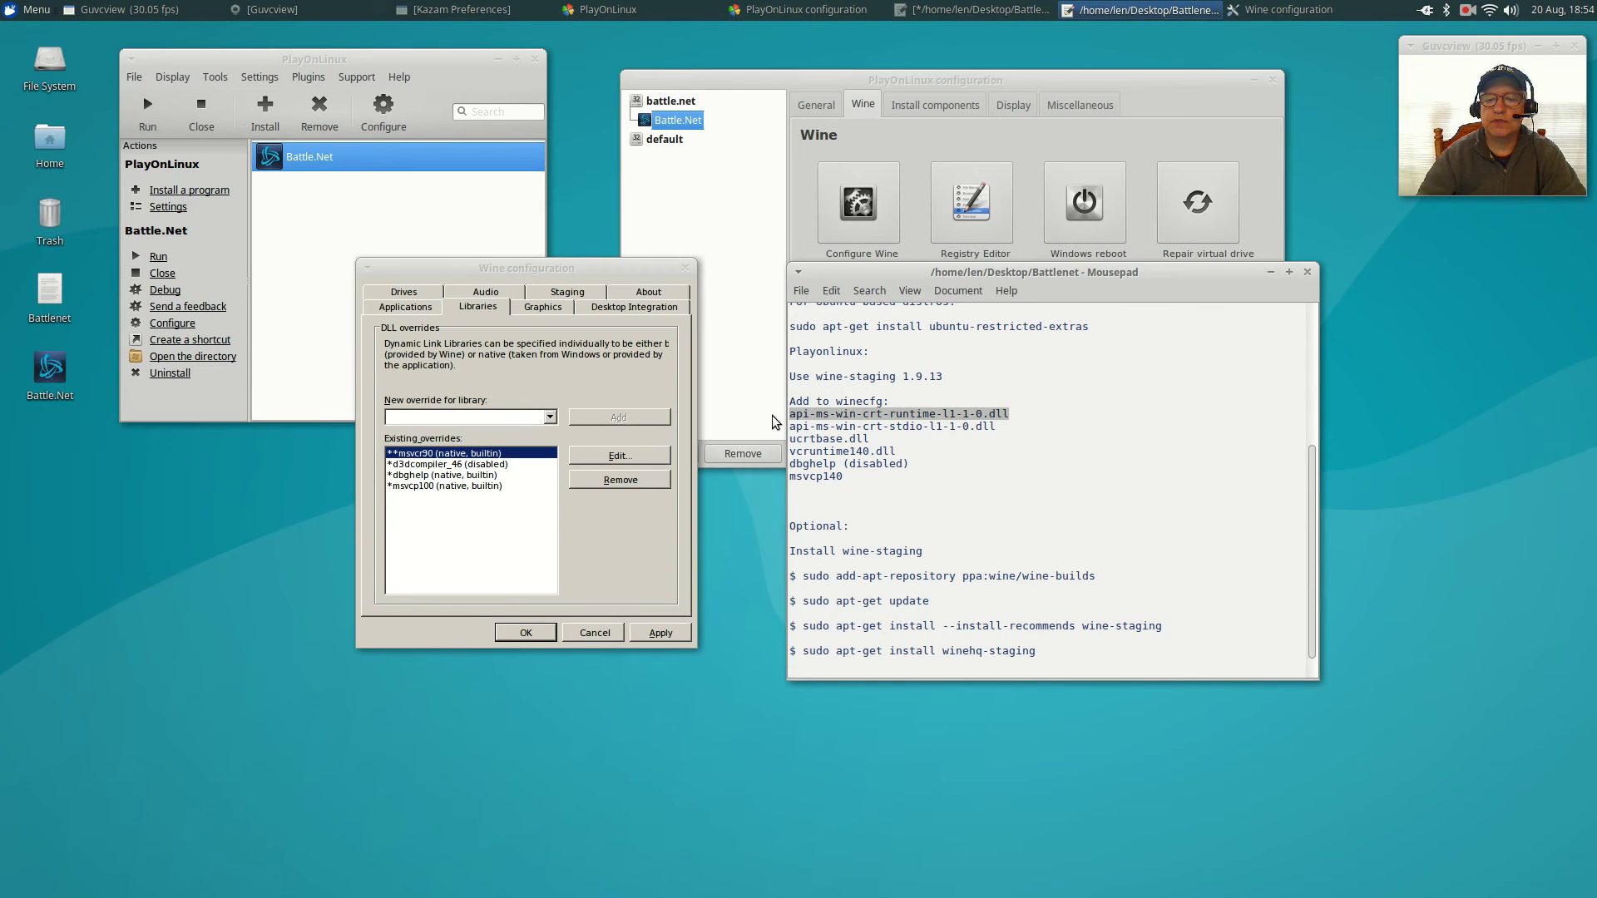
pyautogui.rightClick(811, 415)
pyautogui.click(848, 482)
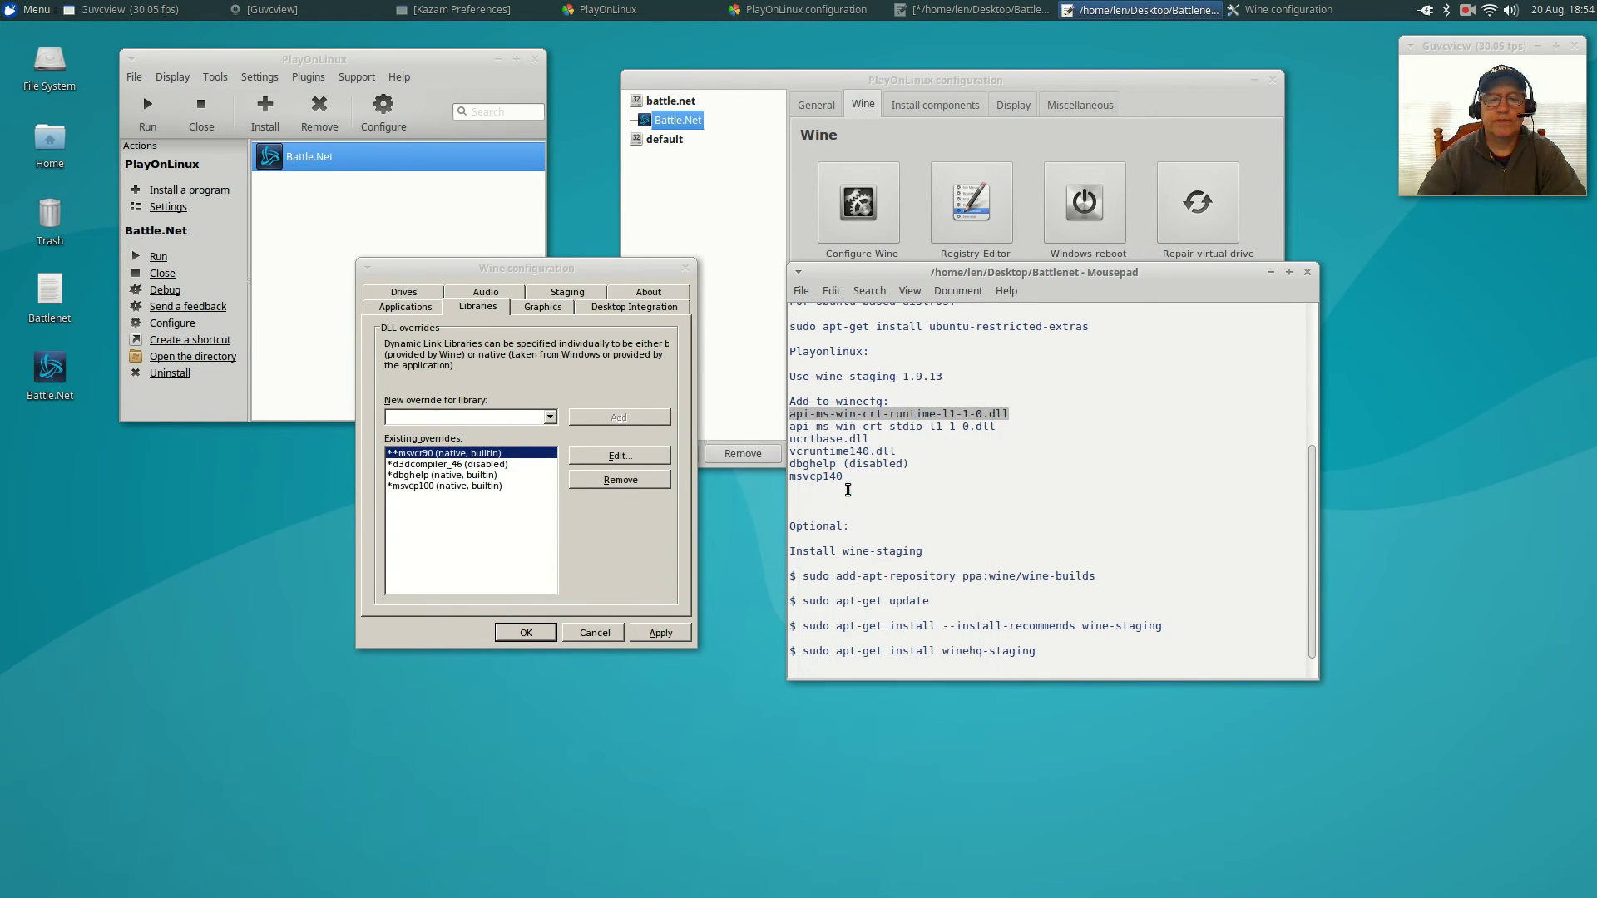
pyautogui.click(415, 417)
pyautogui.rightClick(414, 417)
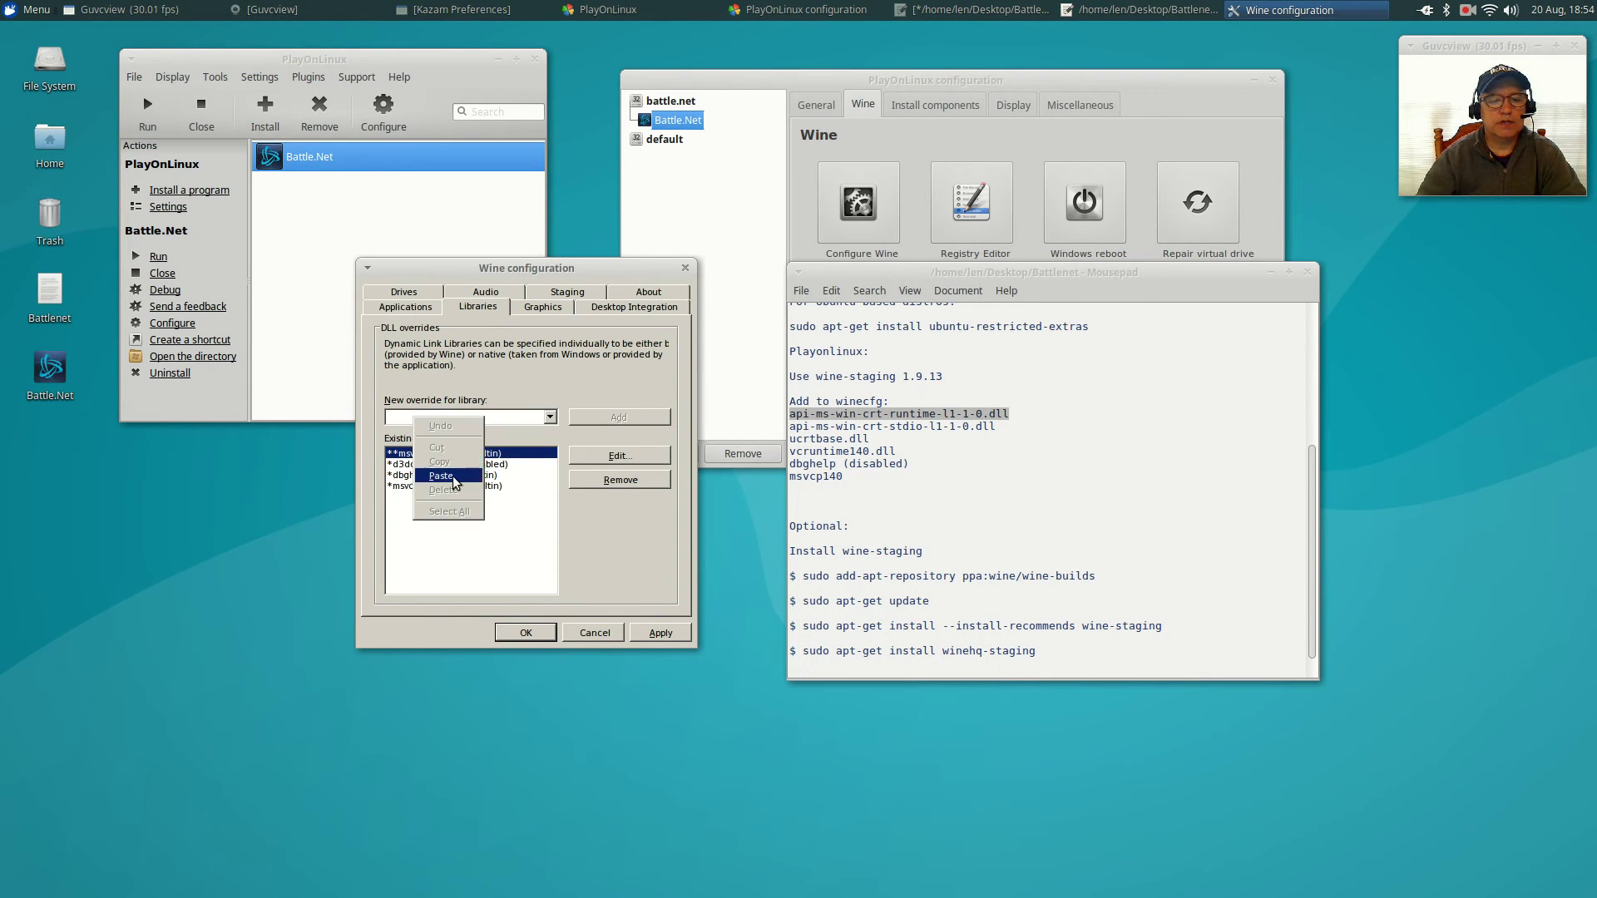
pyautogui.click(453, 476)
pyautogui.click(620, 418)
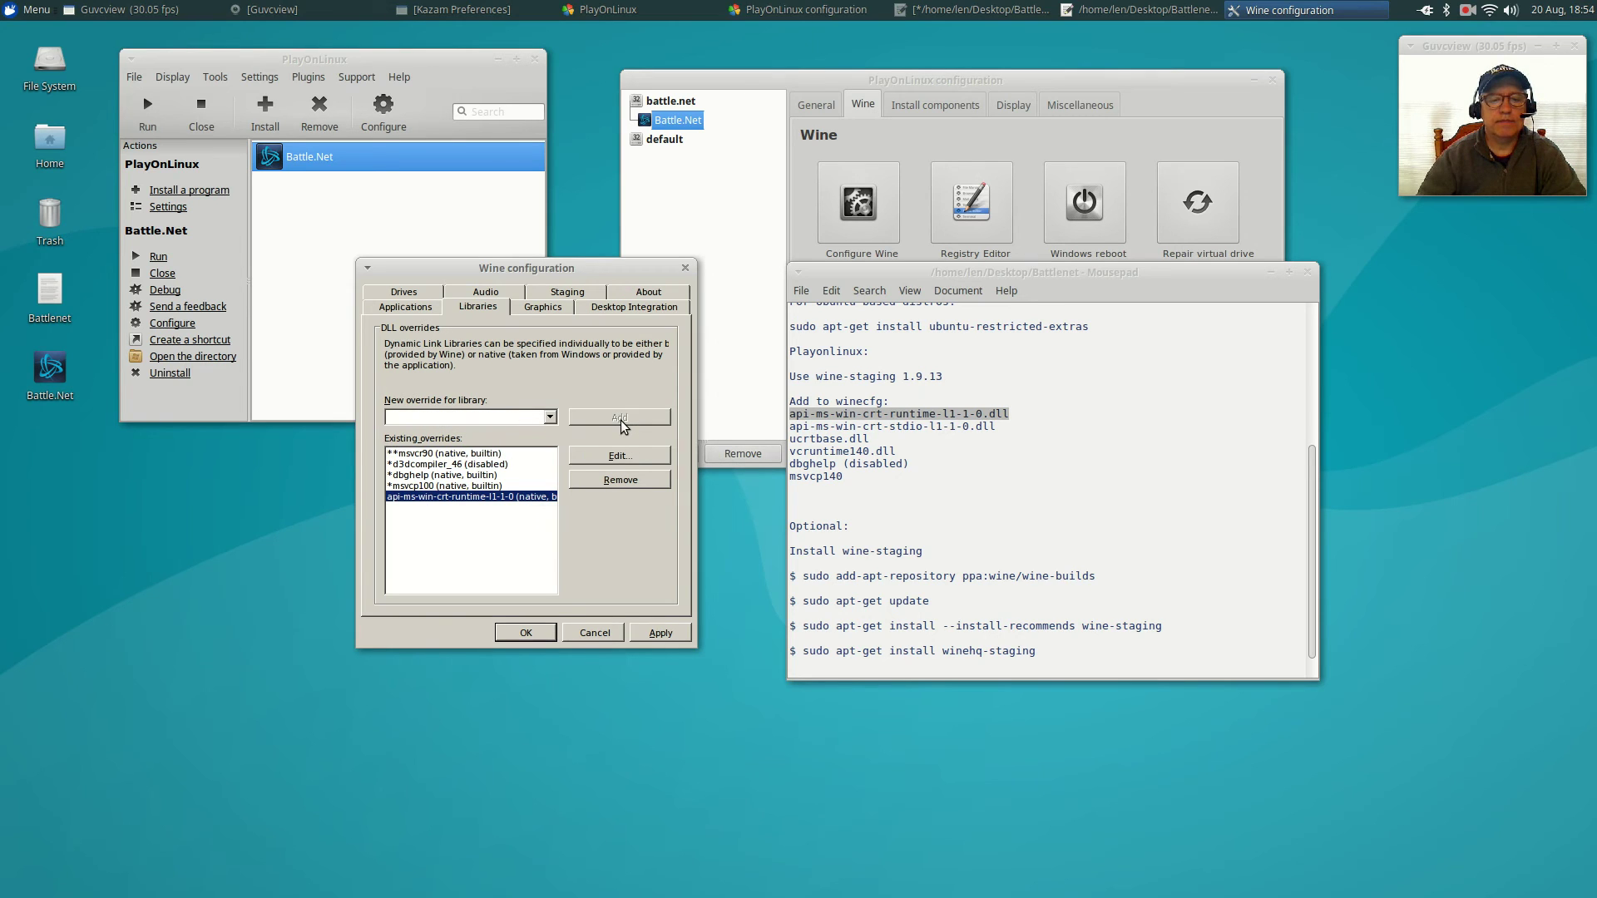
pyautogui.moveTo(996, 425); pyautogui.dragTo(785, 428)
pyautogui.rightClick(797, 431)
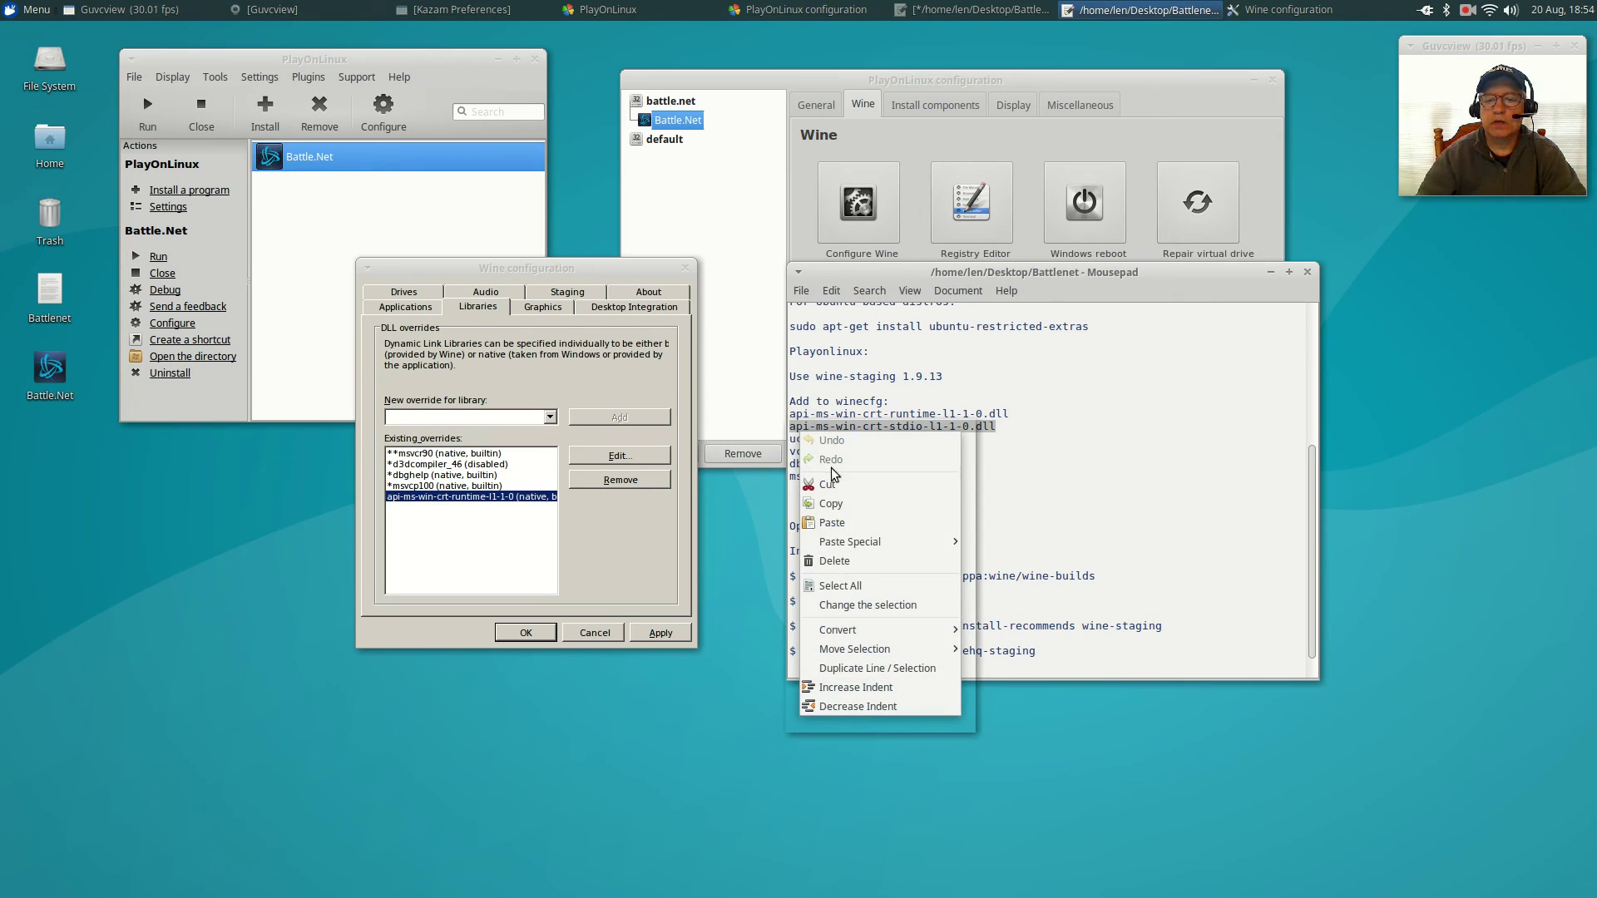
pyautogui.click(830, 504)
pyautogui.rightClick(438, 418)
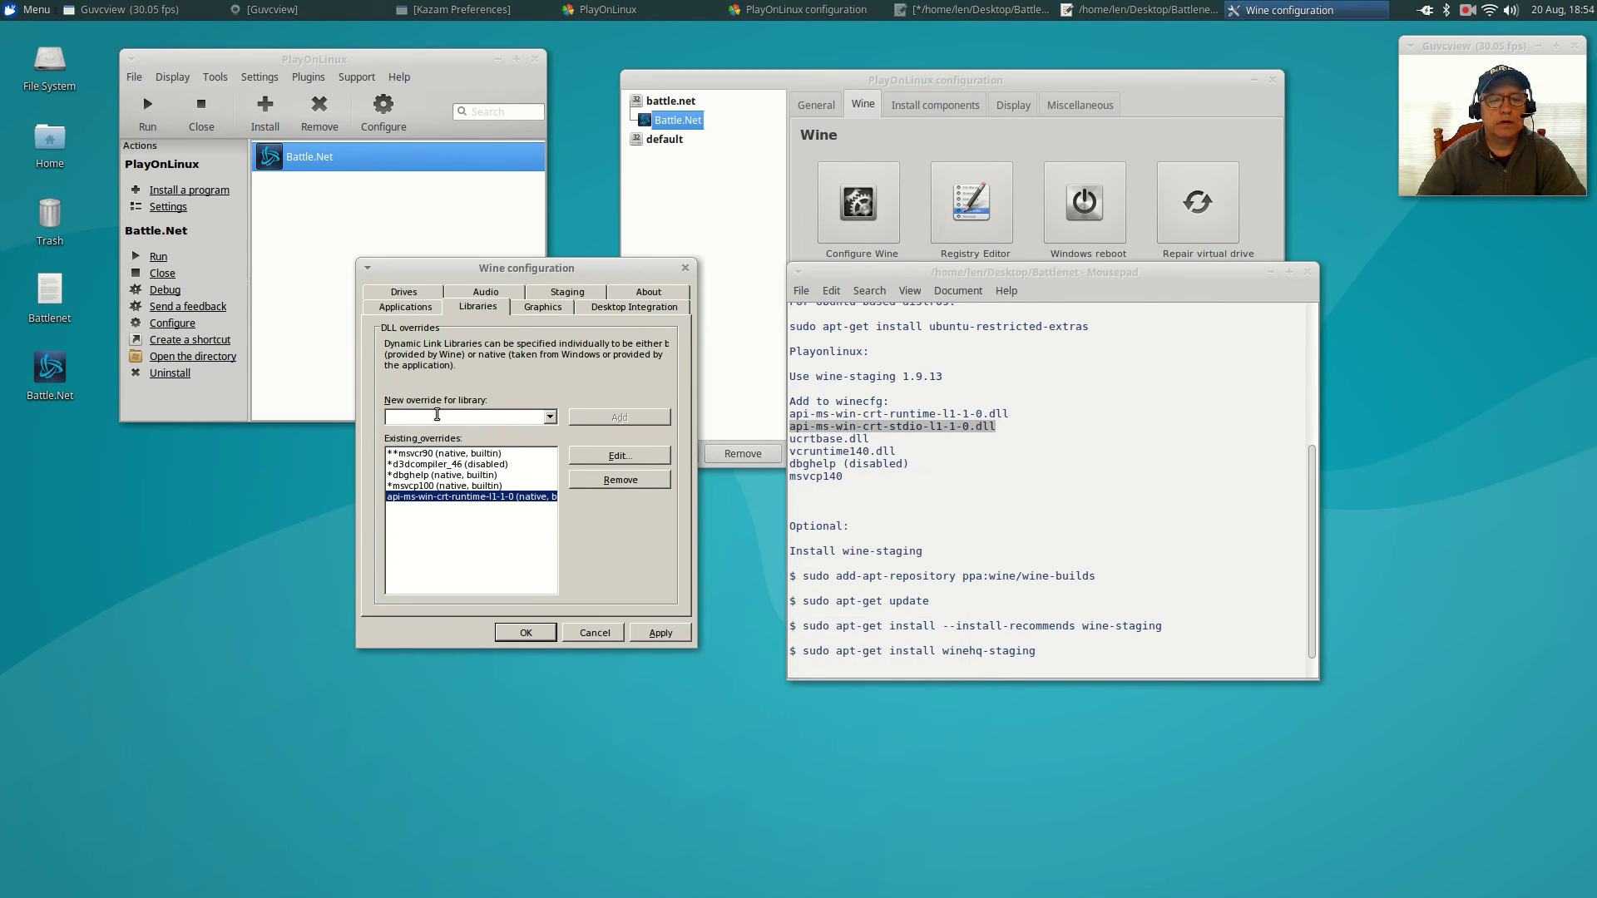
pyautogui.click(469, 476)
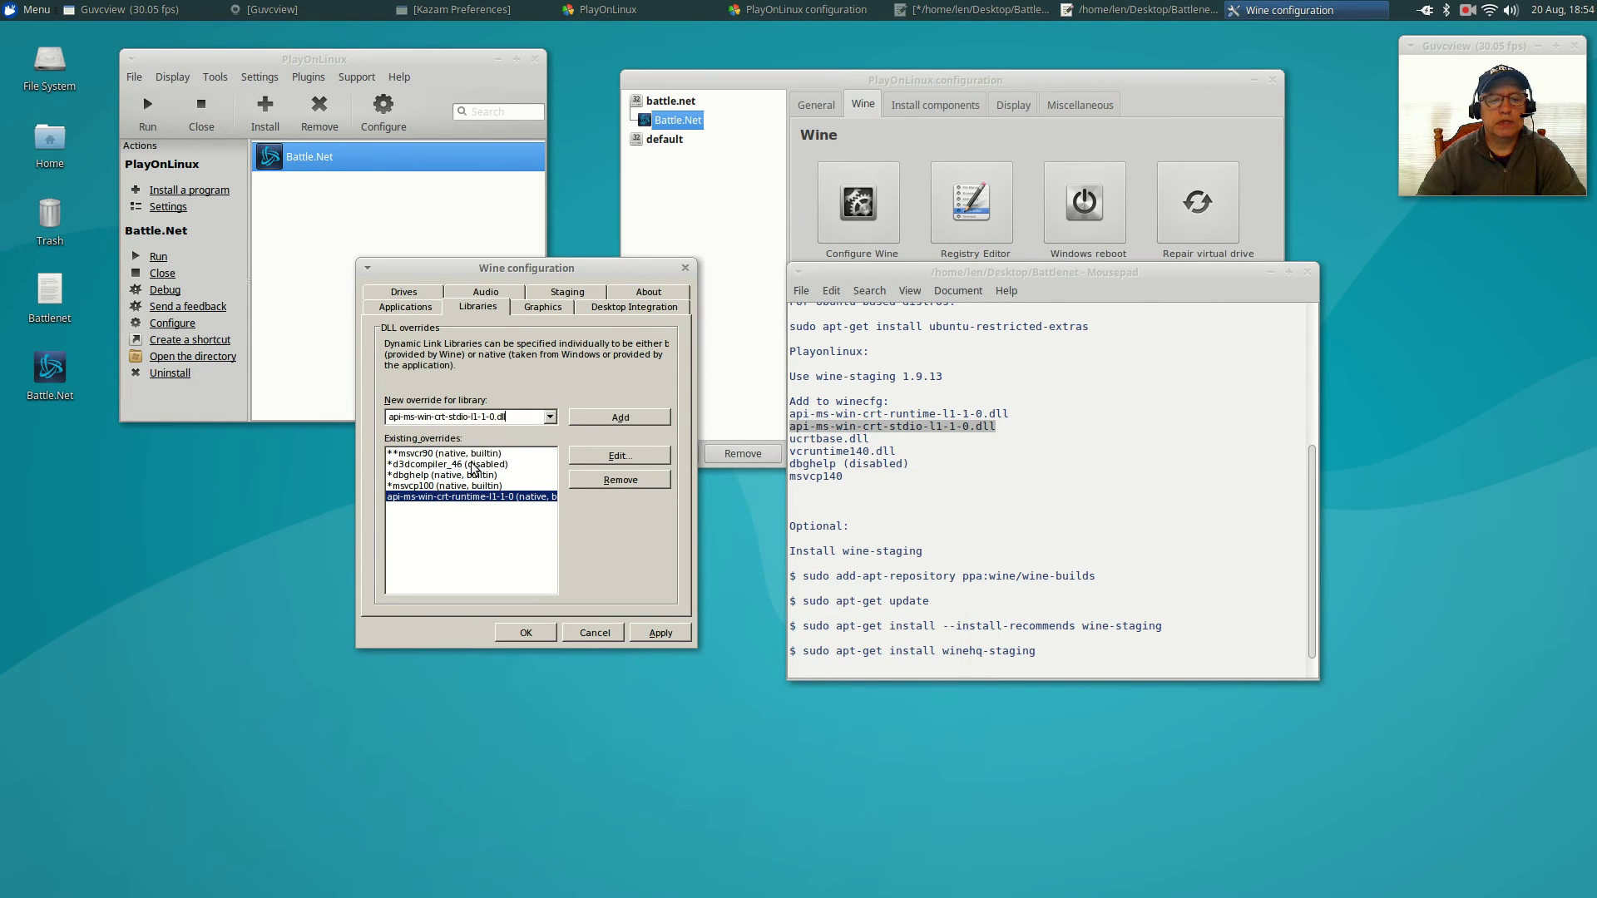
pyautogui.click(621, 414)
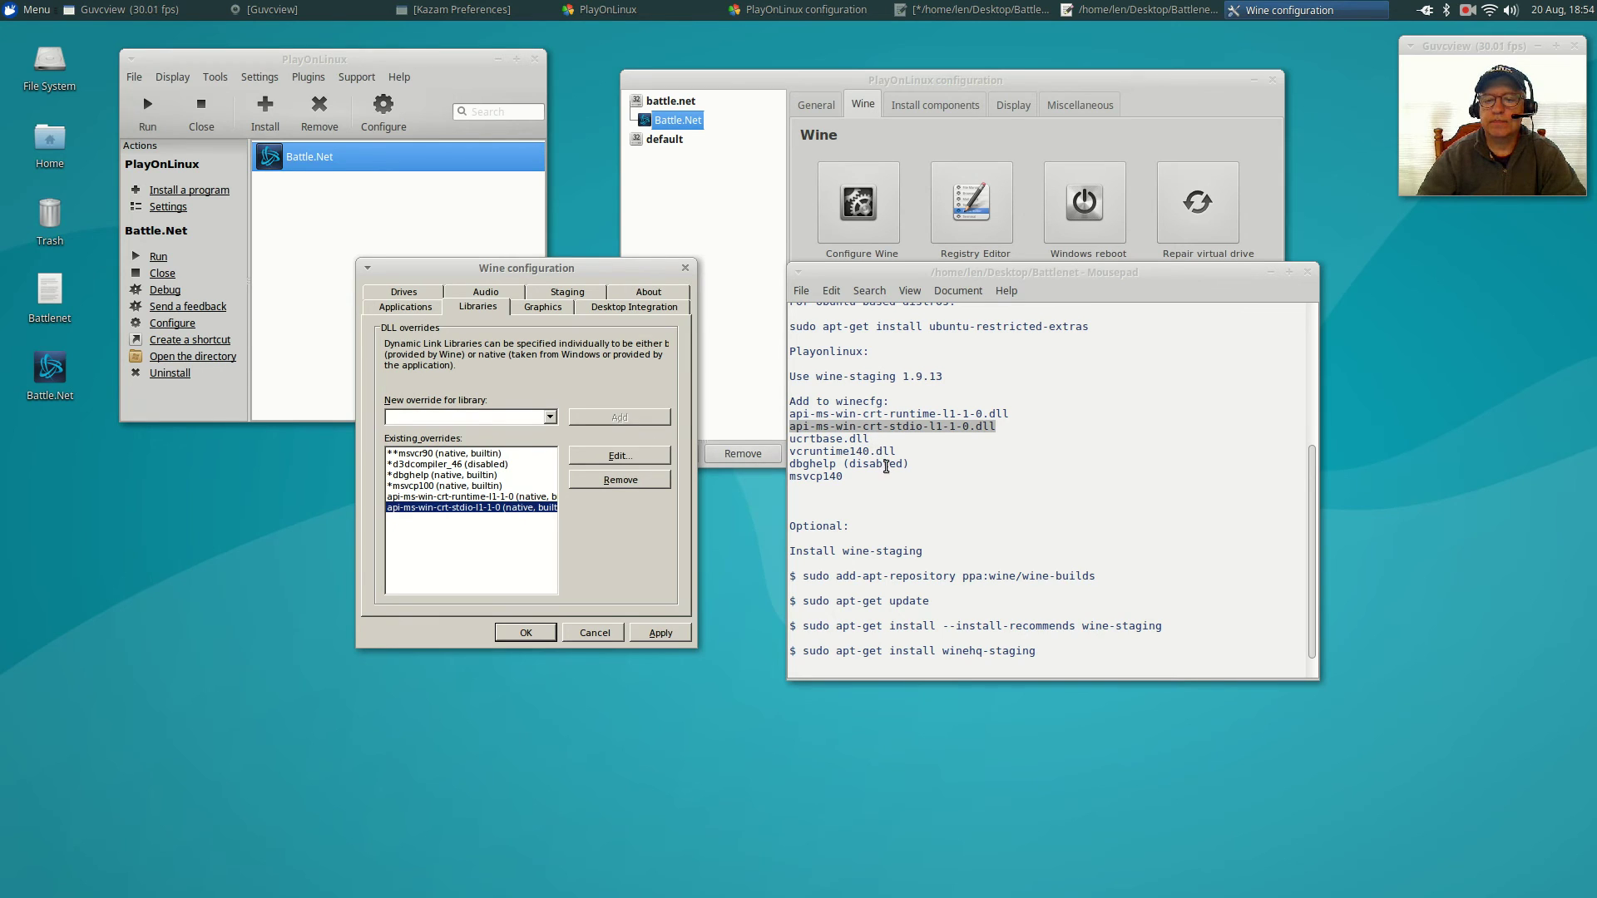
# Add overrides for ucrtbase and vcruntime140, copied from the notes.
pyautogui.moveTo(869, 439); pyautogui.dragTo(770, 434)
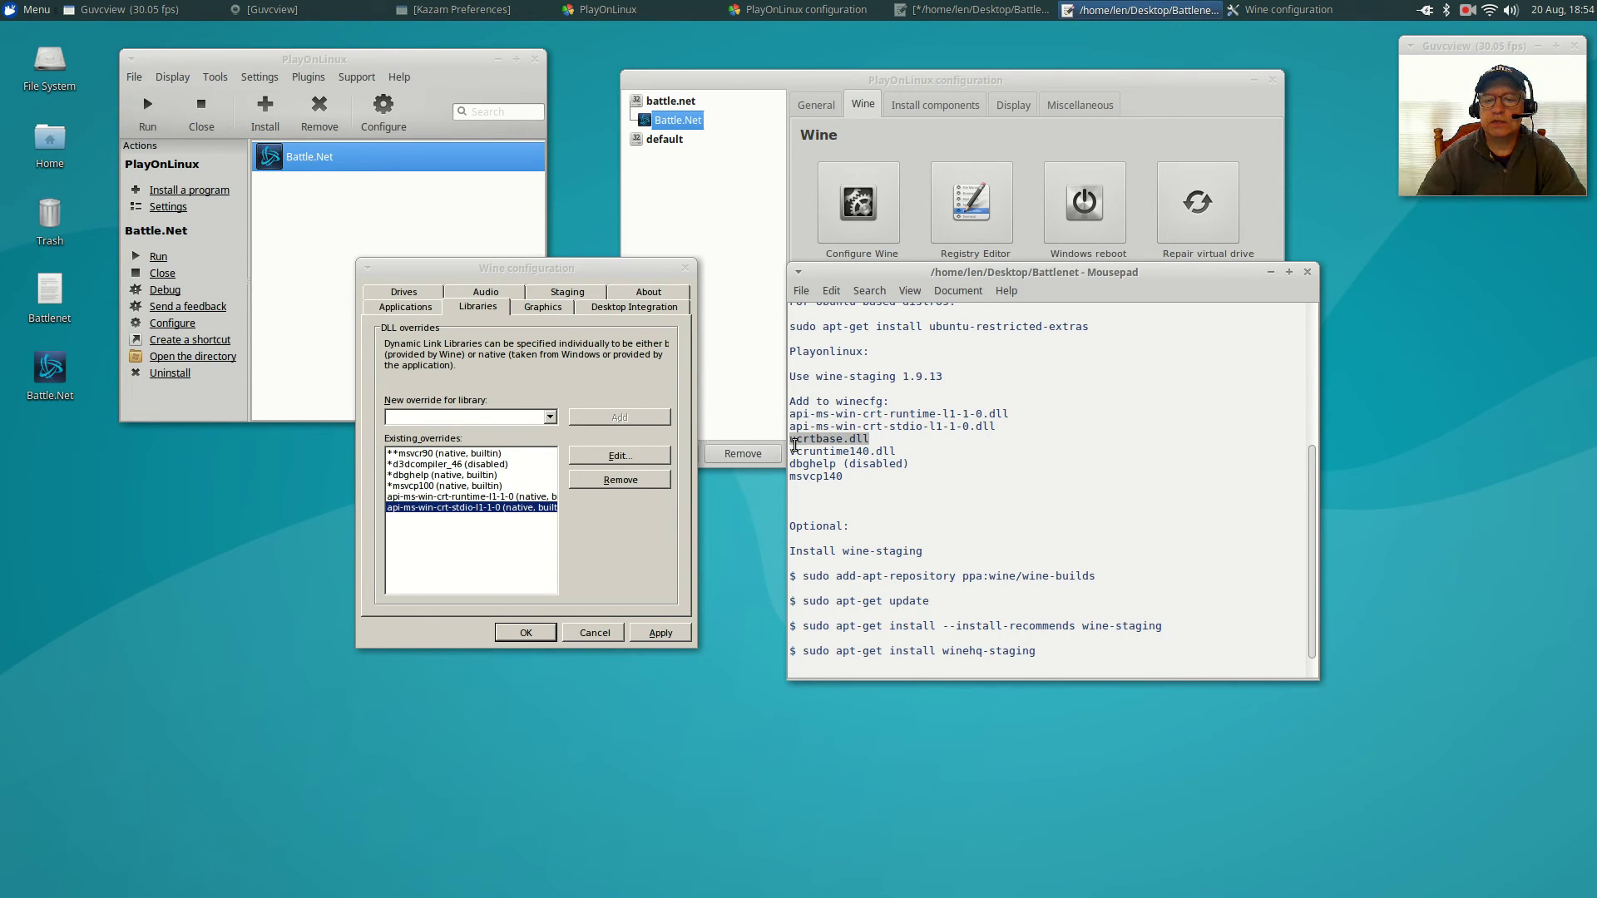
pyautogui.rightClick(797, 439)
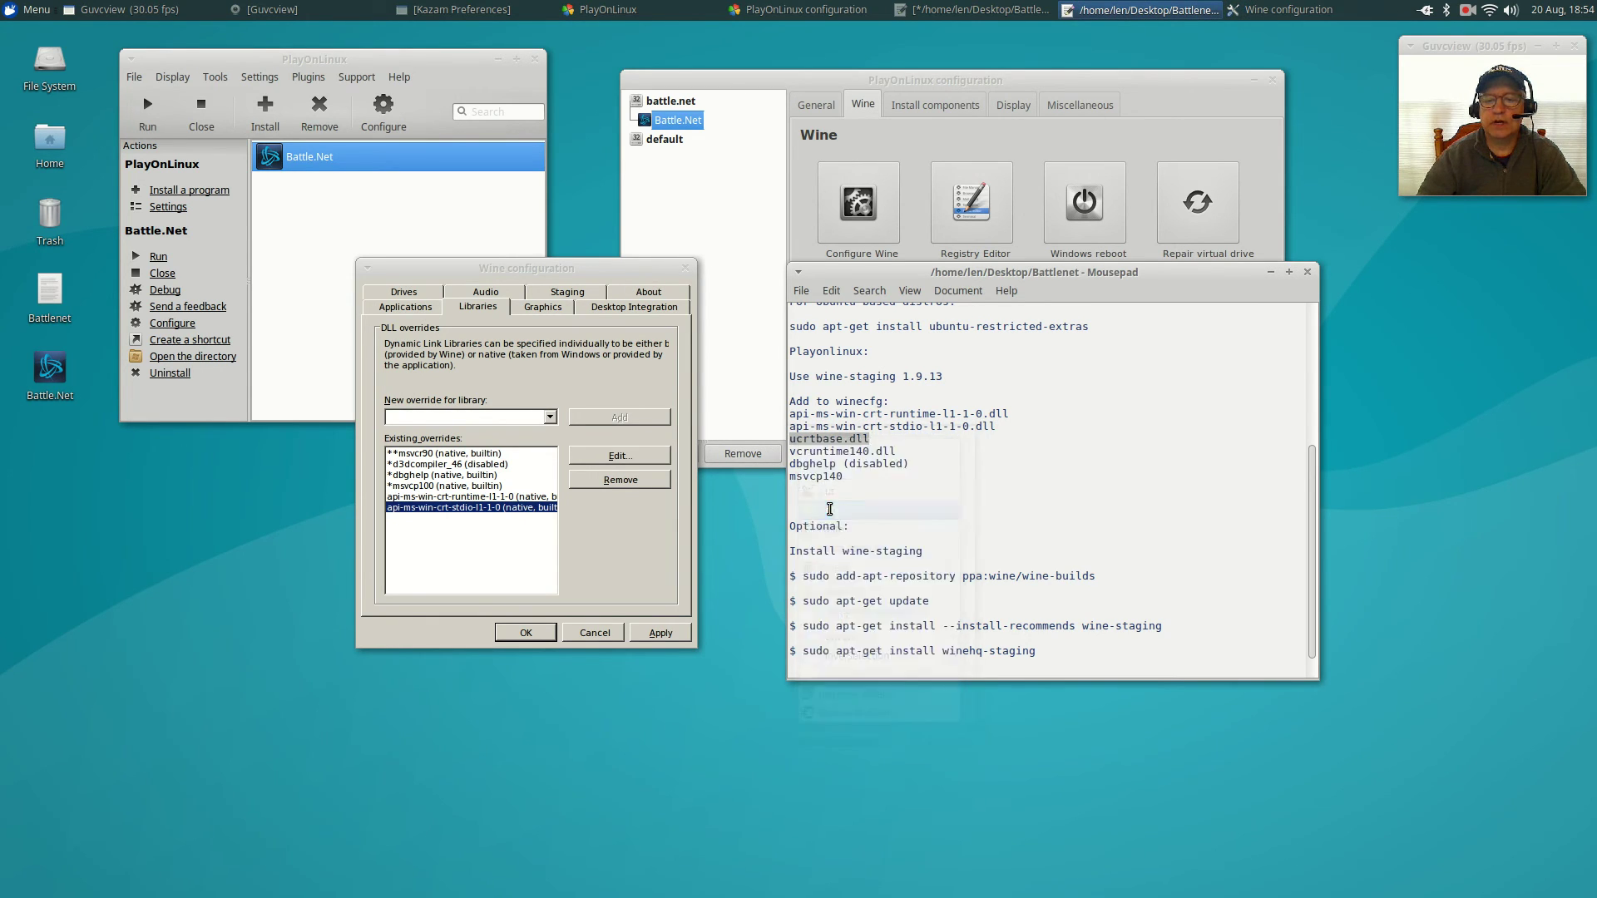
pyautogui.click(436, 417)
pyautogui.rightClick(436, 417)
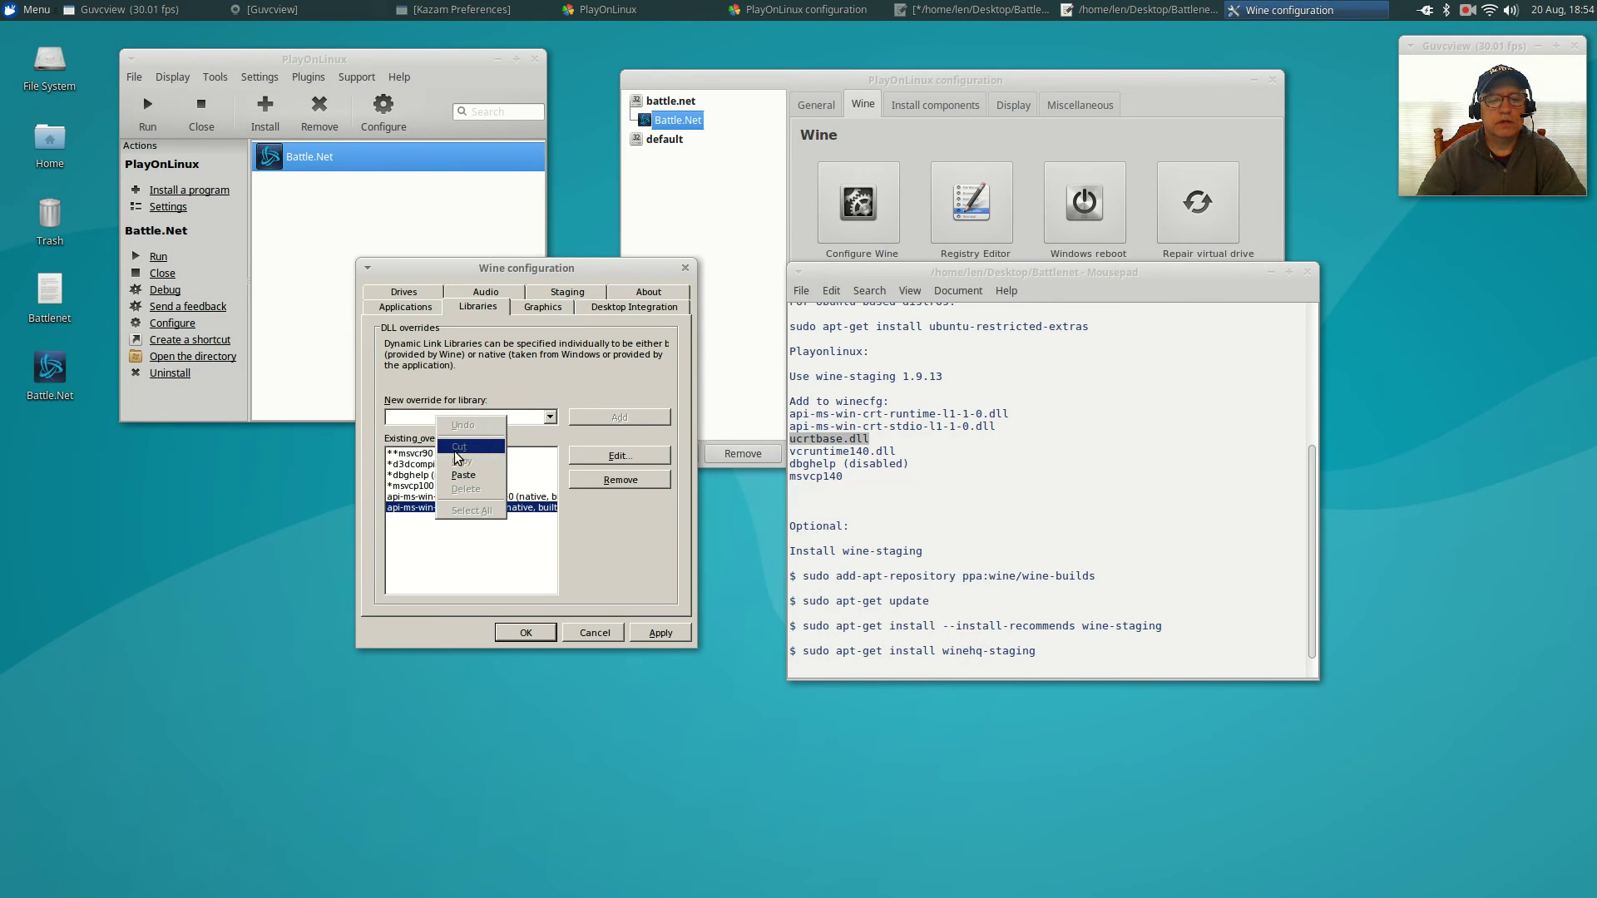
pyautogui.click(457, 473)
pyautogui.click(615, 420)
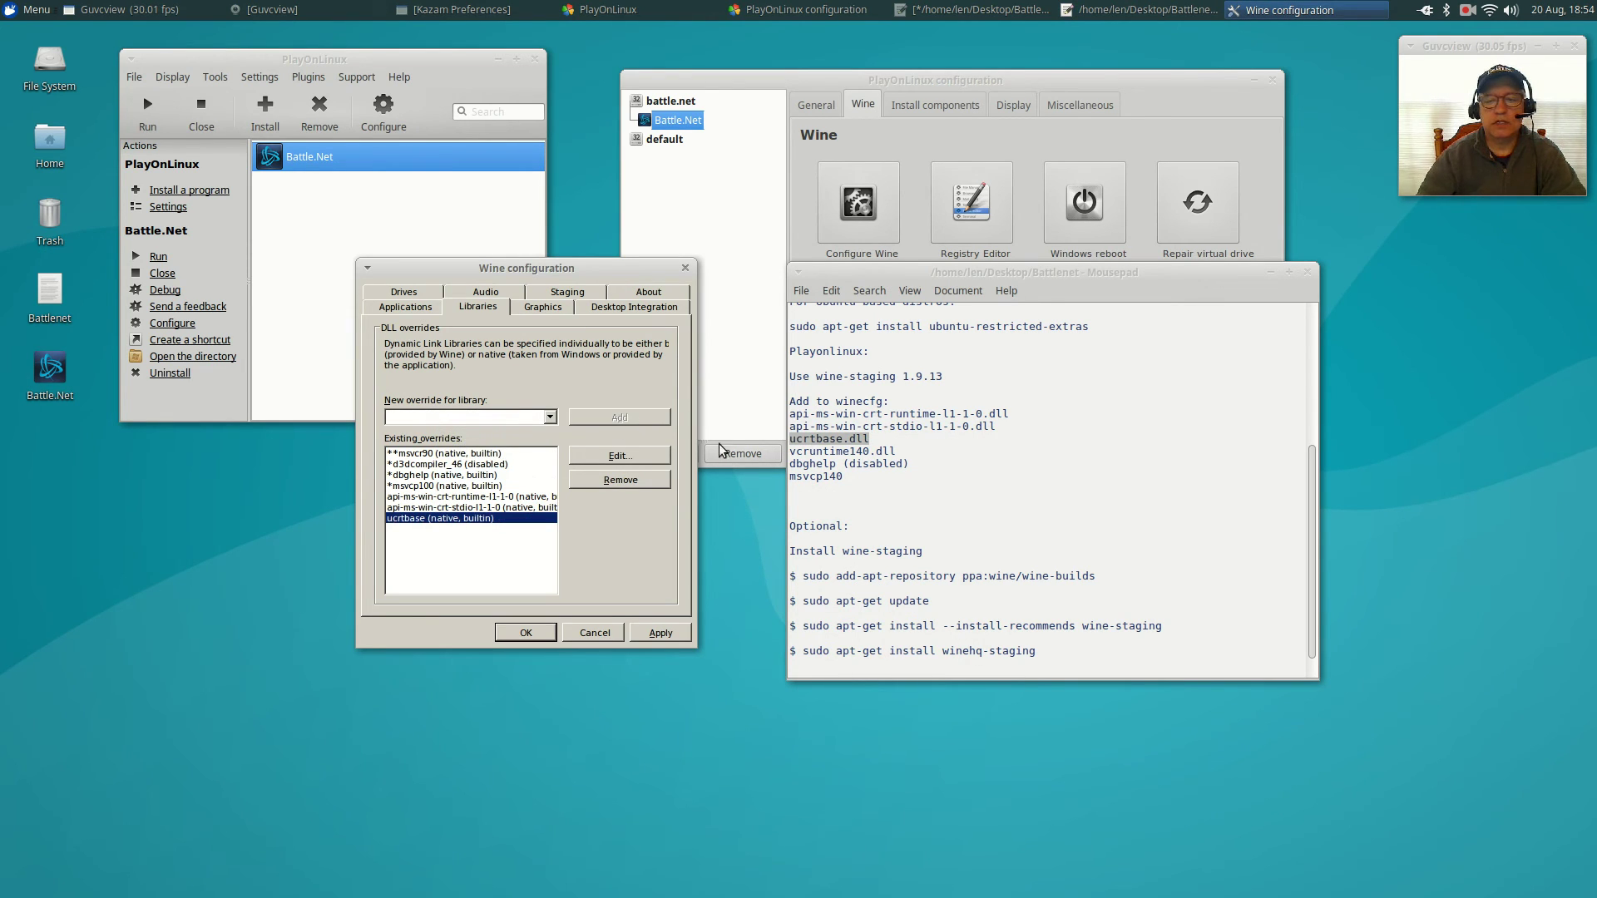
pyautogui.moveTo(900, 450); pyautogui.dragTo(786, 449)
pyautogui.rightClick(827, 458)
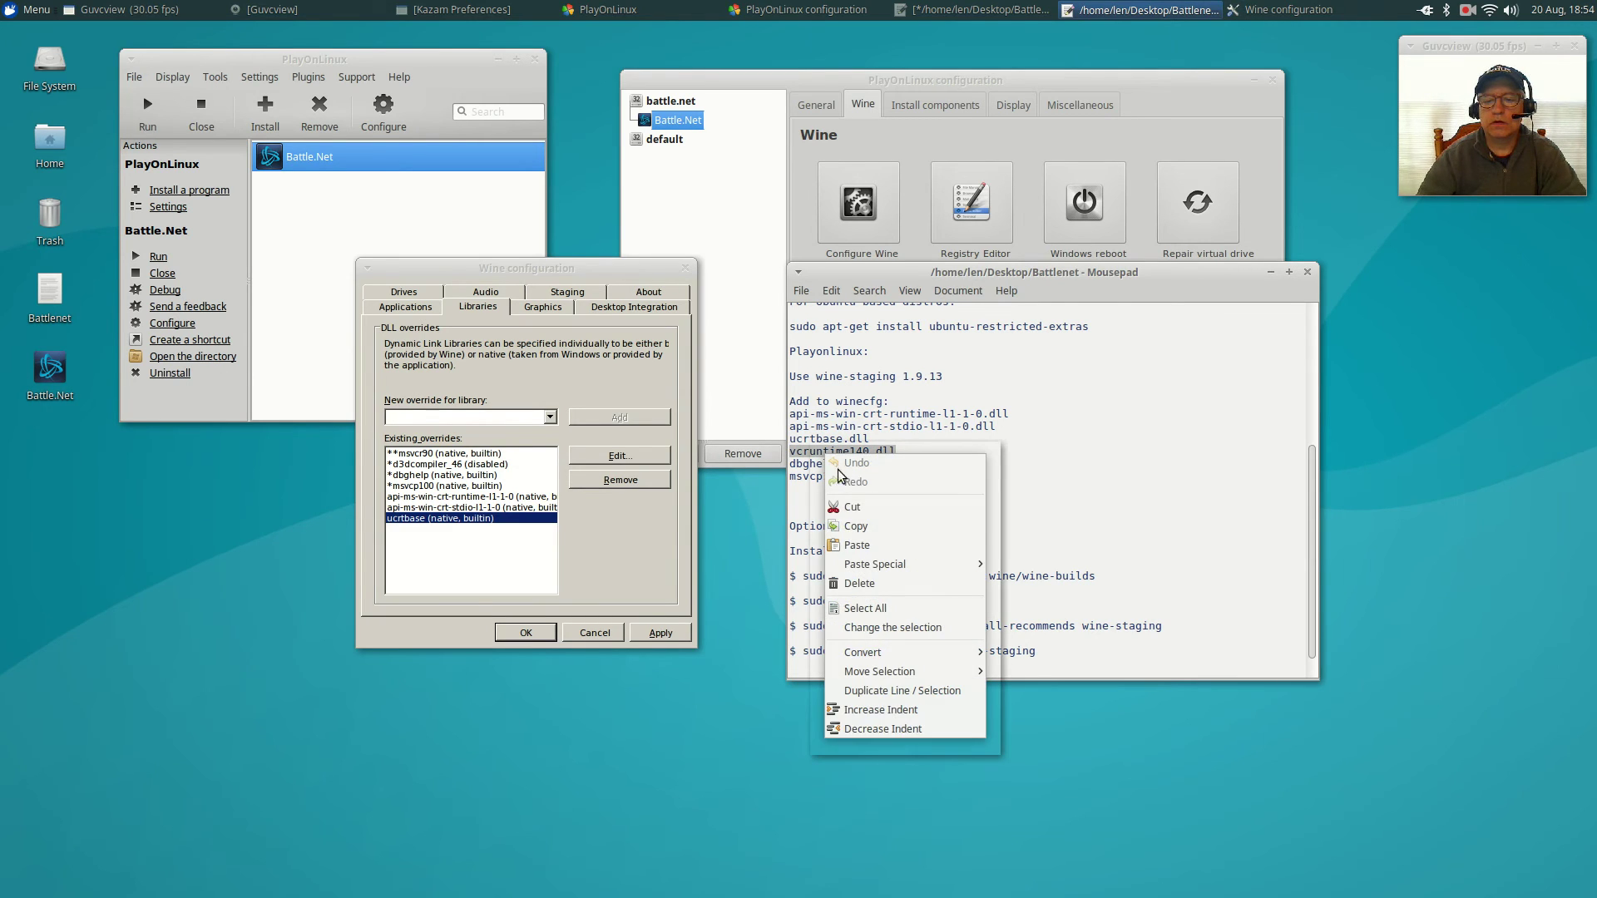
pyautogui.click(853, 520)
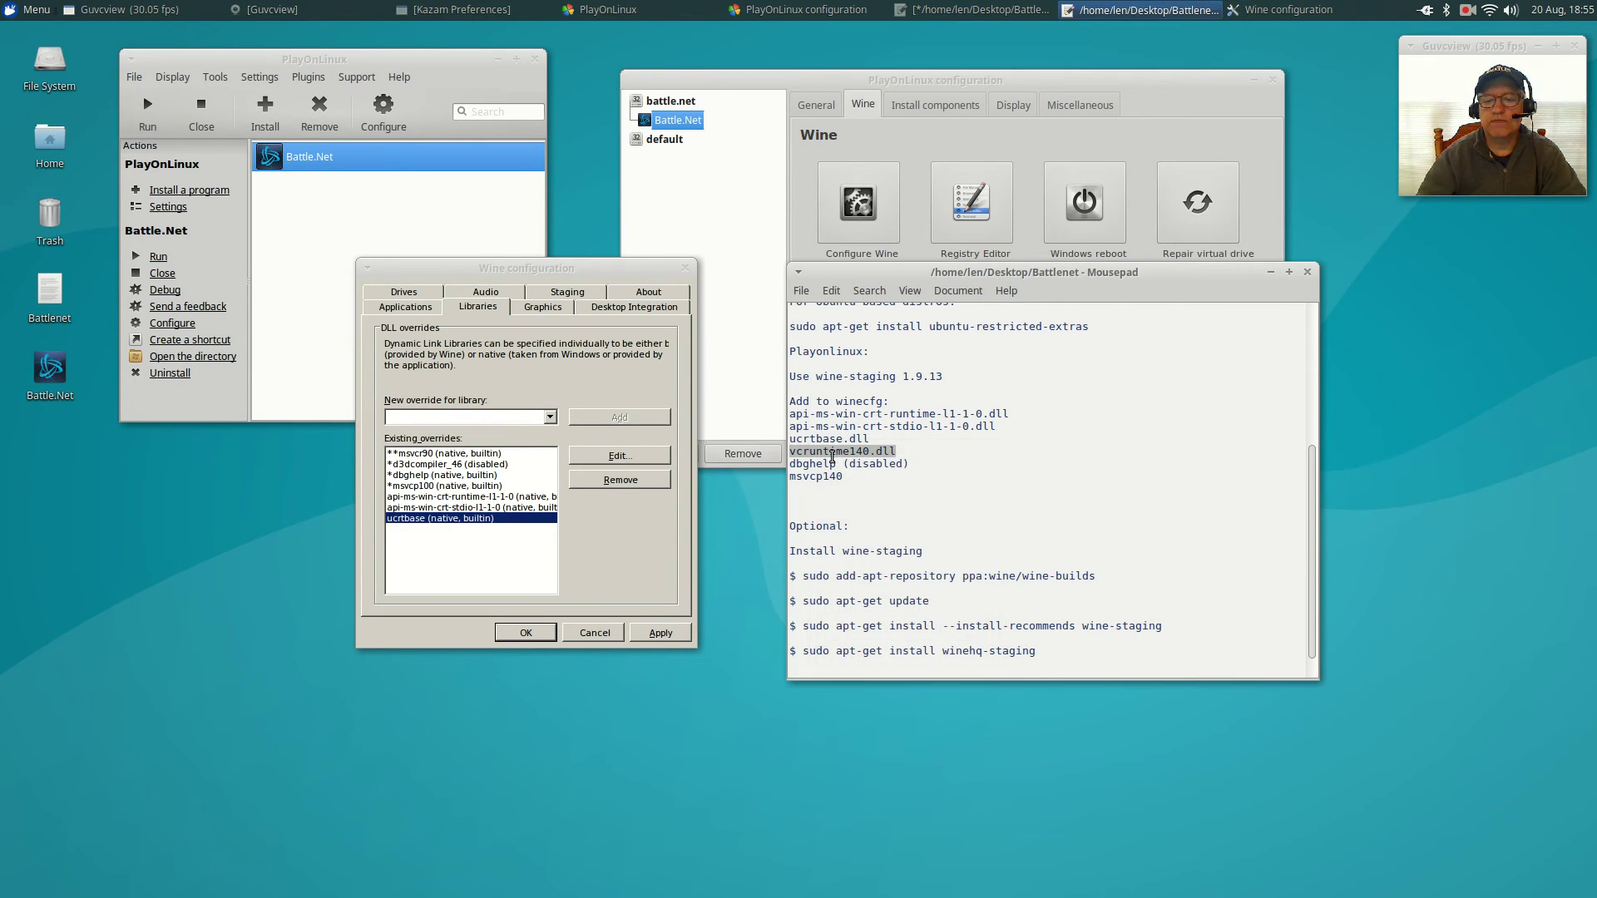
pyautogui.rightClick(398, 421)
pyautogui.click(429, 479)
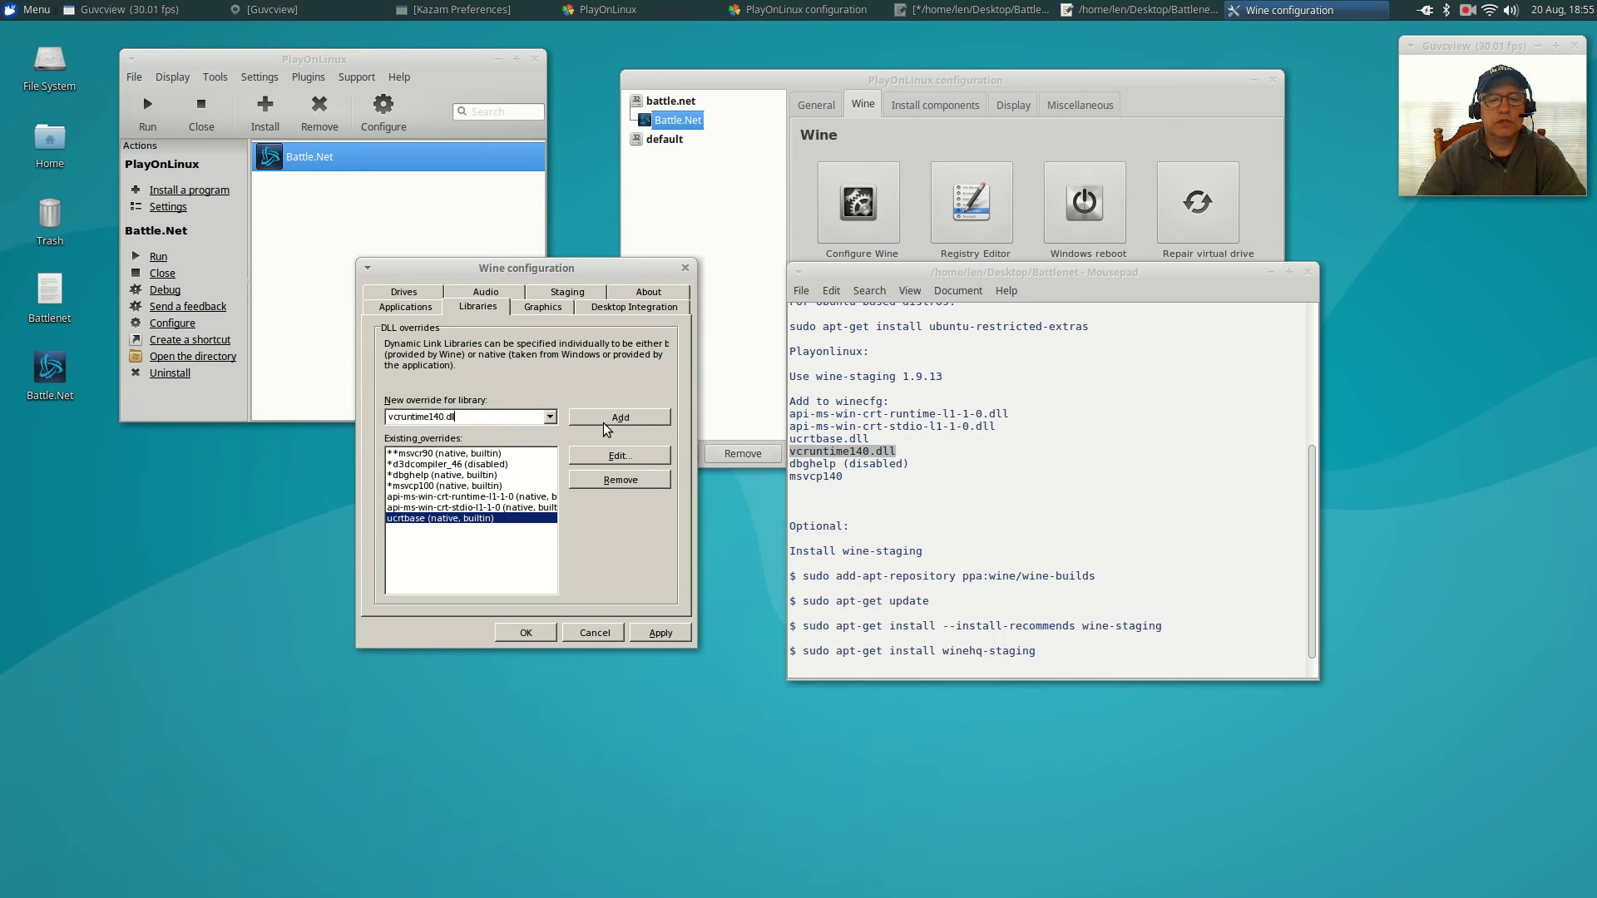
pyautogui.click(614, 417)
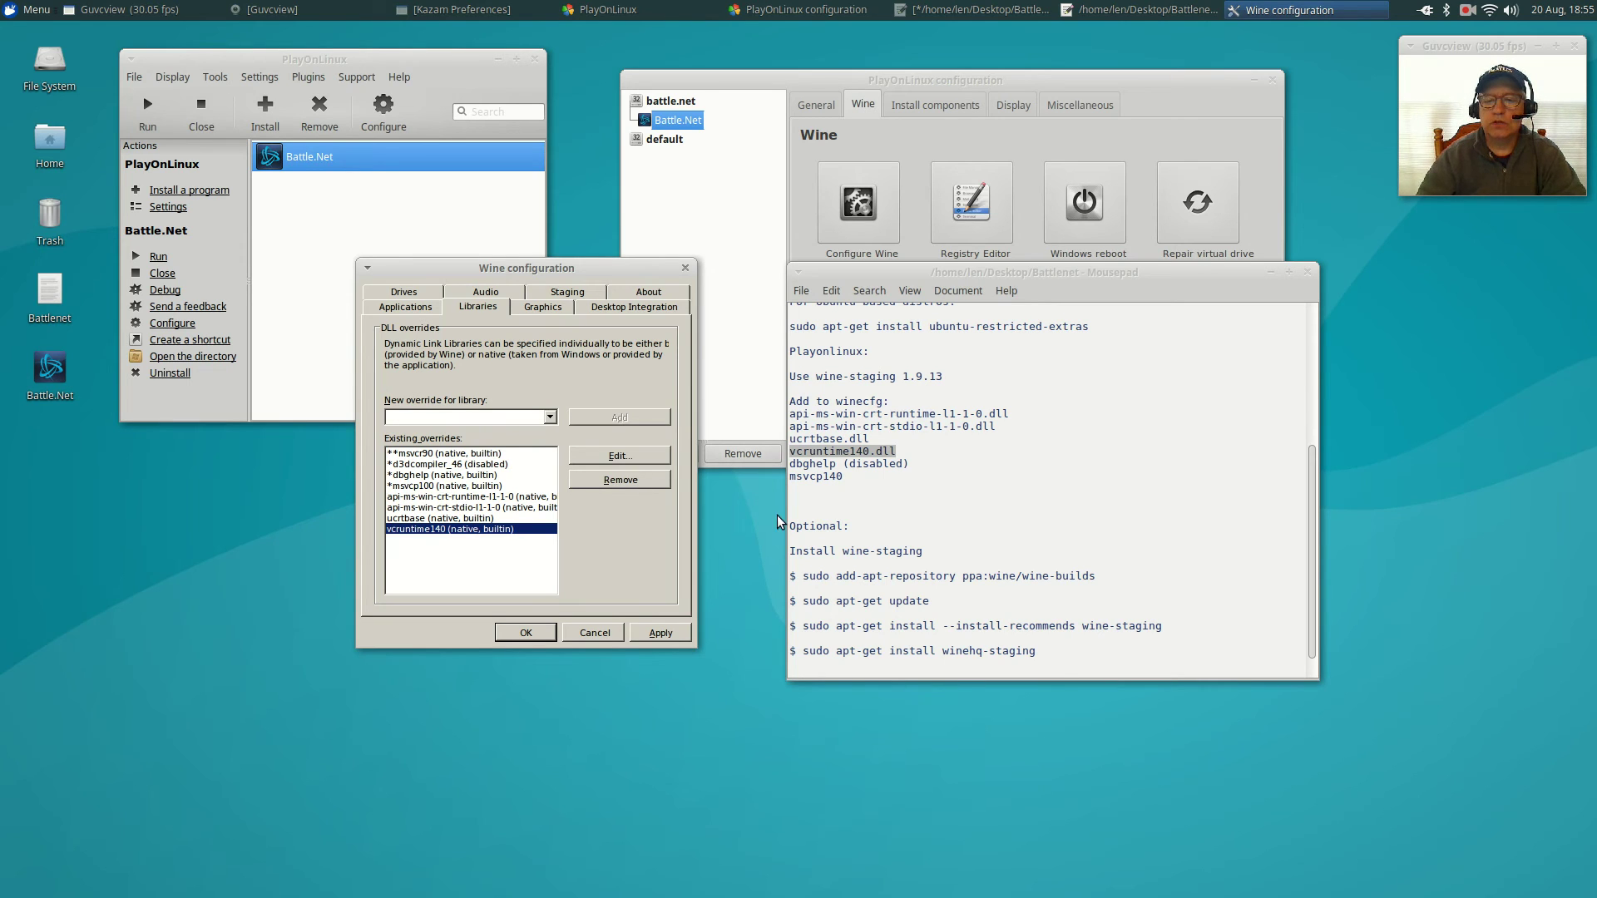
# Add an override for msvcp140, copied from the notes.
pyautogui.moveTo(844, 477); pyautogui.dragTo(770, 480)
pyautogui.rightClick(800, 478)
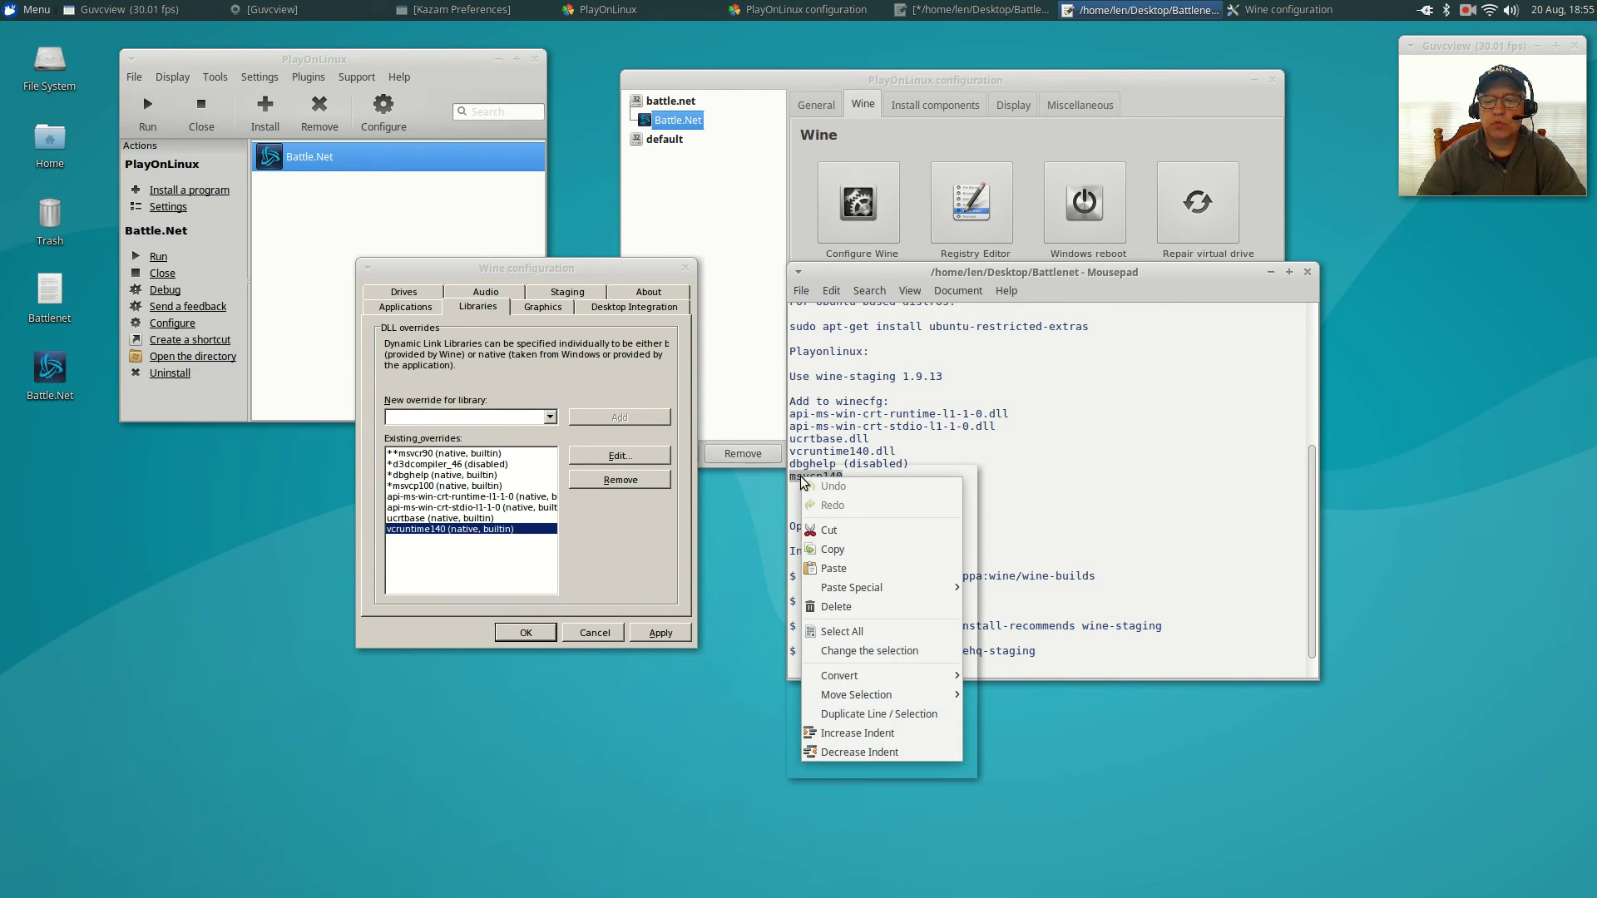
pyautogui.click(831, 546)
pyautogui.click(427, 413)
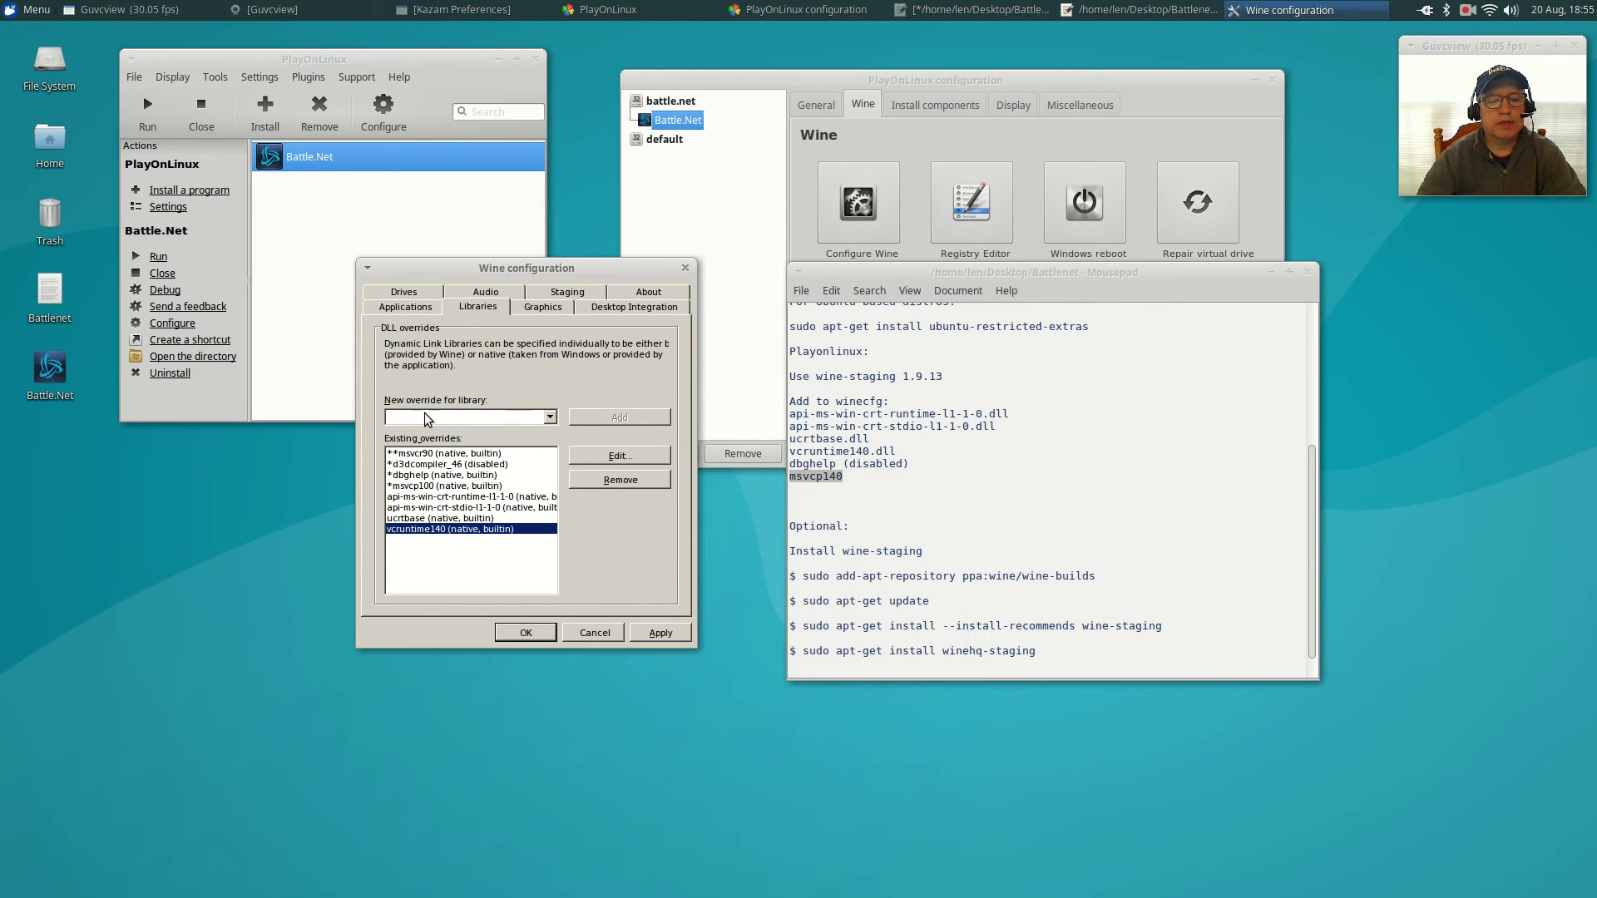
pyautogui.rightClick(427, 414)
pyautogui.click(449, 464)
pyautogui.click(594, 417)
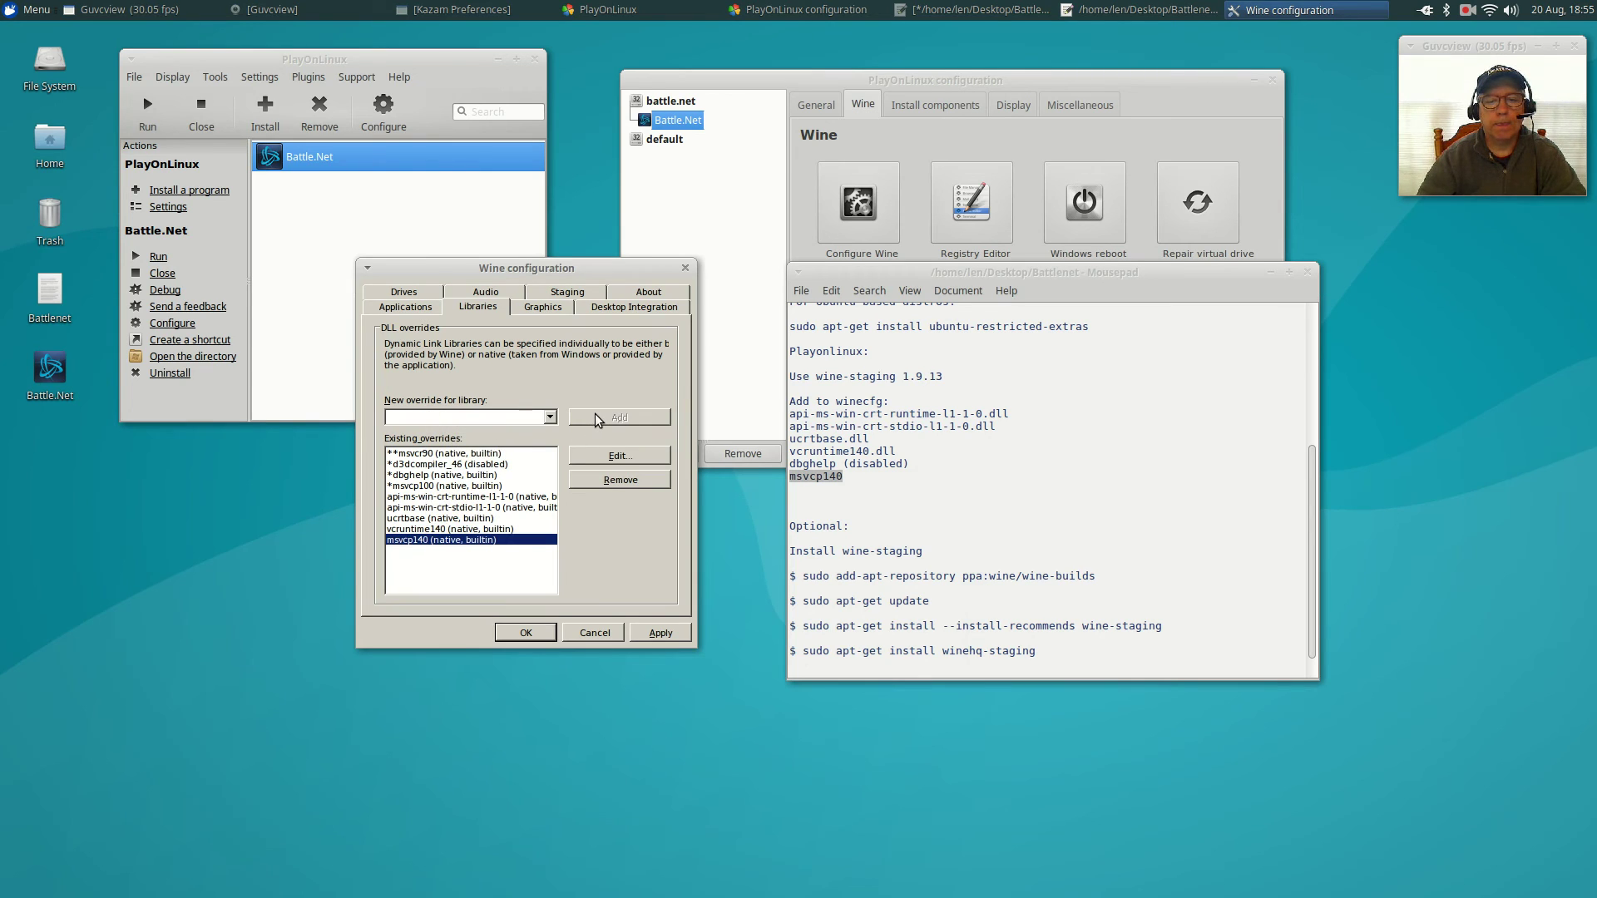
# Apply the new DLL overrides, close Wine configuration, and minimize the notes.
pyautogui.click(654, 635)
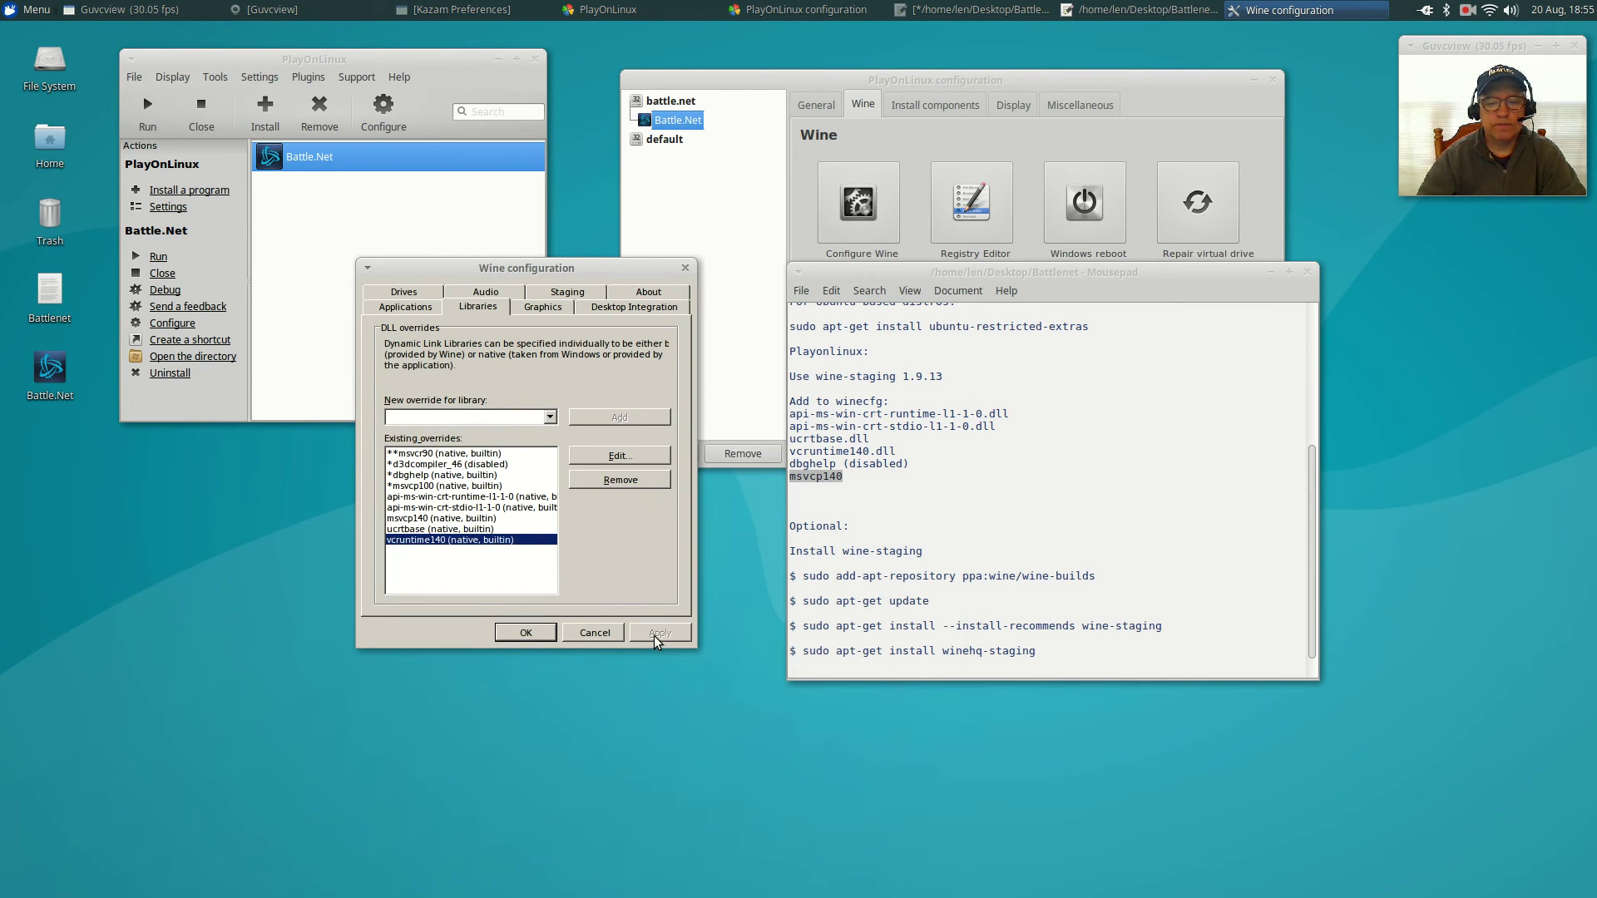
pyautogui.click(525, 634)
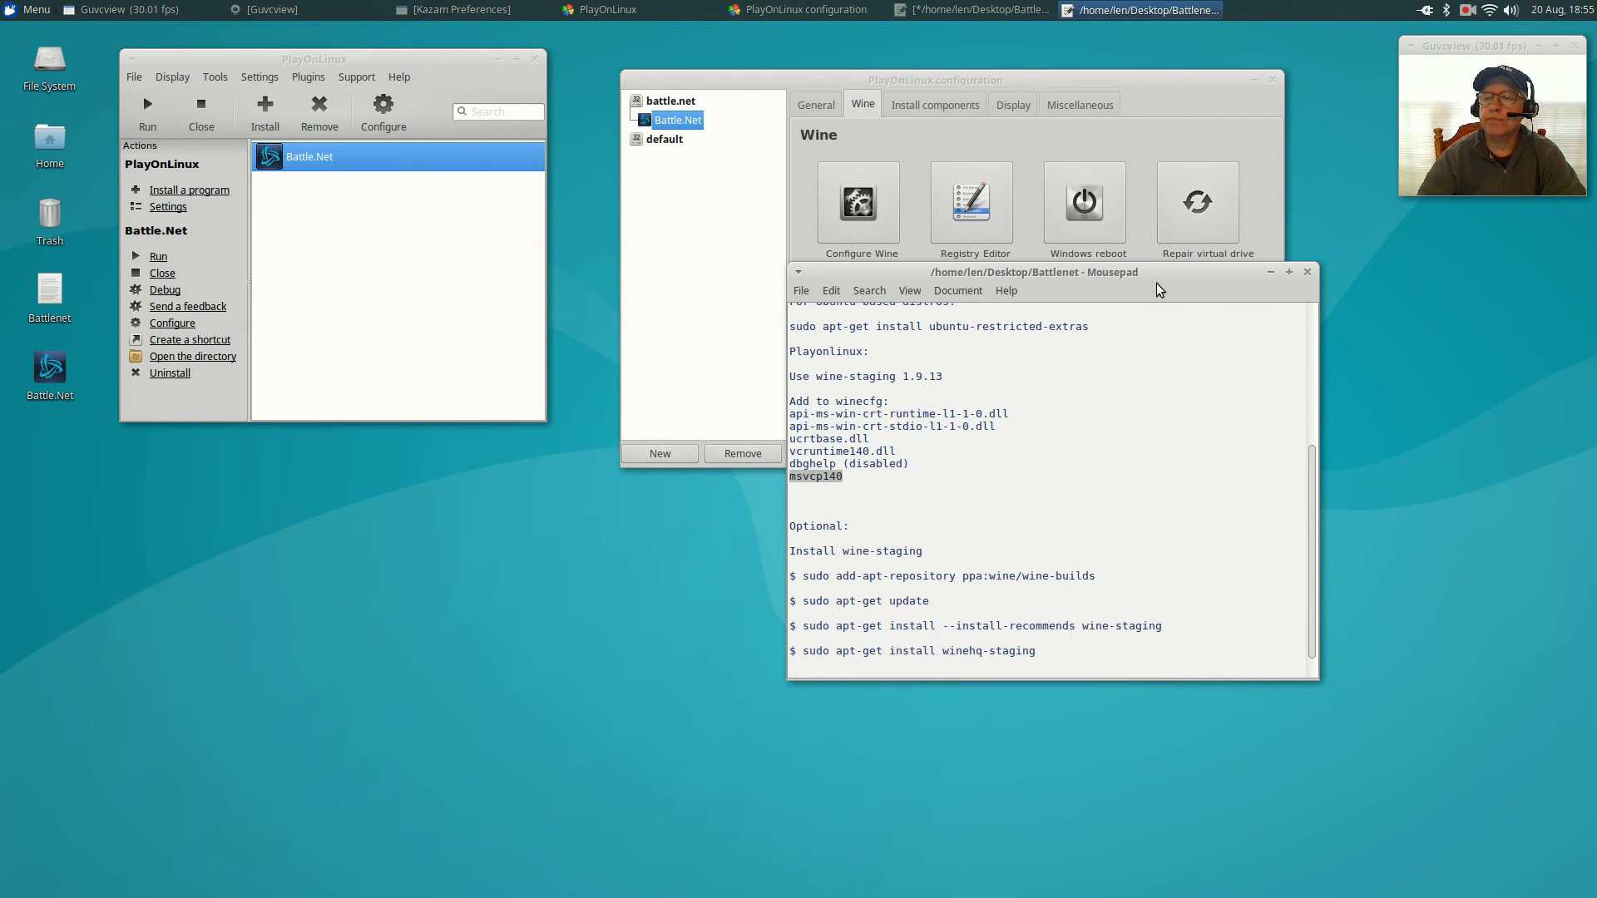
pyautogui.click(1275, 272)
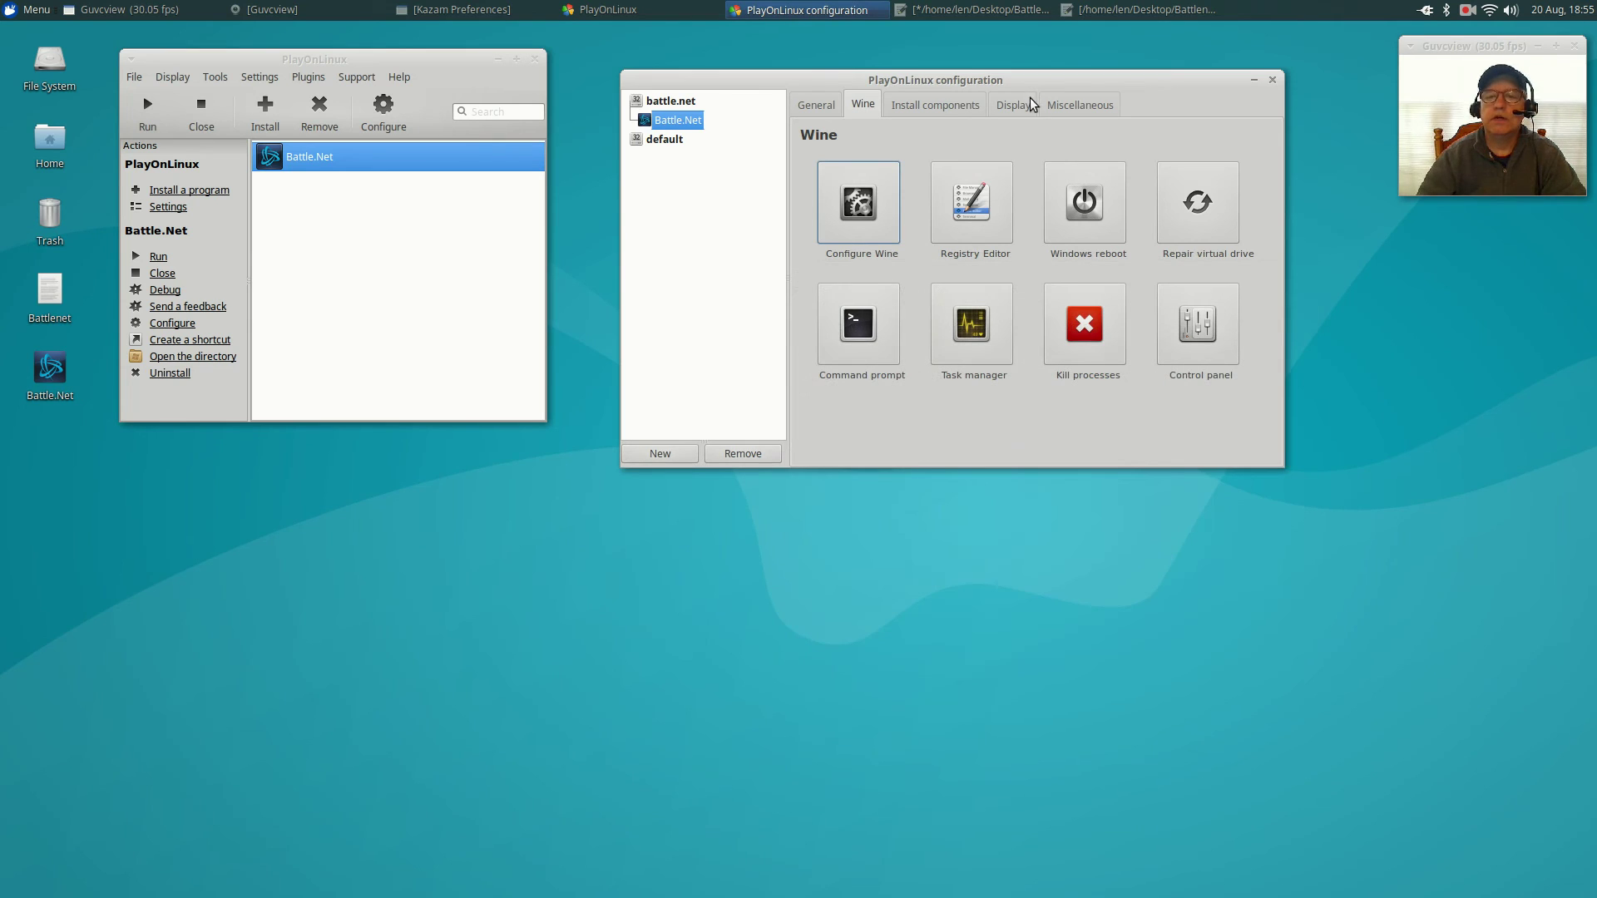
pyautogui.moveTo(998, 79); pyautogui.dragTo(953, 267)
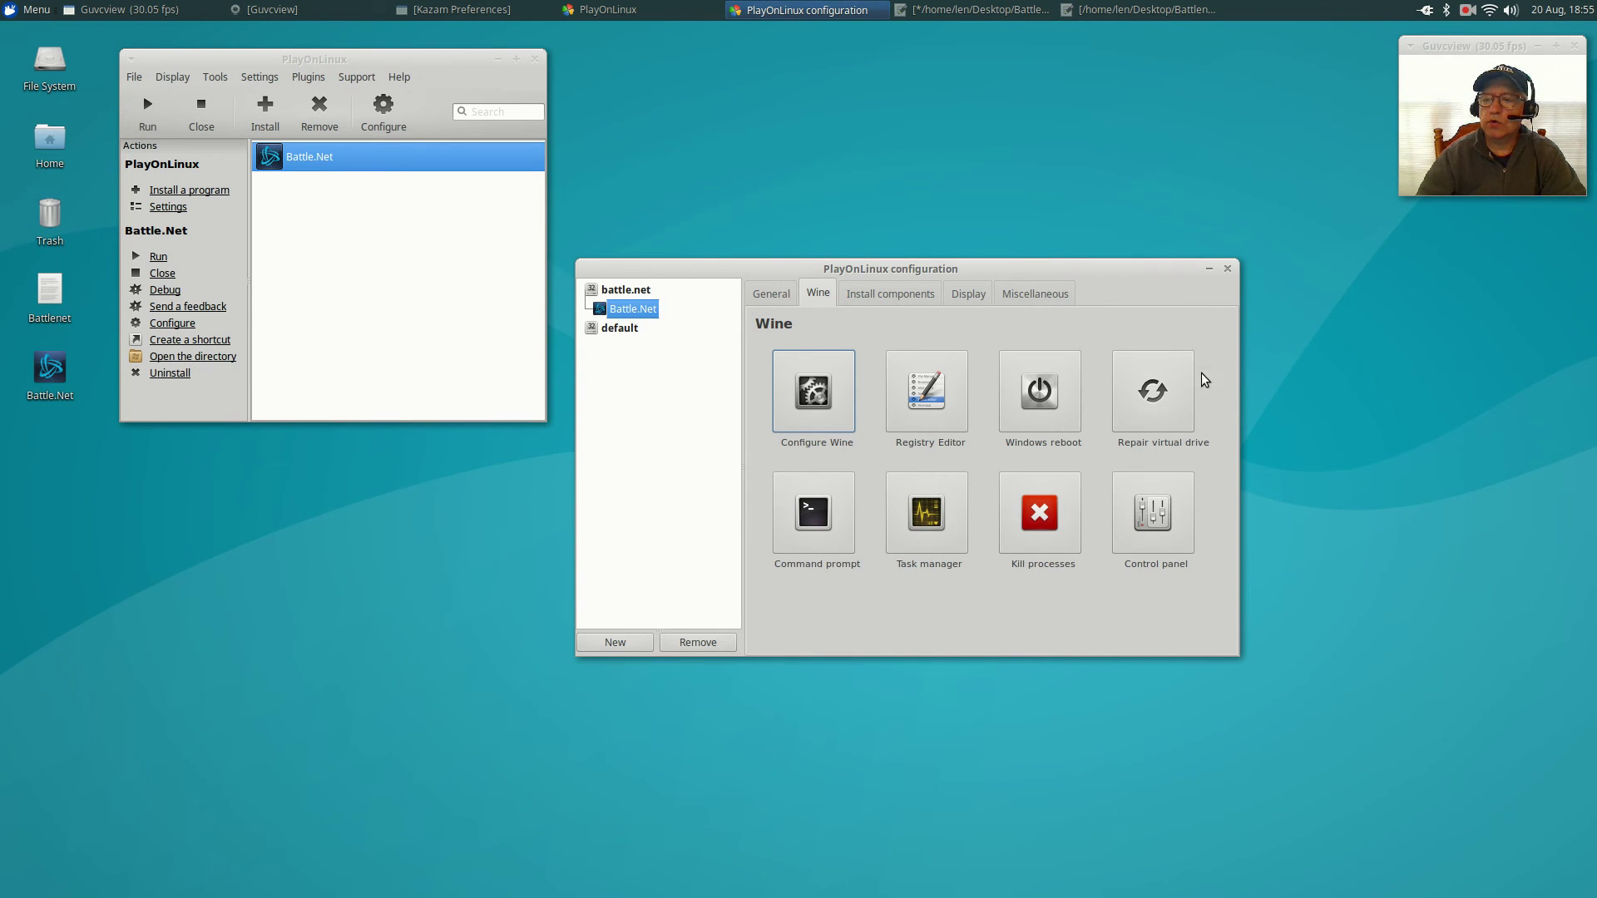
# Close the PlayOnLinux configuration, launch Battle.Net, and enter the account e-mail.
pyautogui.click(1227, 270)
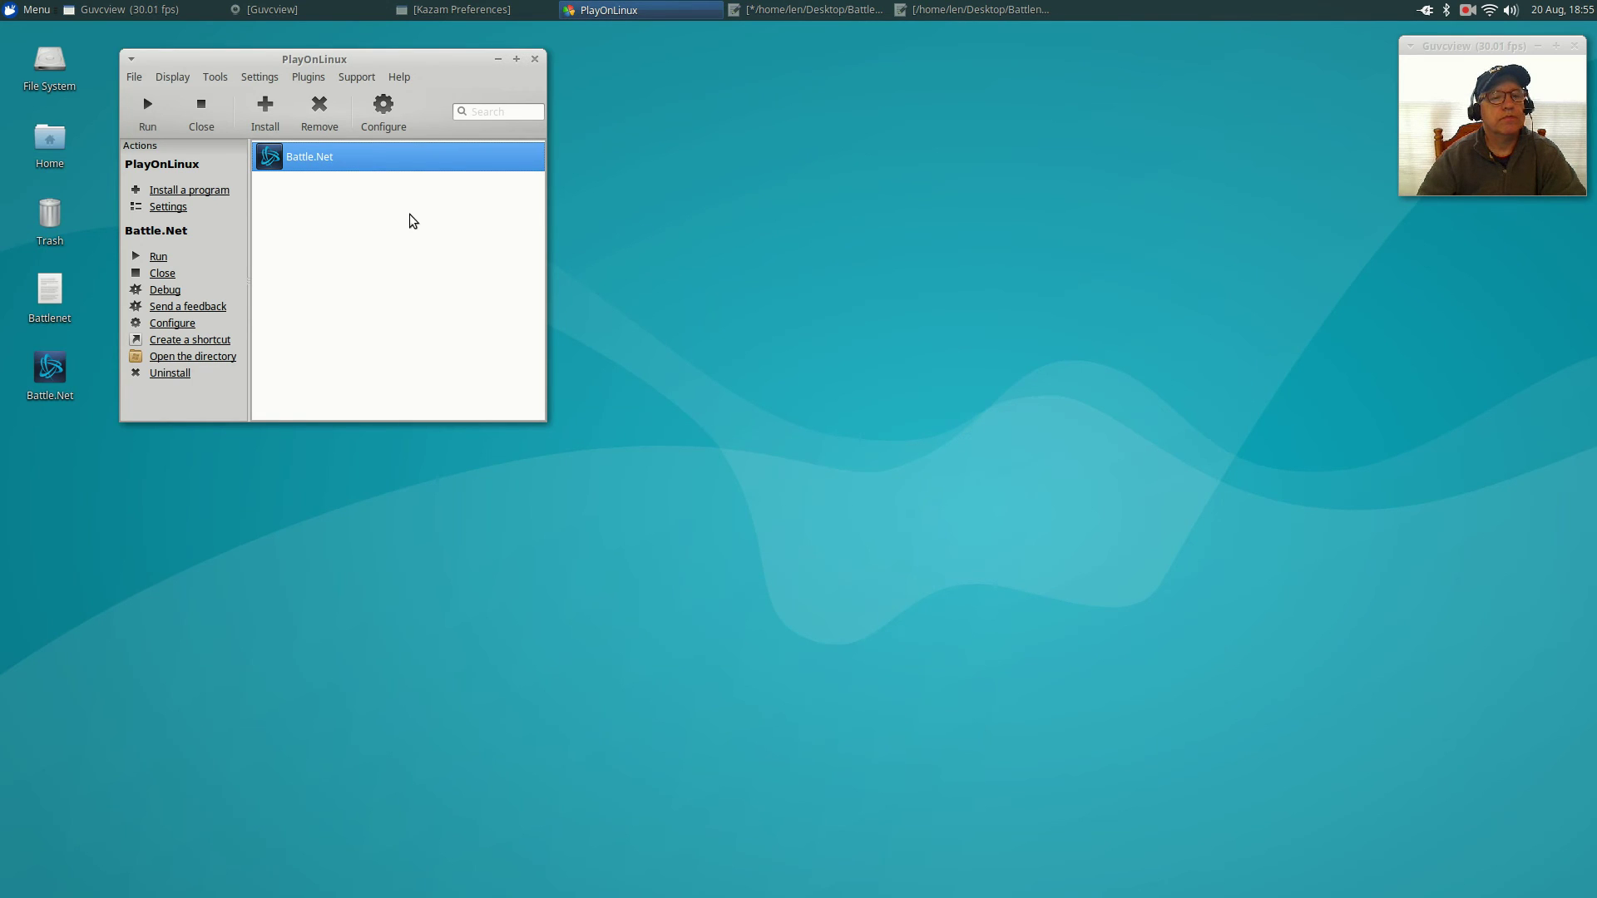
pyautogui.click(146, 107)
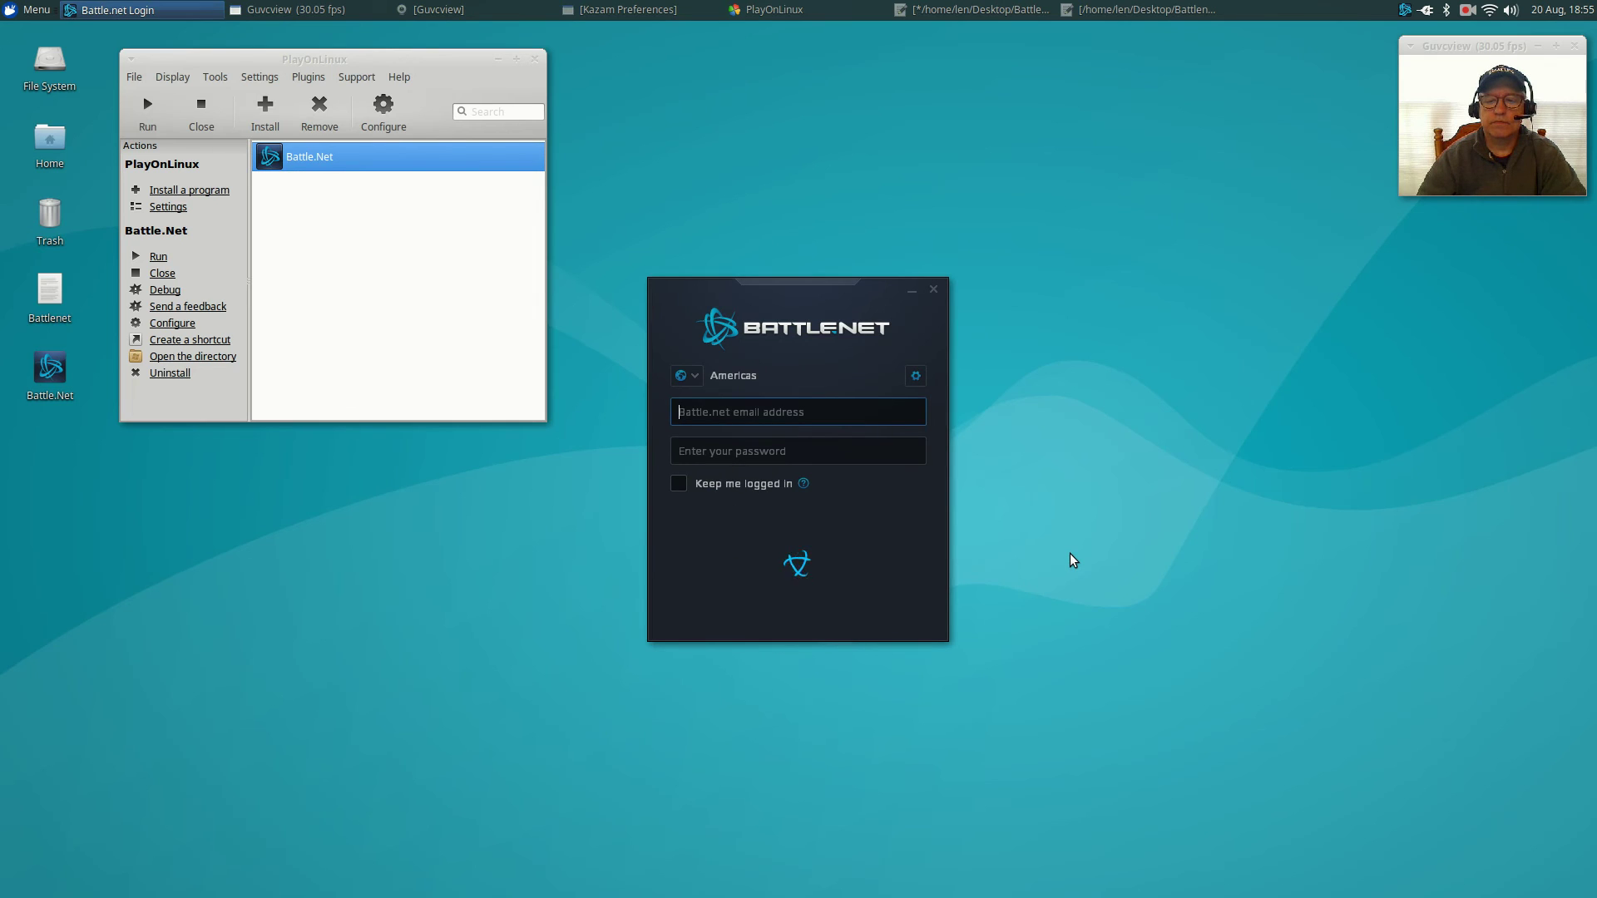
# Enter the account password, tick Keep me logged in, and log in to Battle.net.
pyautogui.click(695, 453)
pyautogui.write('********')
pyautogui.click(684, 484)
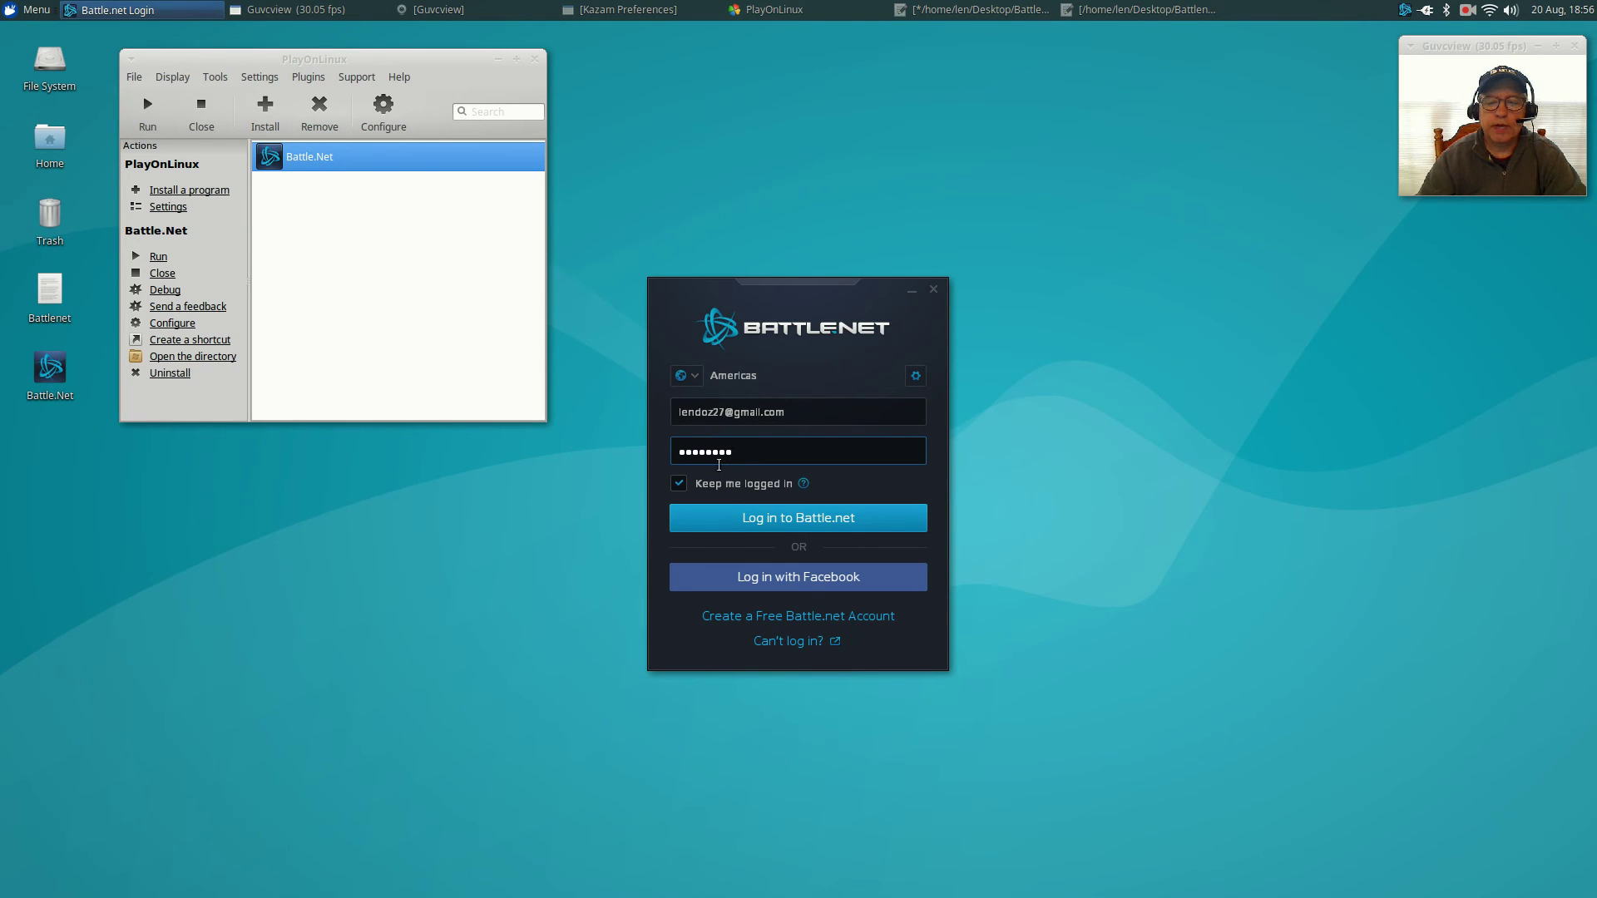
pyautogui.click(791, 526)
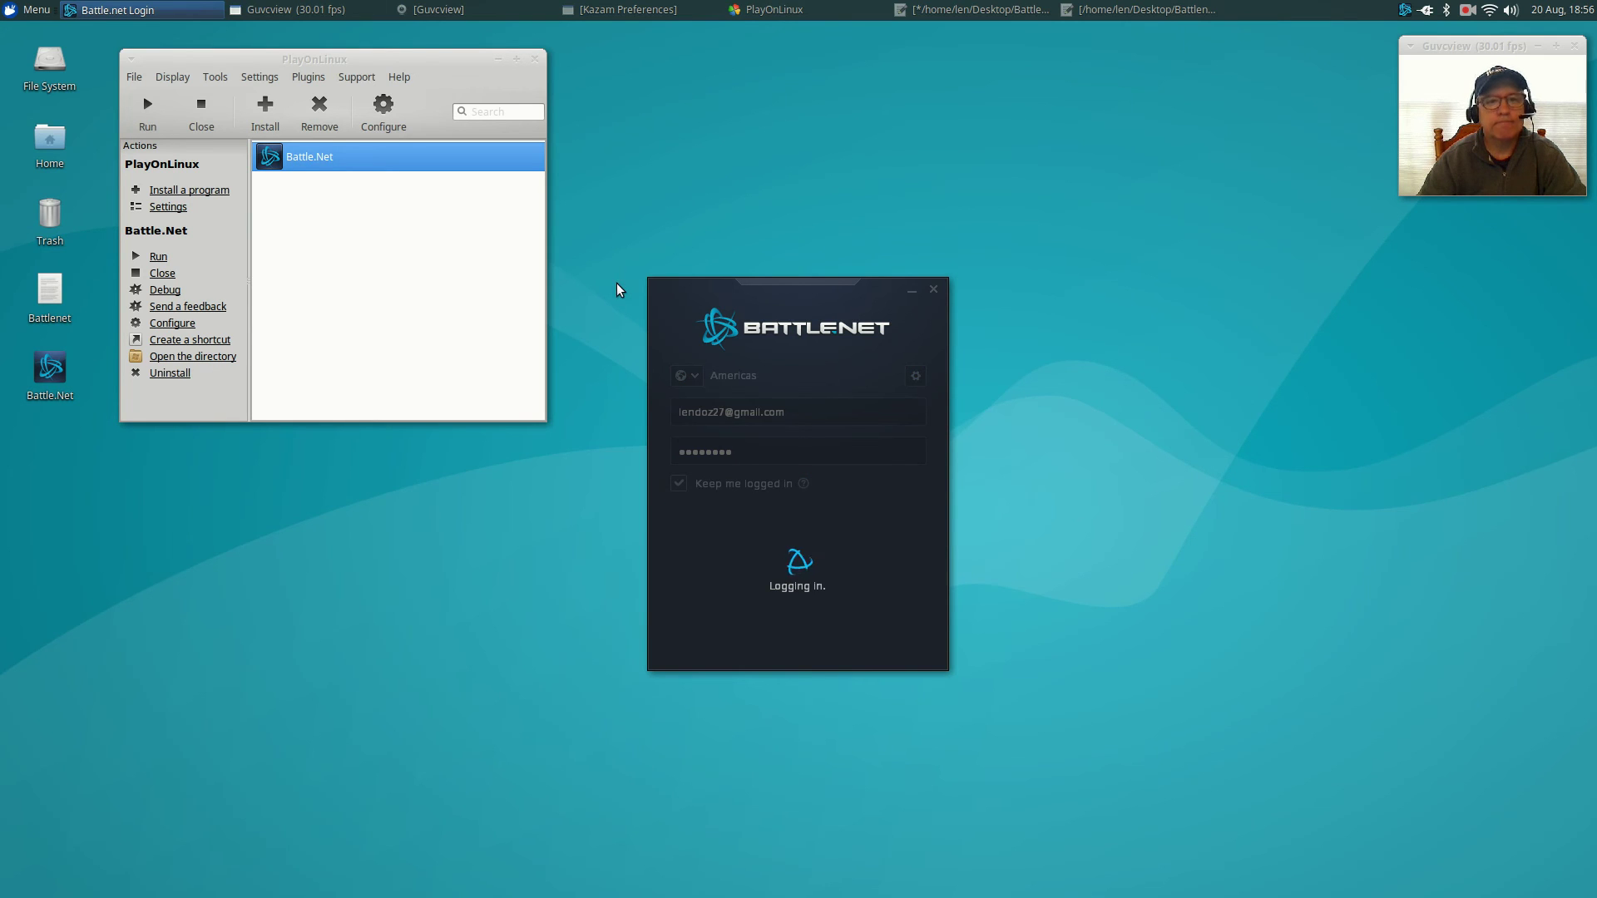
# Move PlayOnLinux out of the way, dismiss the game scan results, and show the Hearthstone page.
pyautogui.click(497, 58)
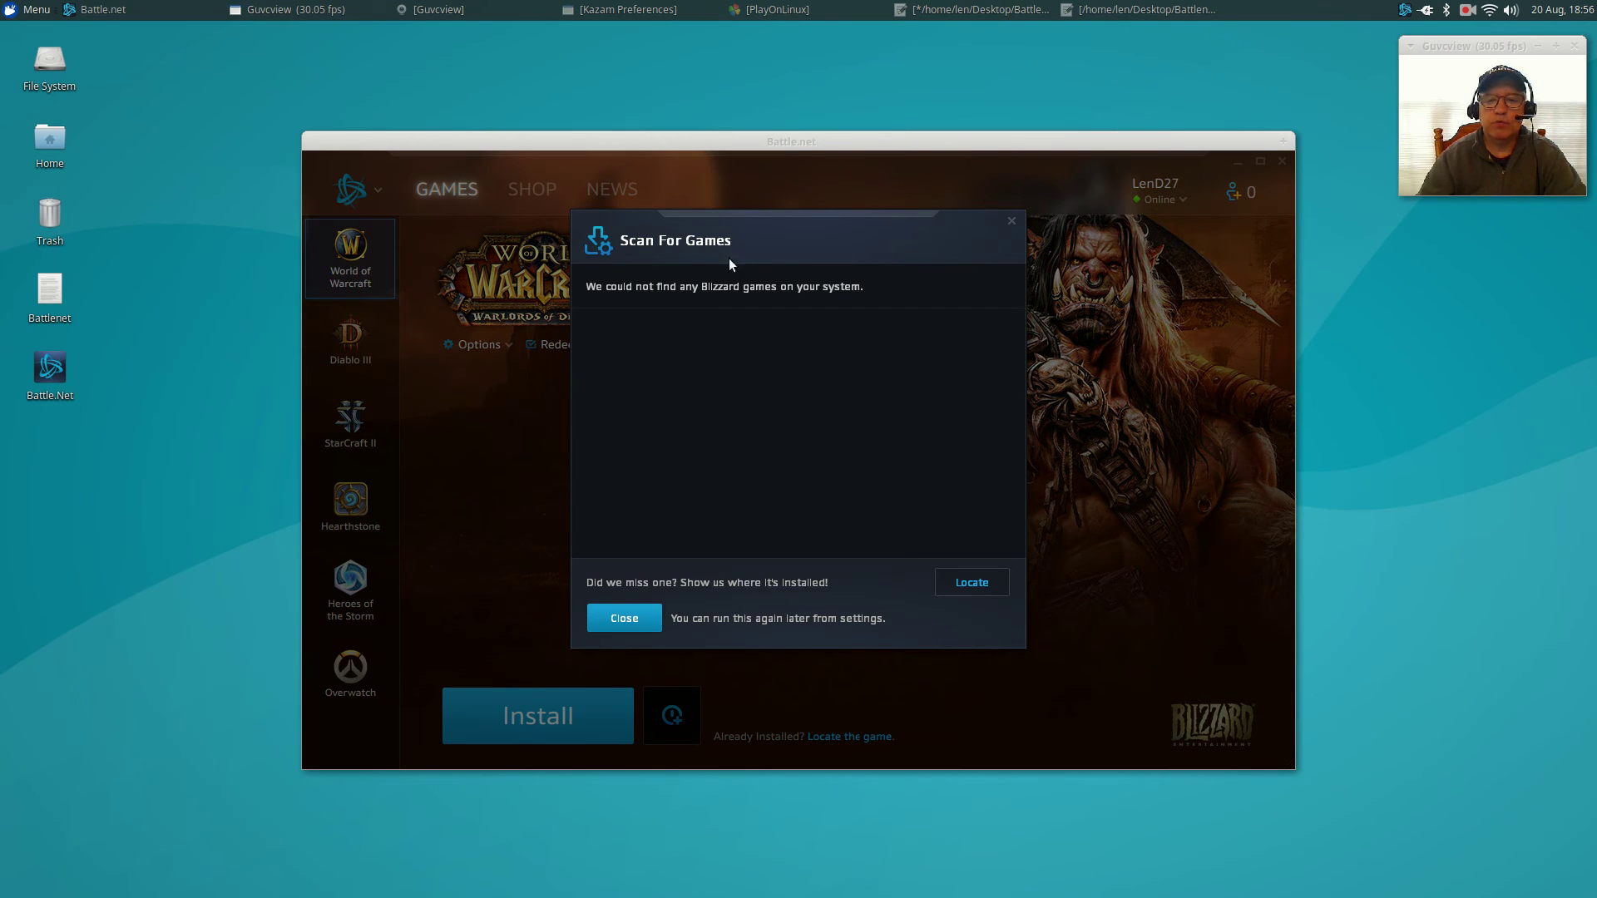
pyautogui.click(642, 622)
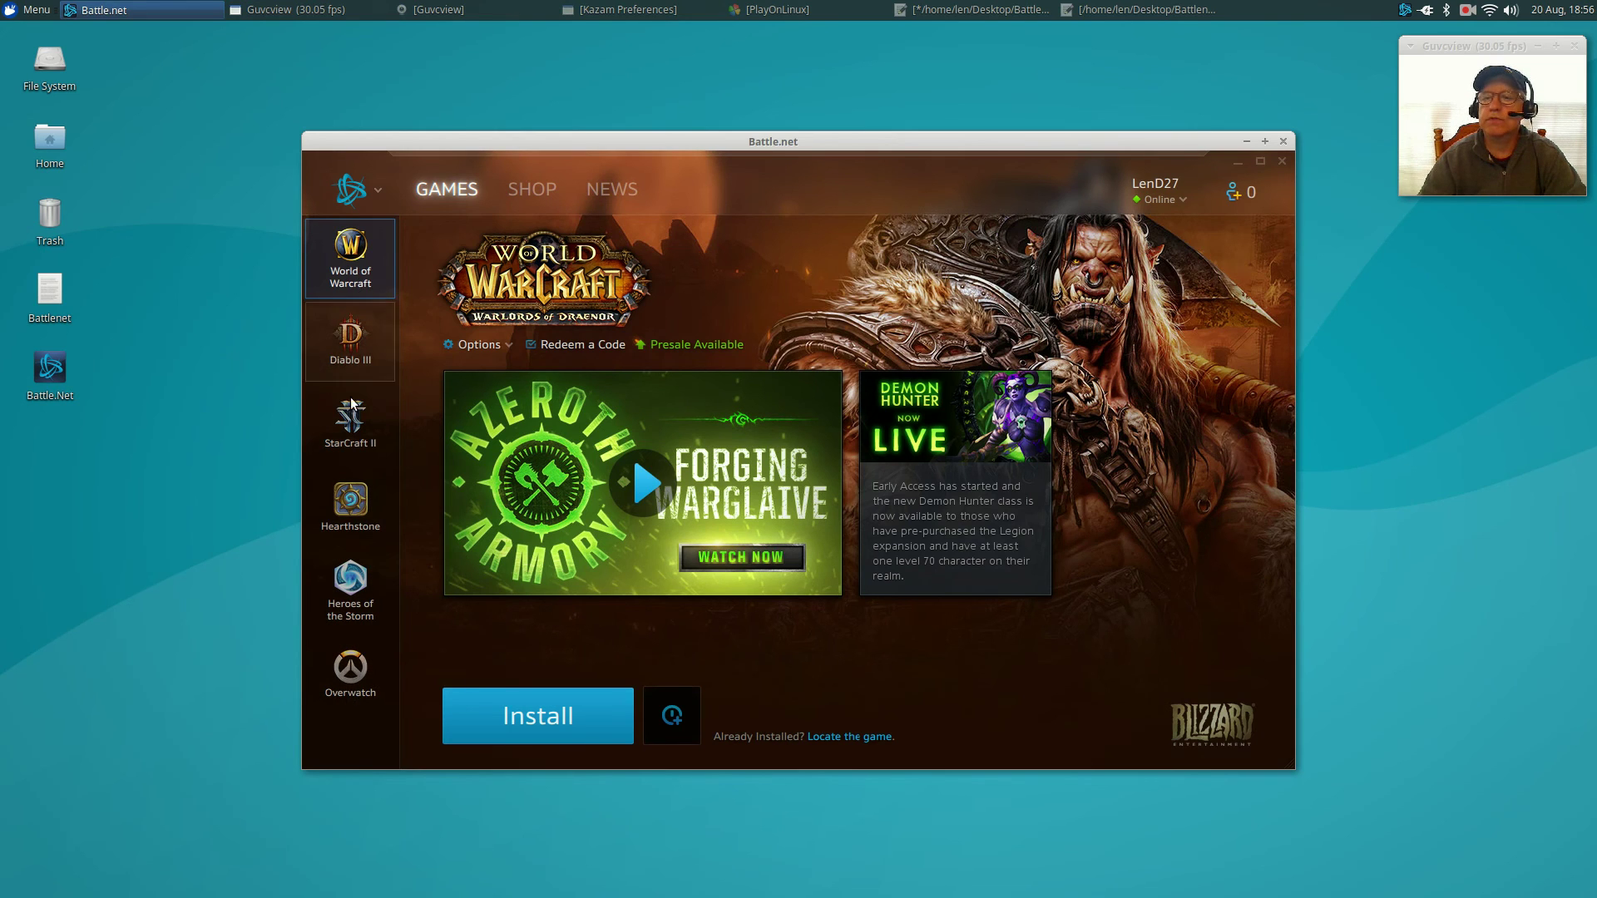
pyautogui.click(350, 508)
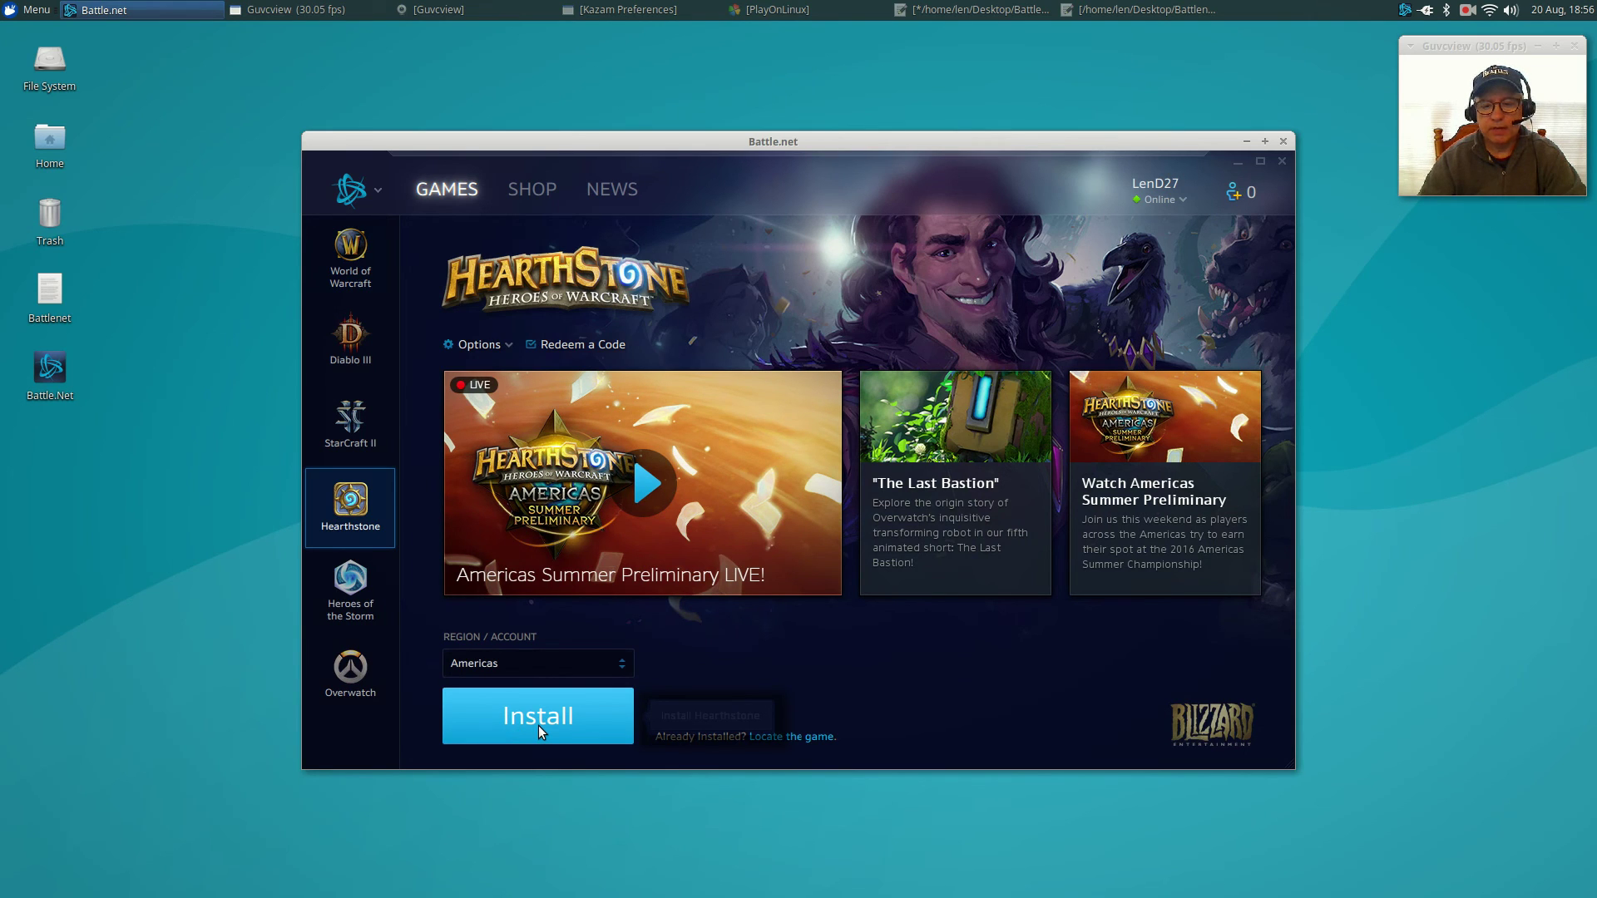
# Install Hearthstone and let its download finish.
pyautogui.click(540, 729)
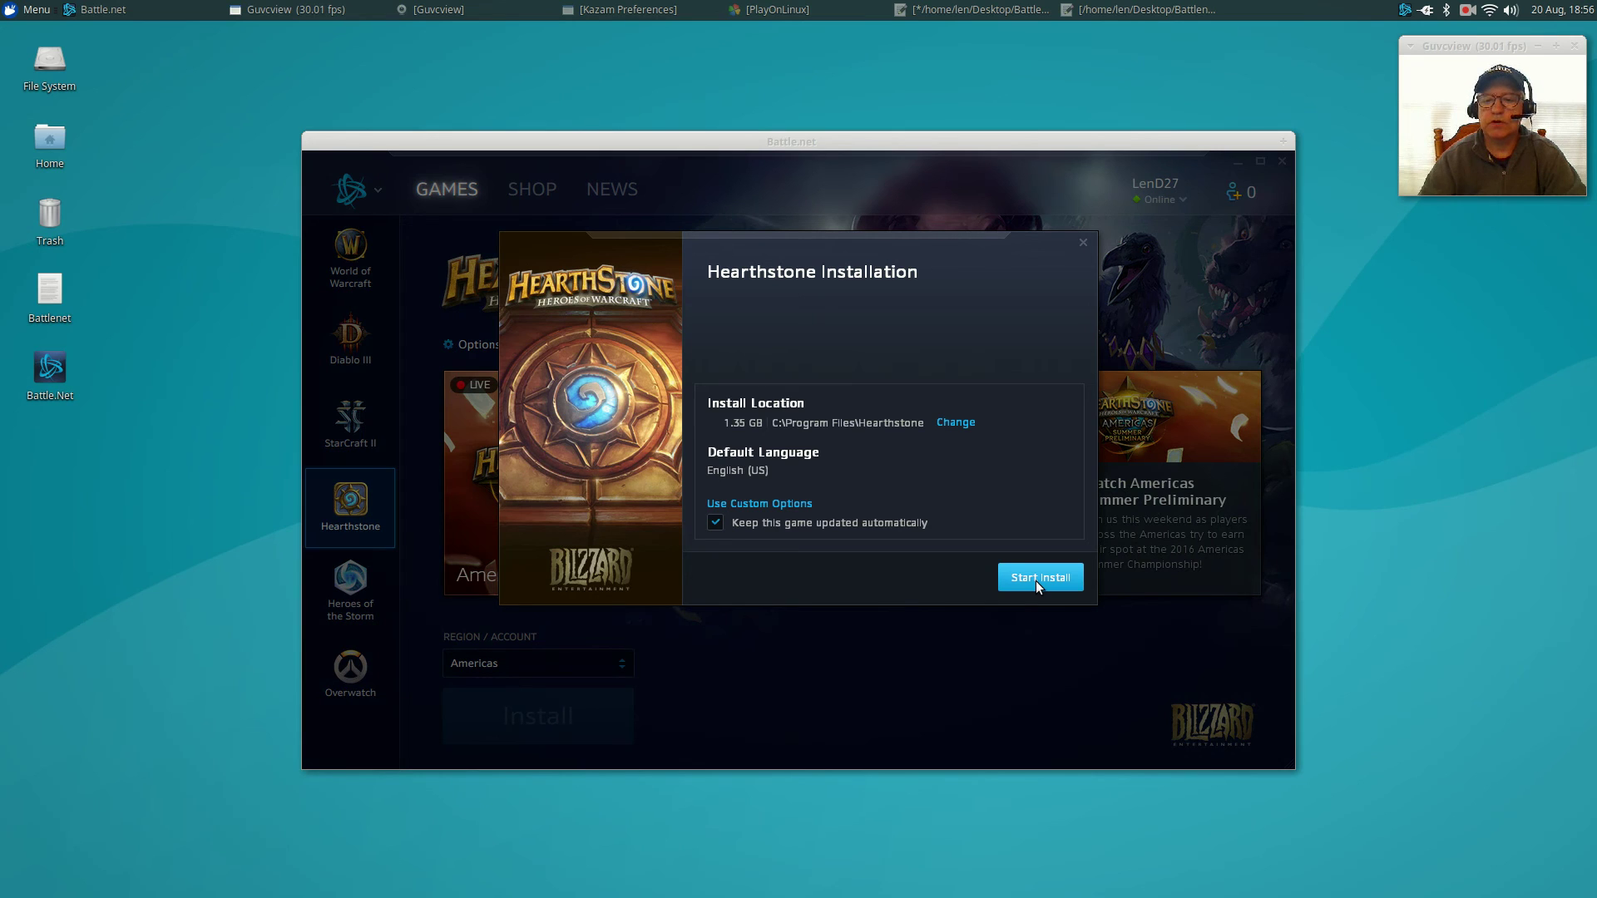
pyautogui.click(1037, 582)
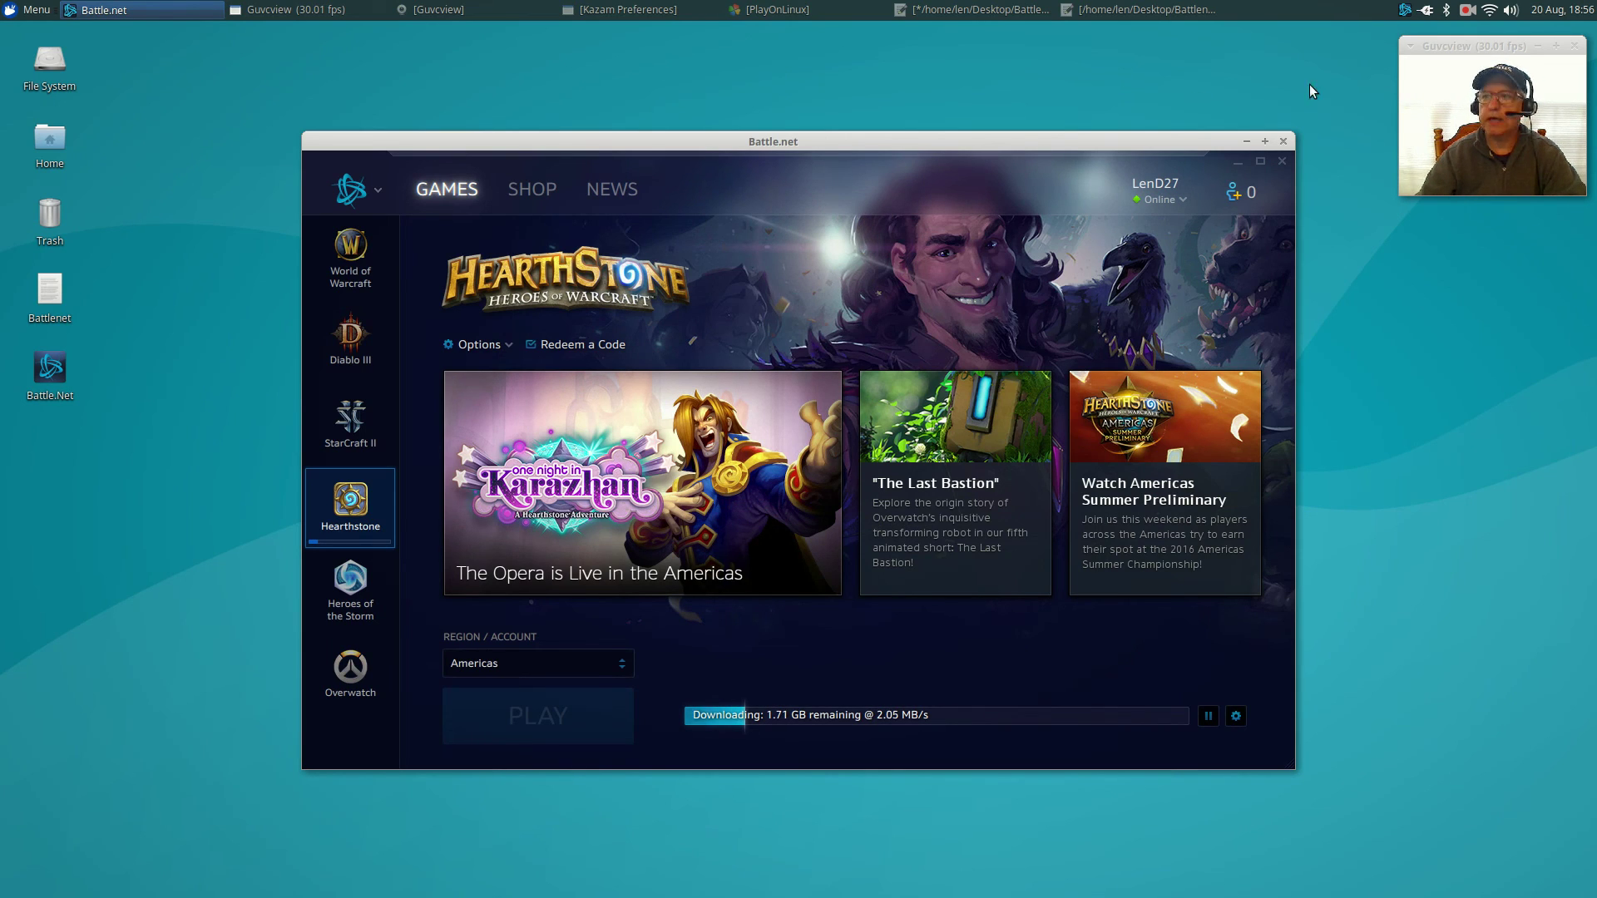
pyautogui.click(1466, 11)
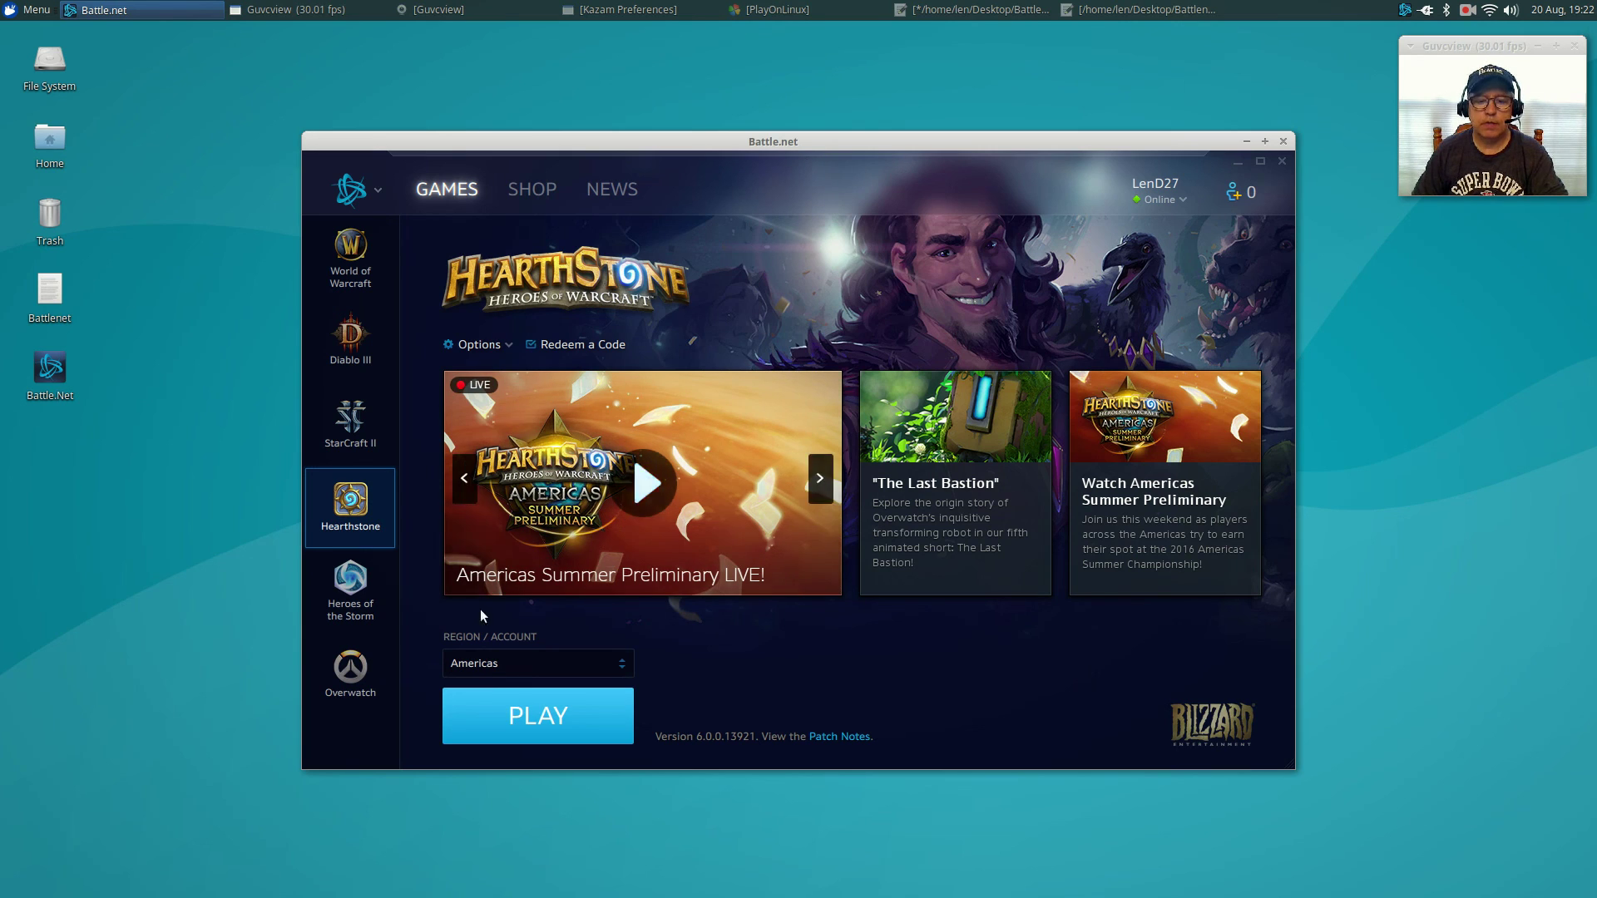
# Launch Hearthstone and set volume to about half, quality High, windowed at 1600 x 900.
pyautogui.click(555, 719)
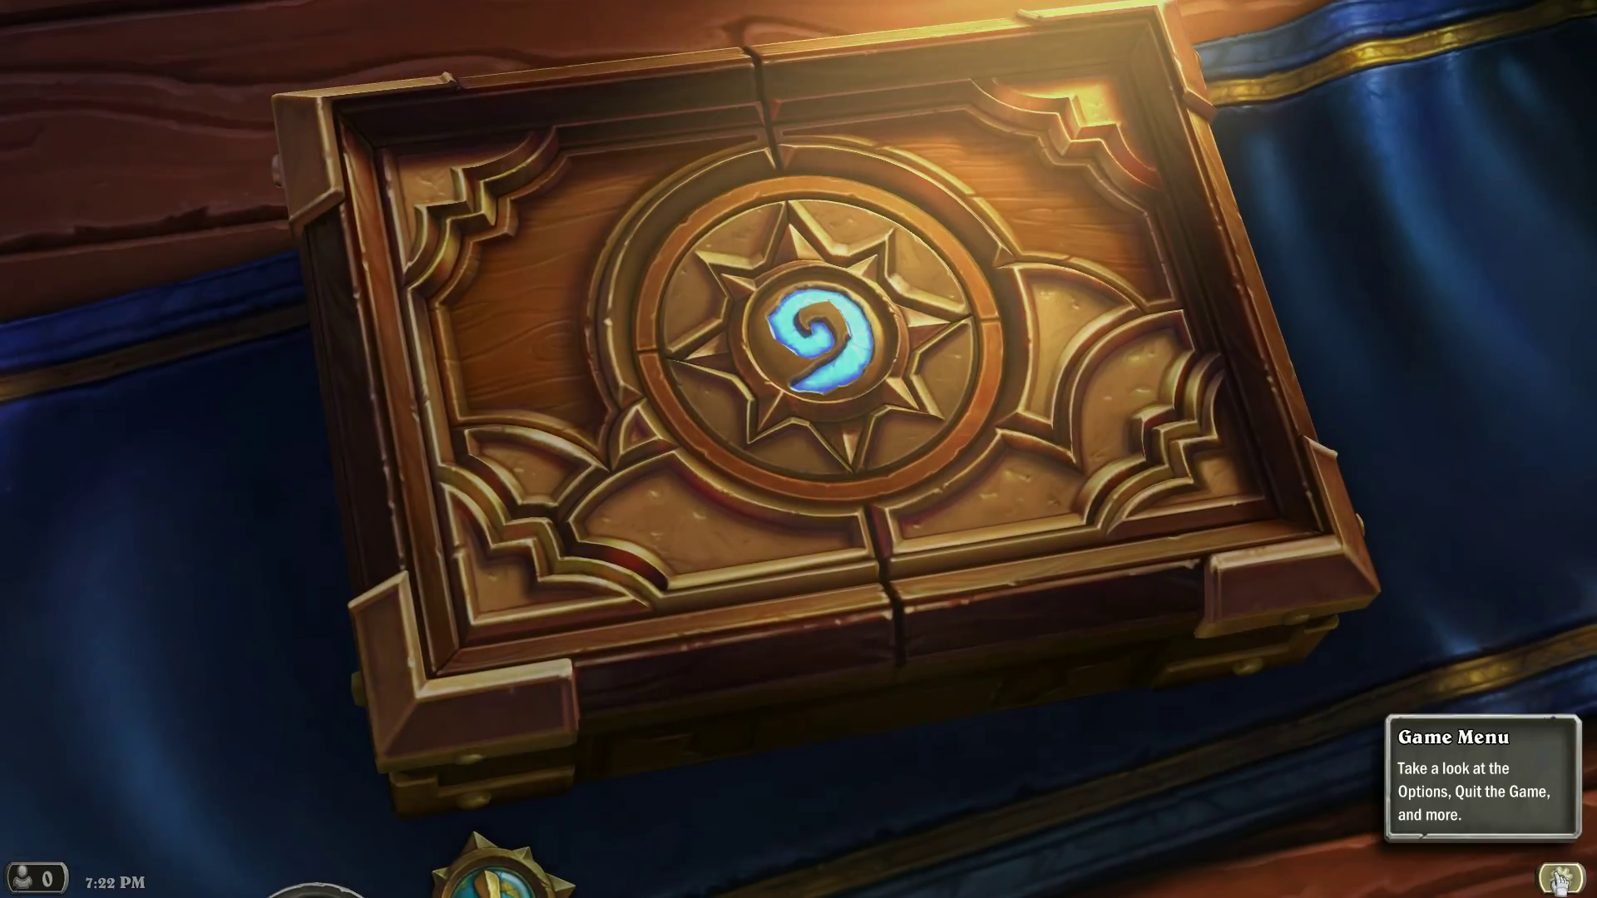
pyautogui.click(1561, 878)
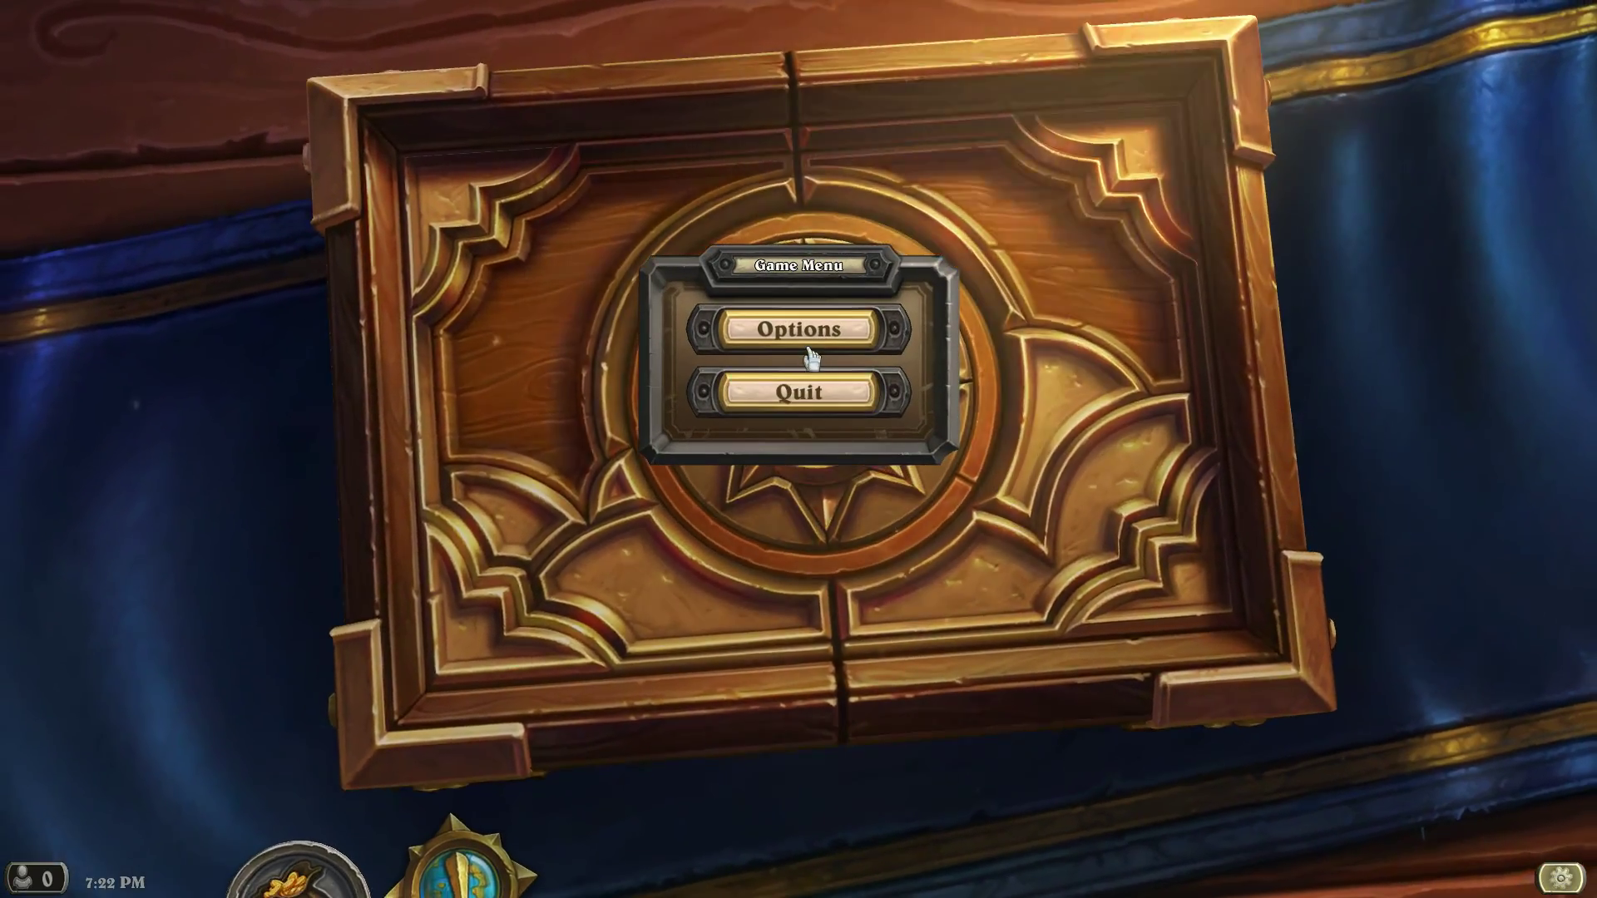
pyautogui.click(802, 333)
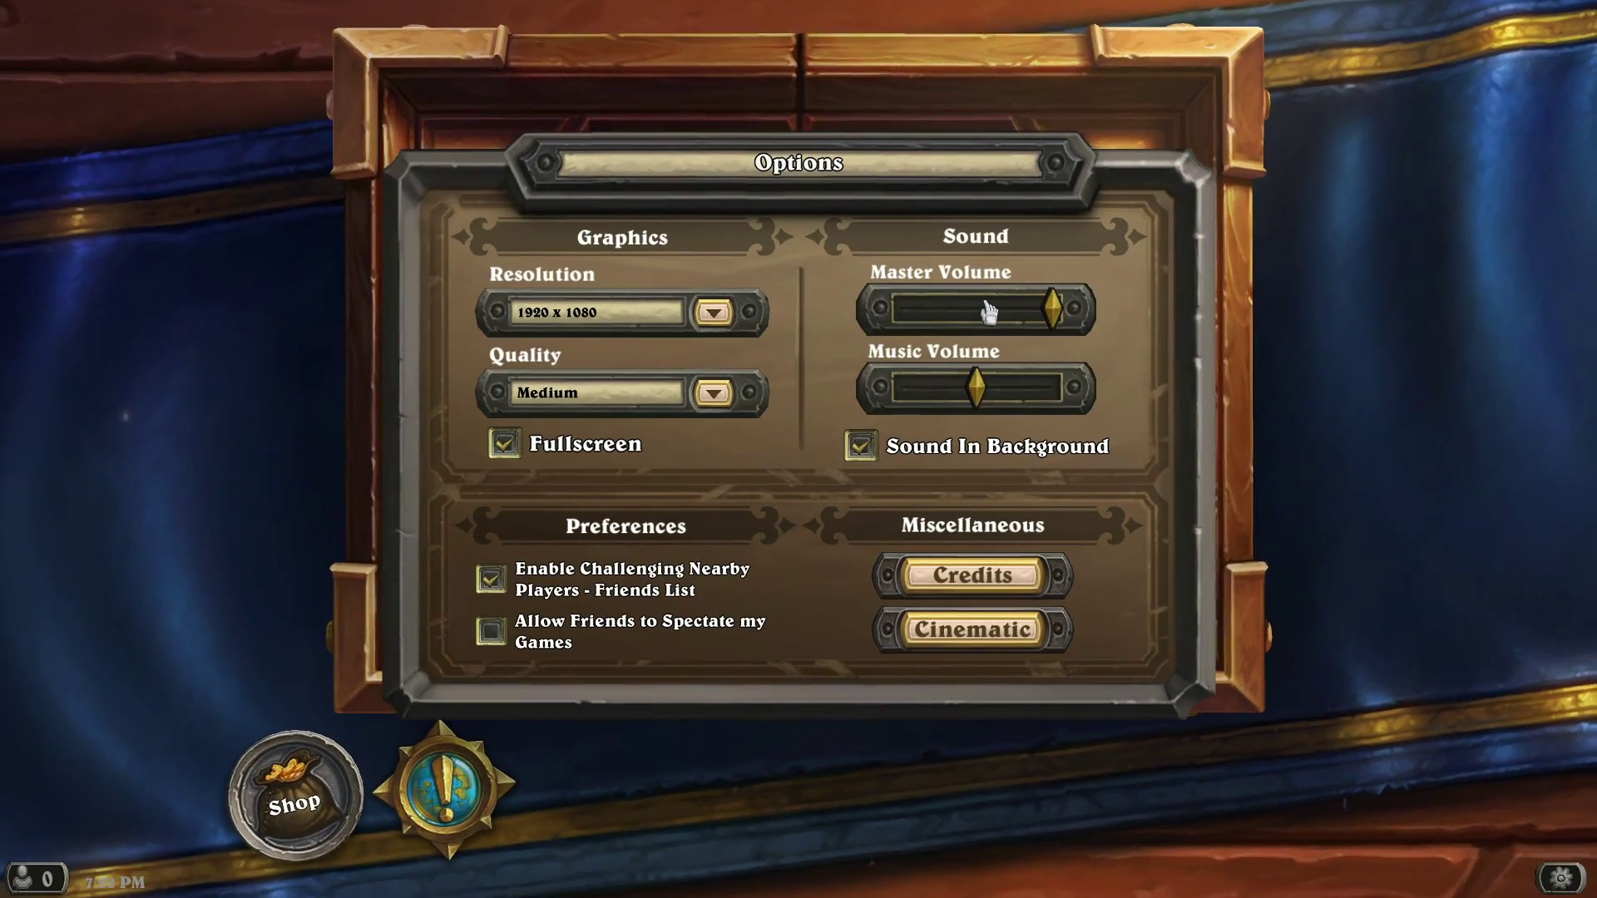
pyautogui.moveTo(989, 312); pyautogui.dragTo(965, 310)
pyautogui.click(645, 399)
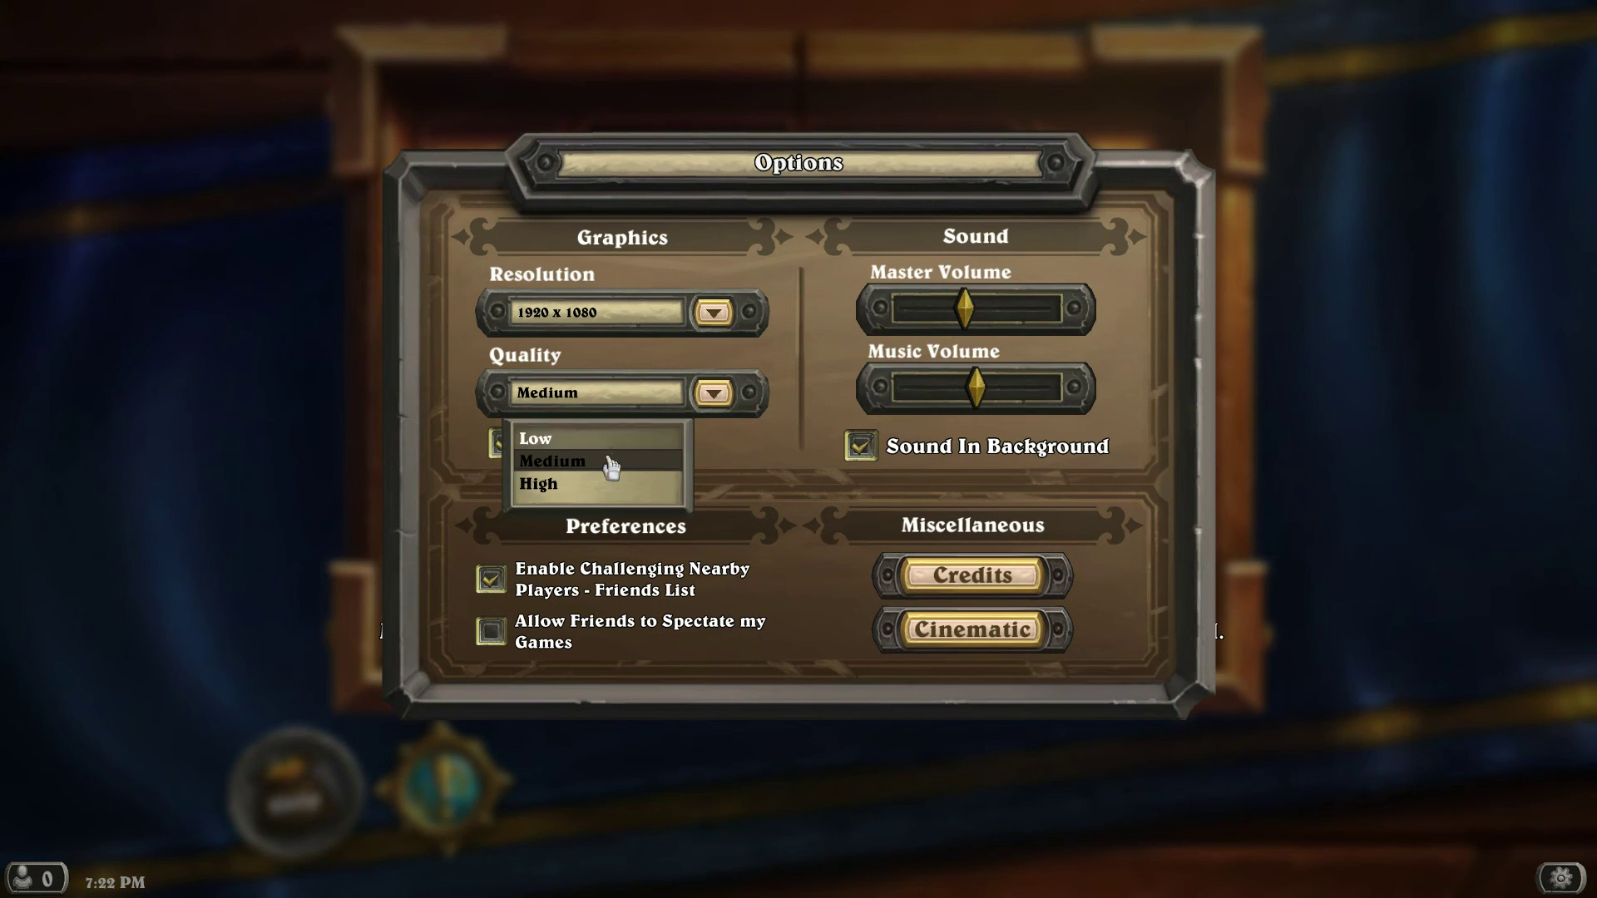
pyautogui.click(599, 491)
pyautogui.click(503, 449)
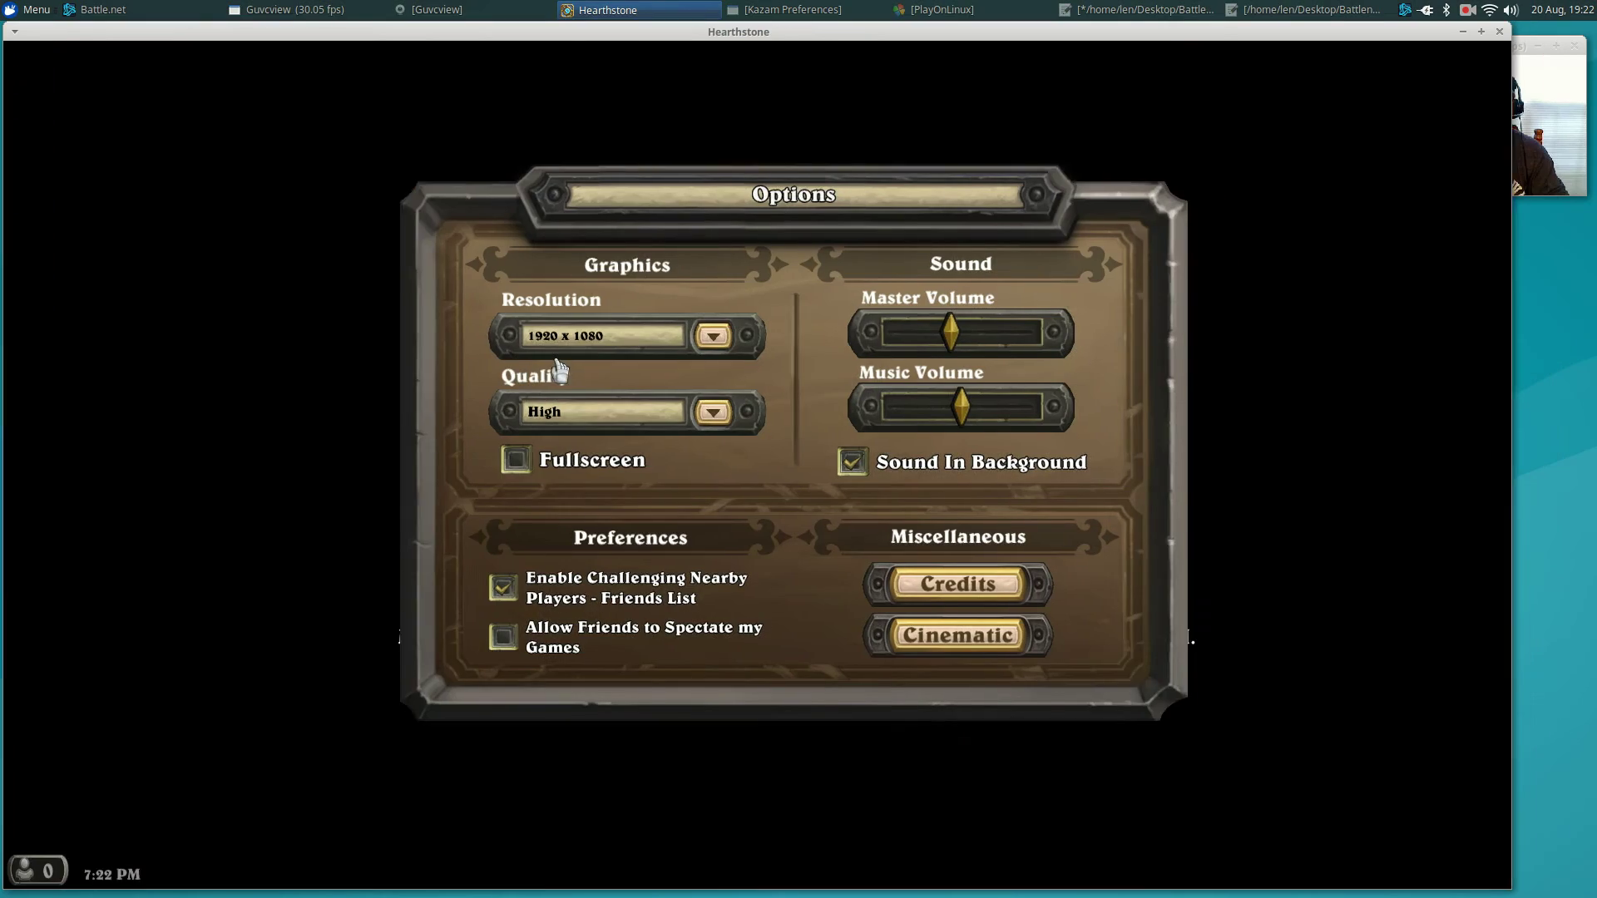
pyautogui.click(675, 336)
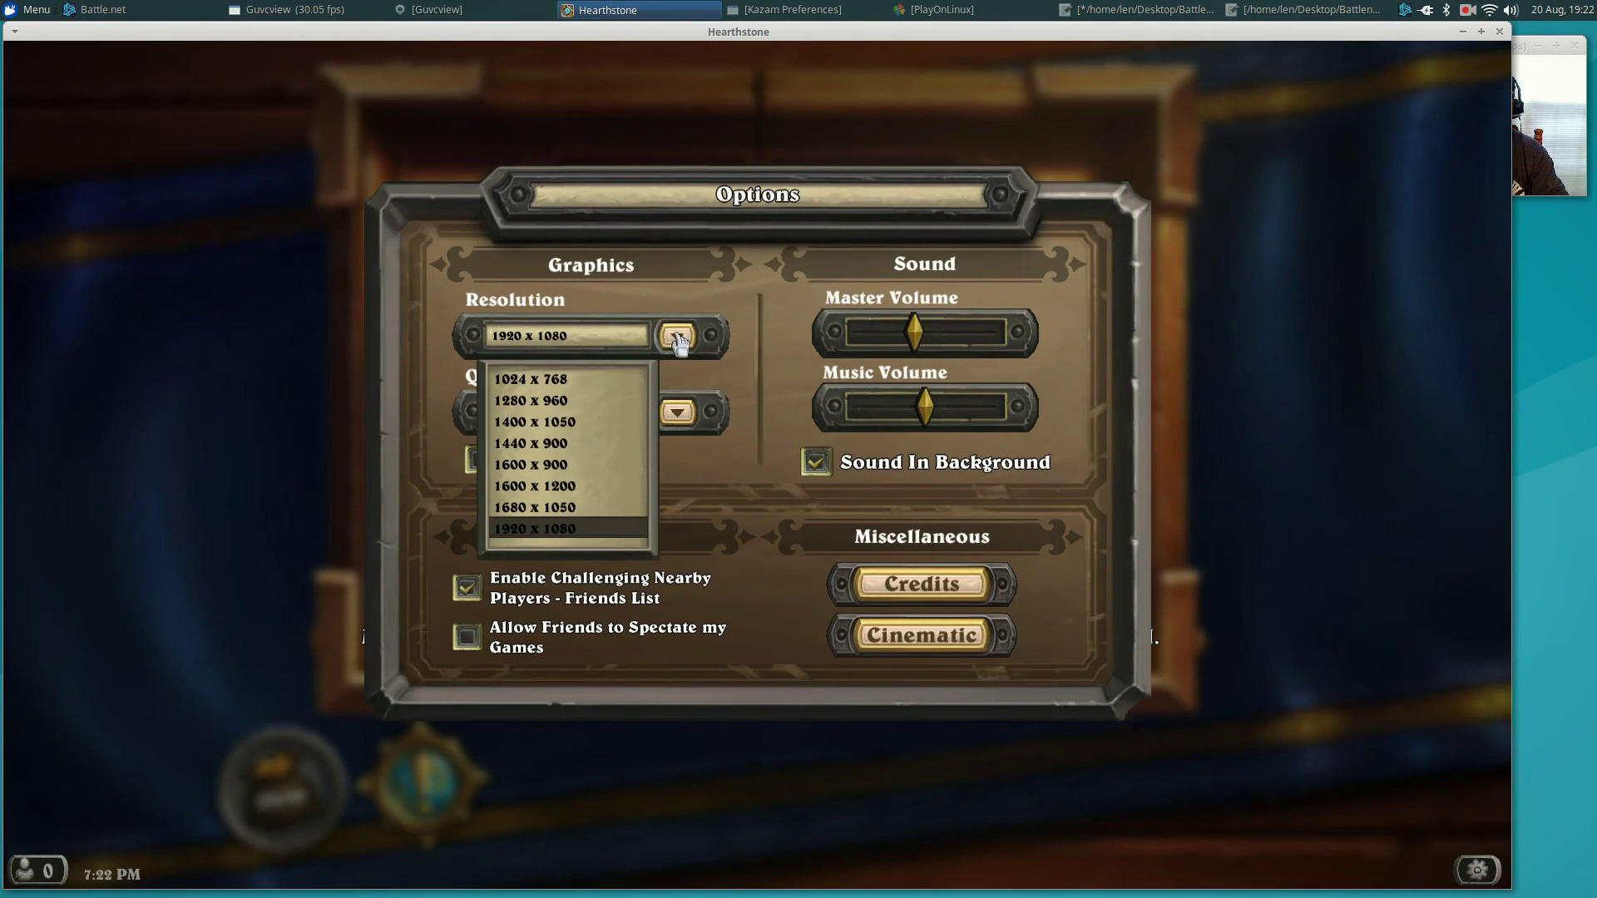
pyautogui.click(558, 468)
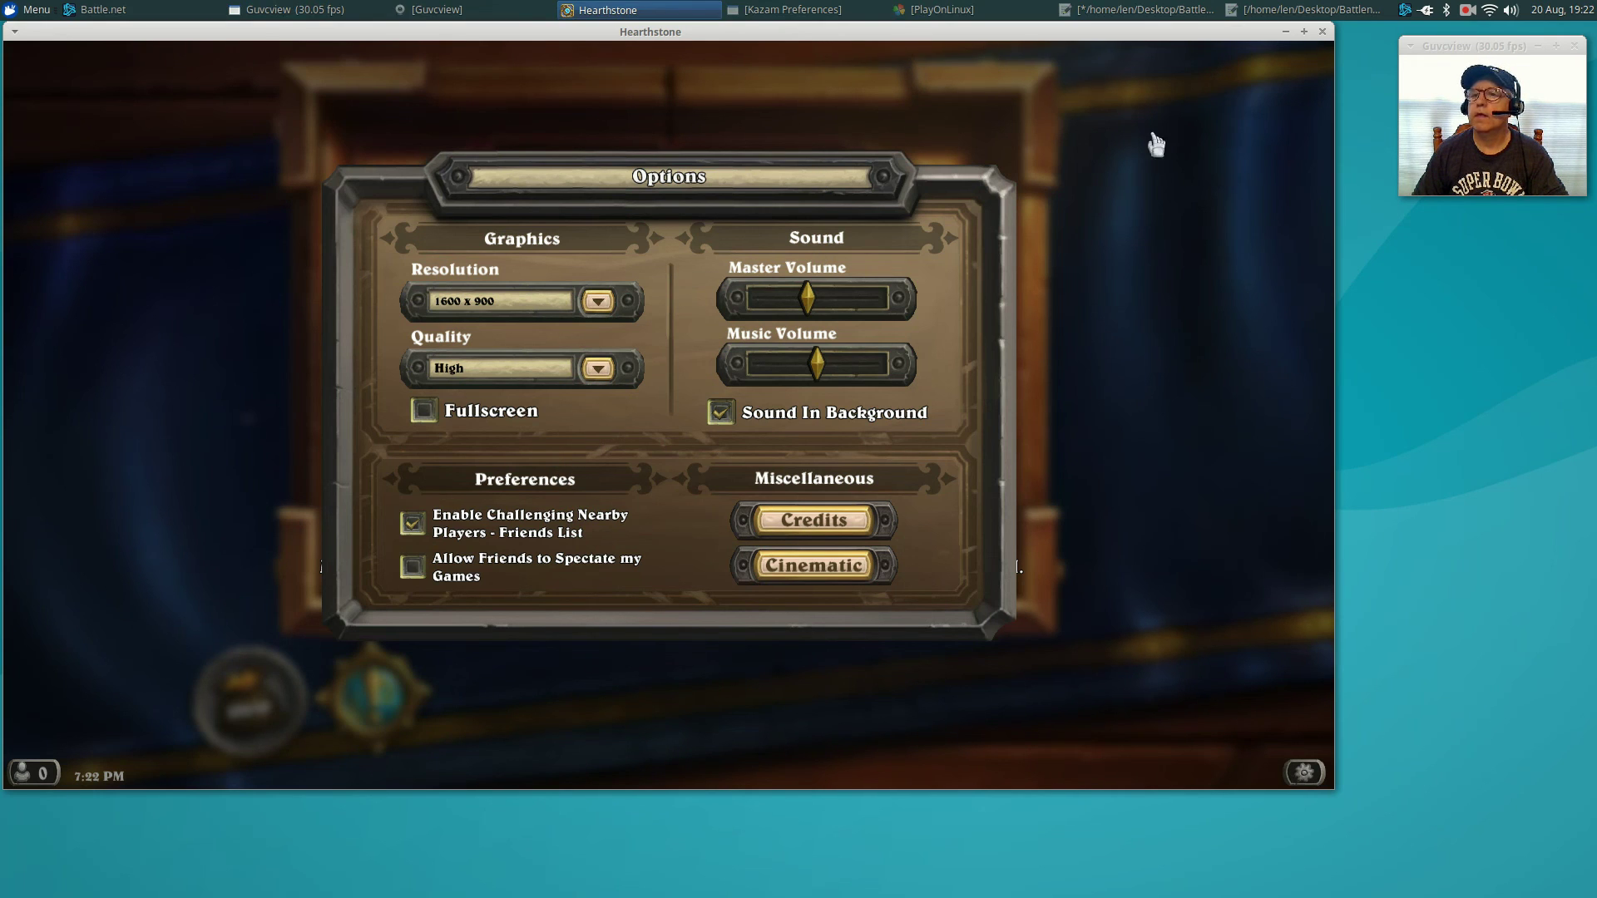
pyautogui.click(1173, 587)
# Dismiss today's quests, open the Play Standard deck selection, then quit Hearthstone.
pyautogui.press('Escape')
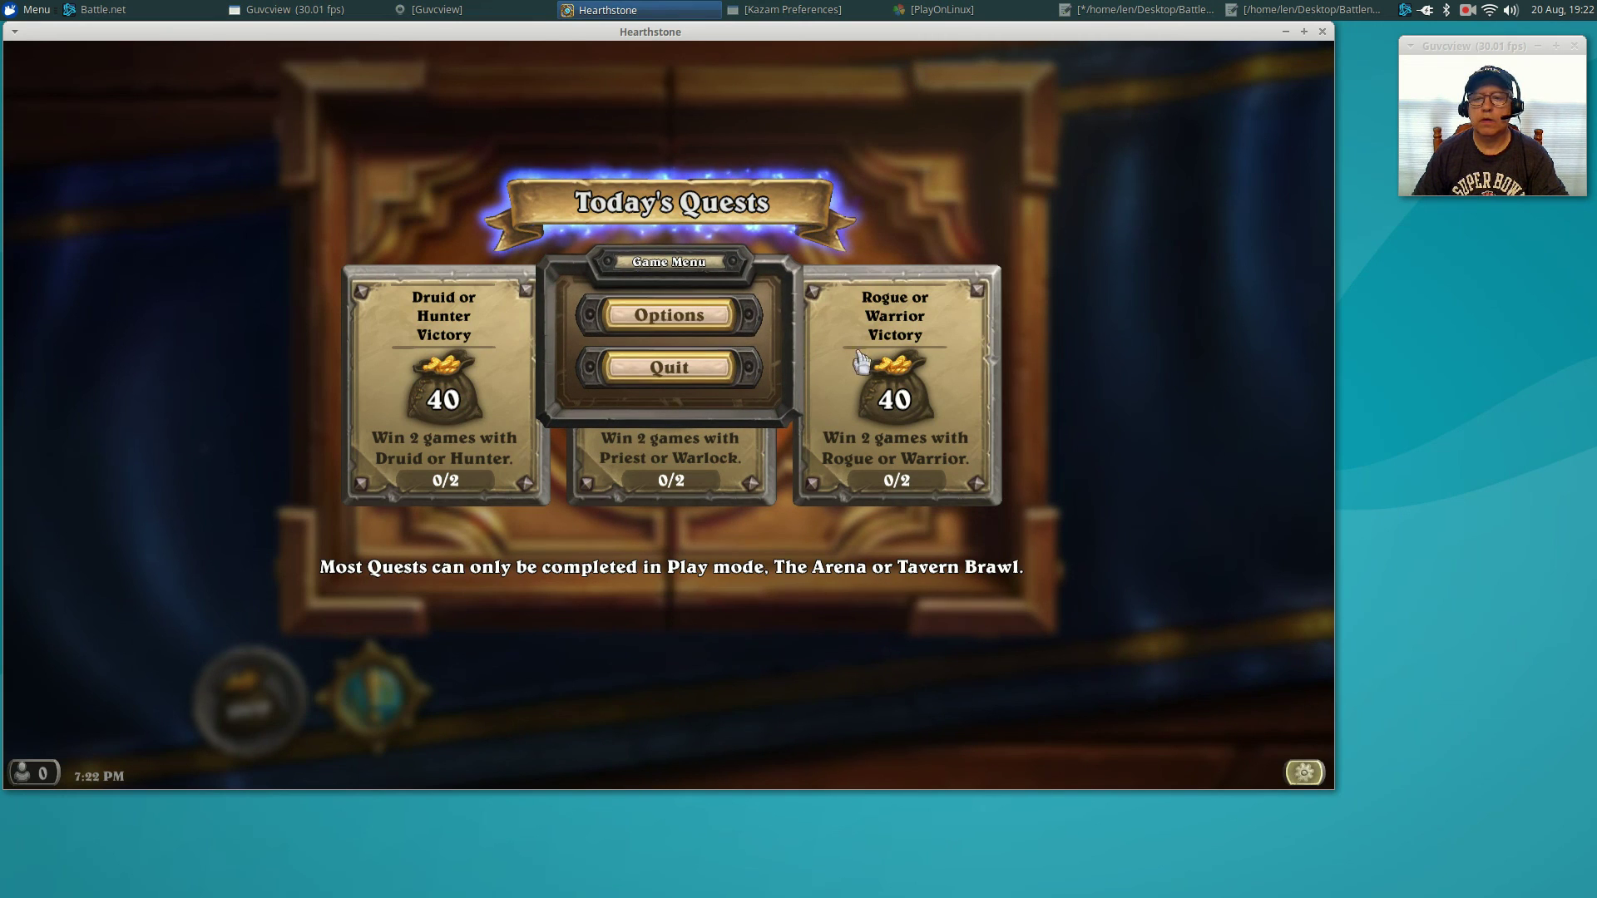
pyautogui.press('Escape')
pyautogui.click(1037, 411)
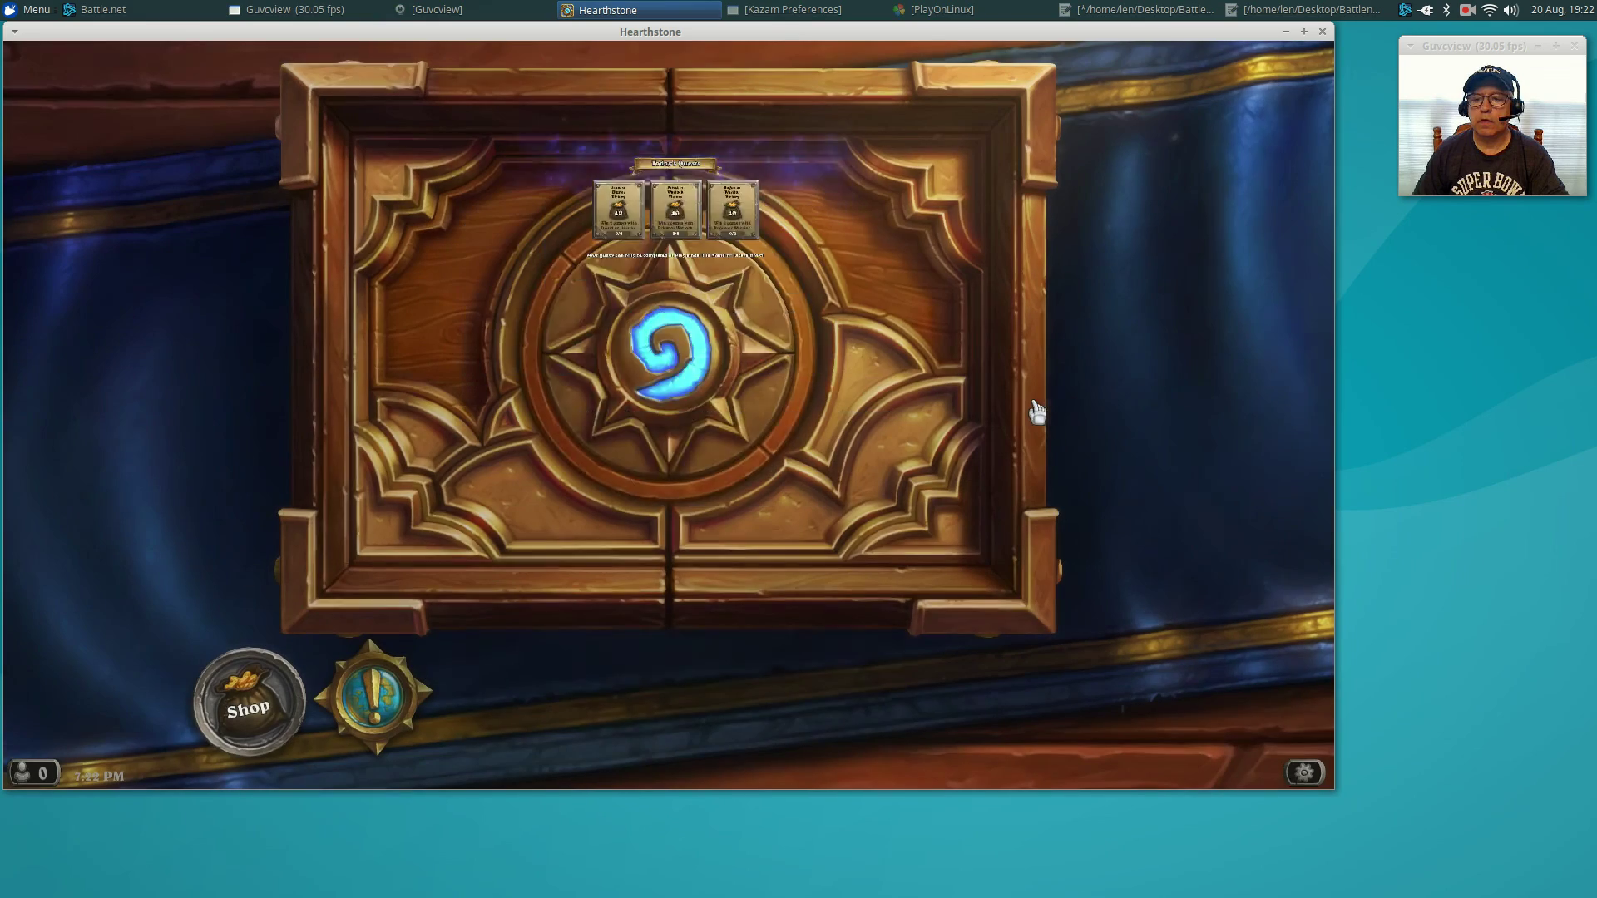
pyautogui.click(677, 283)
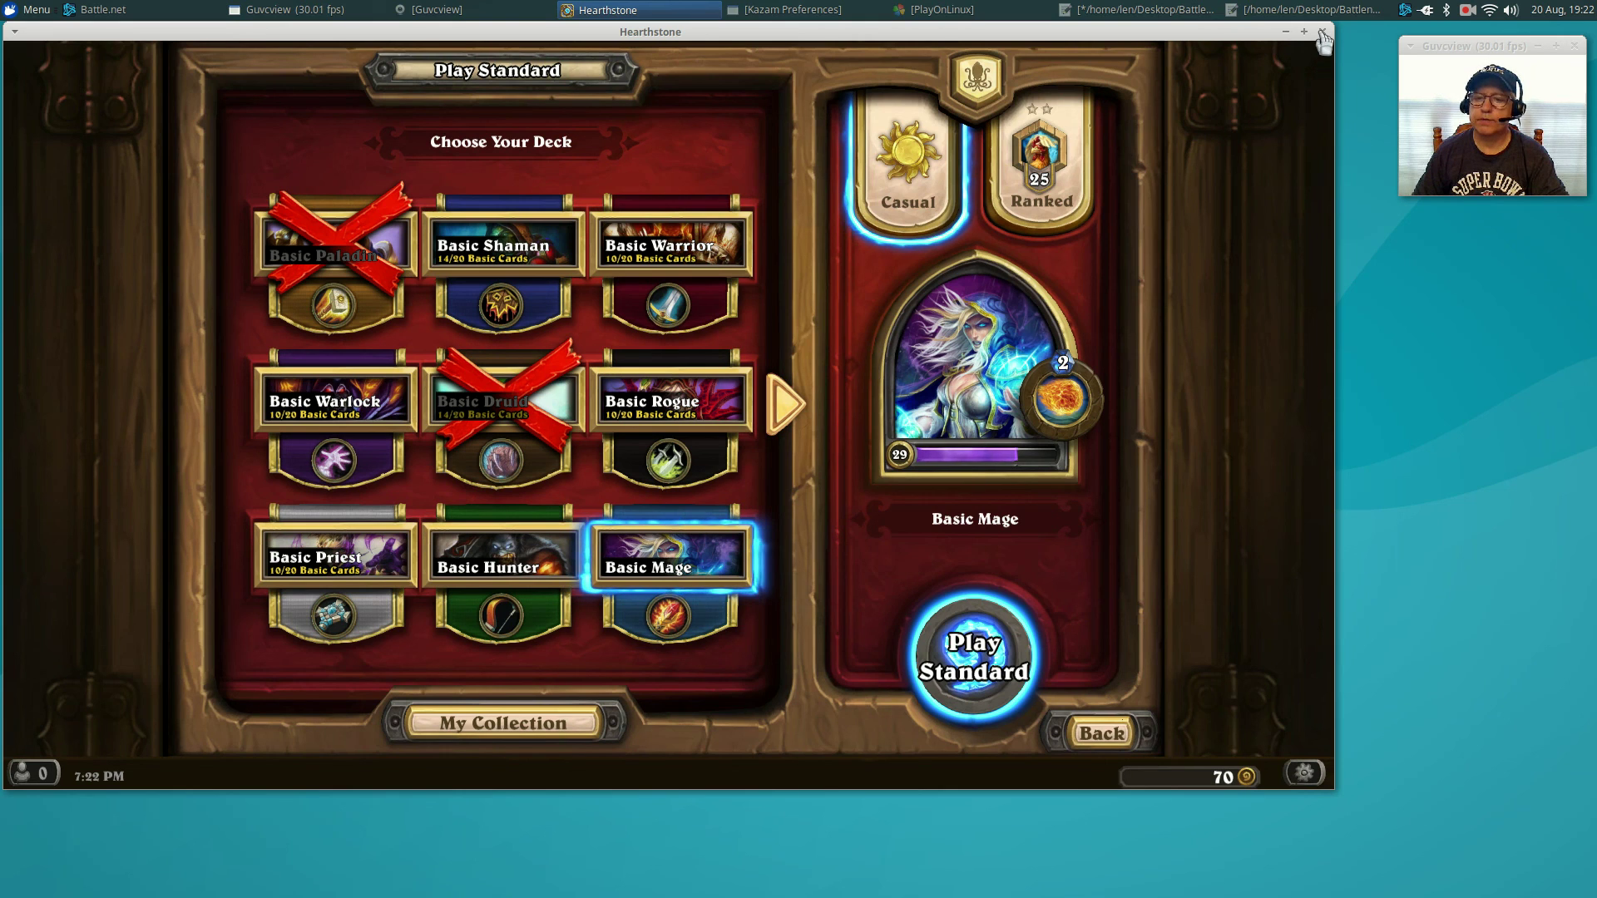
pyautogui.click(1303, 772)
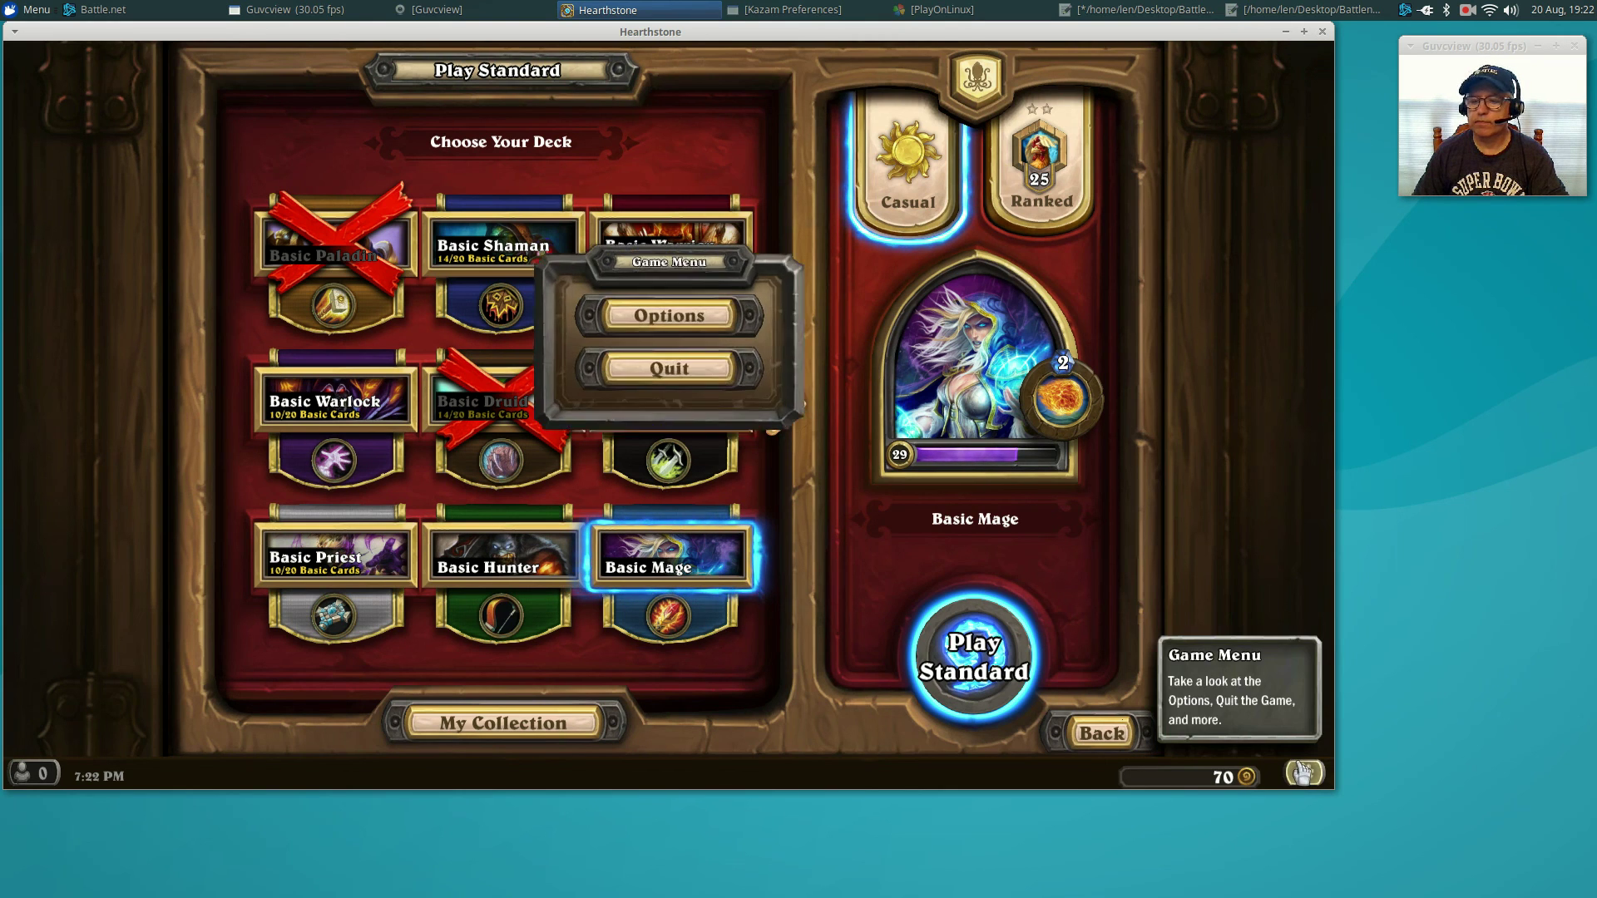
pyautogui.click(670, 368)
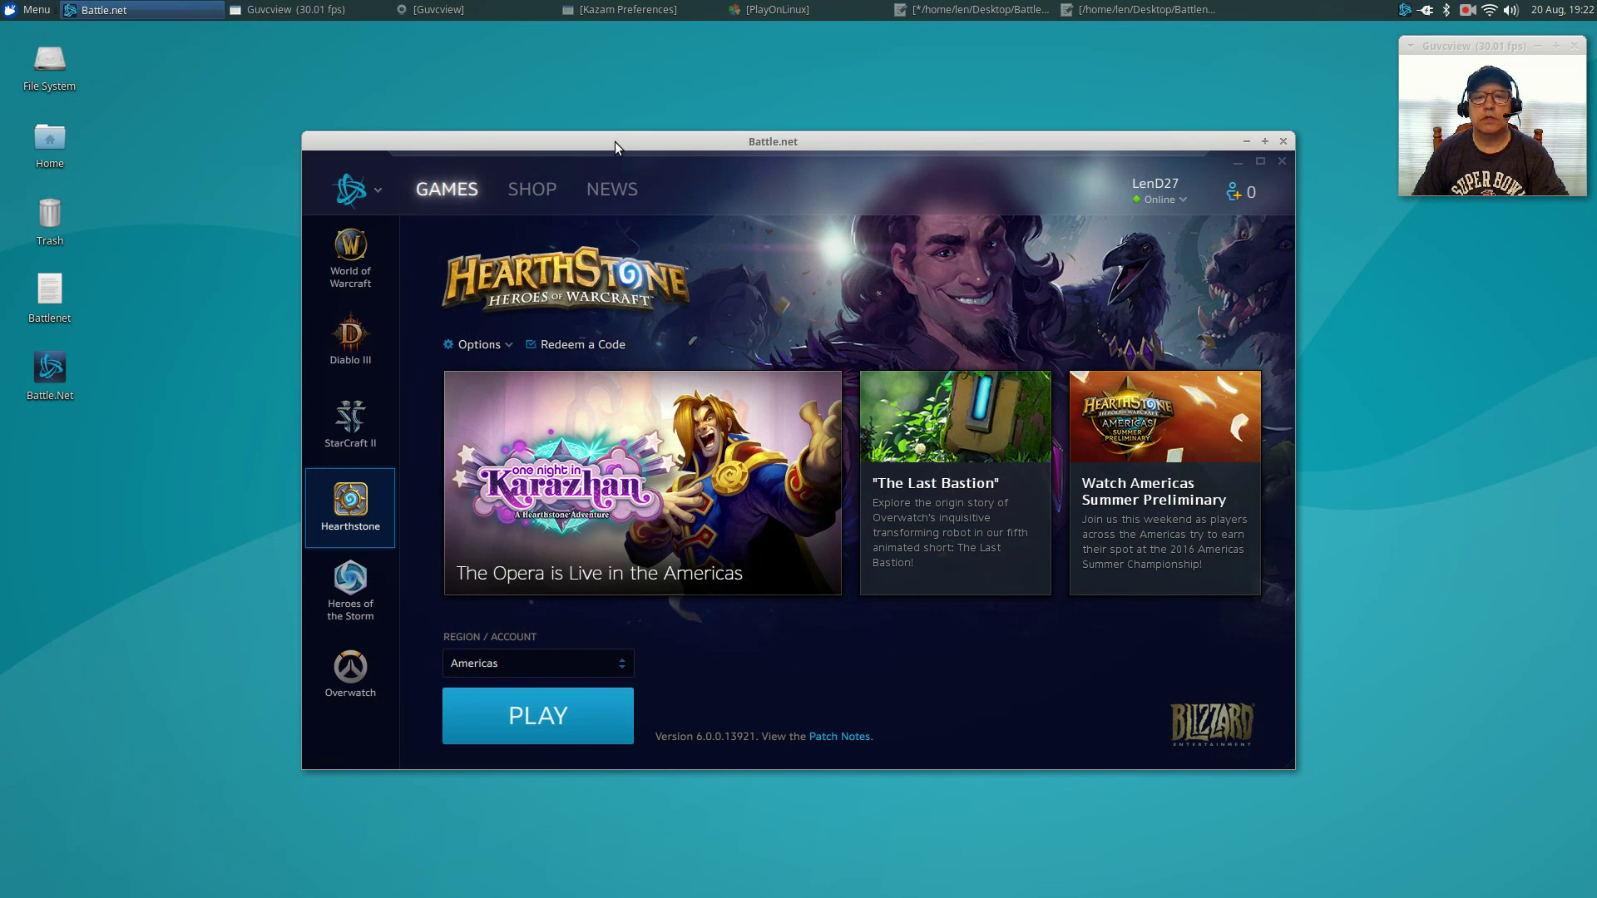
# Open Battle.Net's Wine configuration, view the Libraries DLL overrides, and cancel without changes.
pyautogui.click(755, 11)
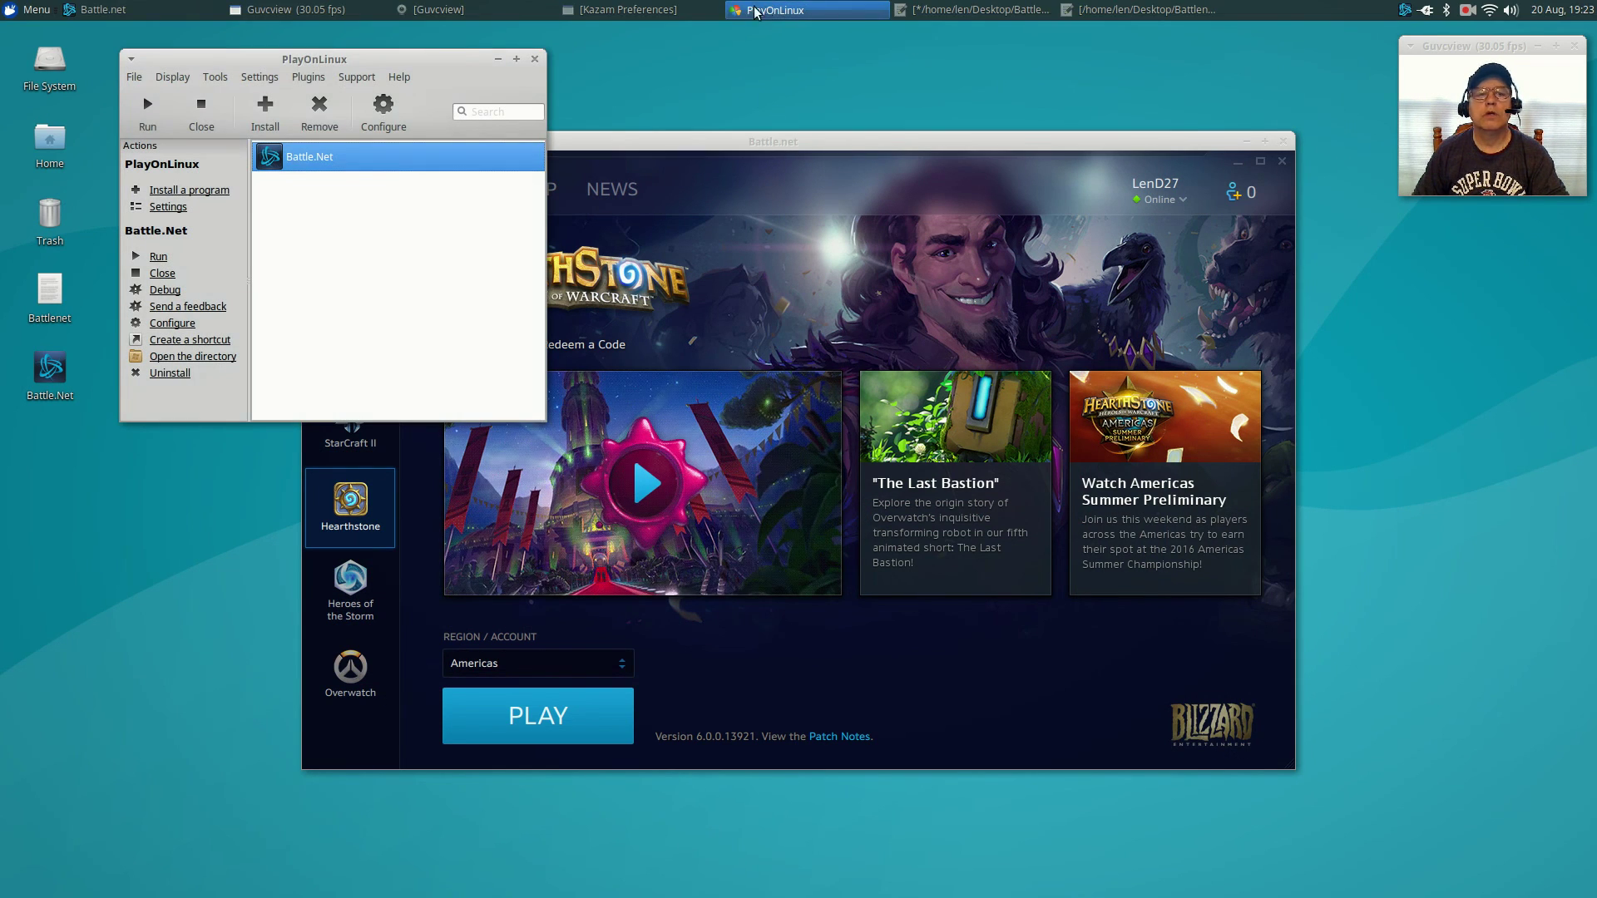
pyautogui.click(383, 108)
pyautogui.moveTo(435, 47); pyautogui.dragTo(1014, 134)
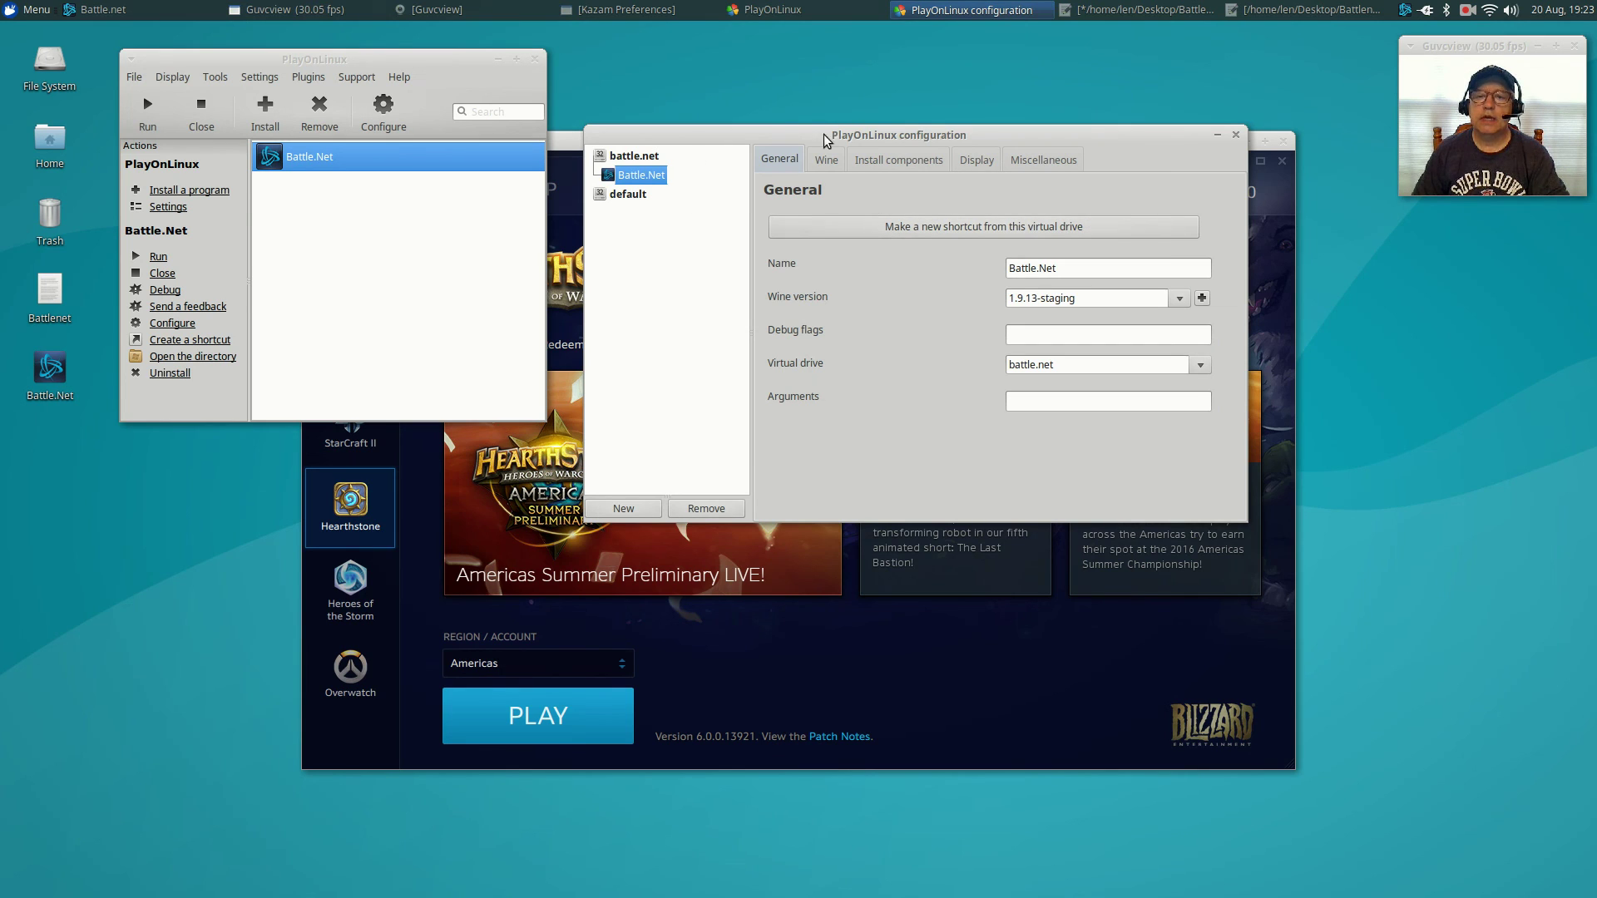
pyautogui.click(826, 160)
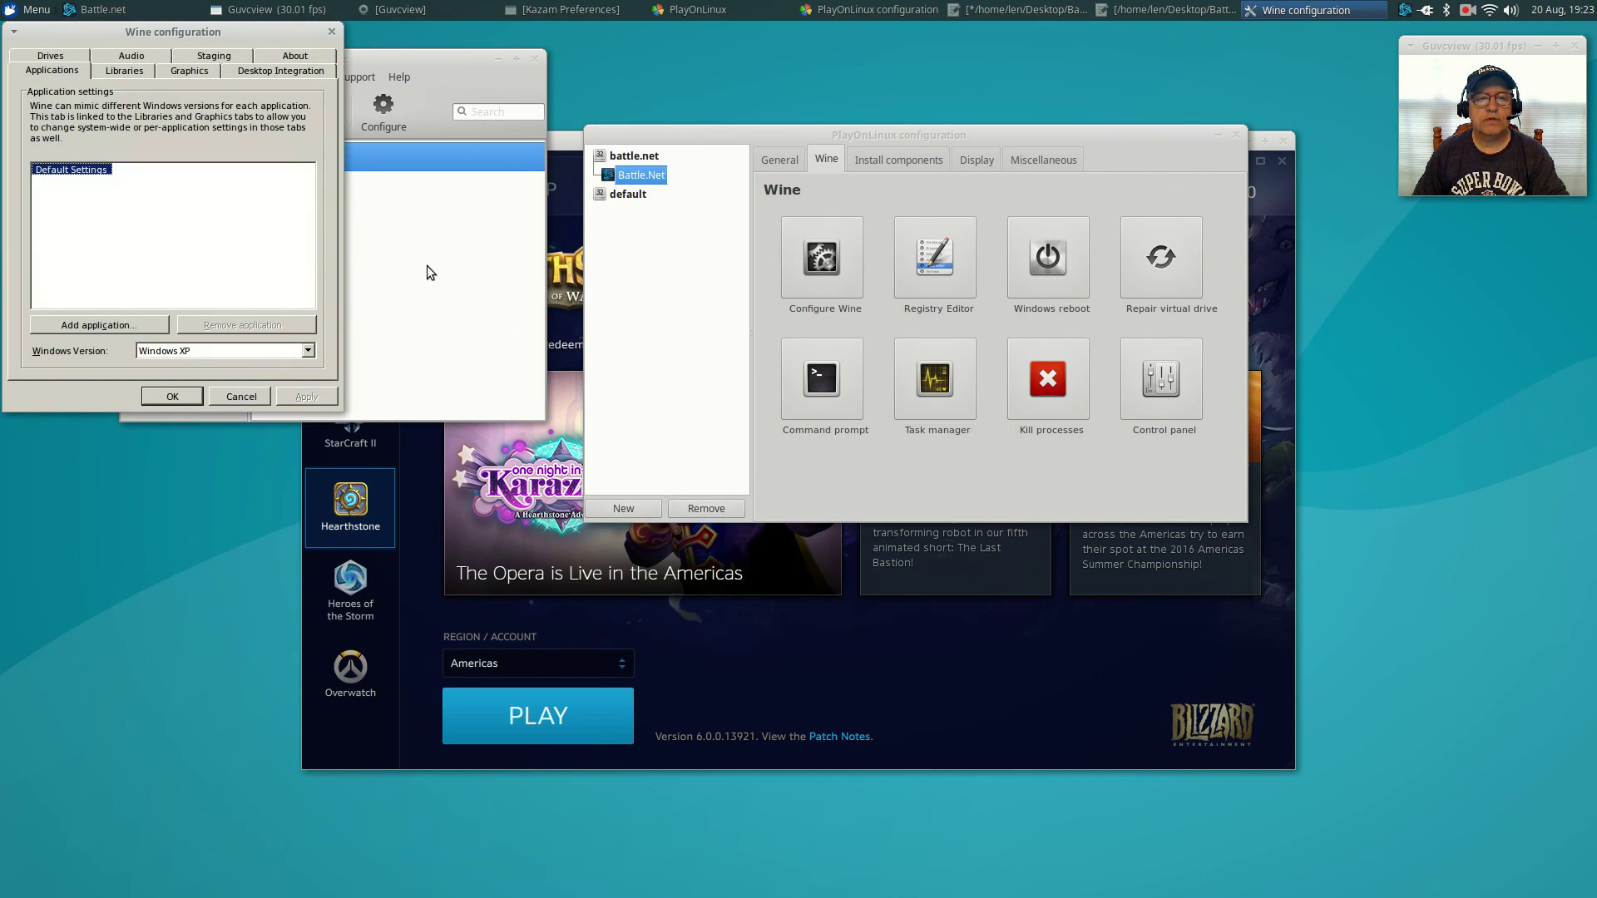
pyautogui.click(125, 71)
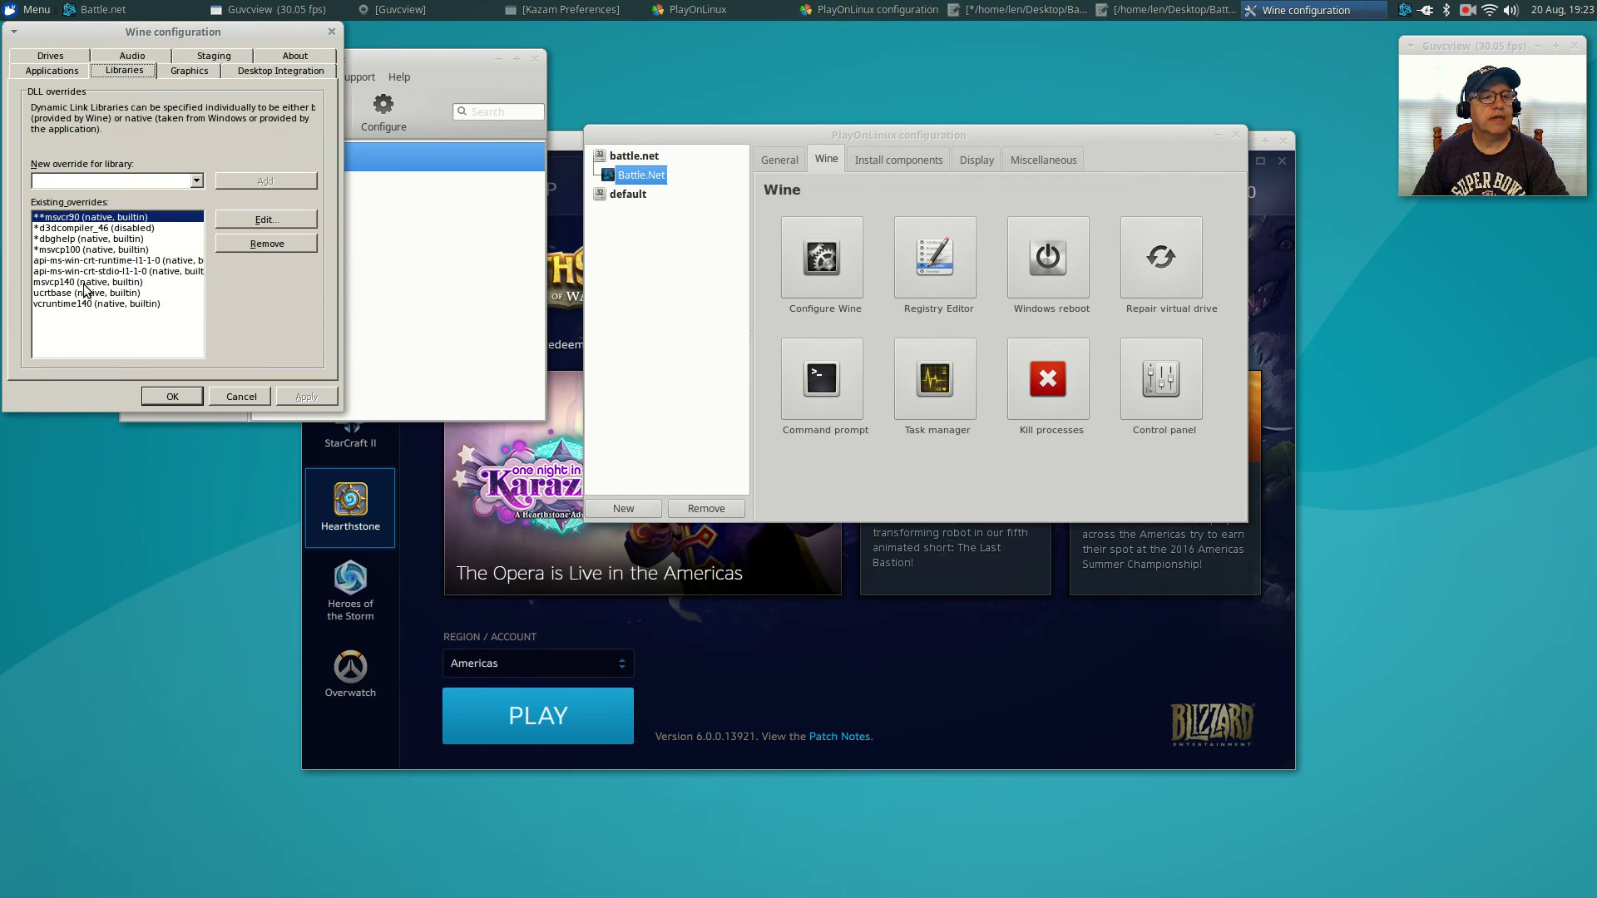
pyautogui.click(246, 397)
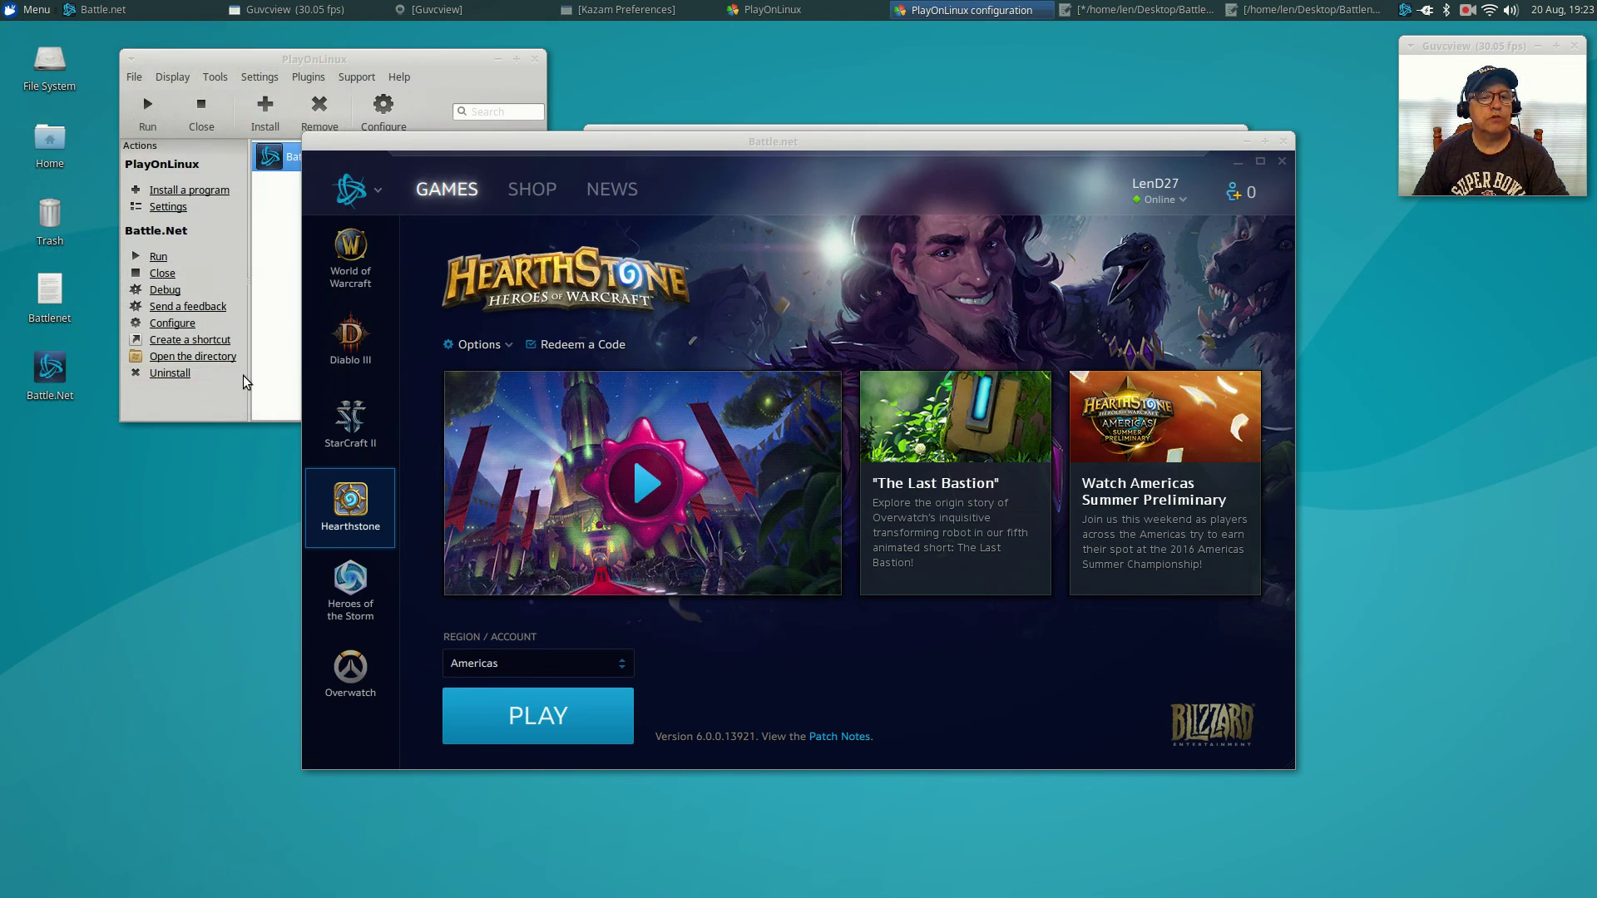
# Answer Yes to close every PlayOnLinux window, then drag Battle.net's title bar up-left.
pyautogui.click(535, 58)
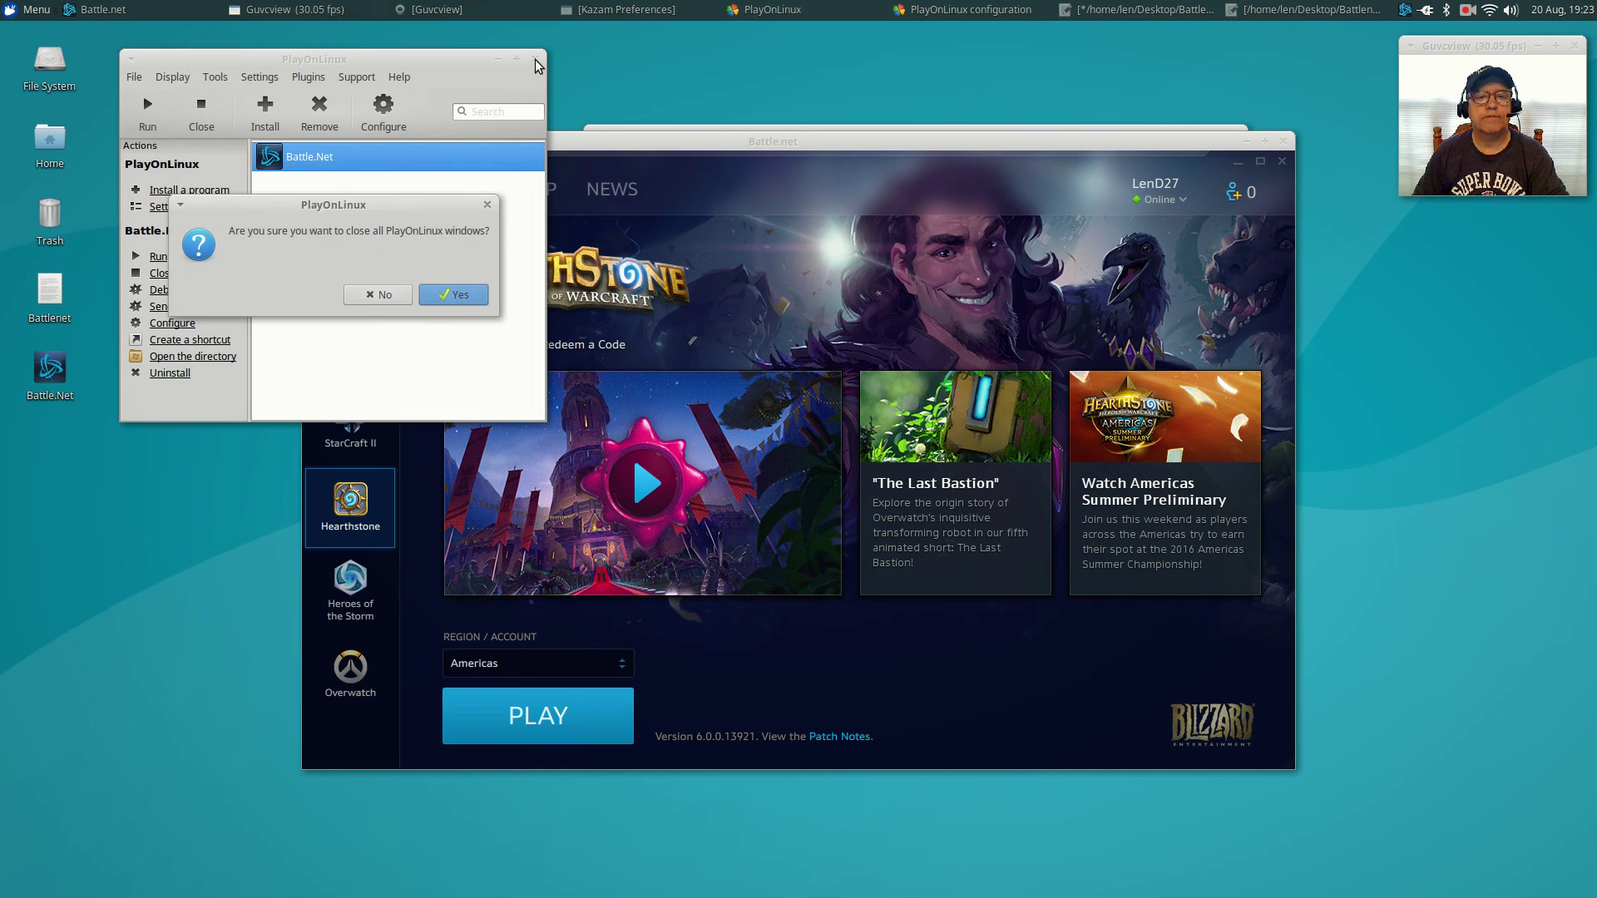
pyautogui.click(457, 297)
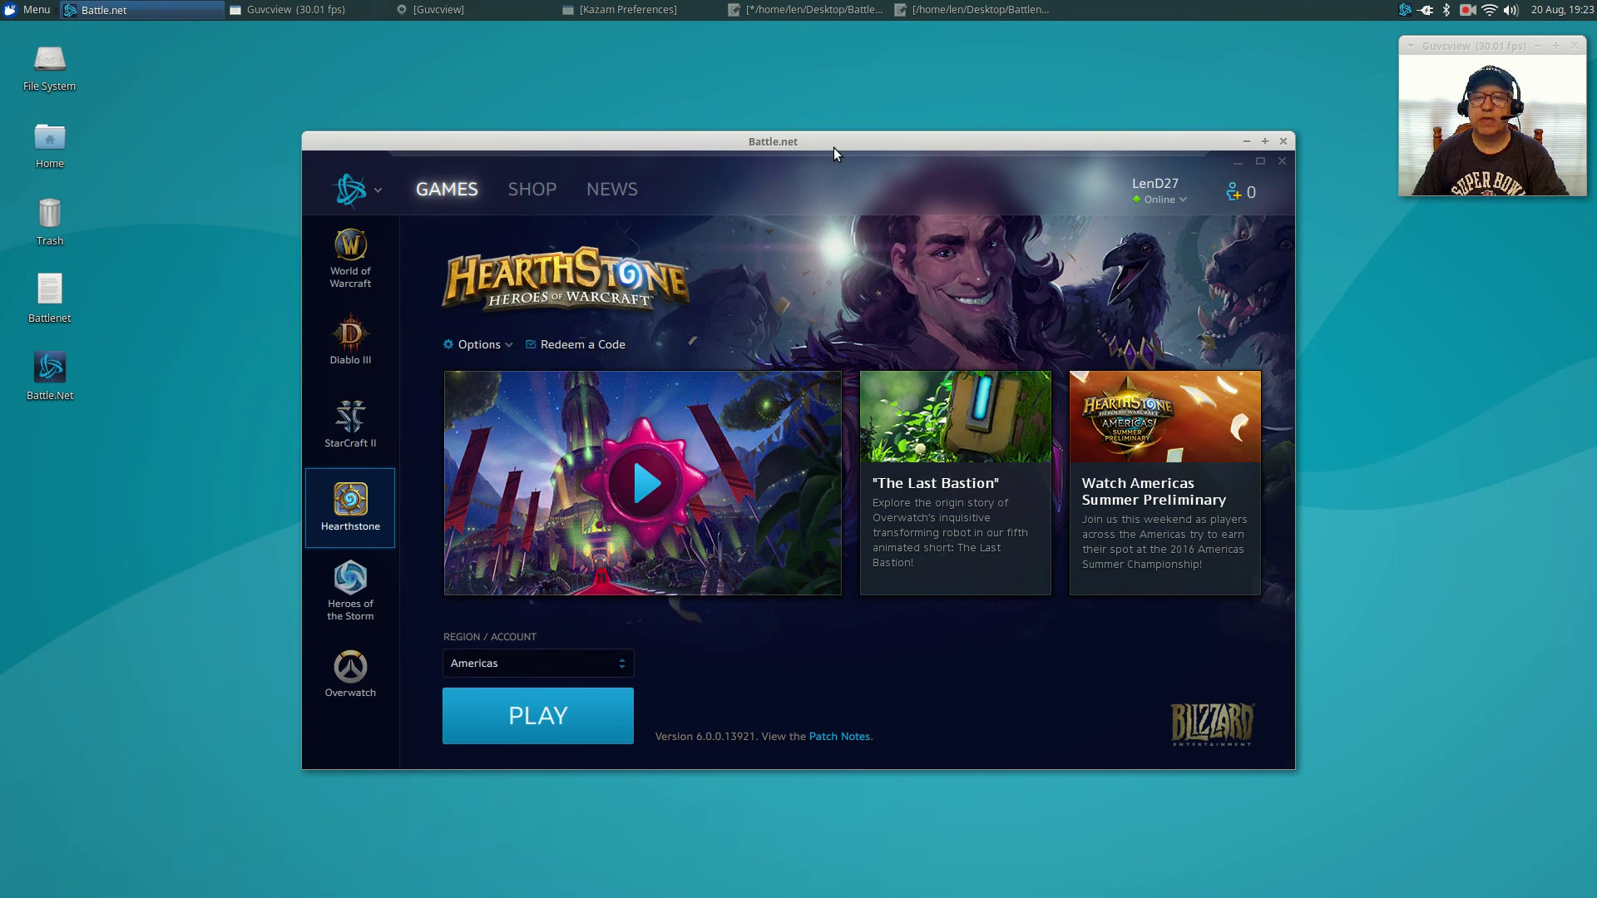
pyautogui.moveTo(834, 147); pyautogui.dragTo(685, 88)
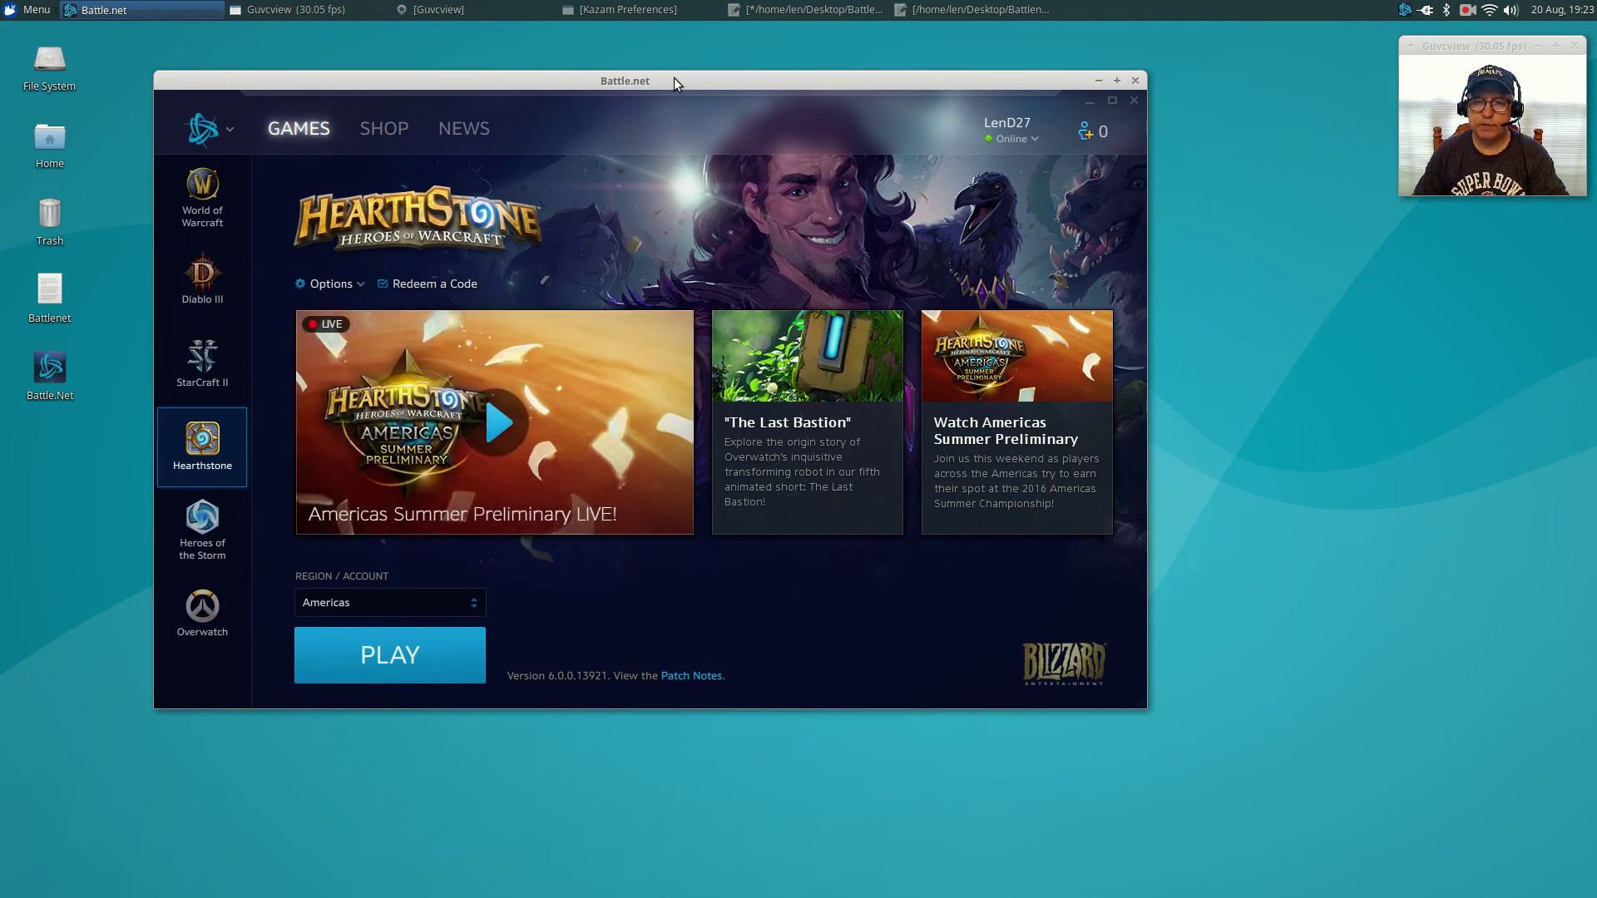